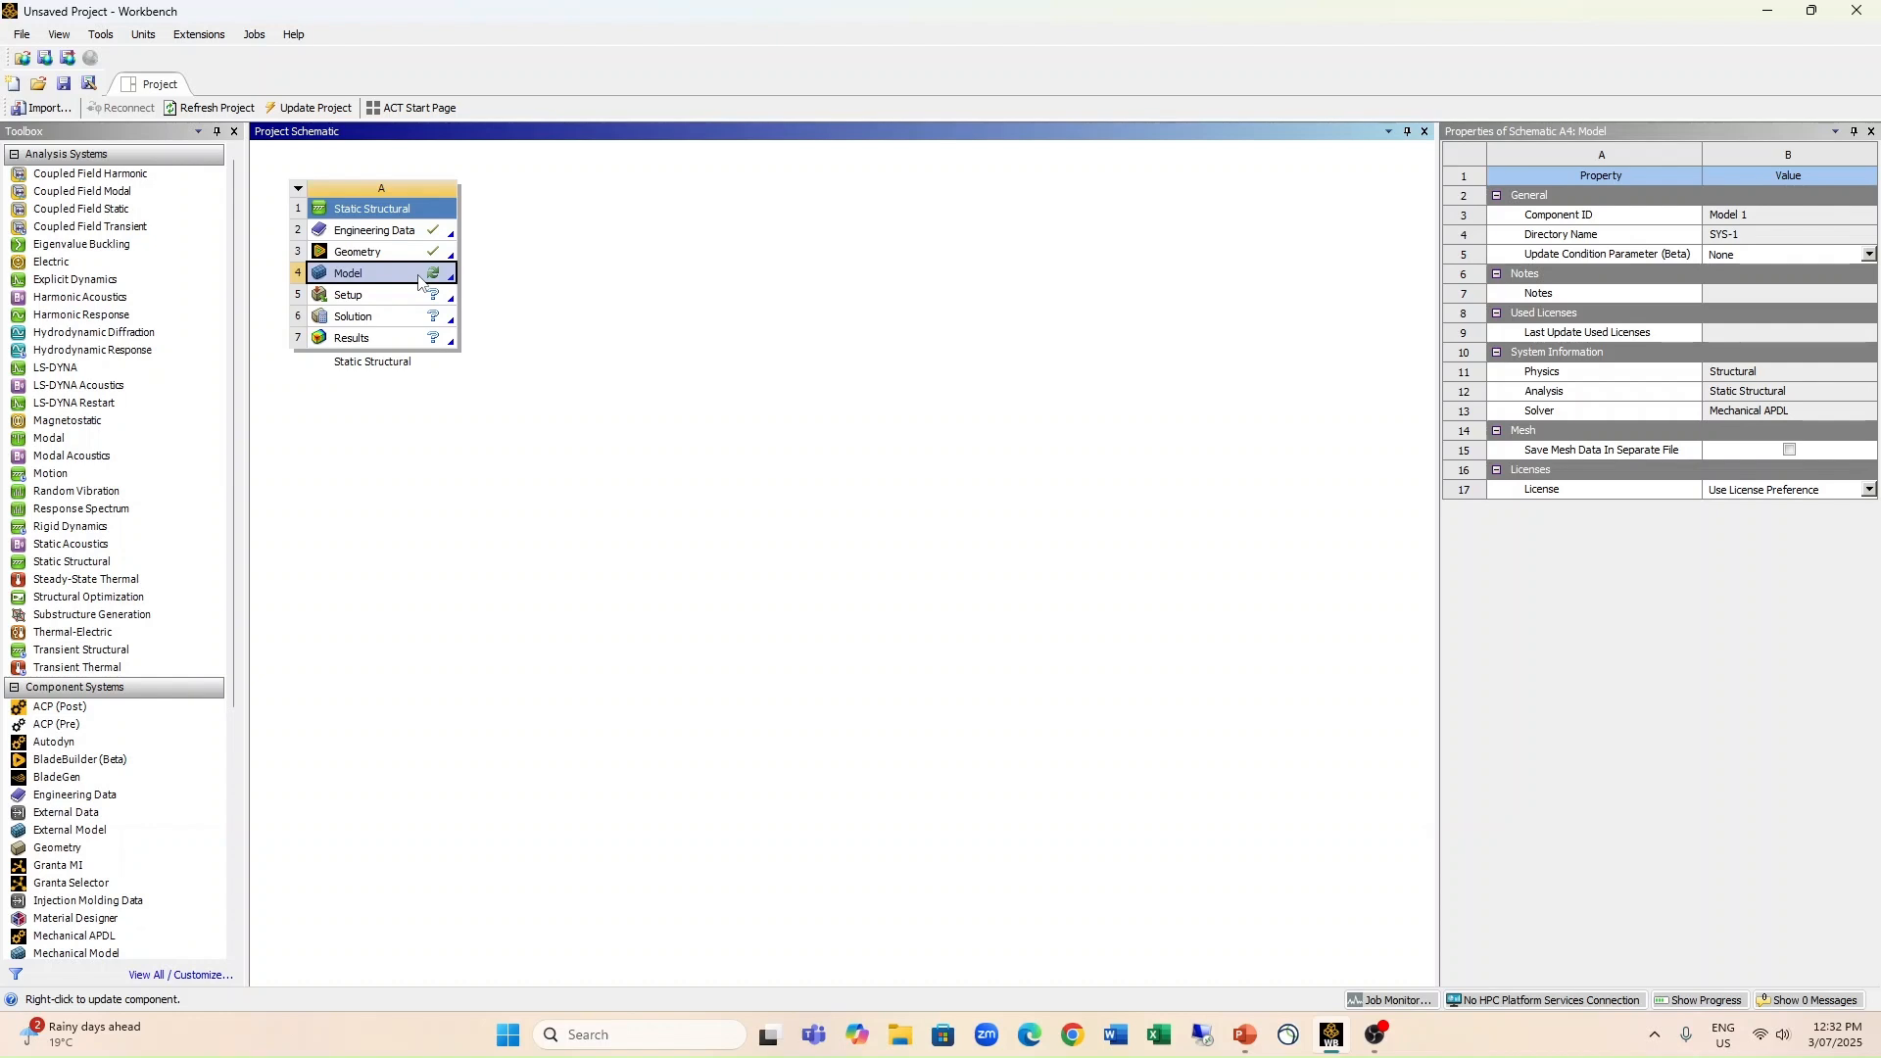
Step: Update the Model cell of the Static Structural system and open the model in Mechanical
right_click(422, 282)
click(461, 434)
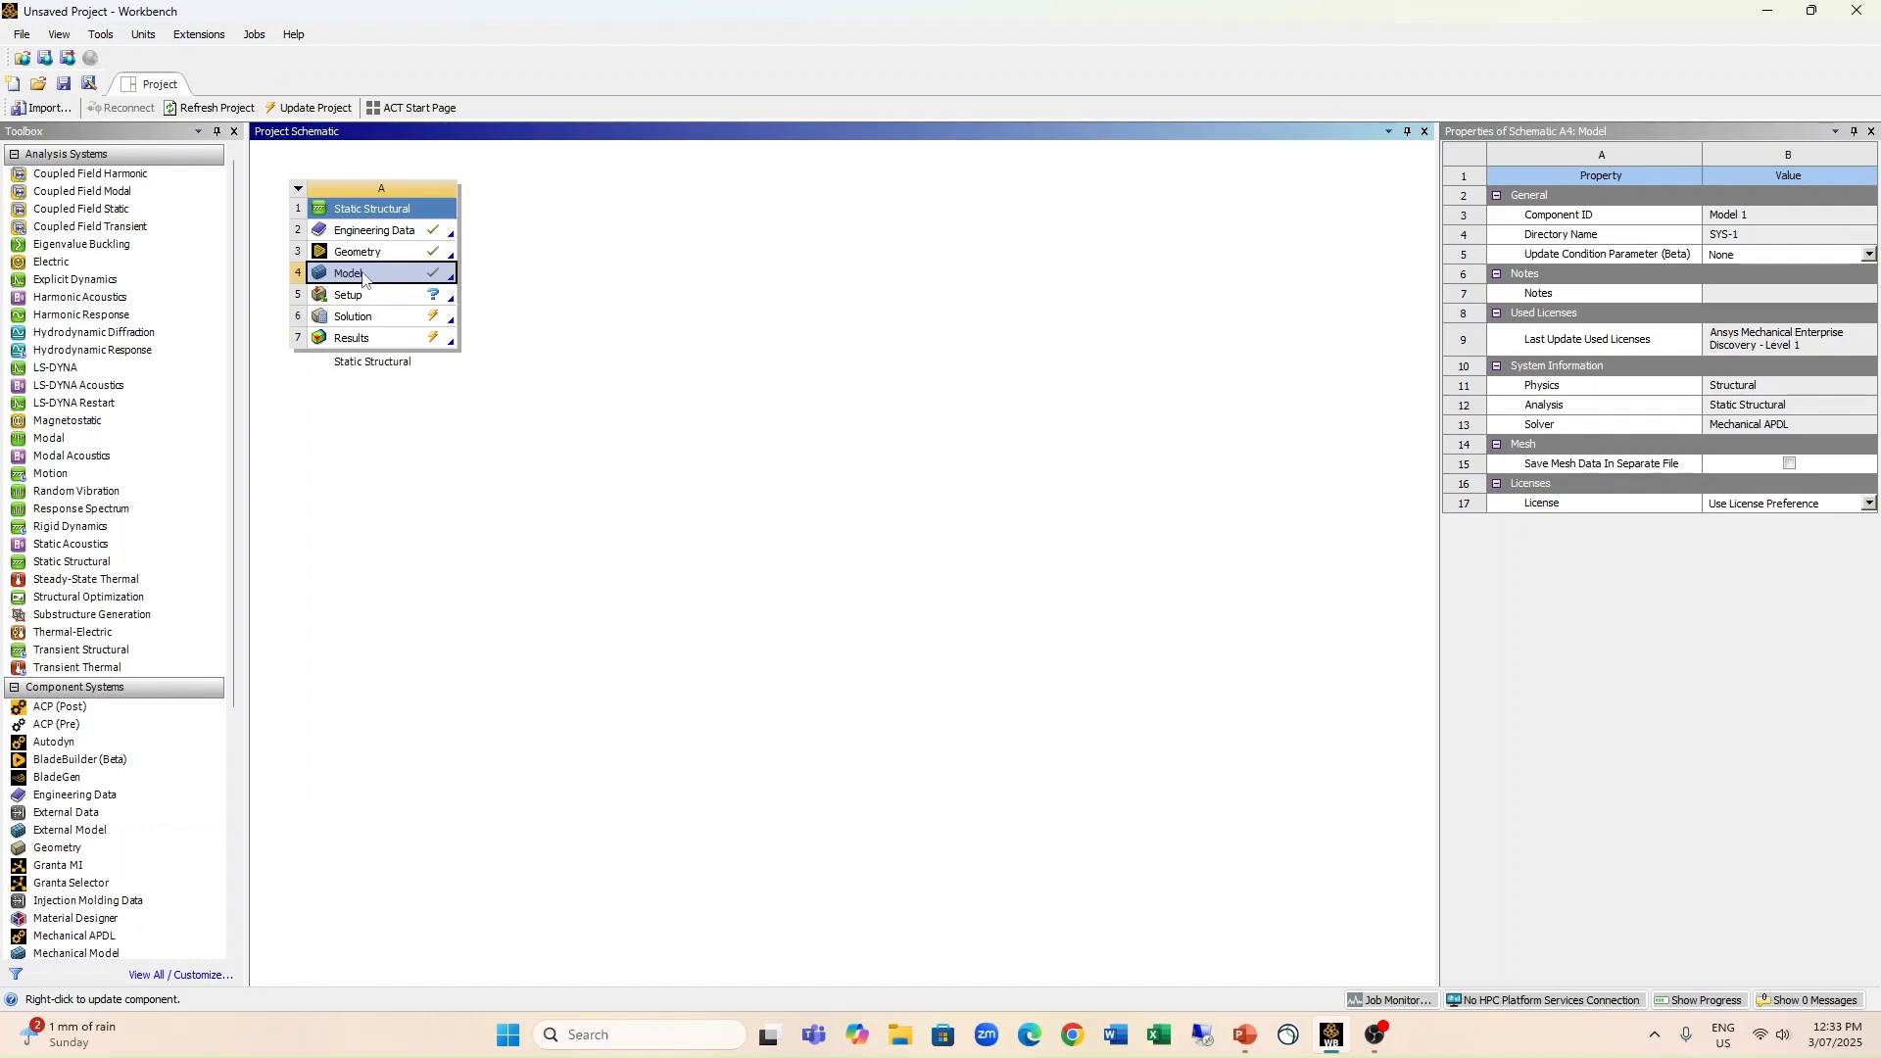
double_click(363, 274)
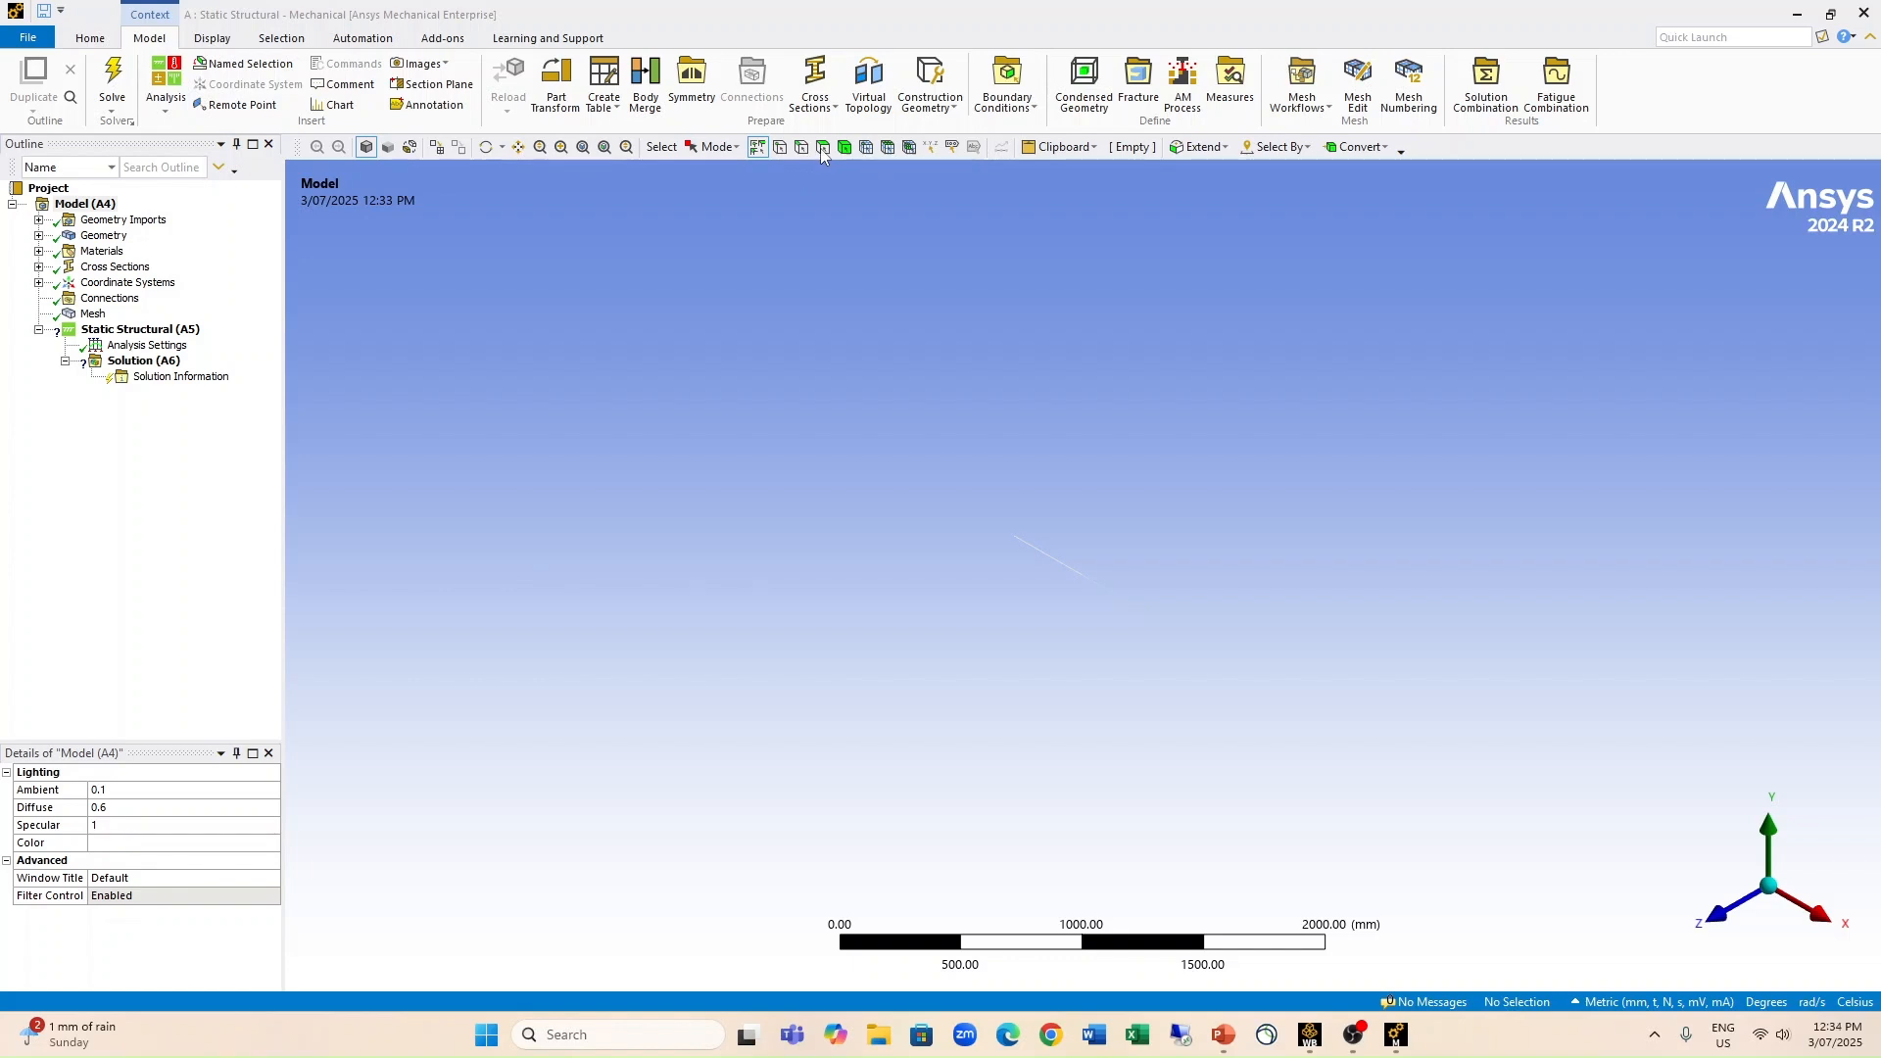
Step: Fit the shaft's line geometry to the window and reset the interface layout
click(604, 149)
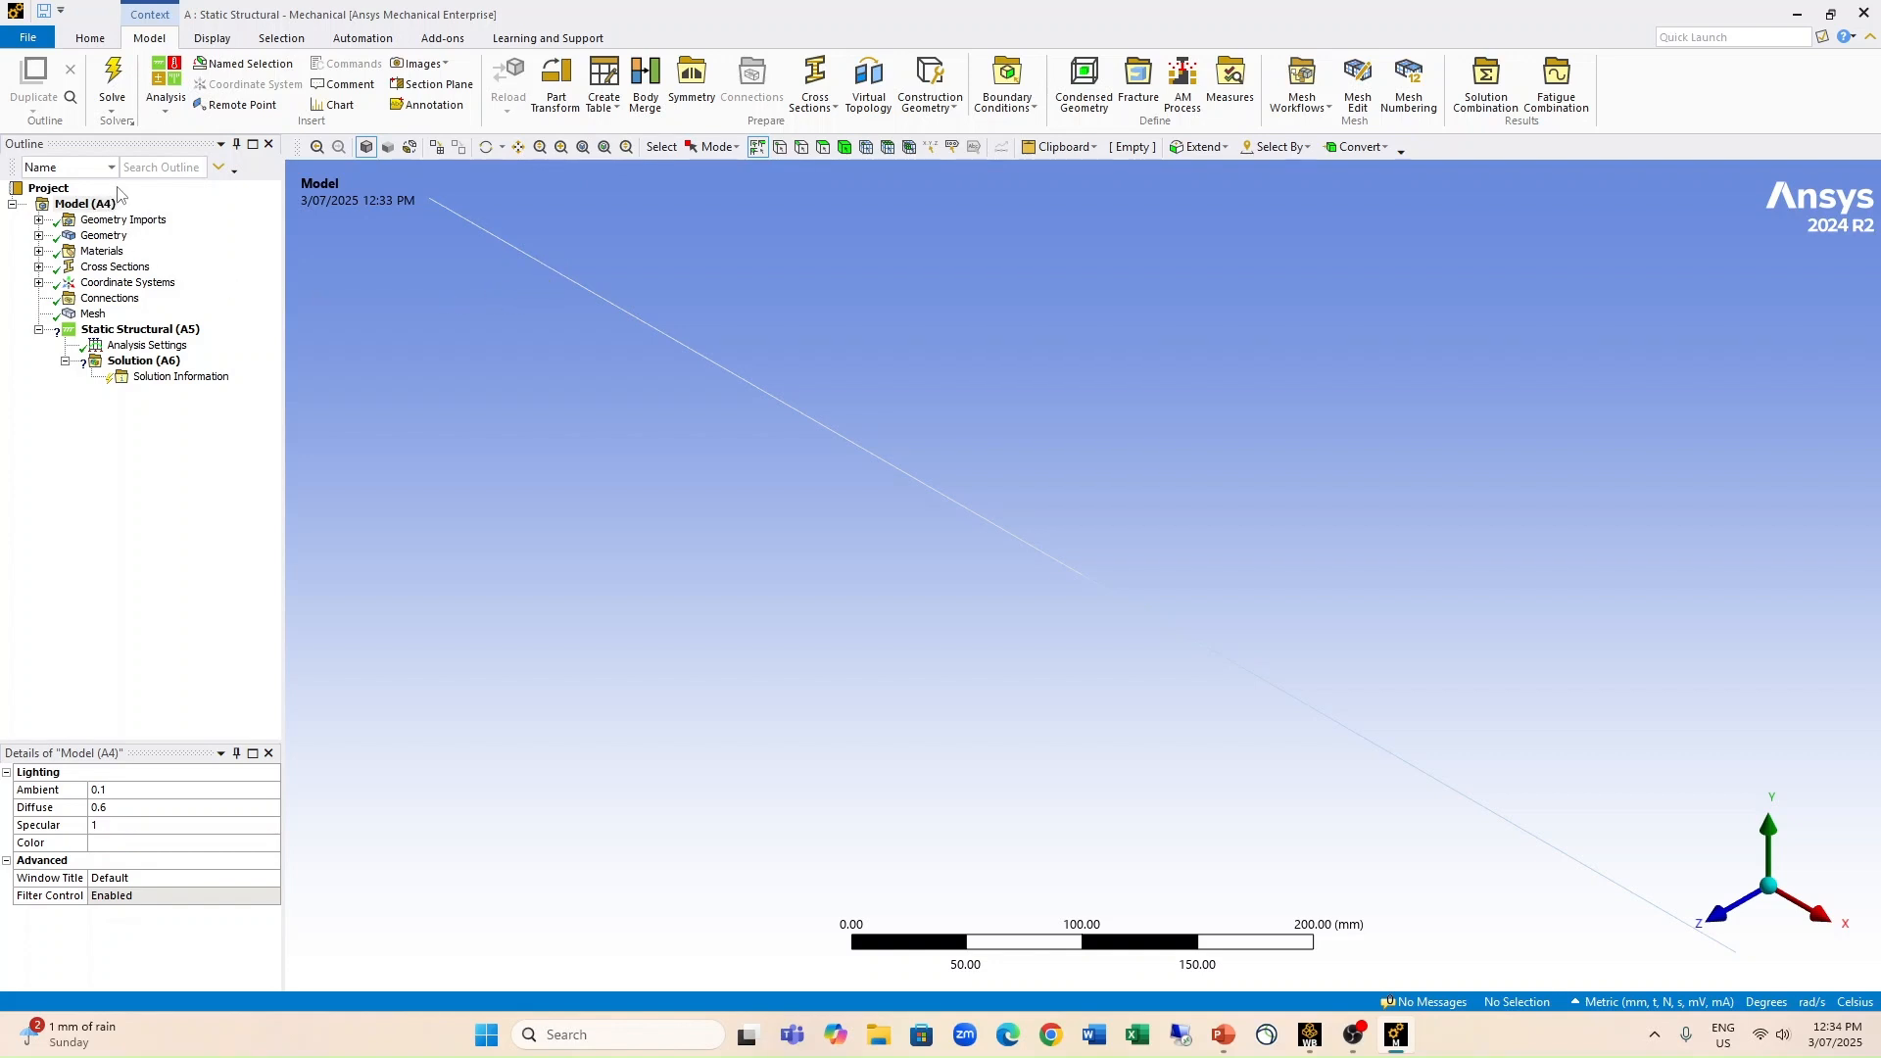
click(90, 39)
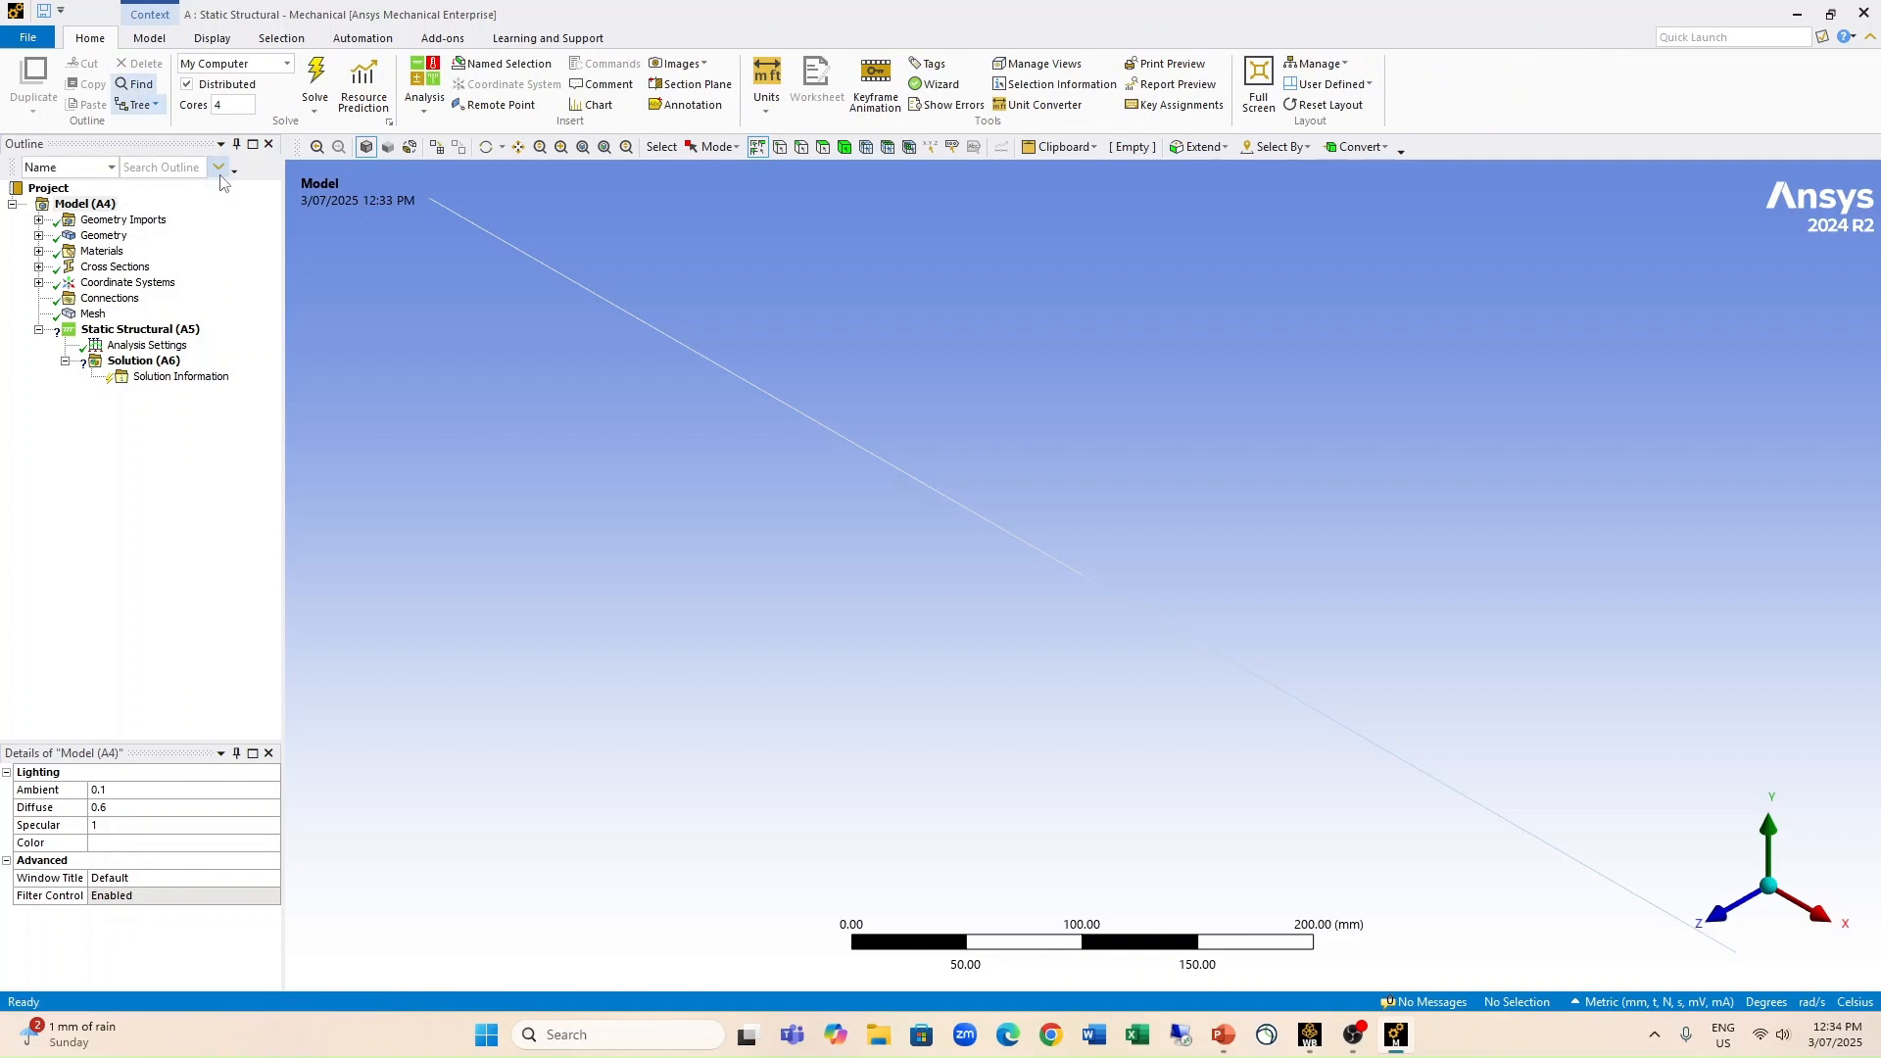
click(1339, 116)
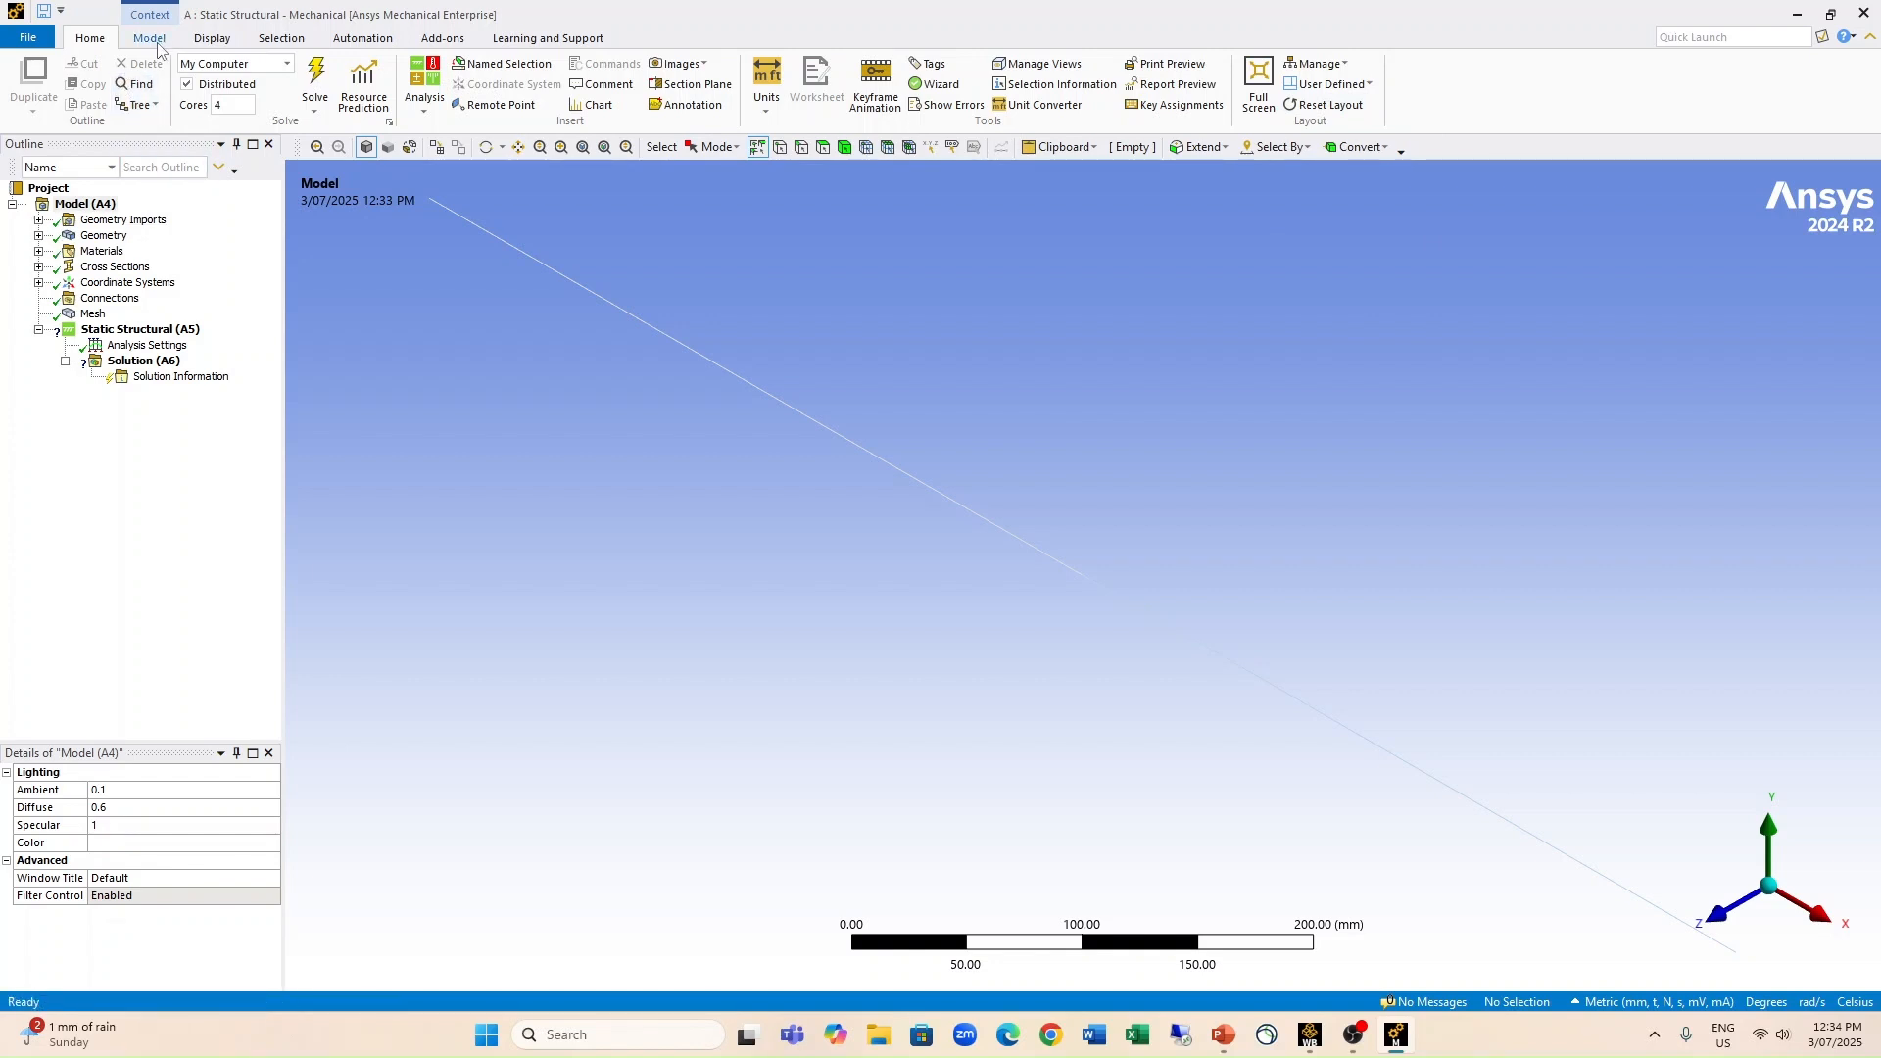
Step: Select the first line body under Stepped Shaft and enlarge its details area to show all definition properties
click(38, 219)
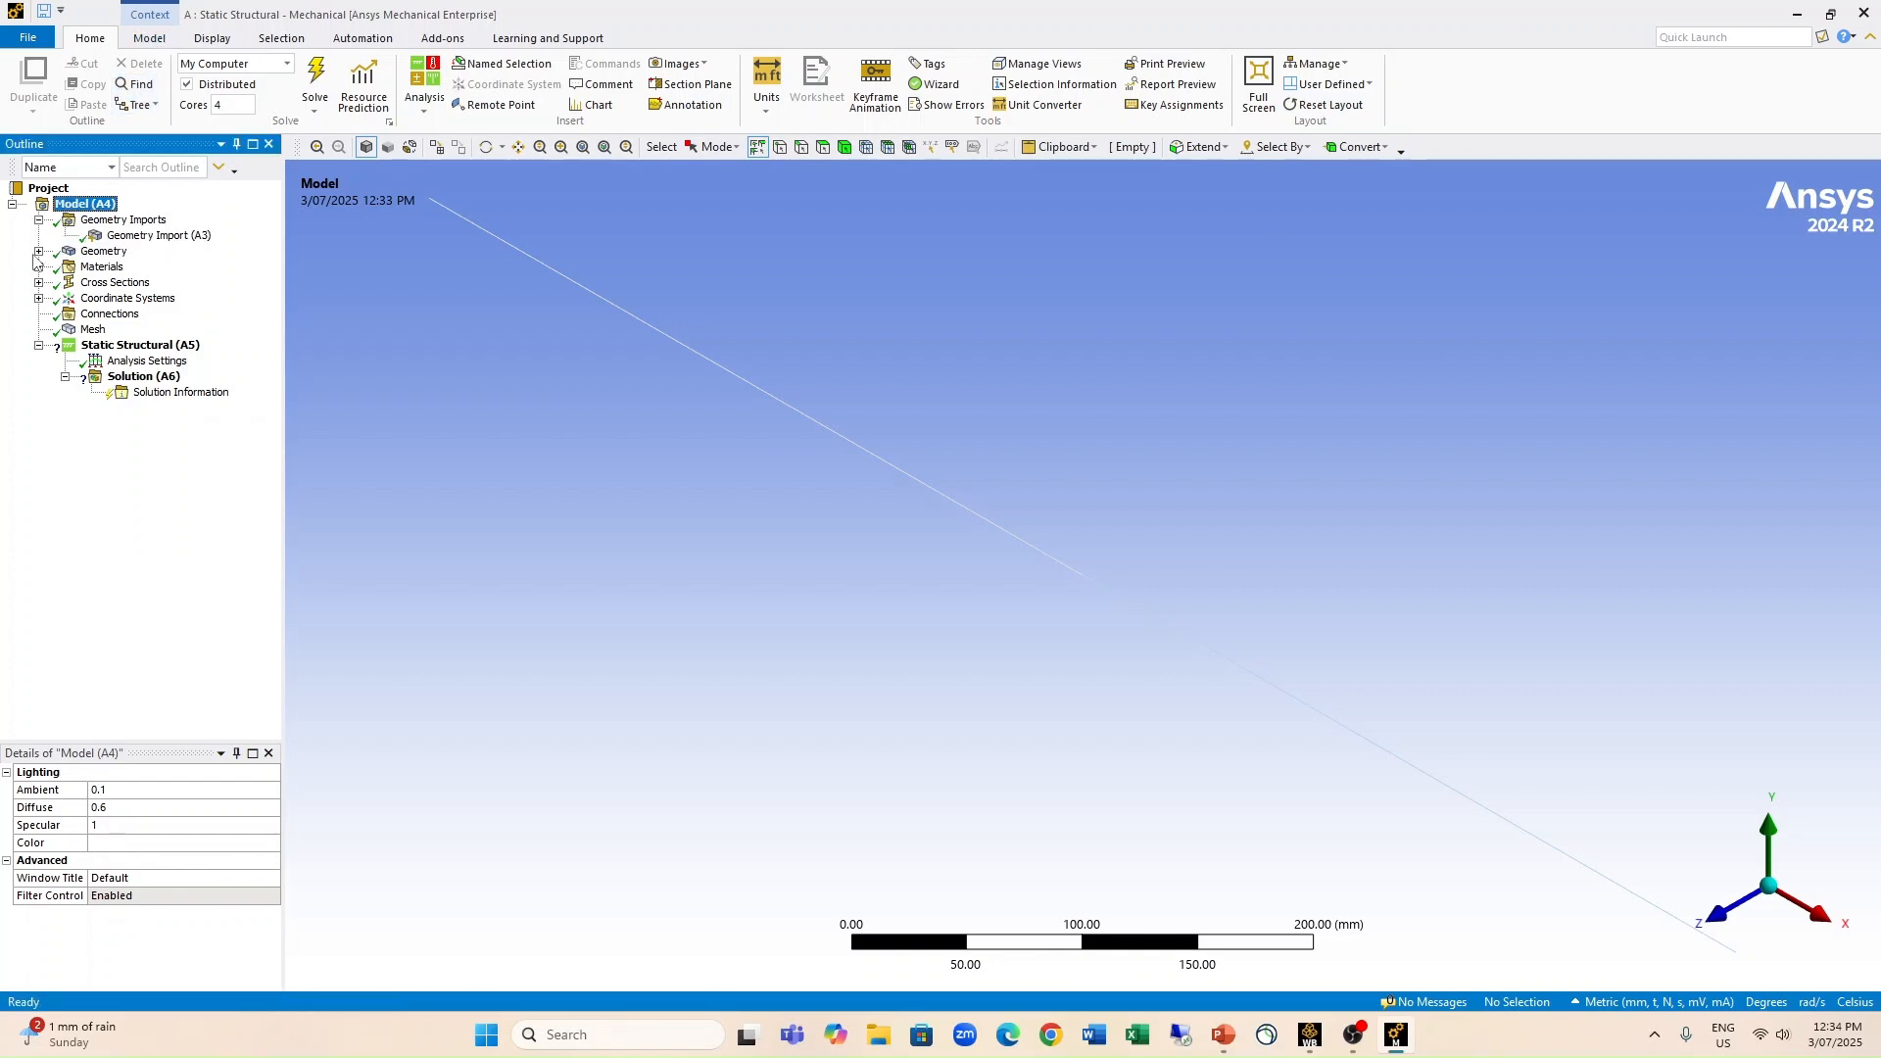
click(38, 251)
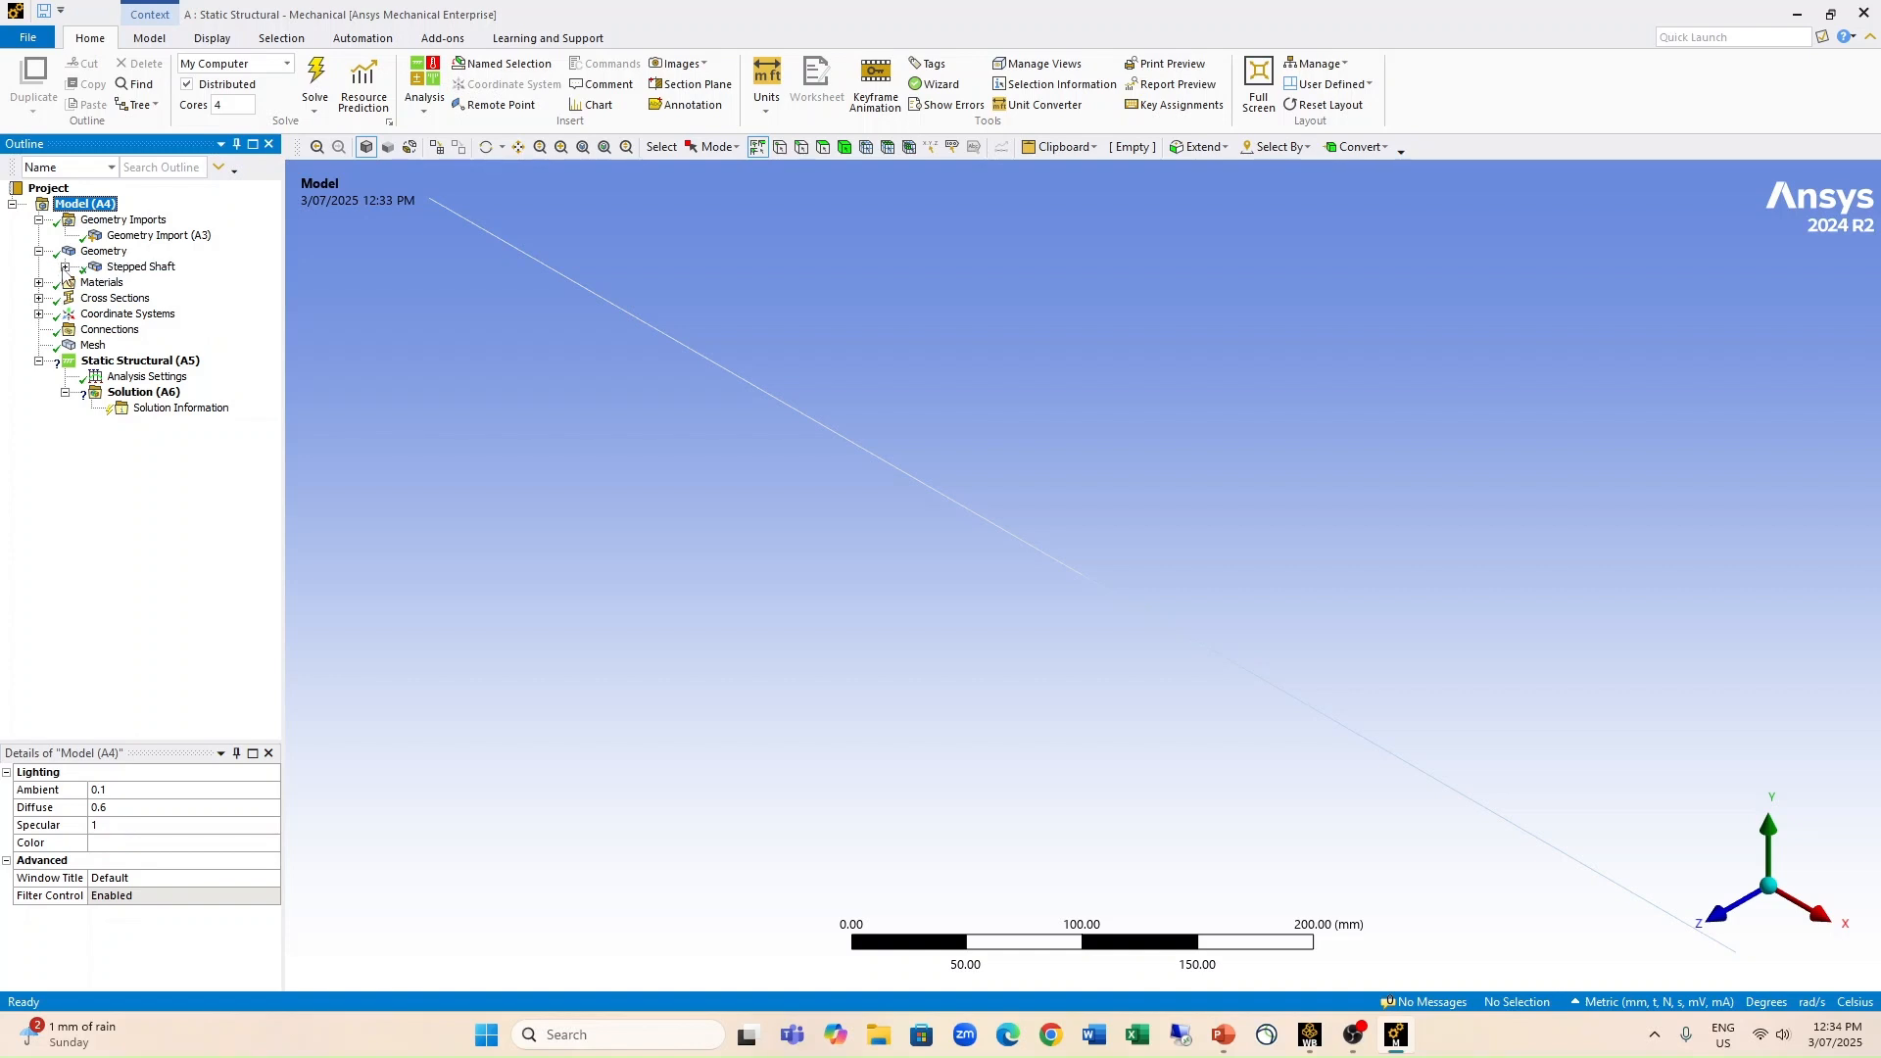
click(65, 268)
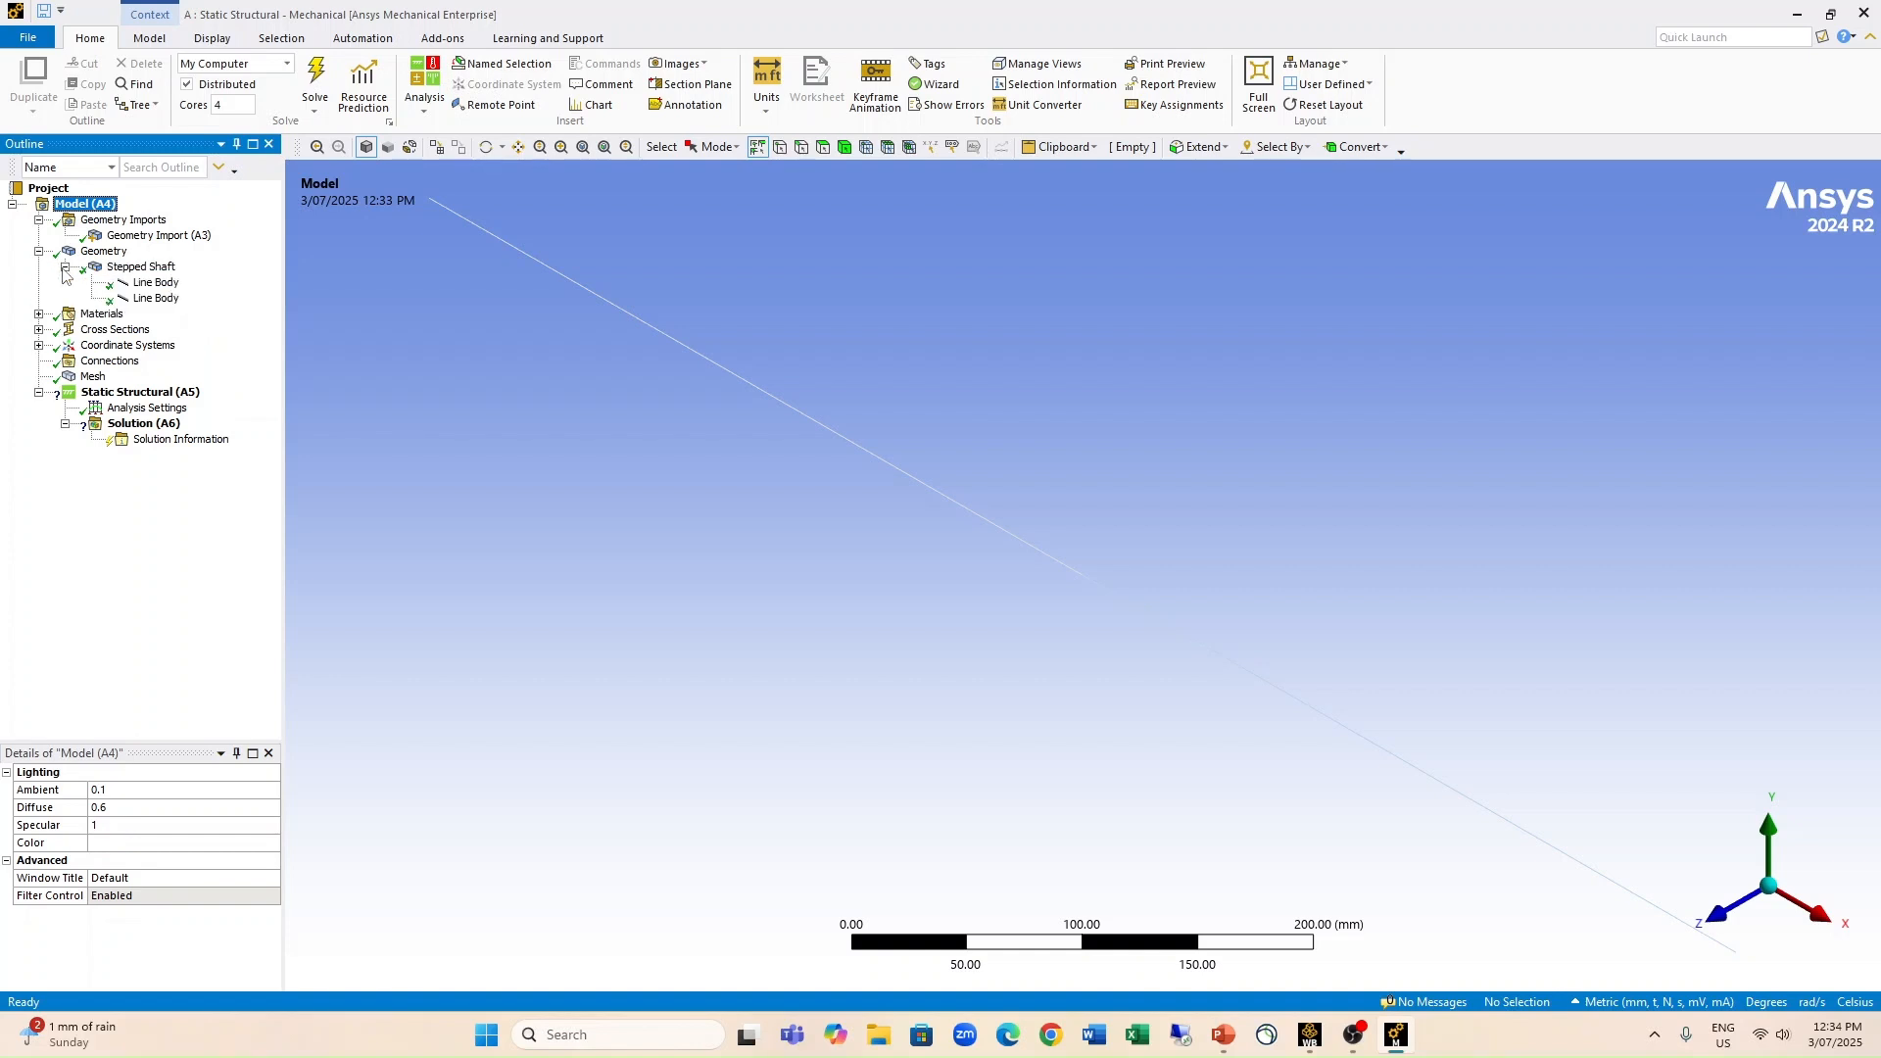
click(157, 283)
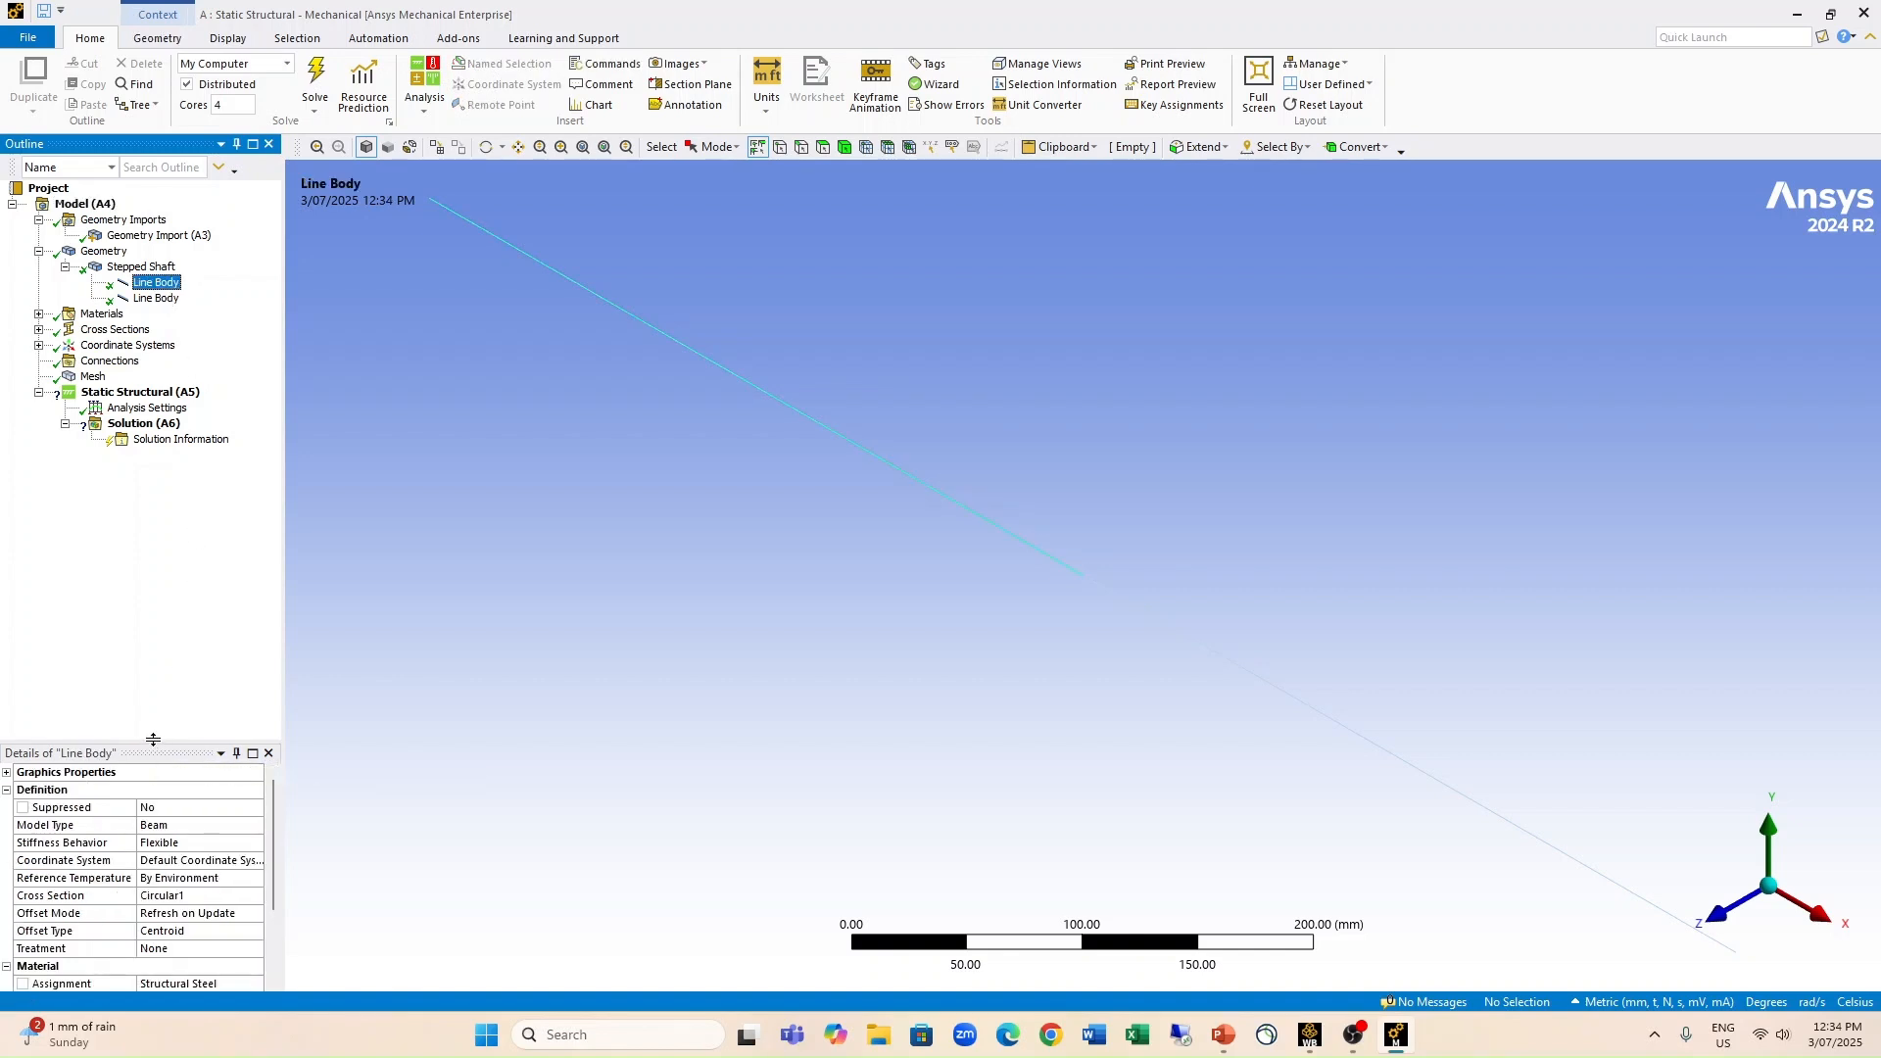
drag(158, 745, 158, 653)
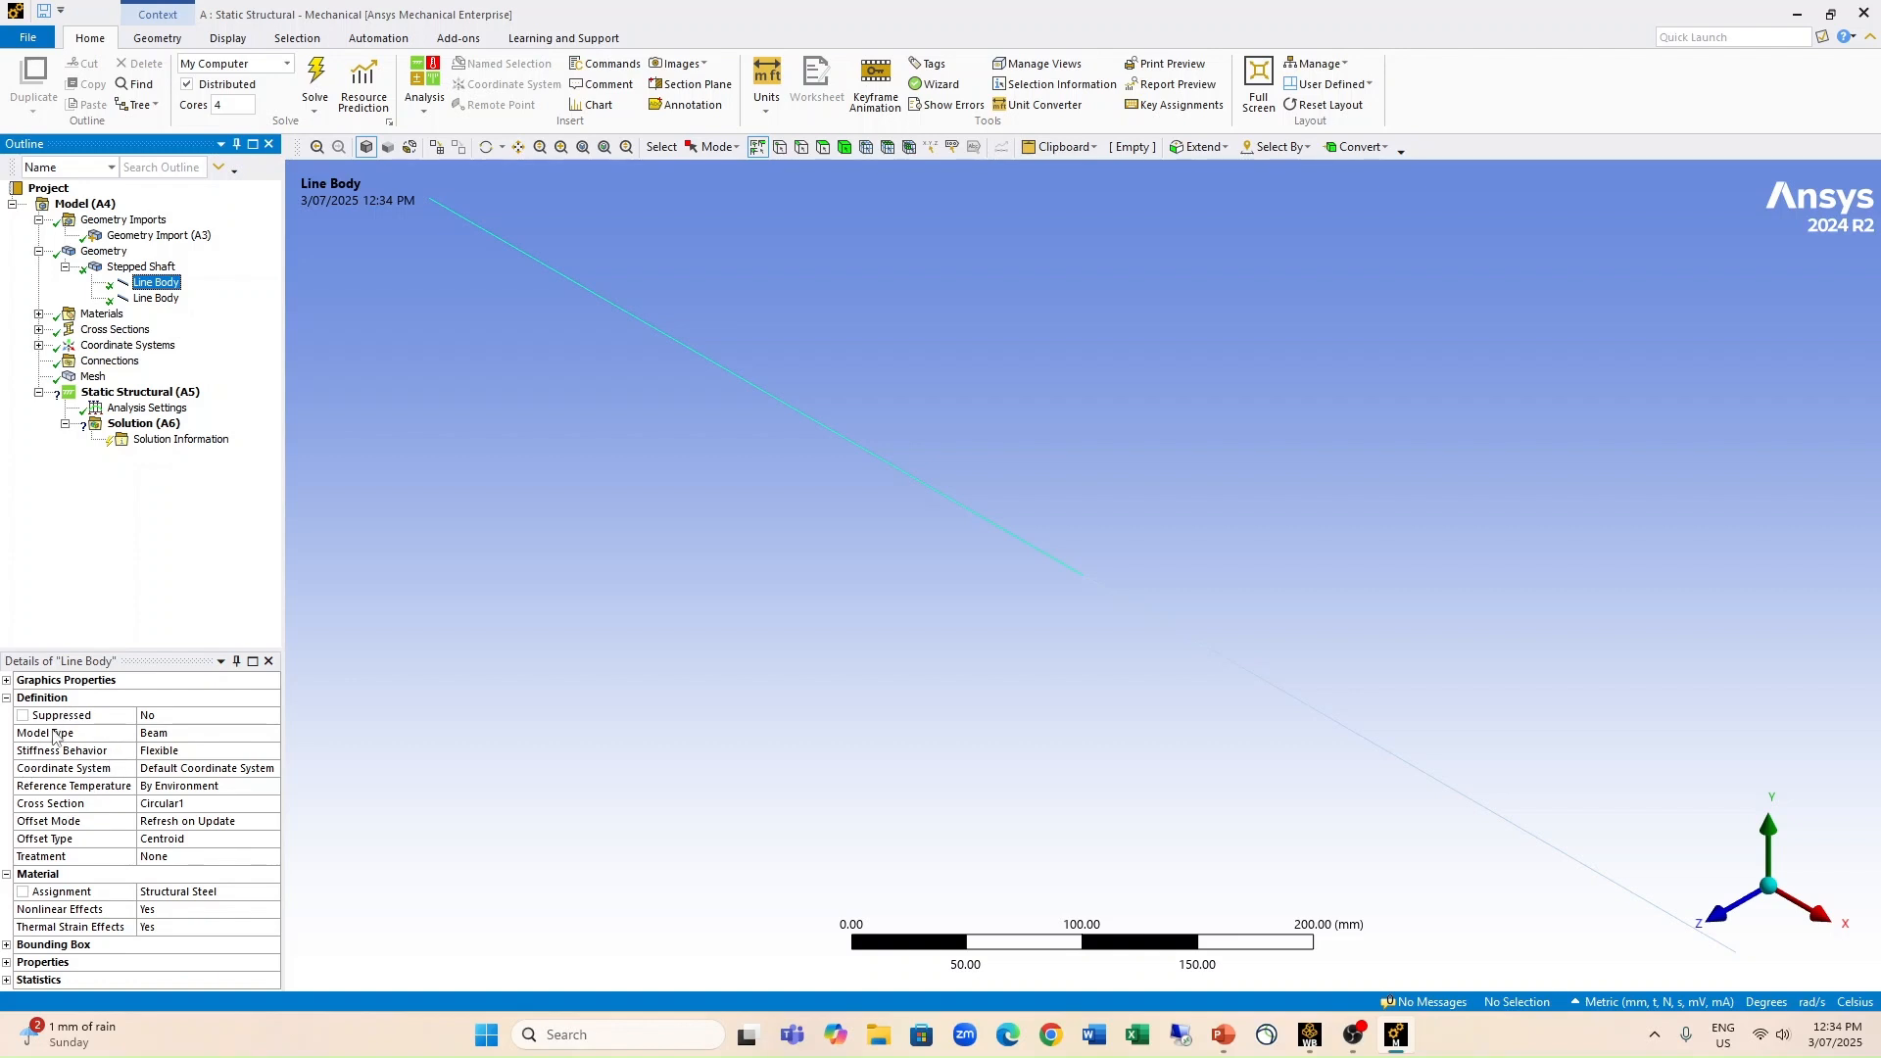
Step: Try the Link/Truss model type on the first line body and switch it back to Beam
click(186, 742)
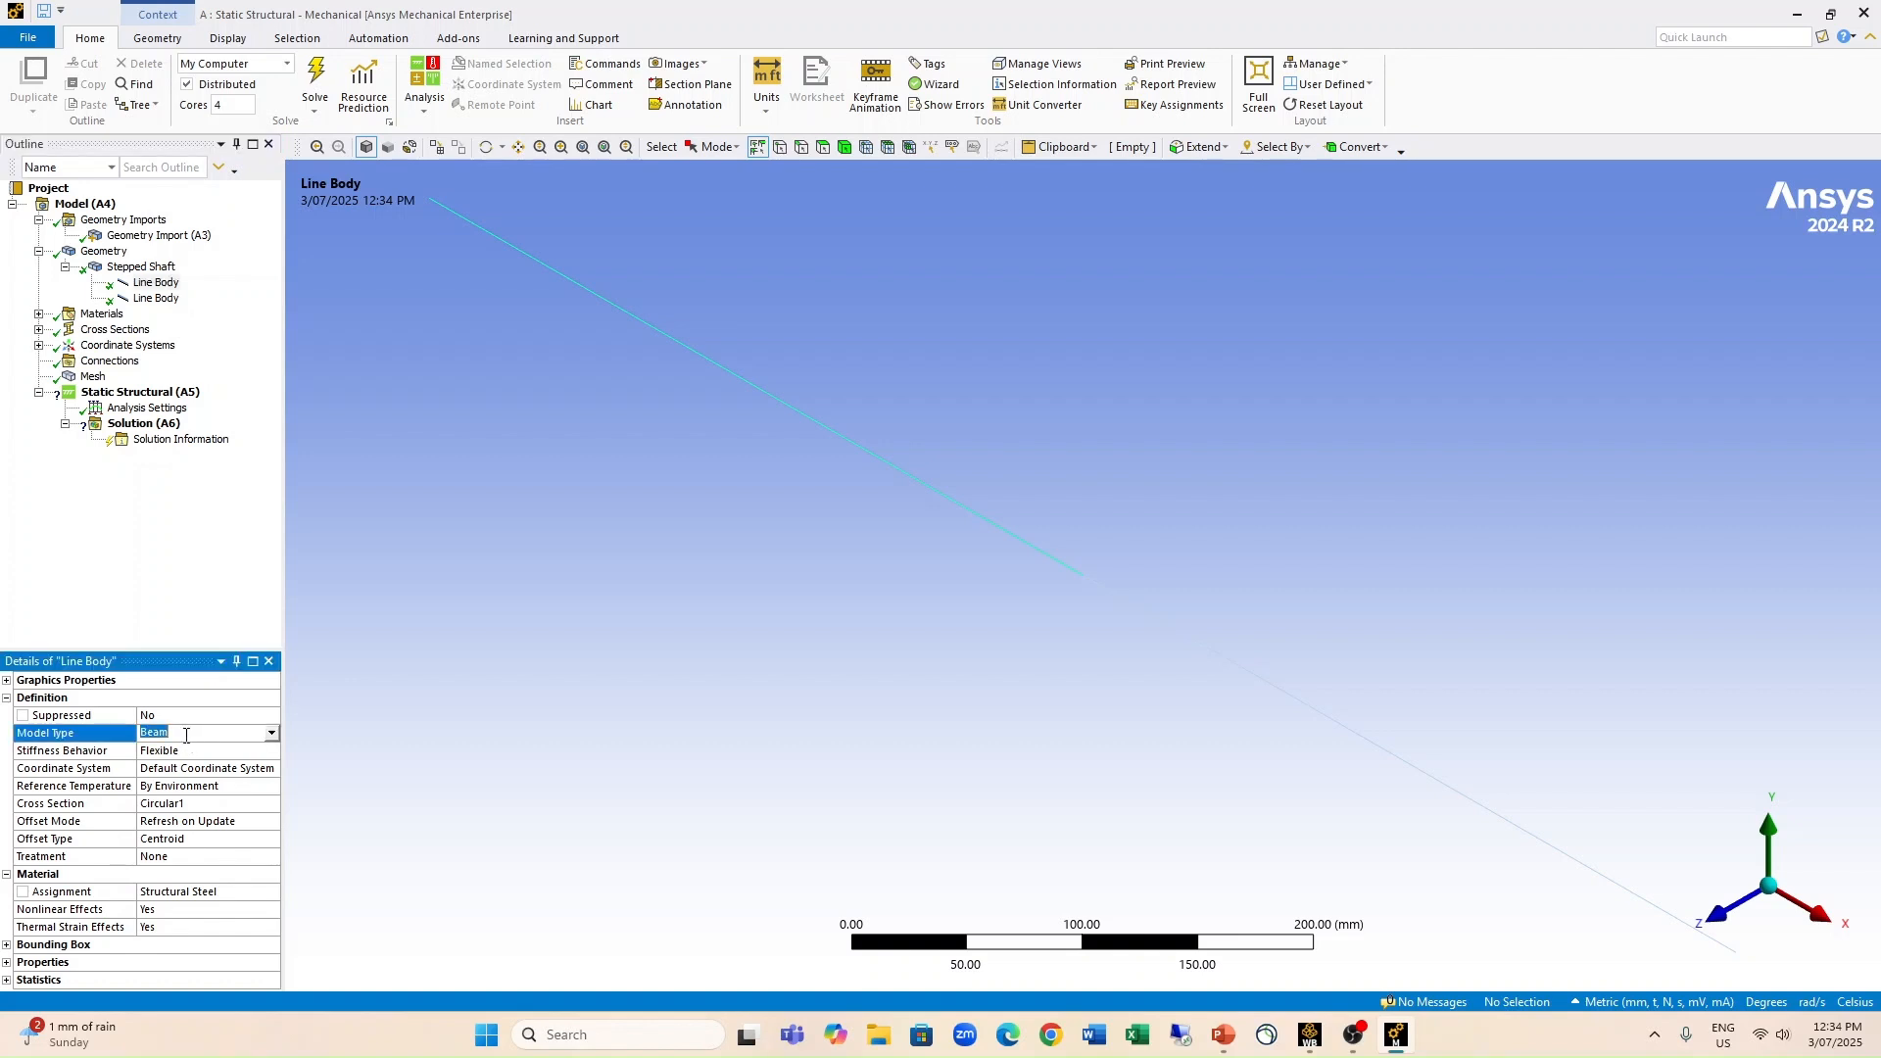
click(273, 735)
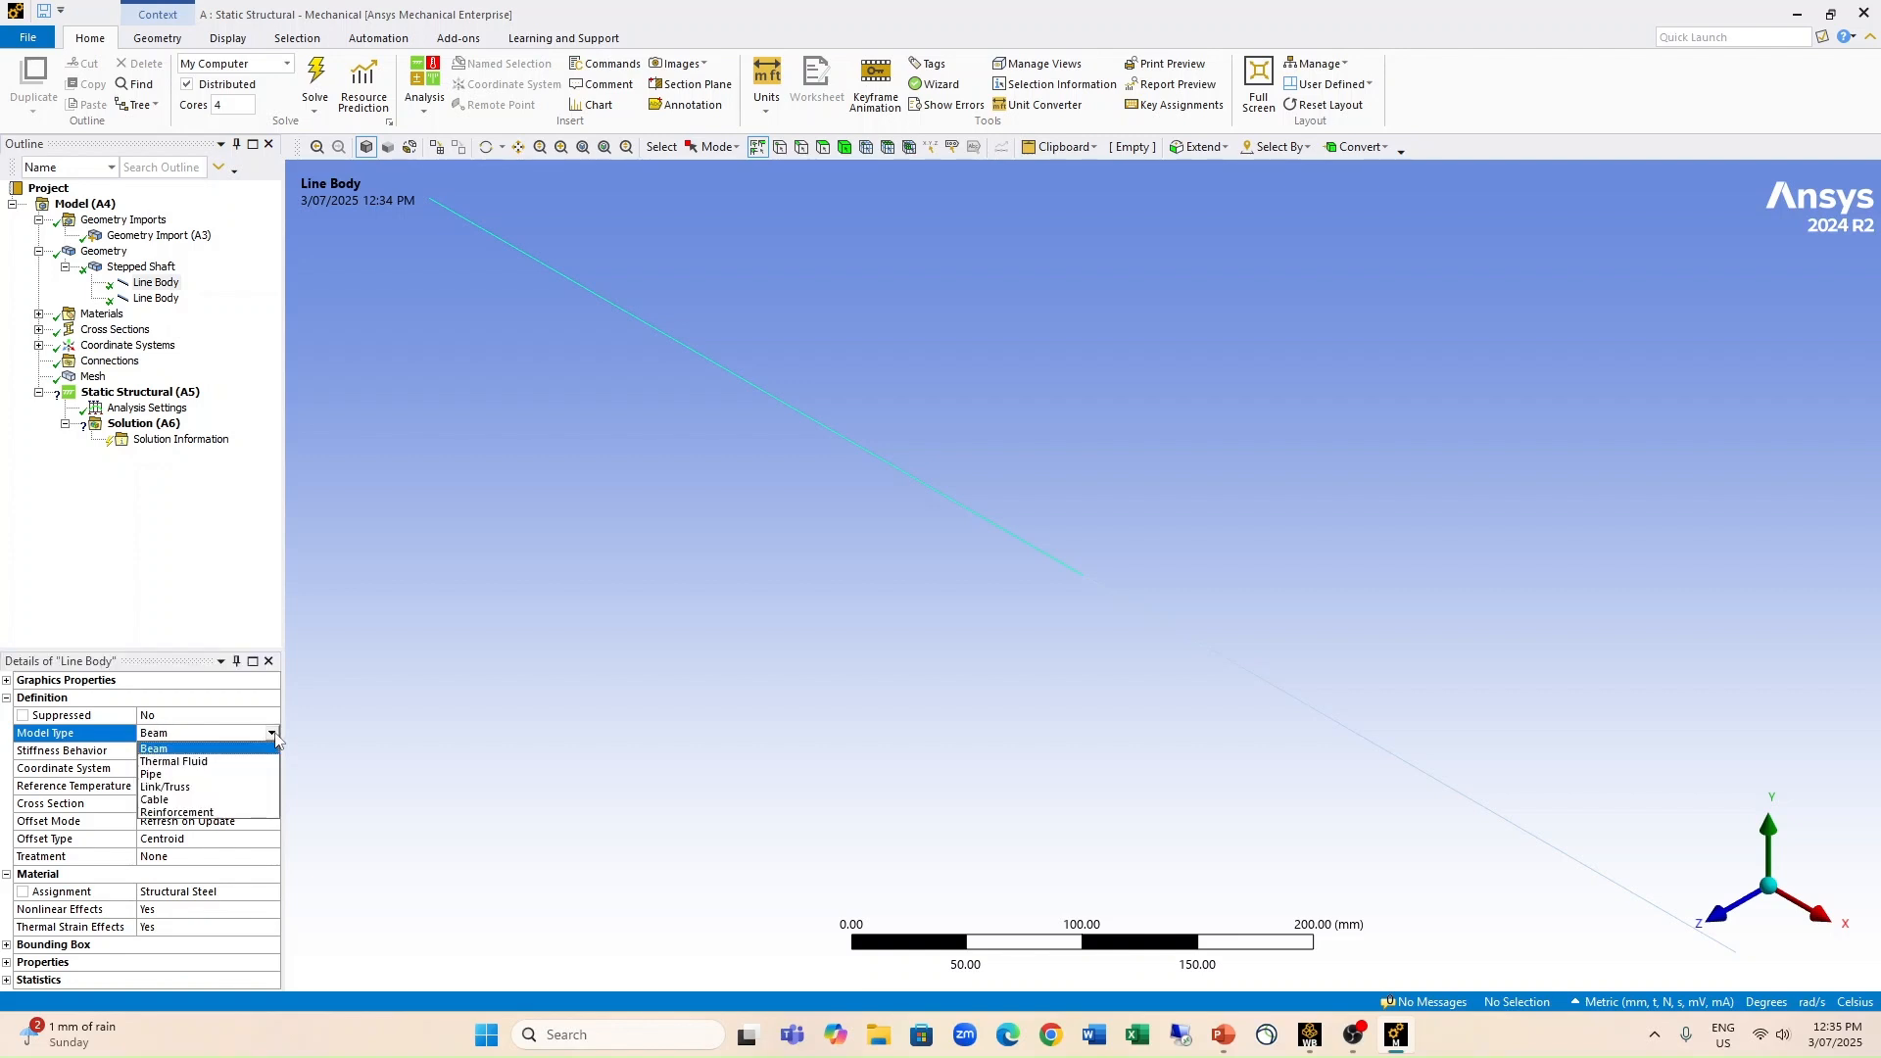
click(220, 787)
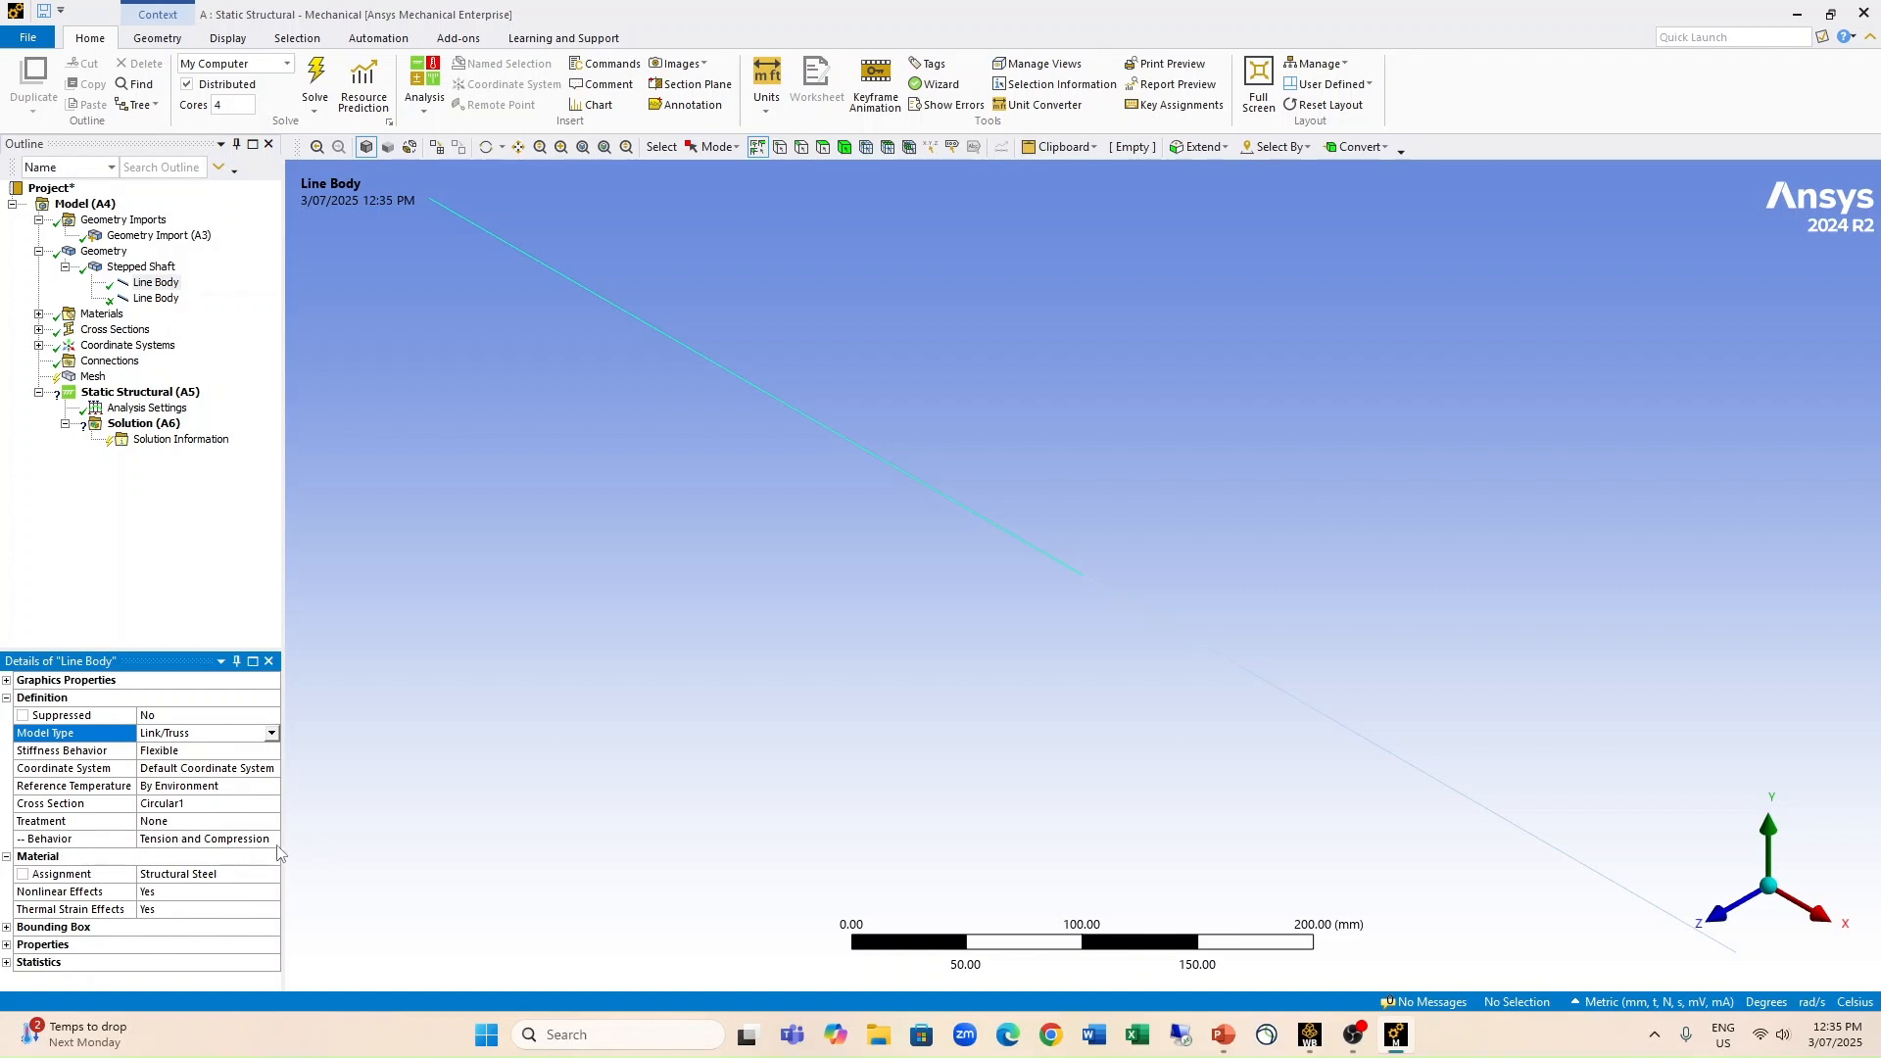
click(272, 734)
click(220, 752)
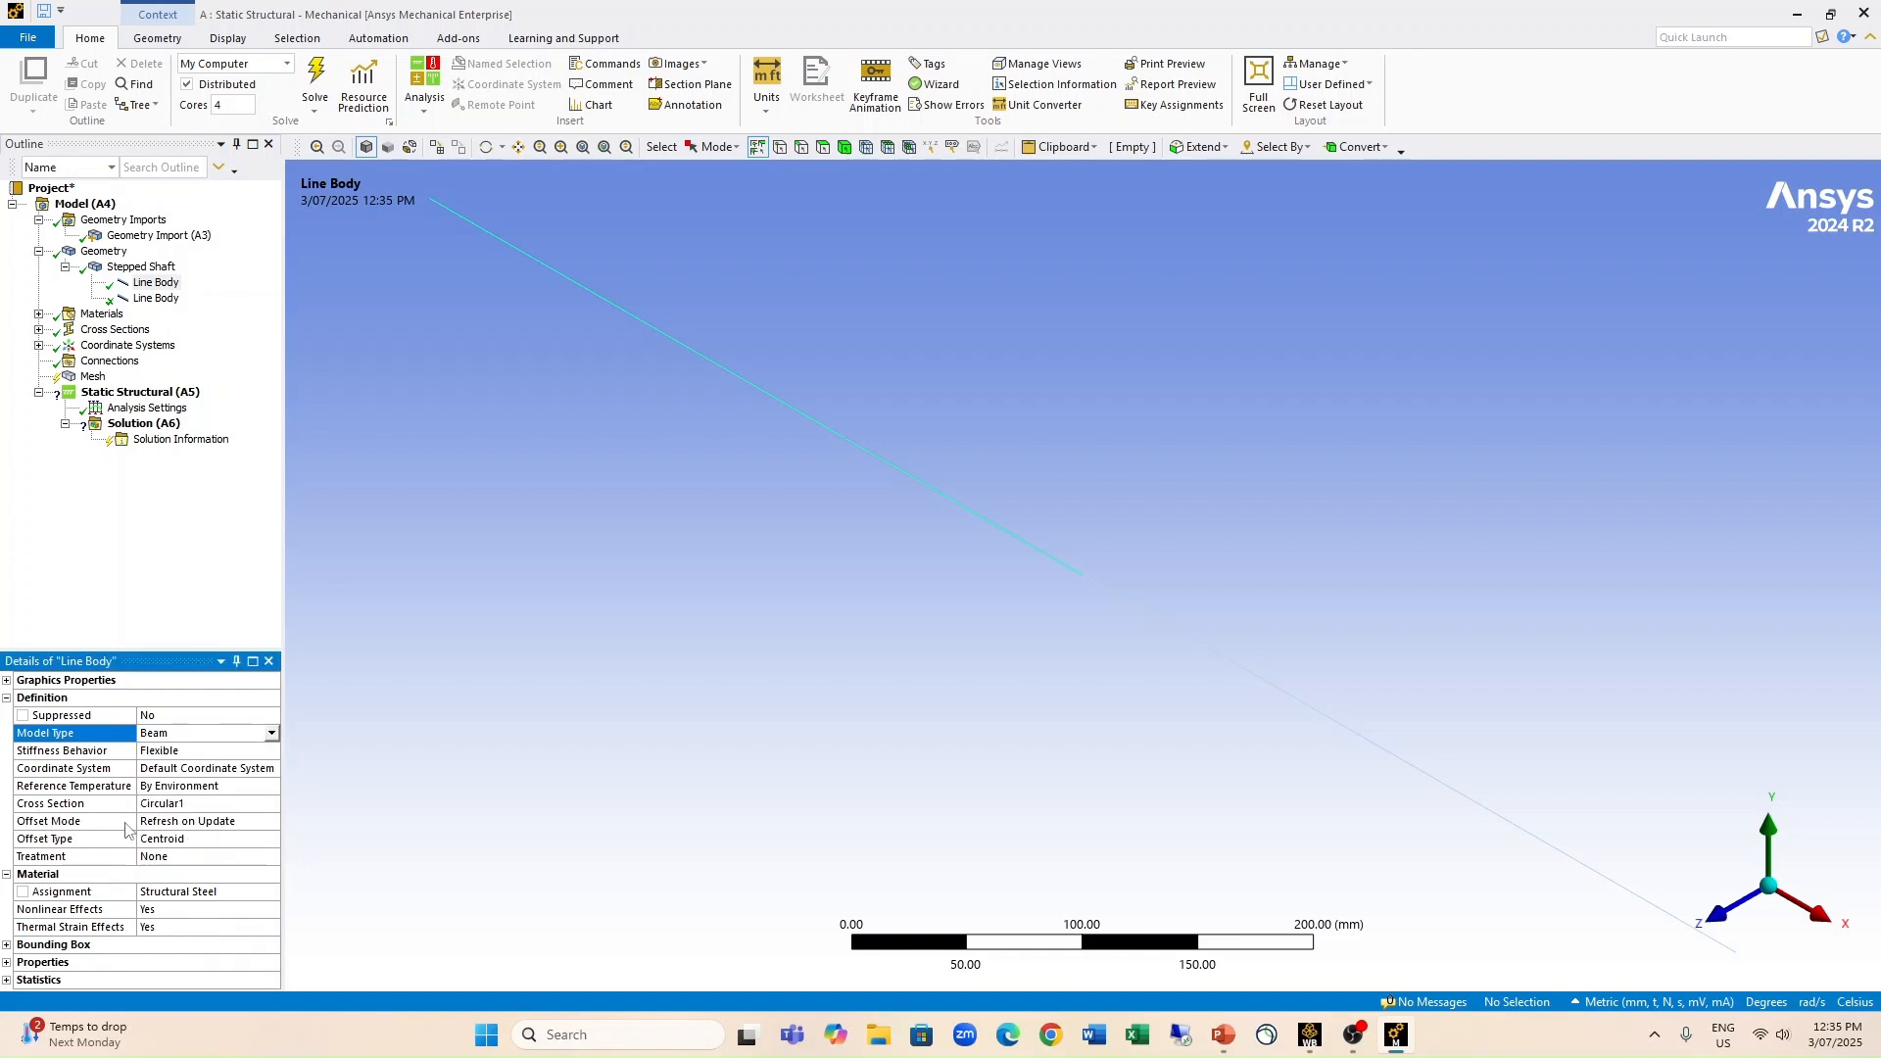
Step: Set the first line body's model type to Link/Truss and assign it the Steel material
click(272, 734)
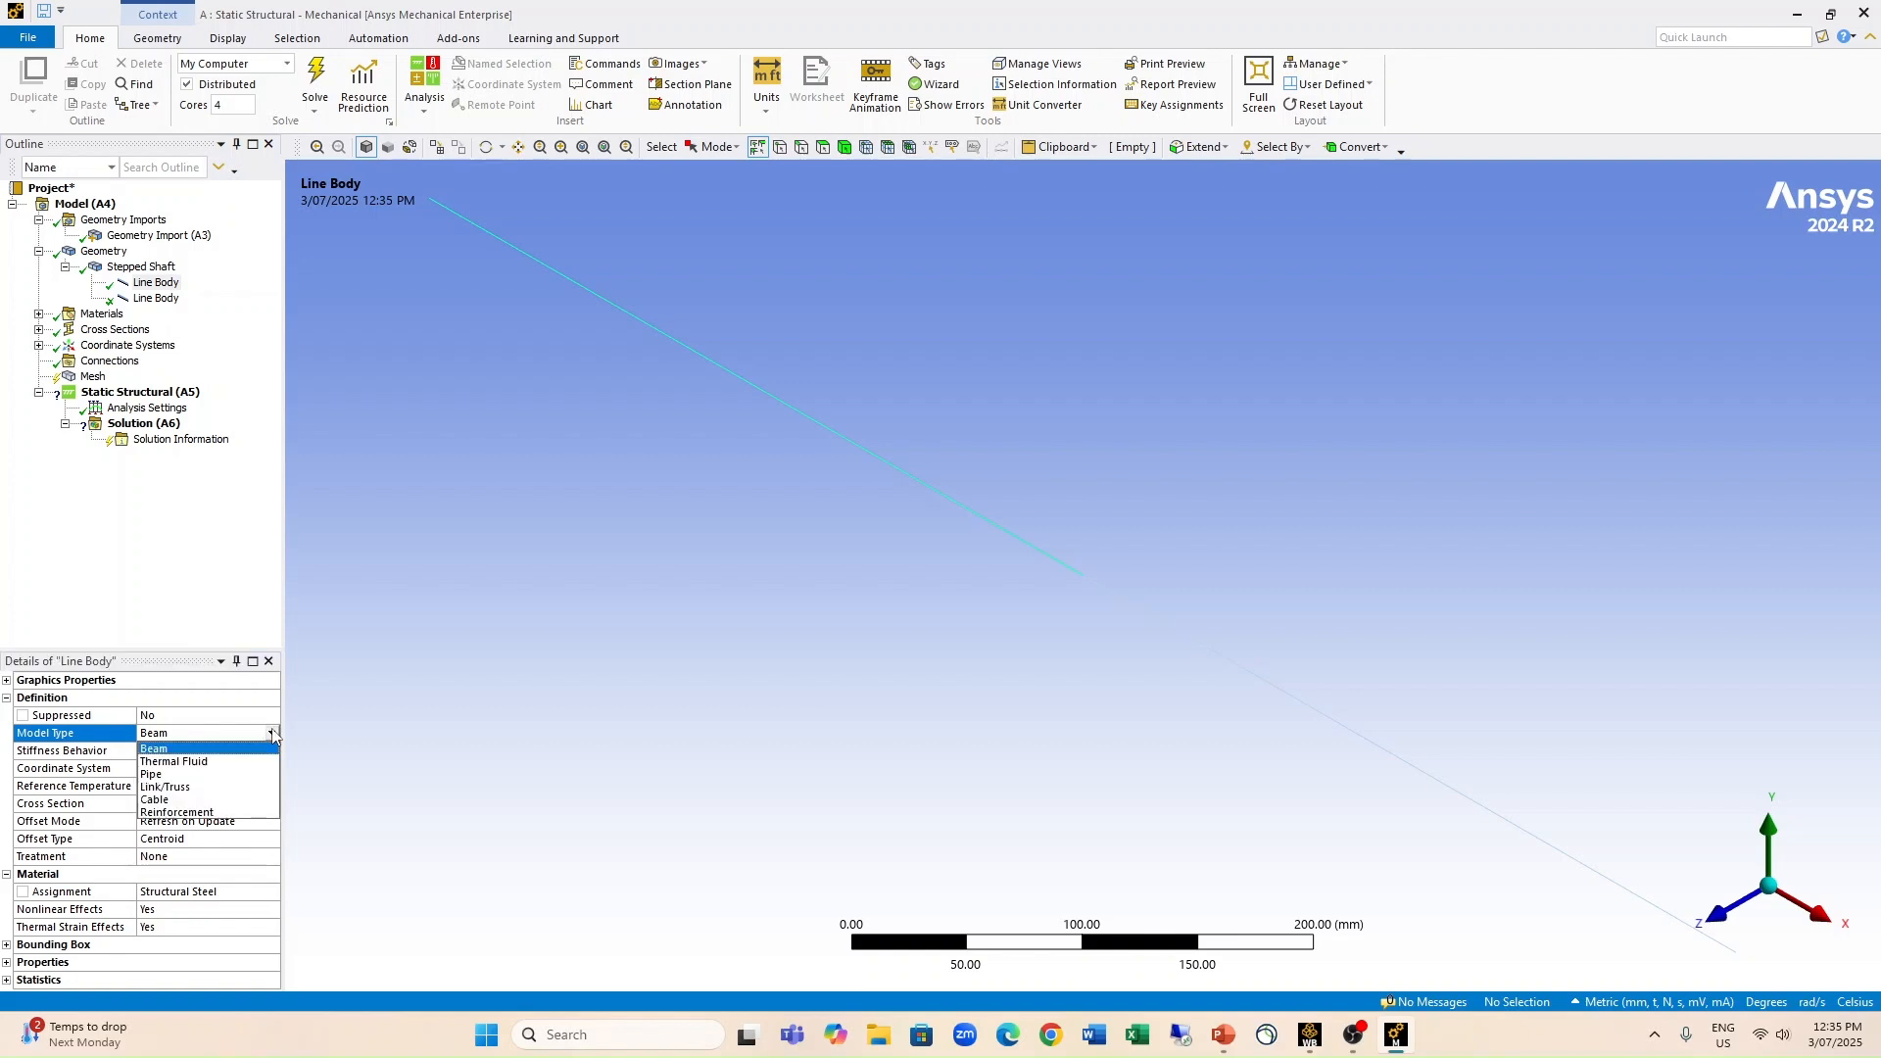
click(204, 788)
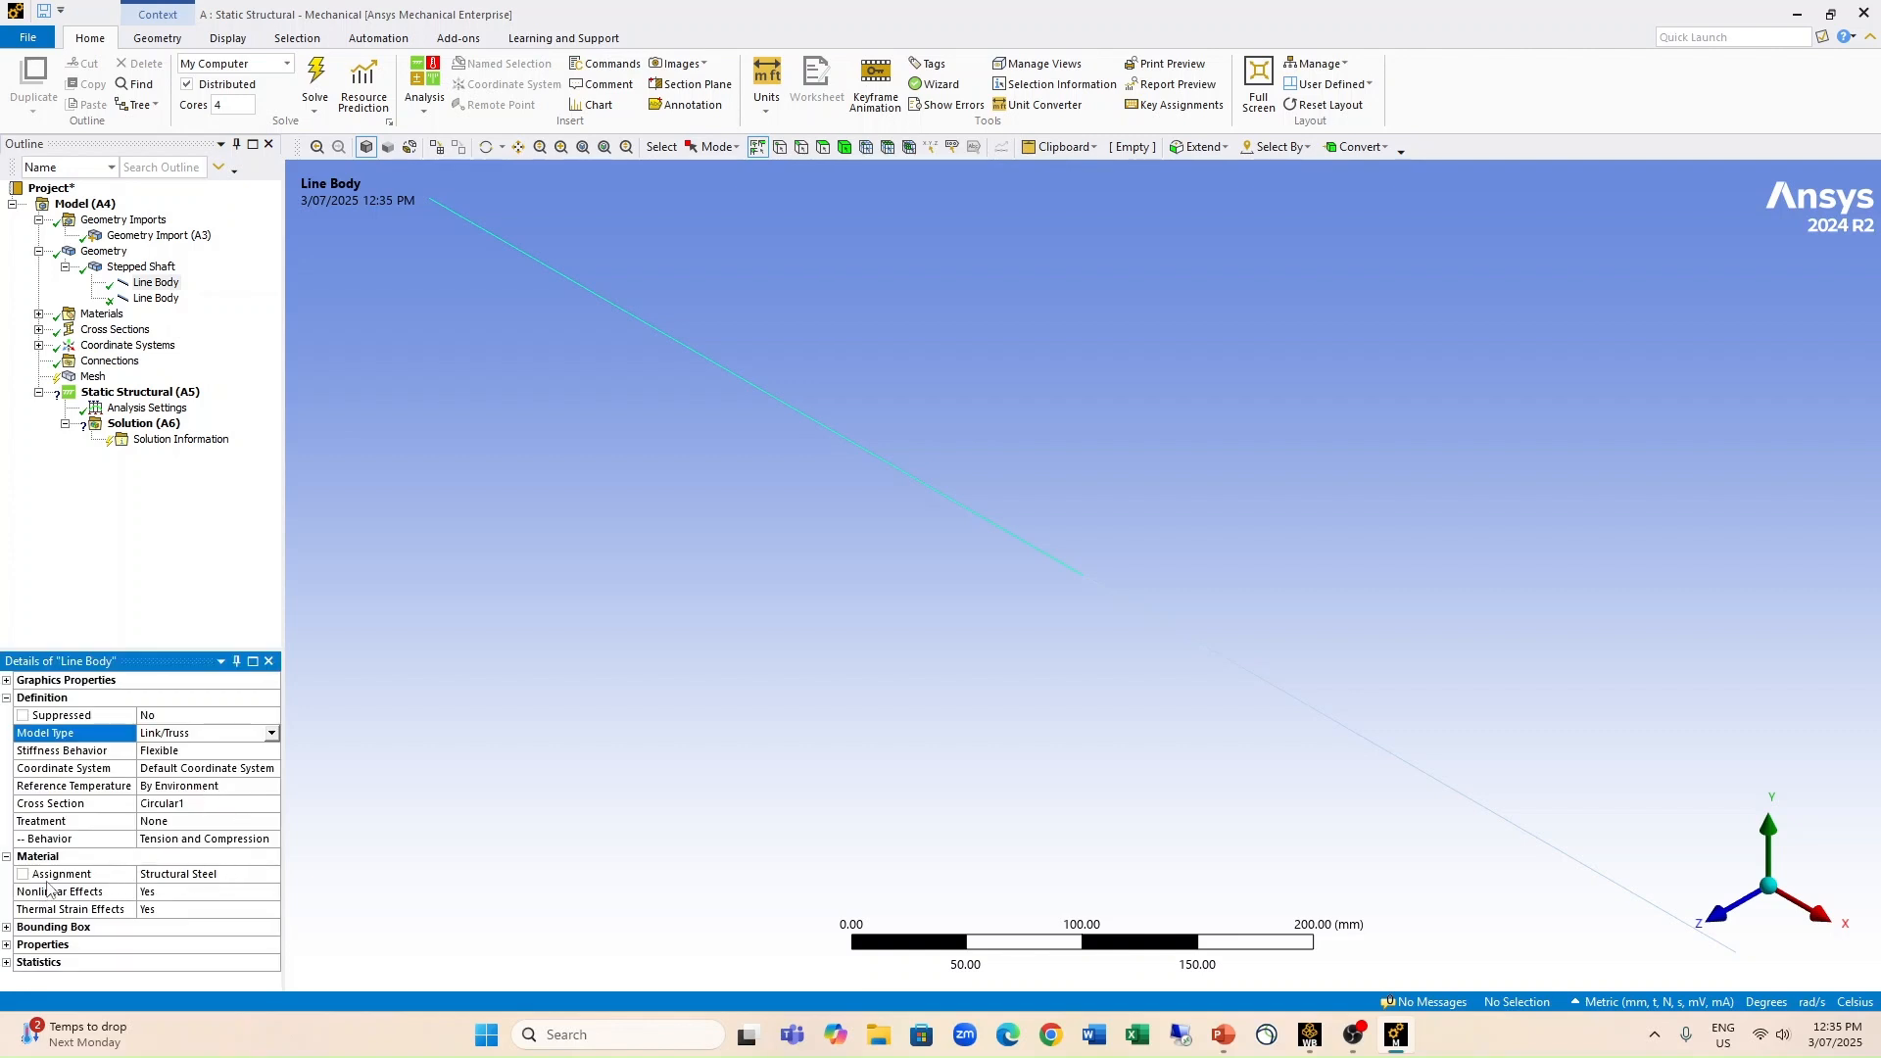
click(175, 874)
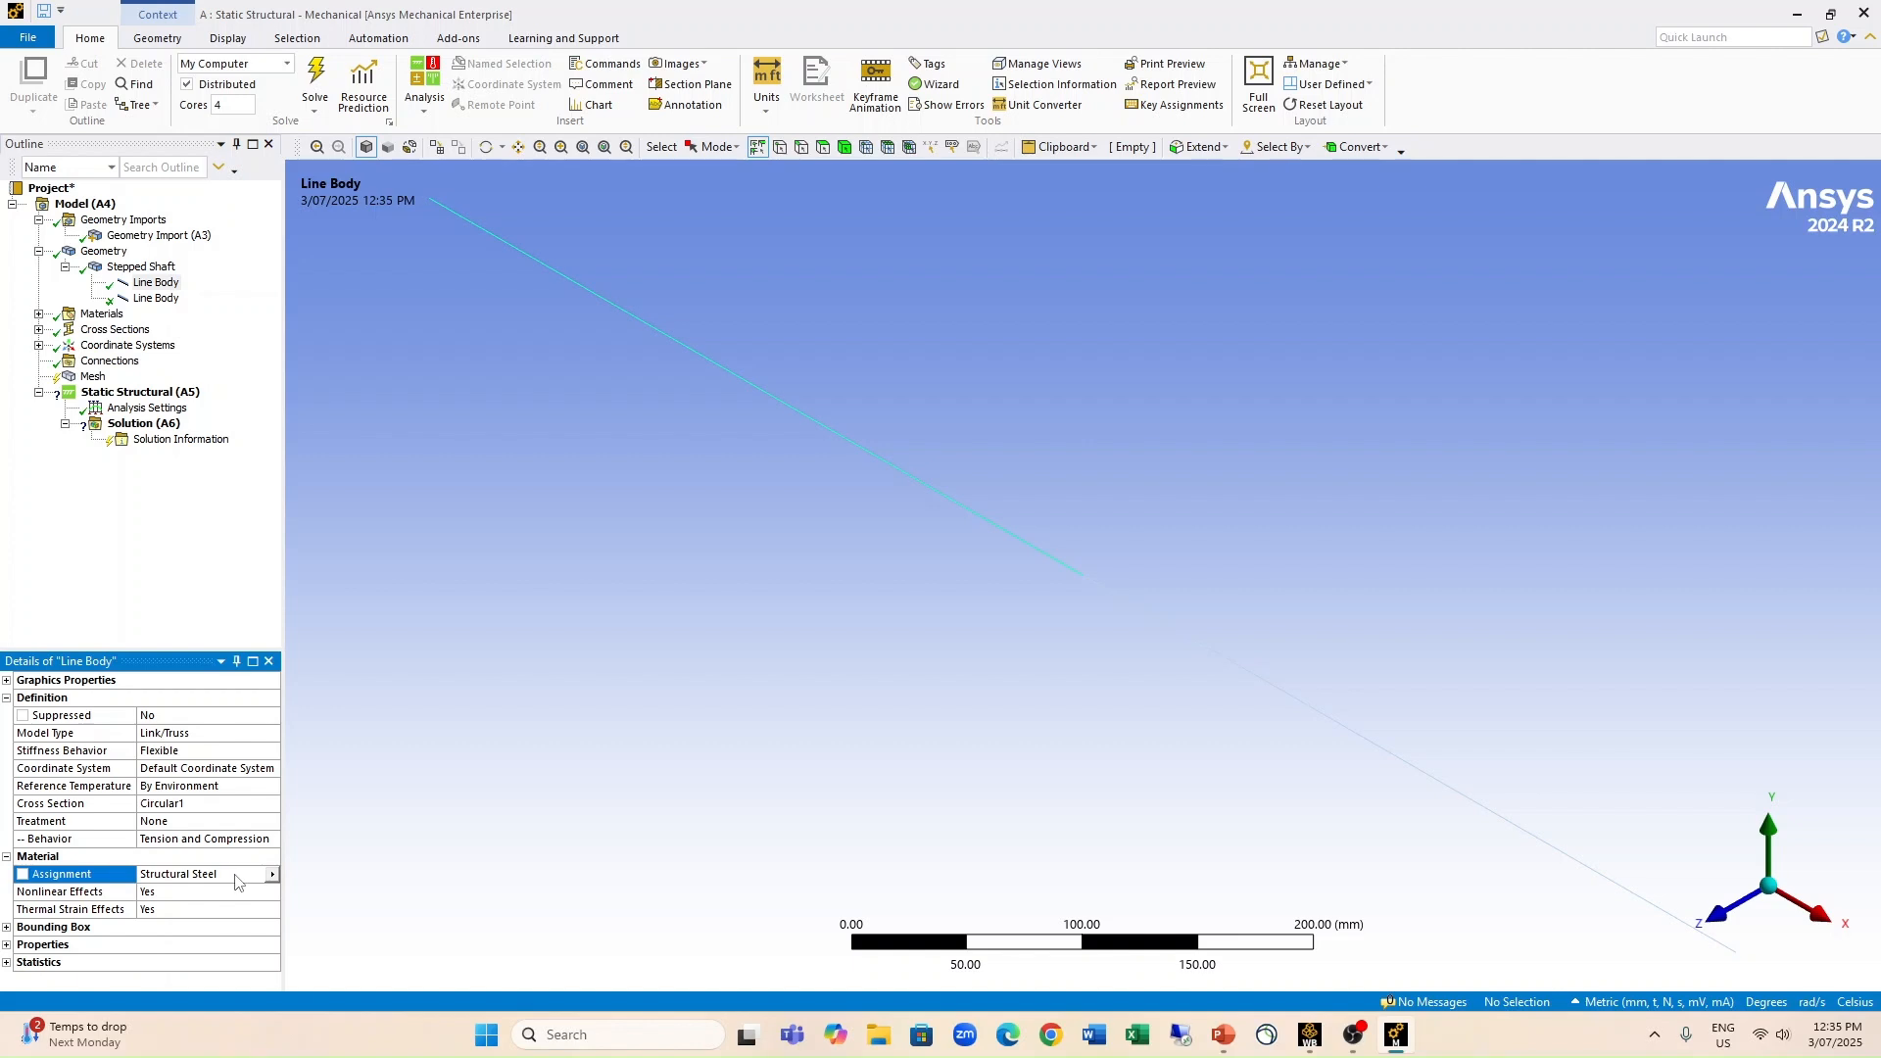
click(273, 874)
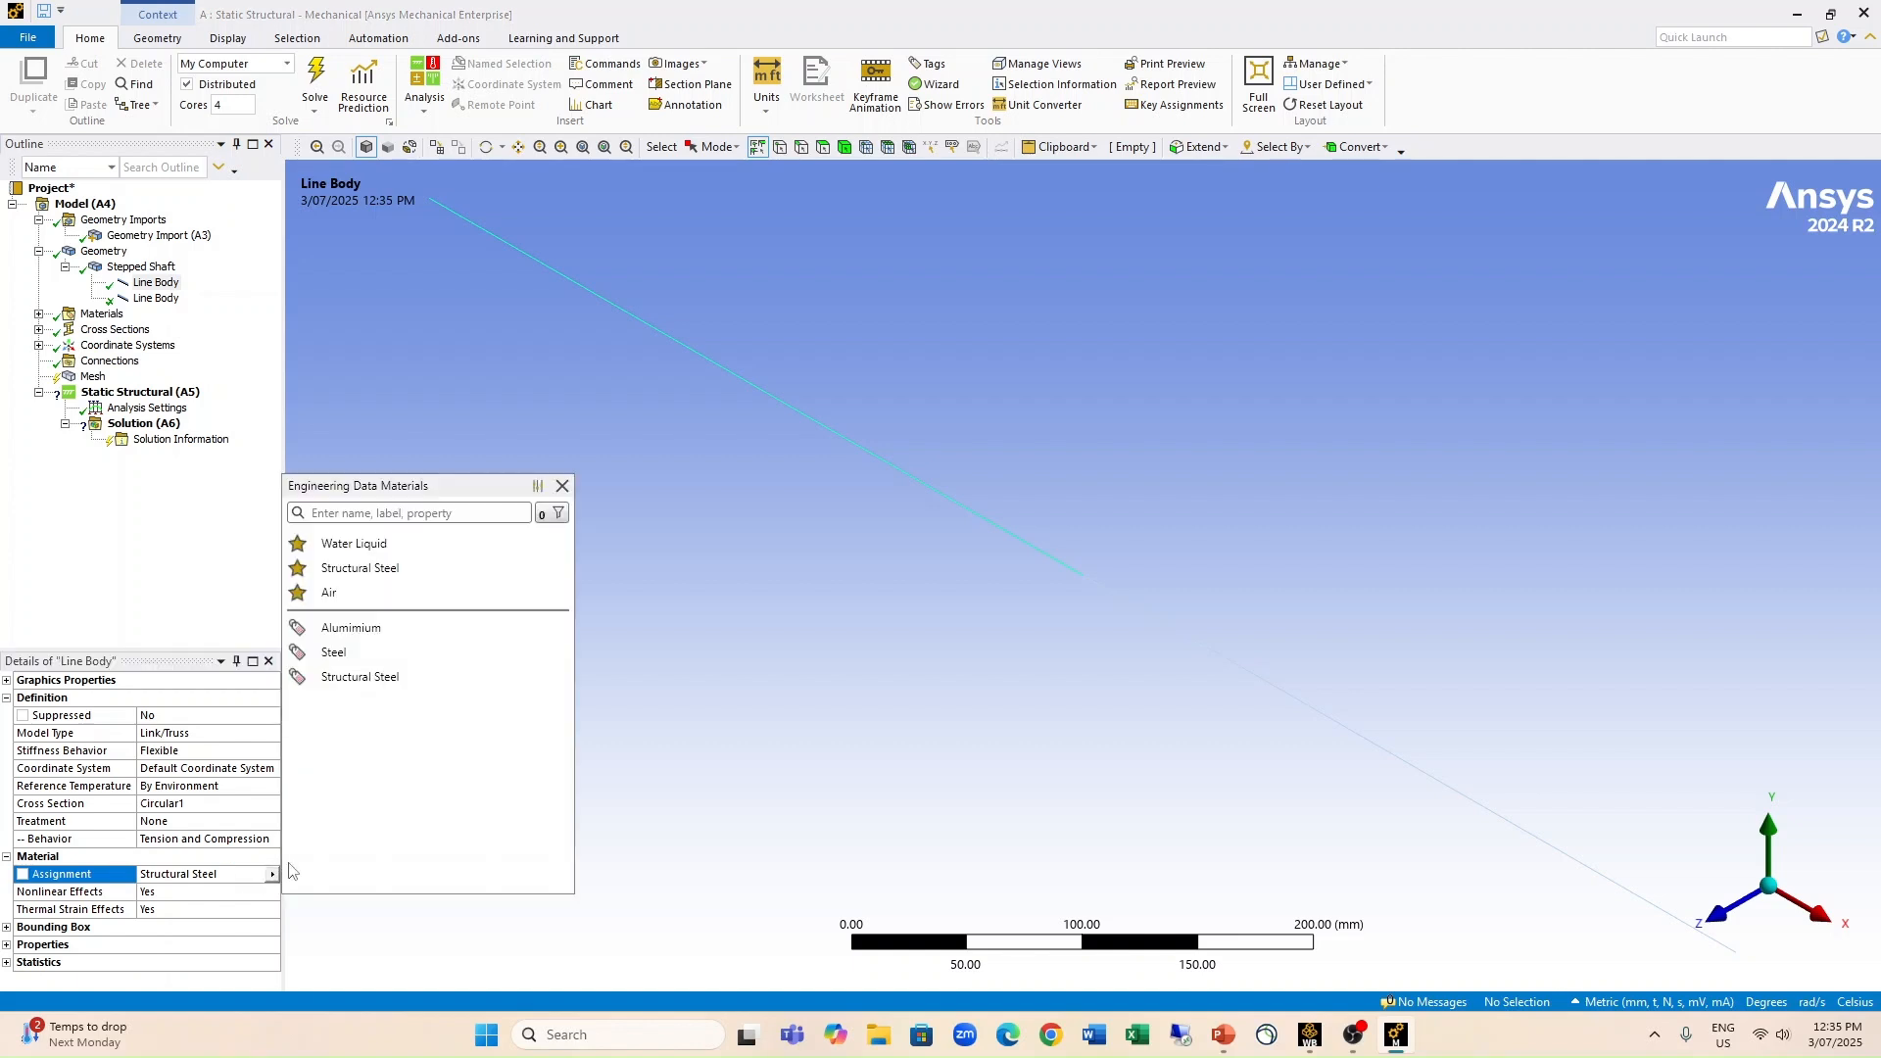
click(334, 653)
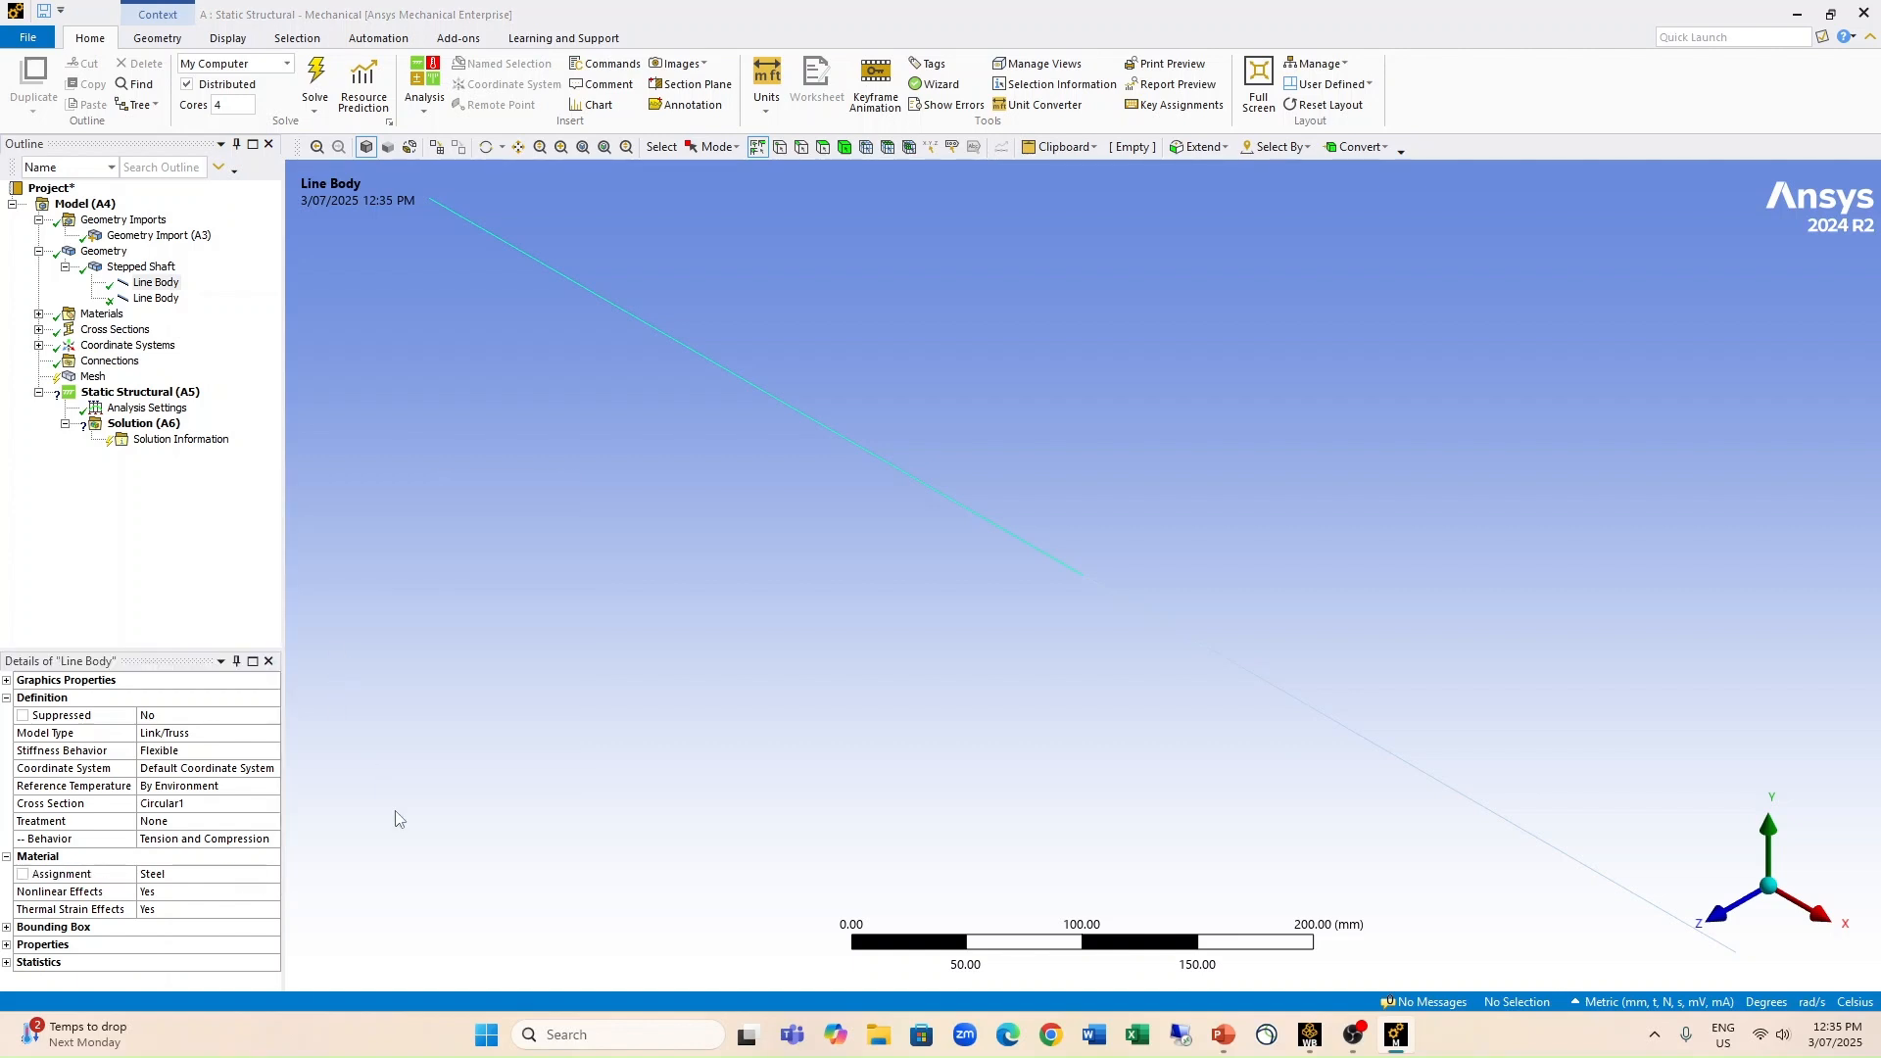
Step: Set the second line body's model type to Link/Truss and assign it the Steel material
click(159, 299)
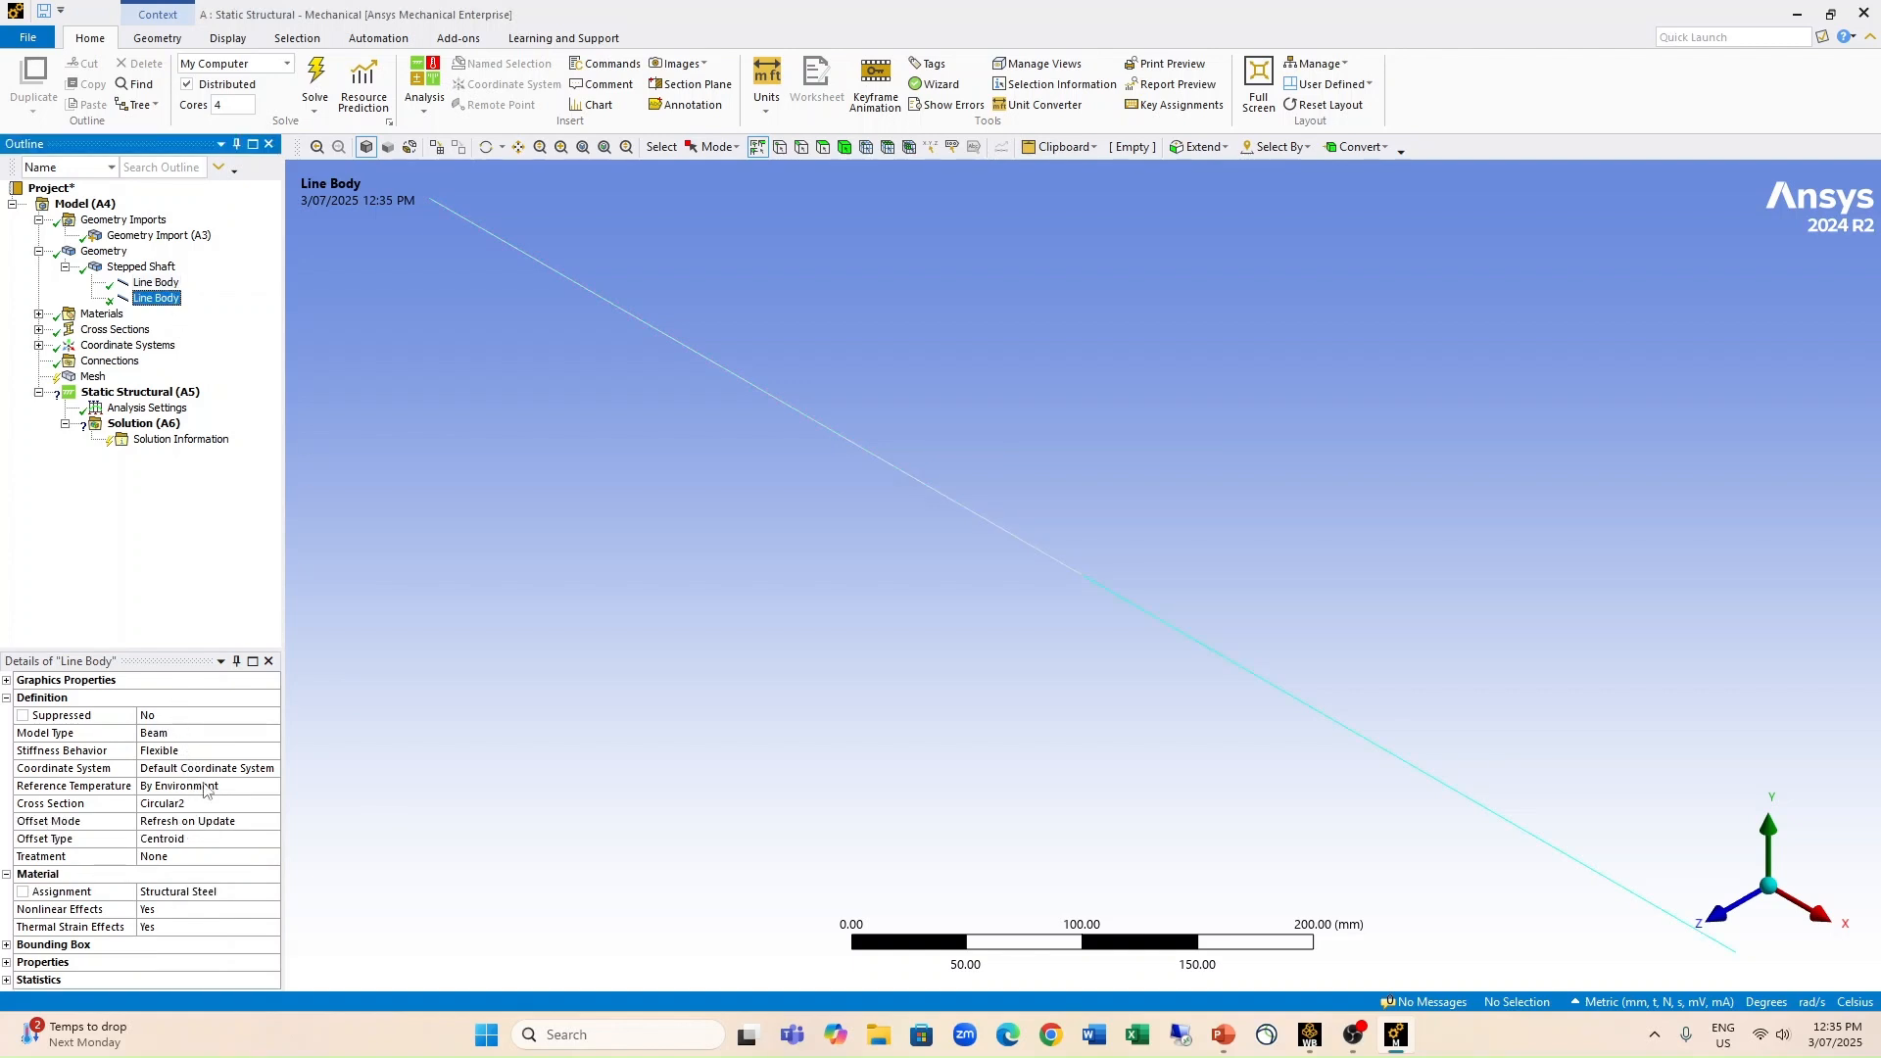
click(196, 752)
click(216, 733)
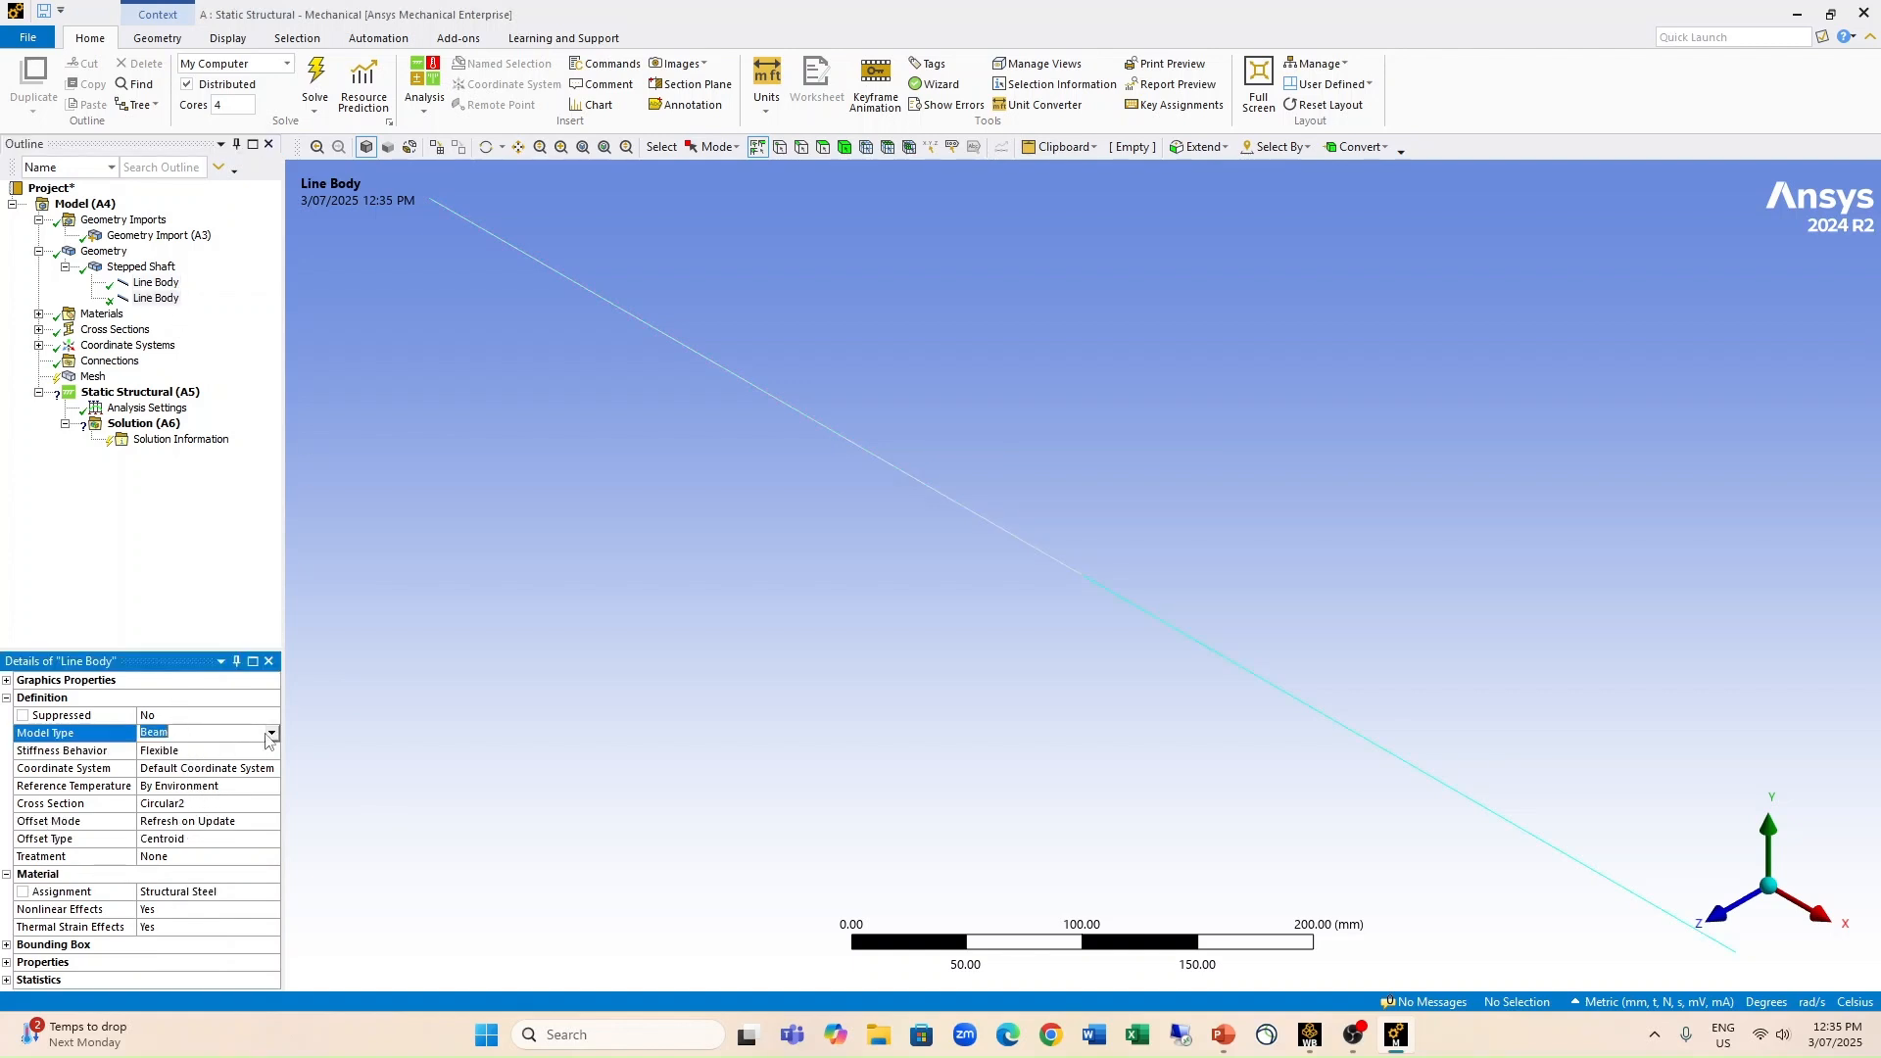
click(271, 732)
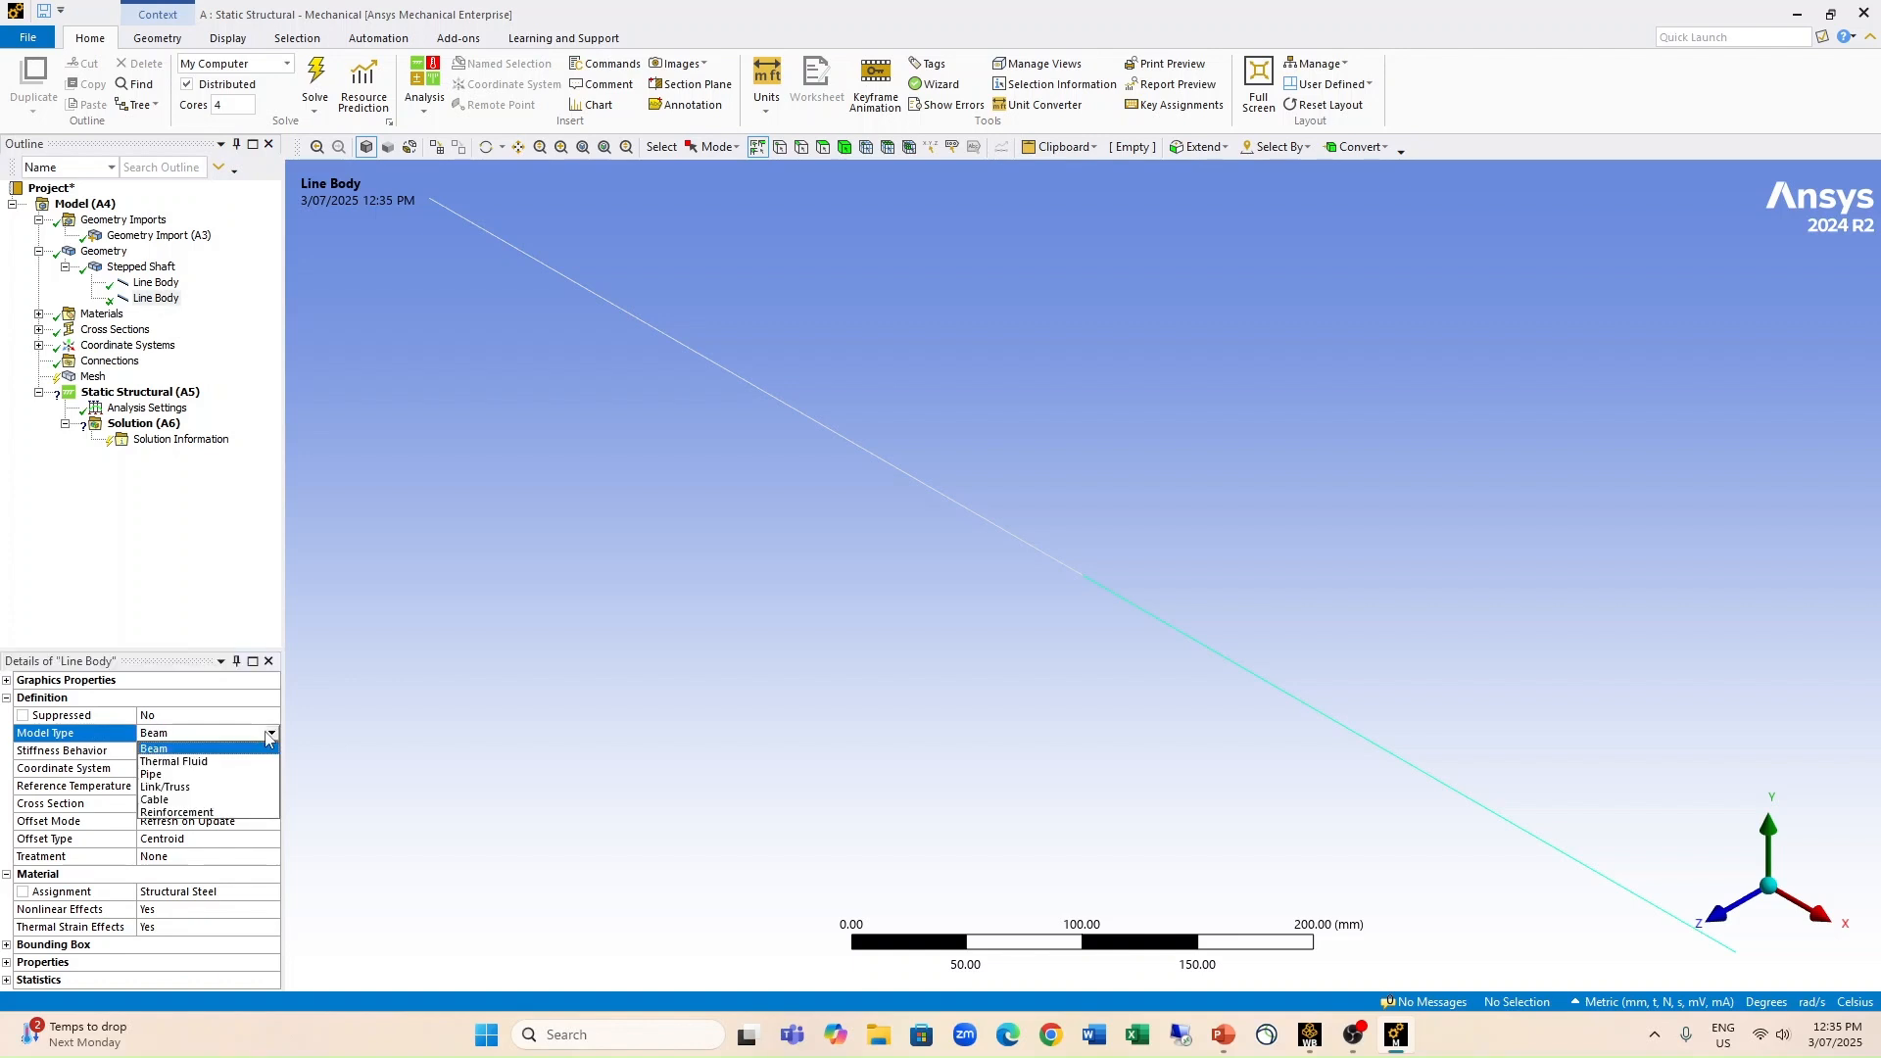
click(179, 787)
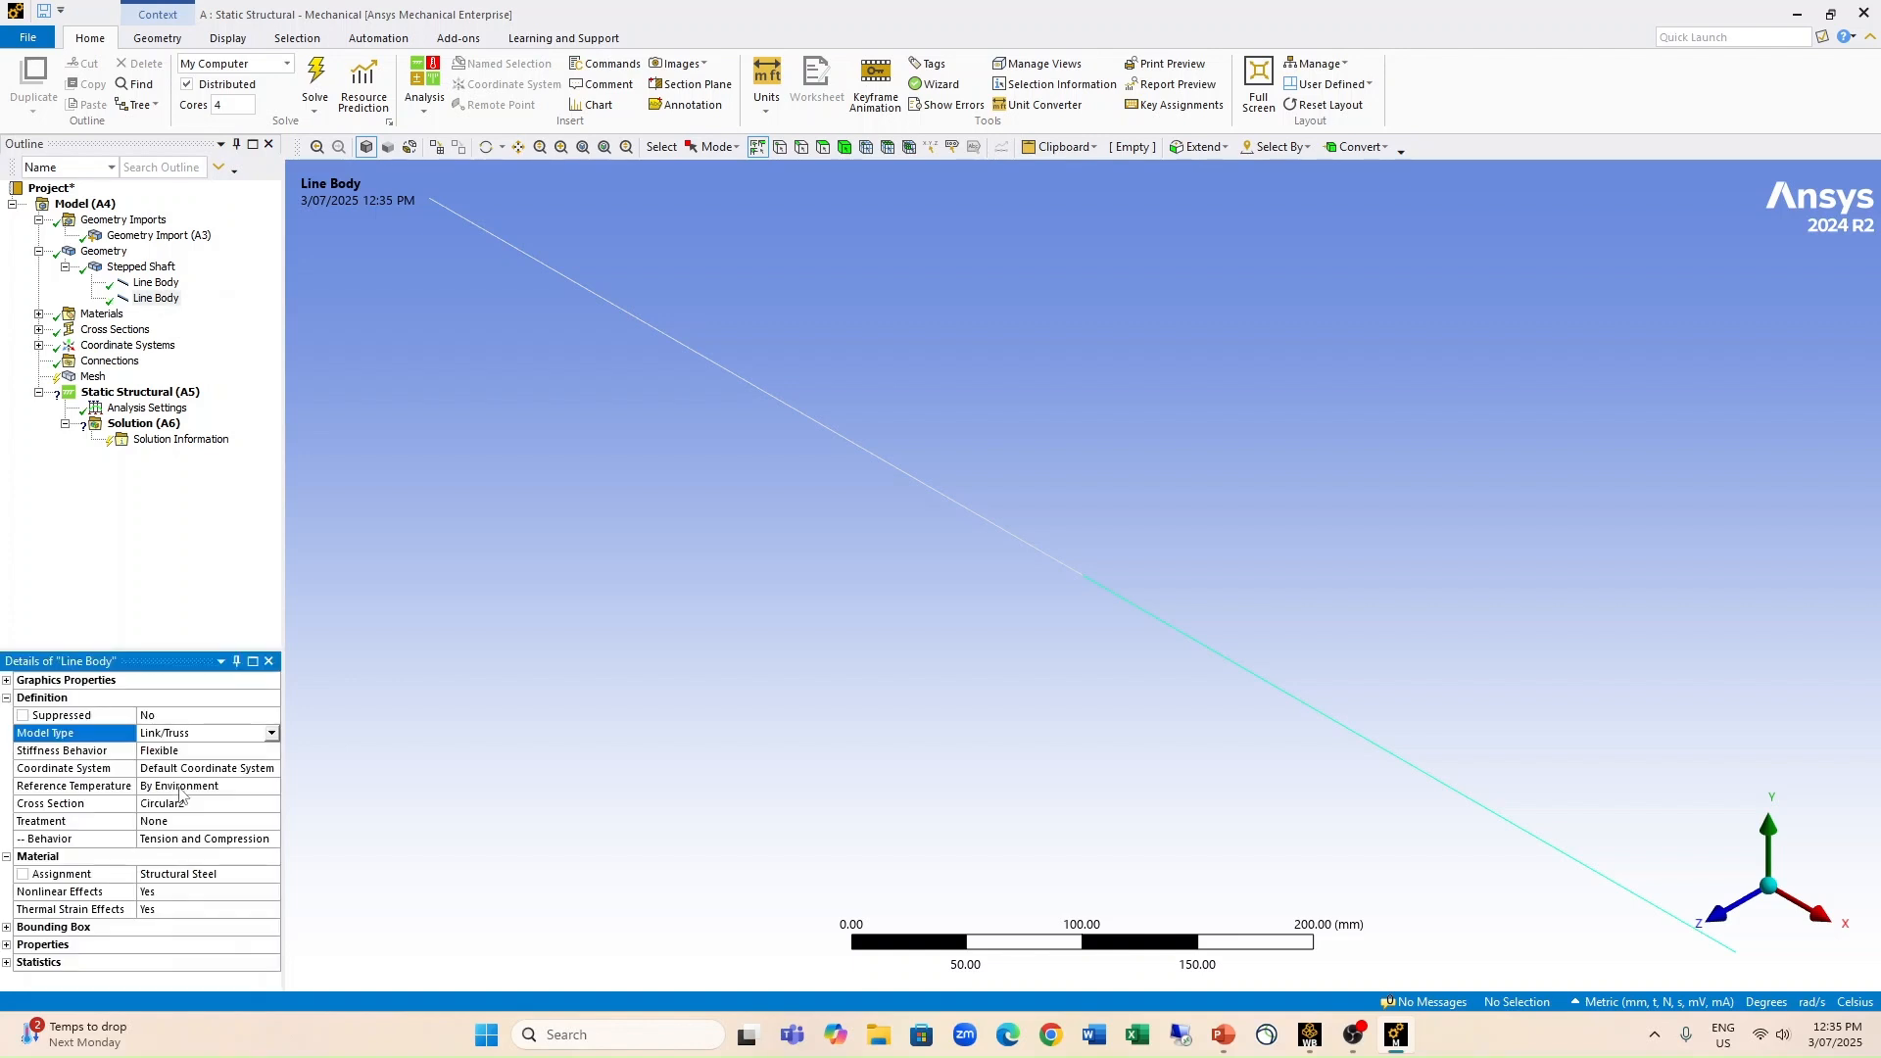
click(218, 876)
click(272, 874)
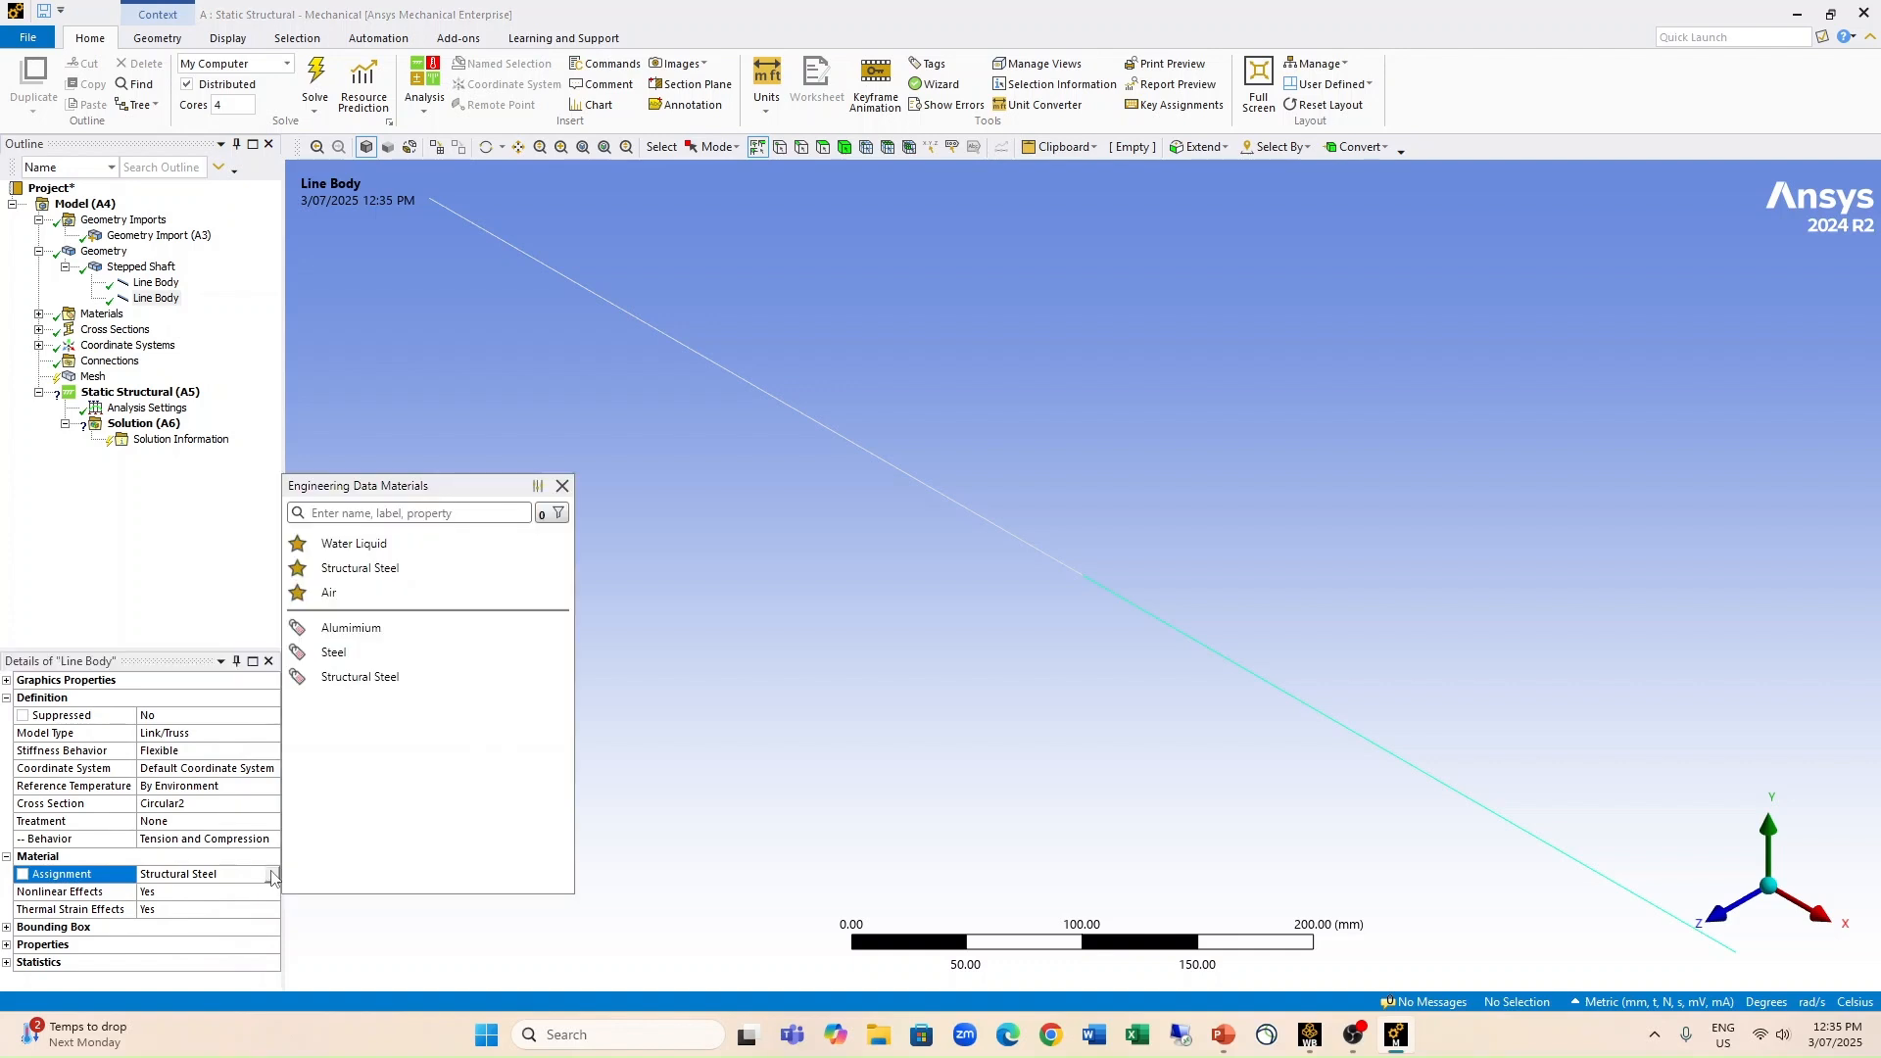
click(335, 653)
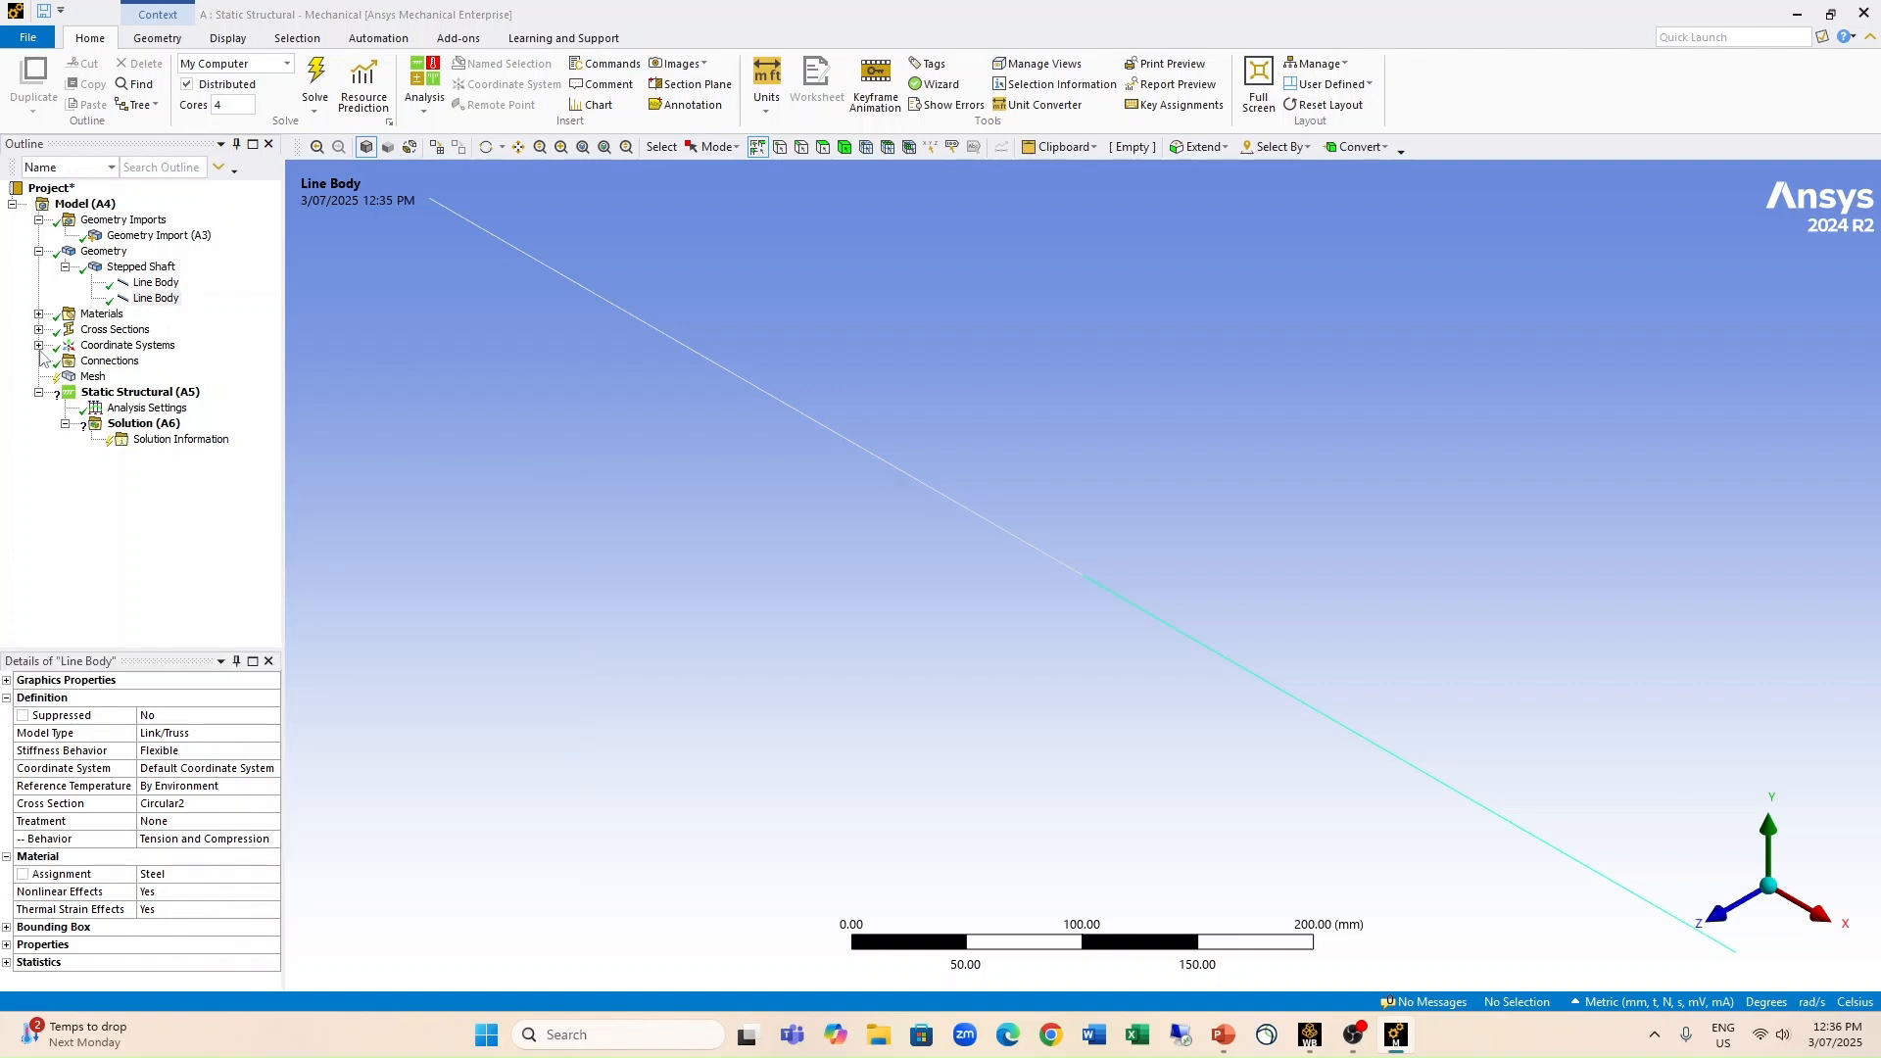
Step: Insert a mesh sizing control and scope it to both shaft edges
click(91, 377)
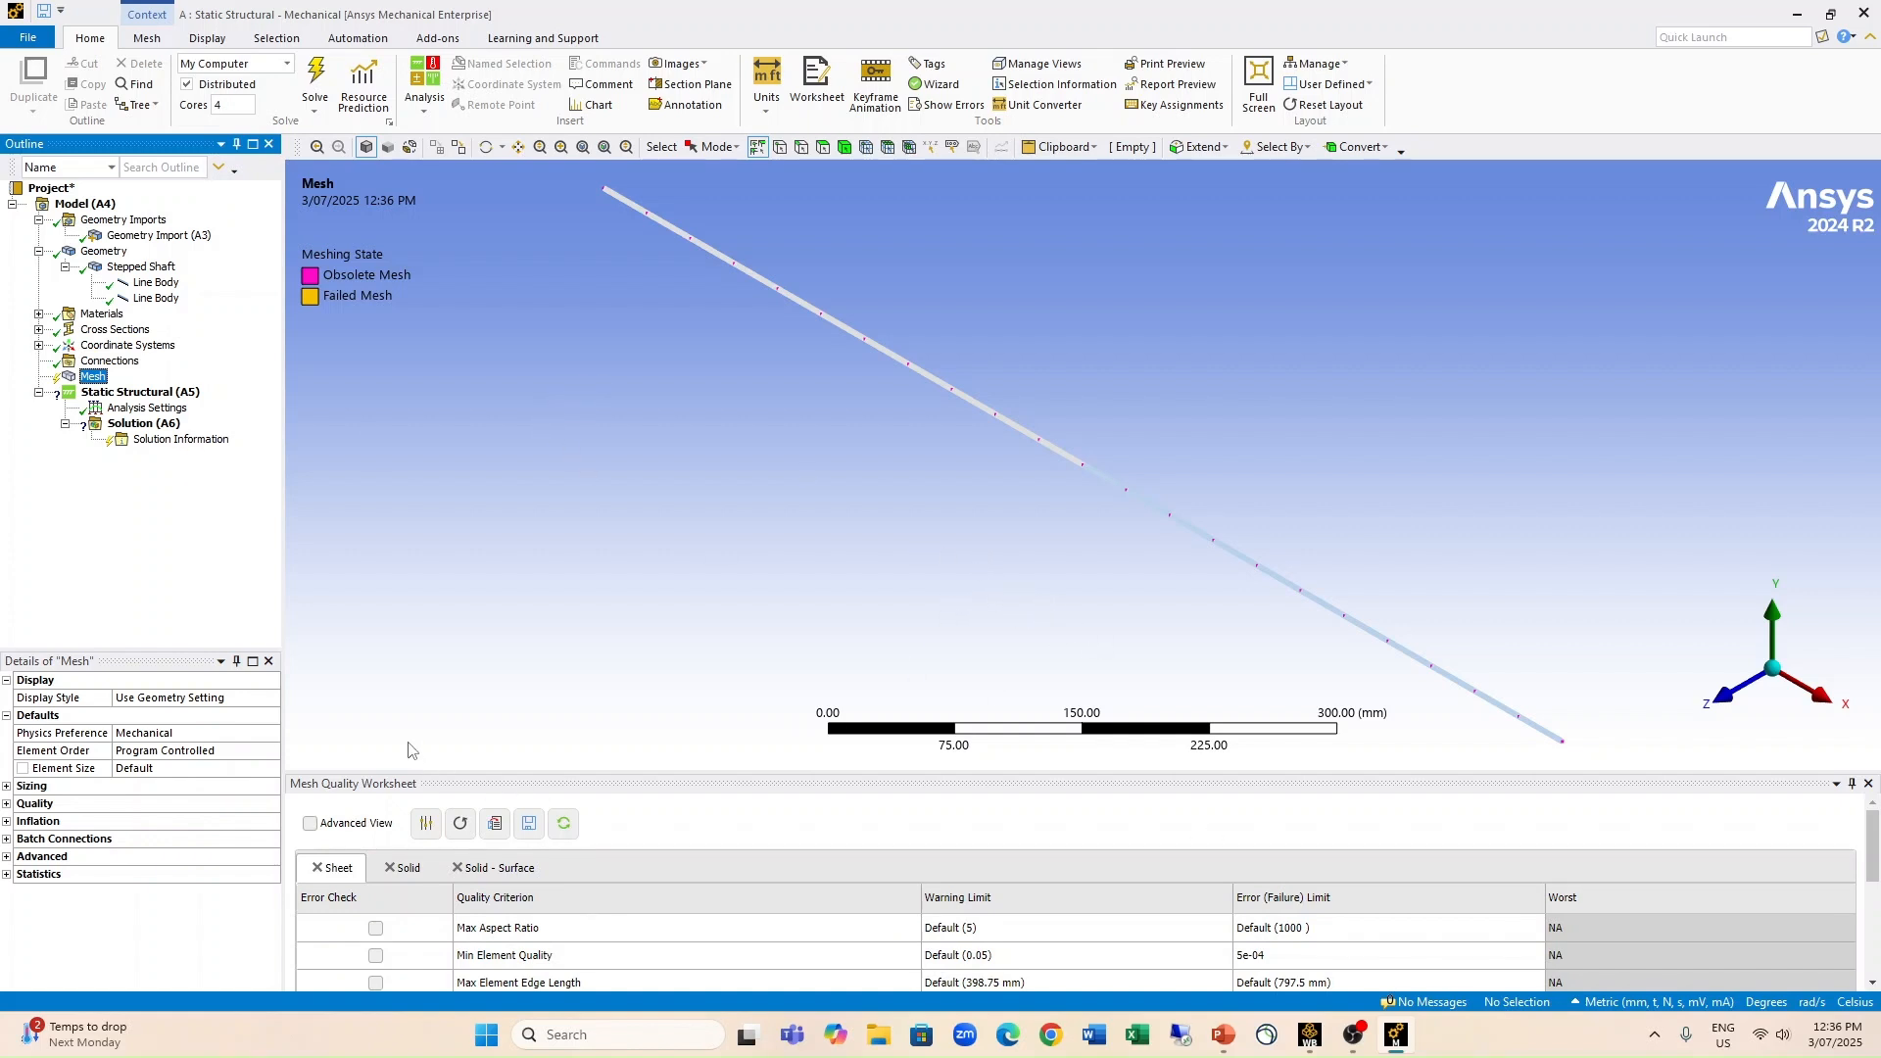
right_click(94, 382)
mouse_move(123, 389)
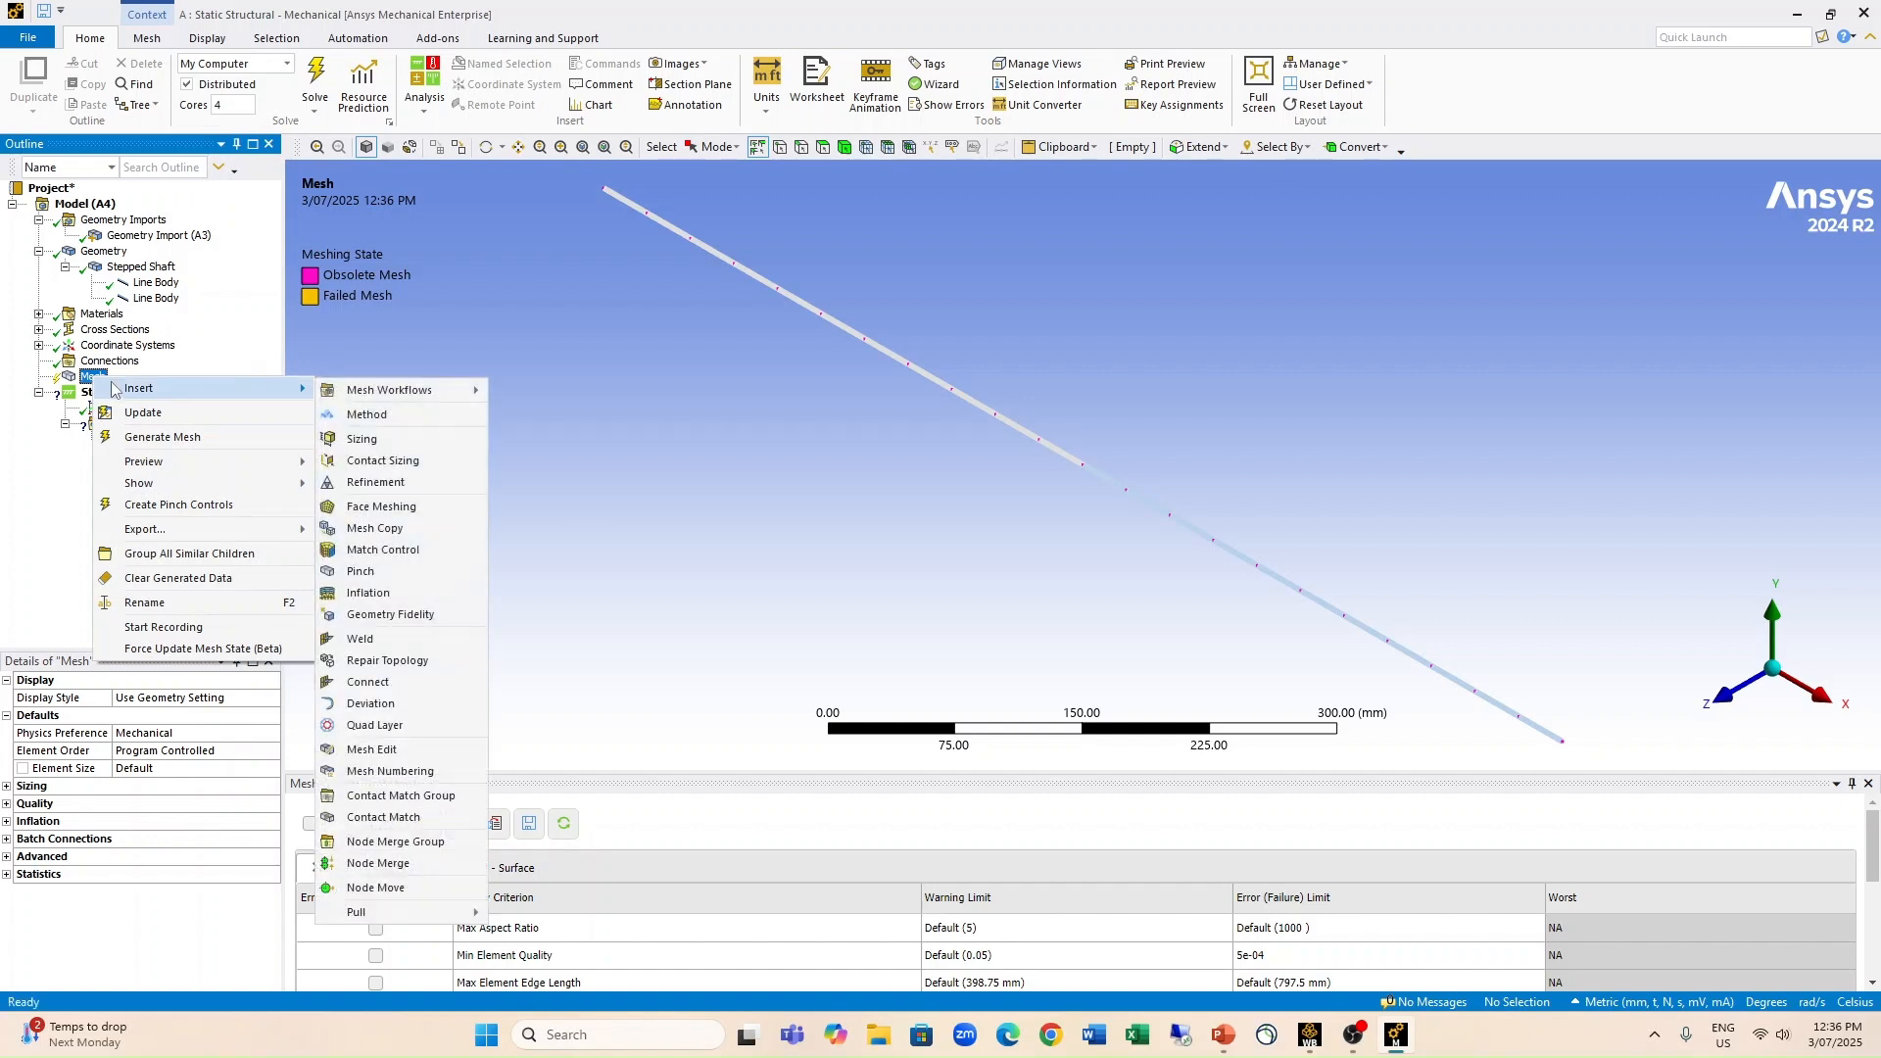
click(404, 441)
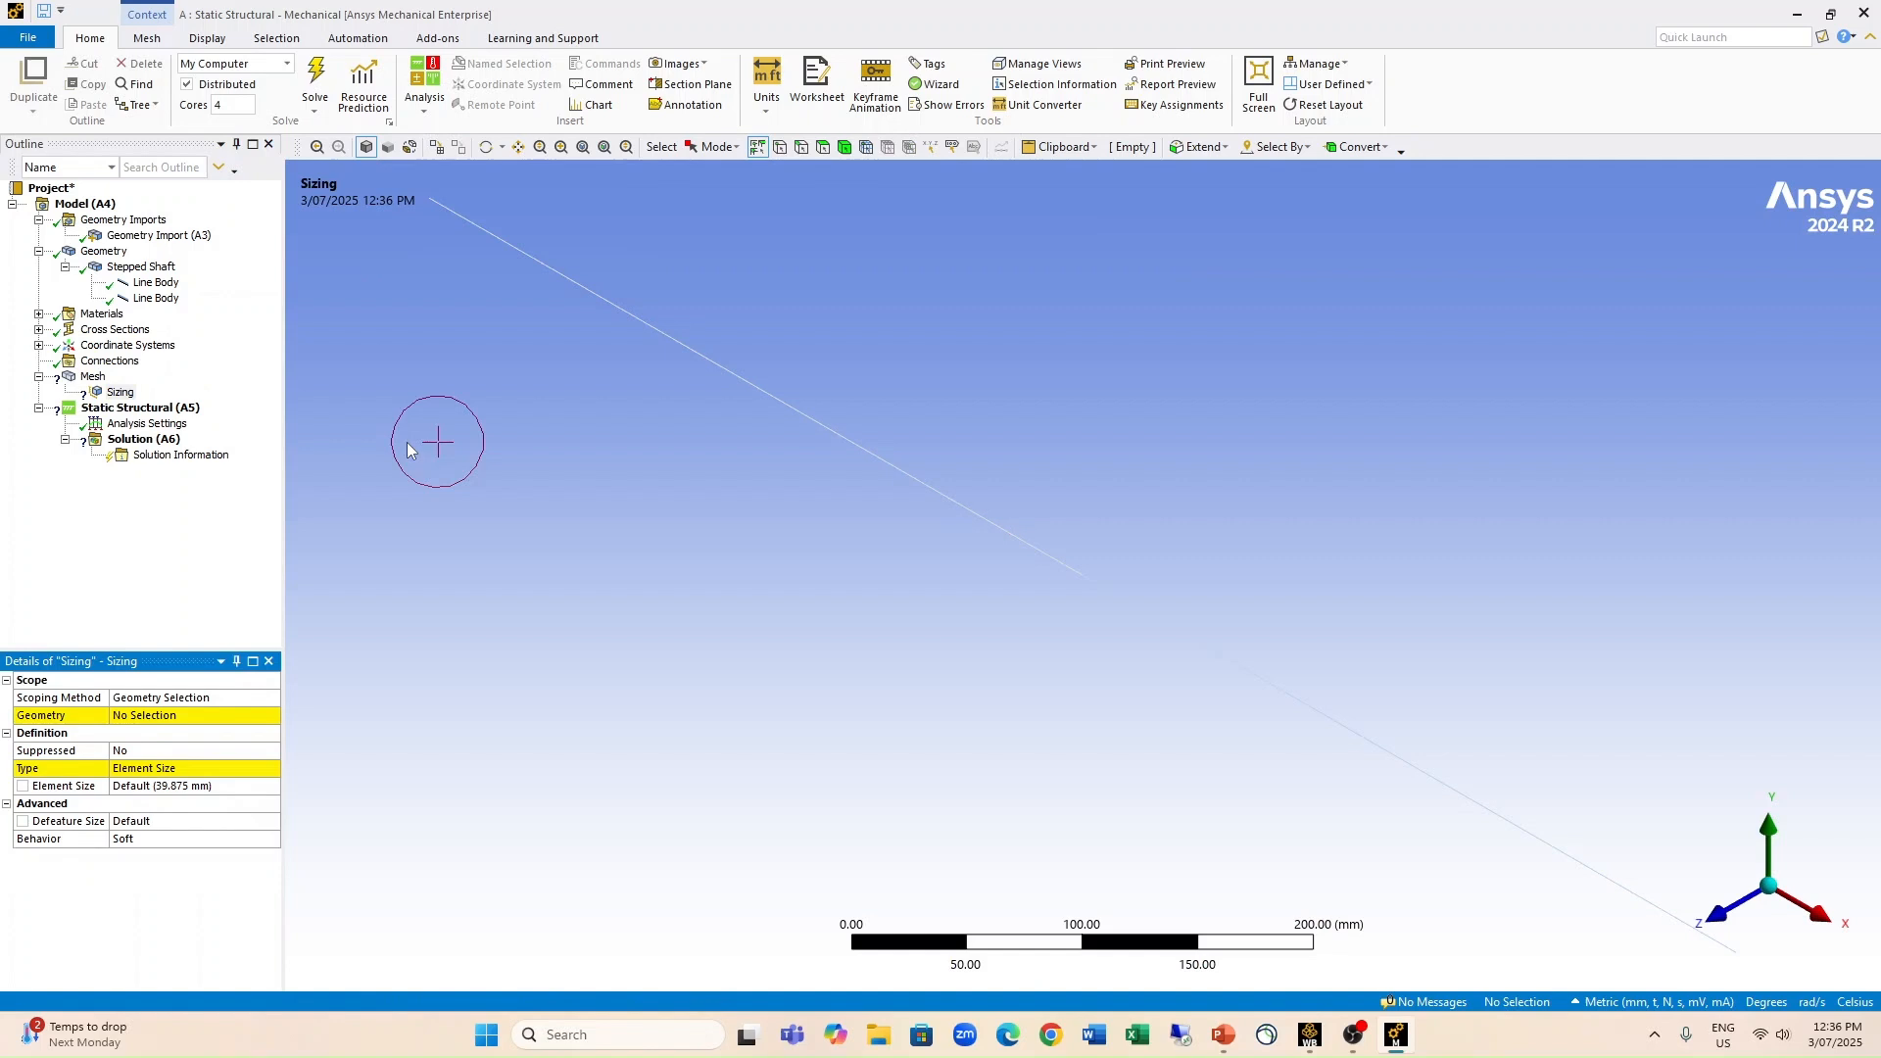
click(154, 723)
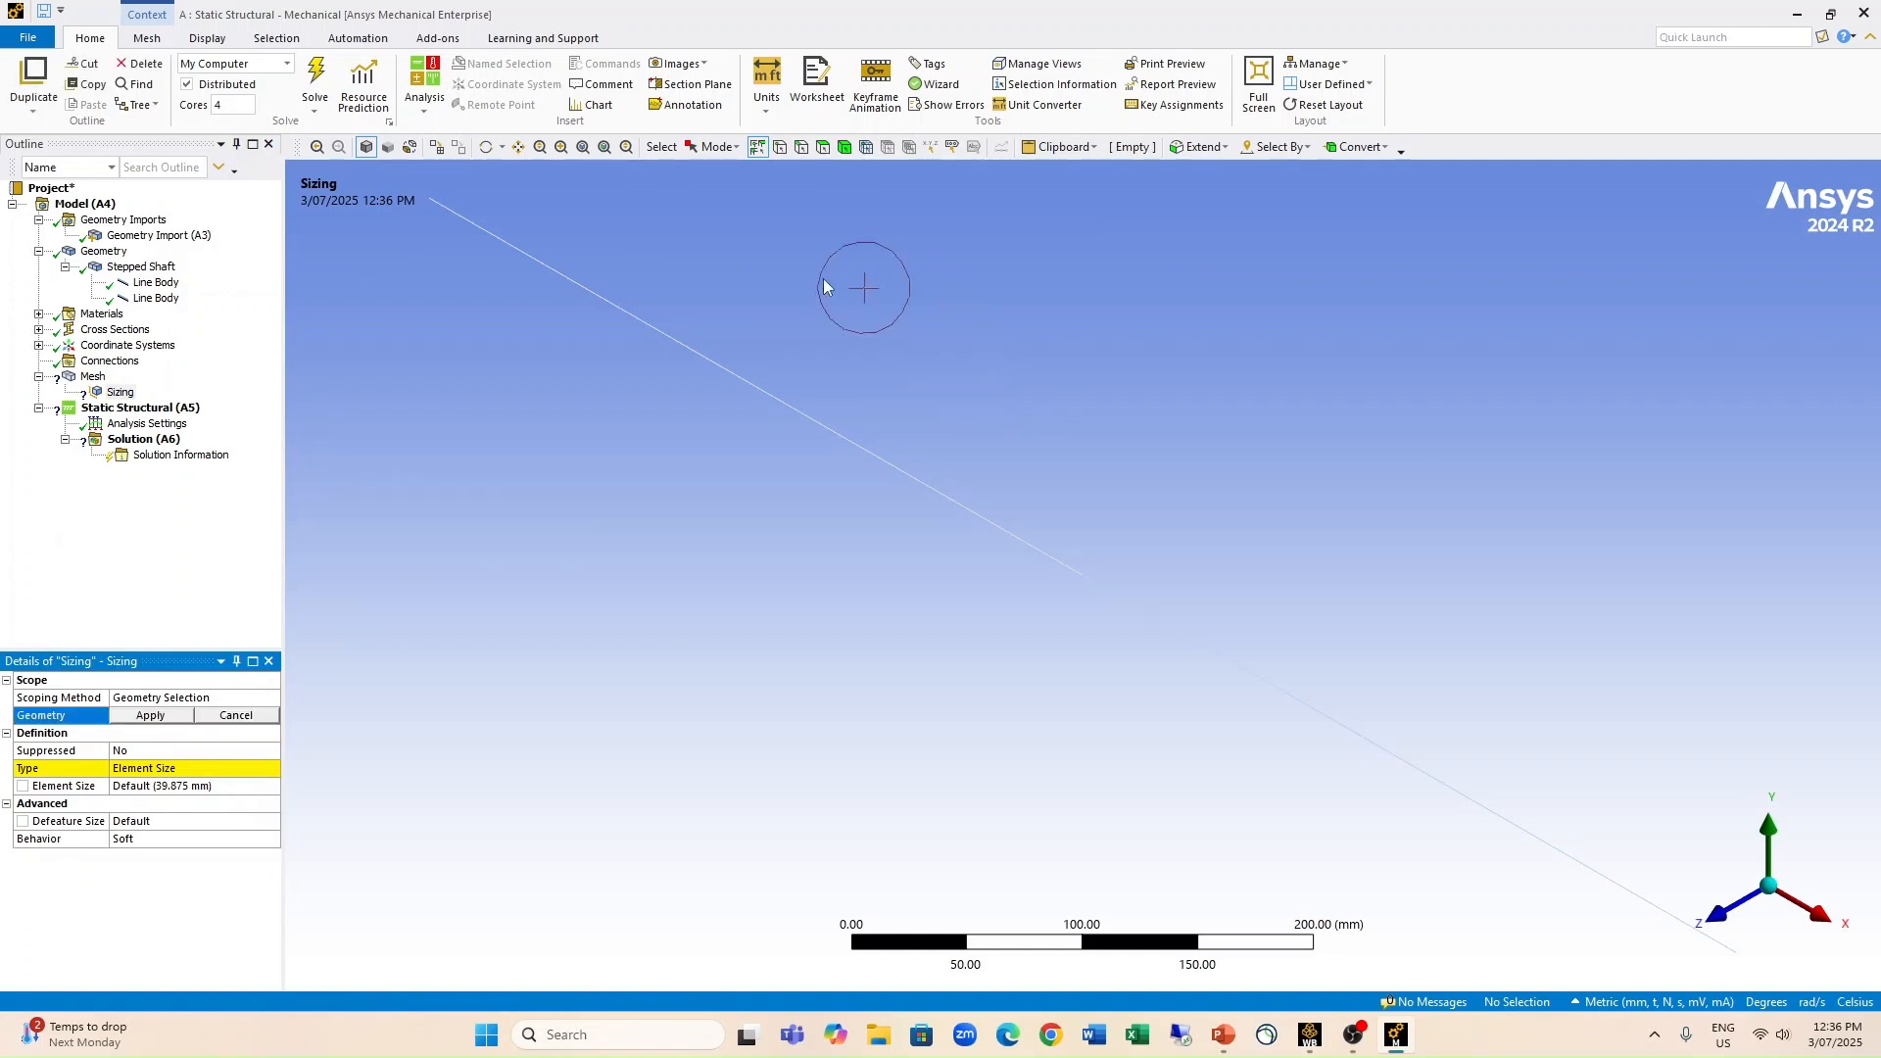
click(802, 148)
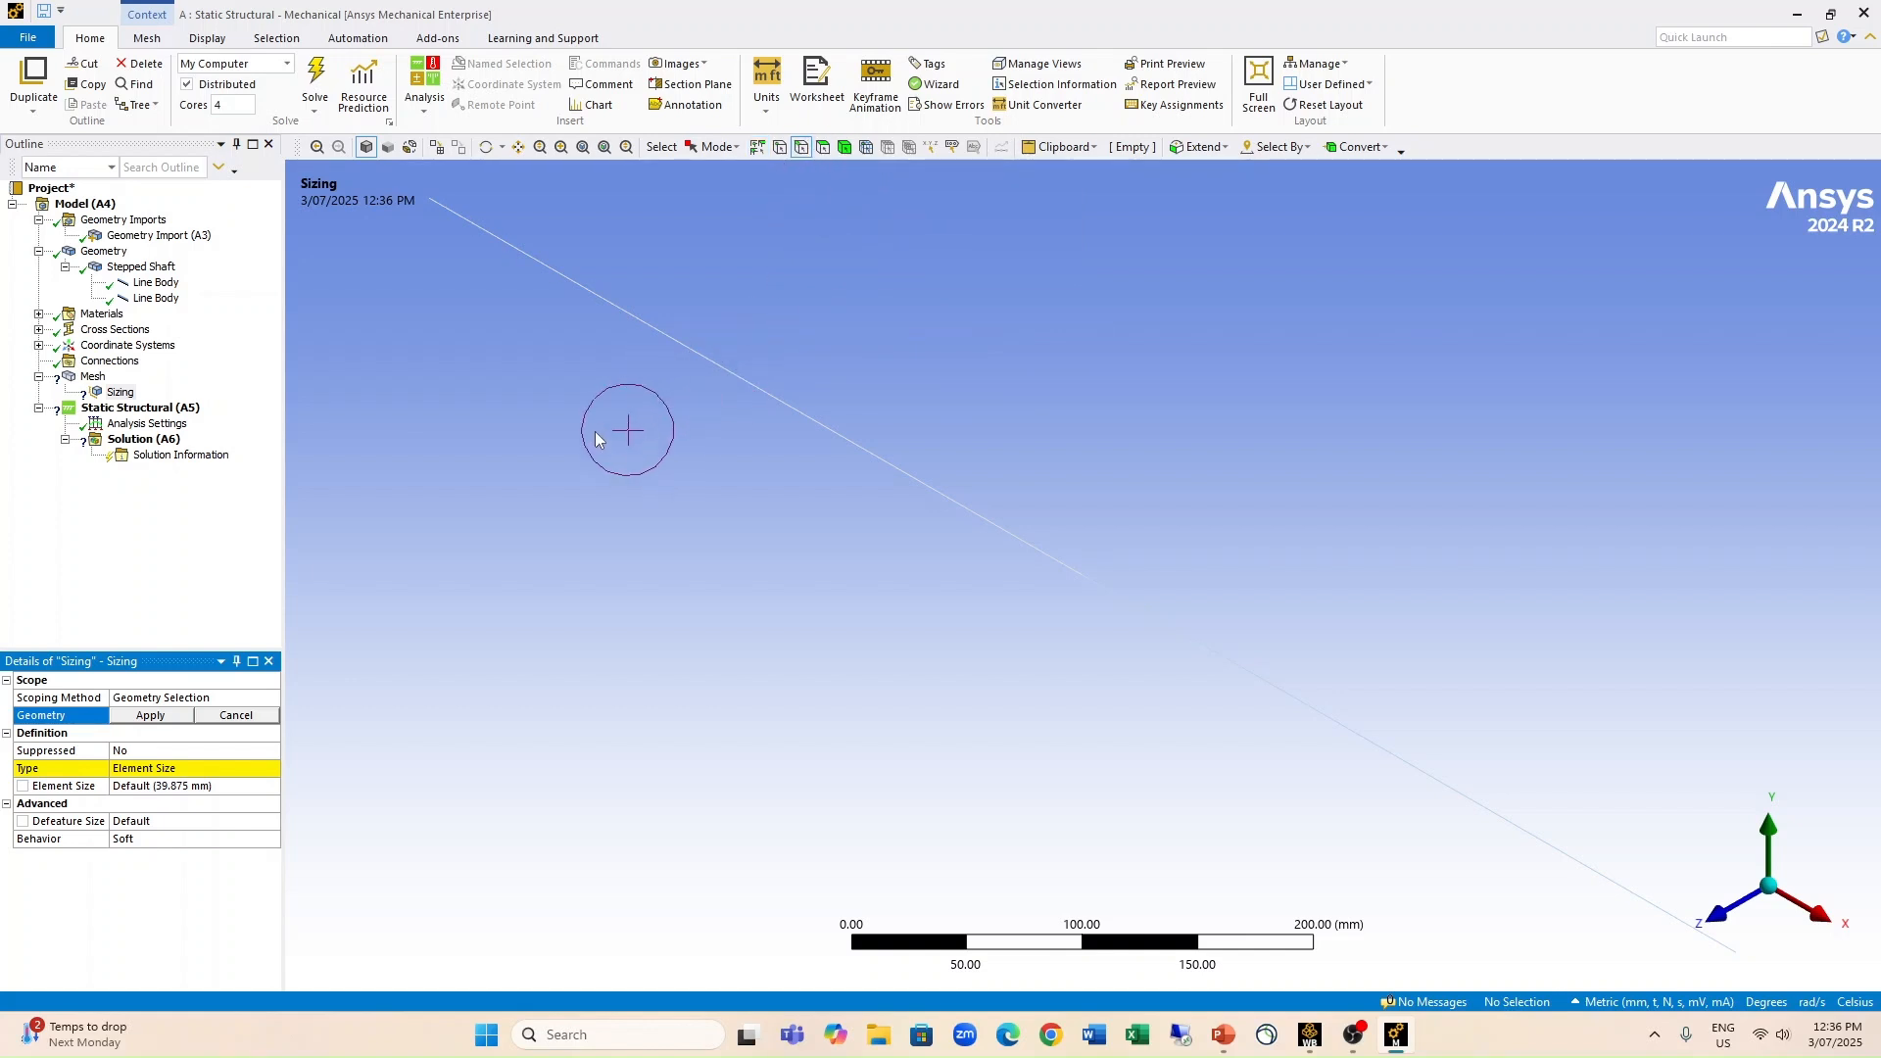
right_click(516, 462)
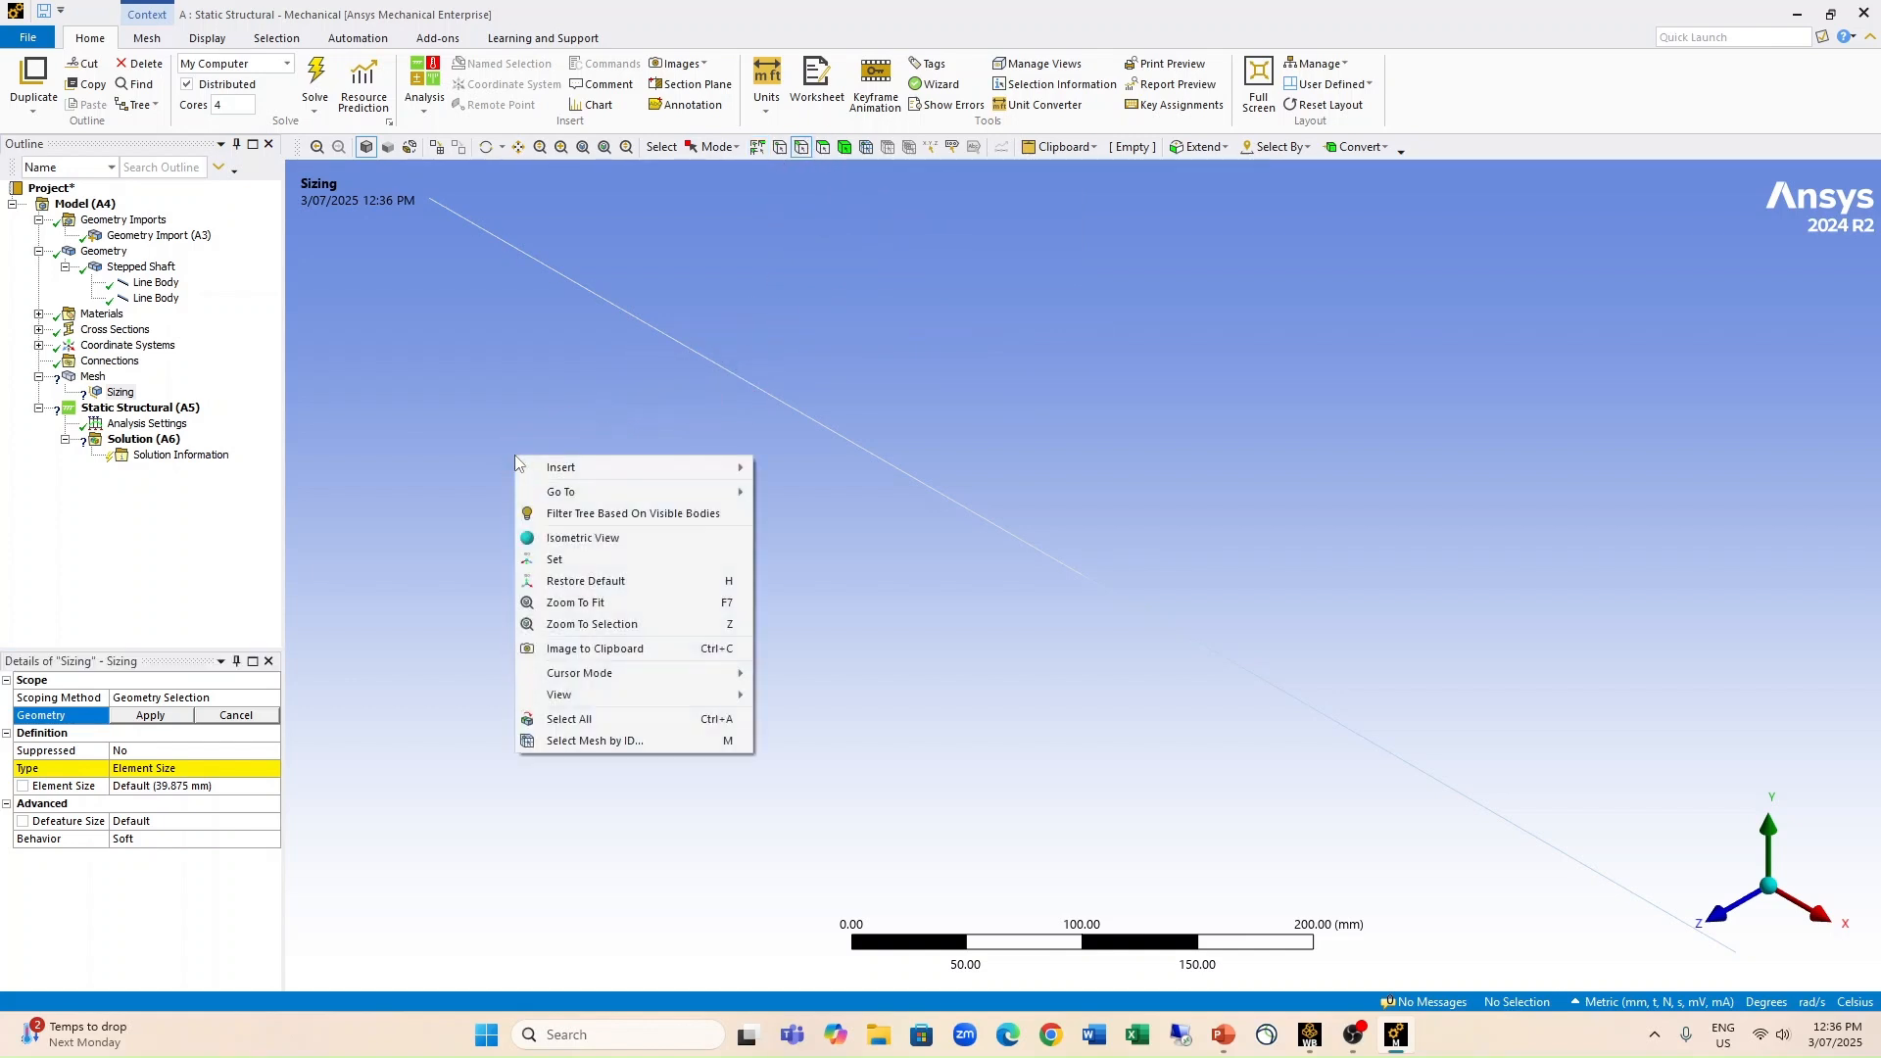
click(630, 729)
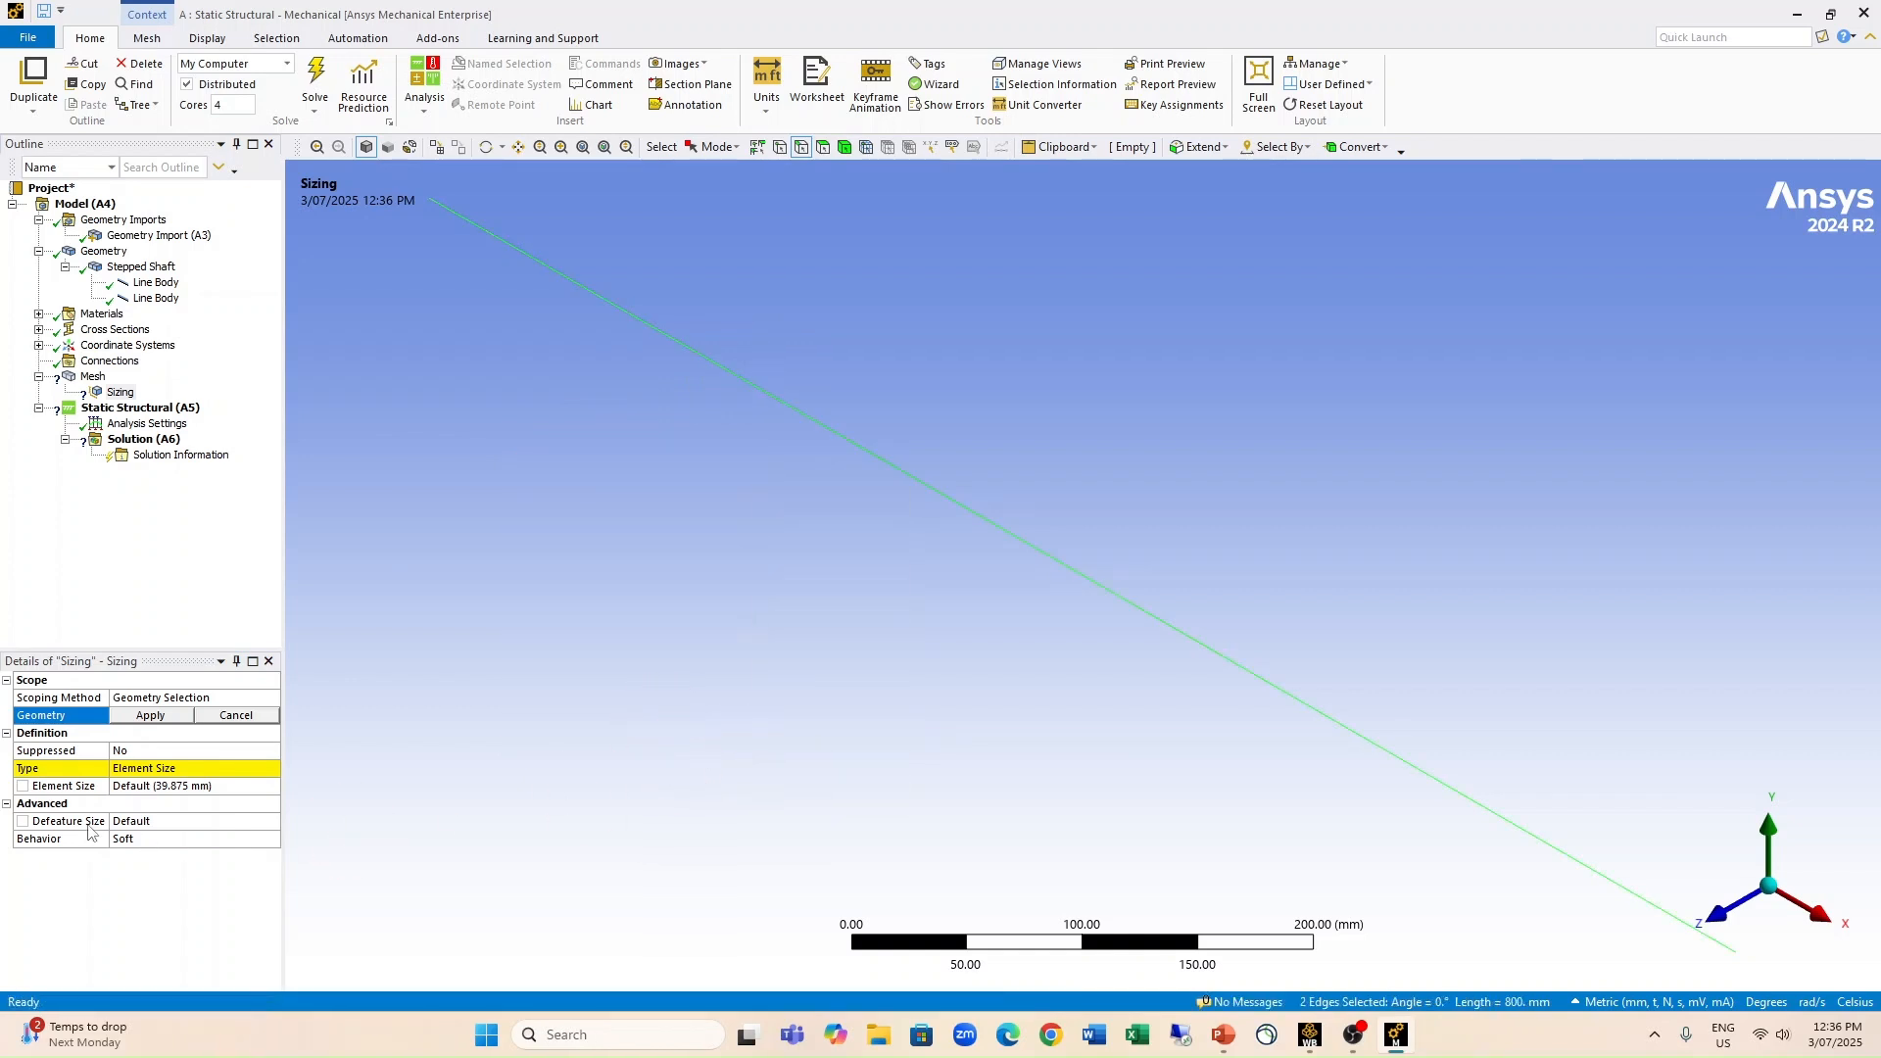
click(115, 718)
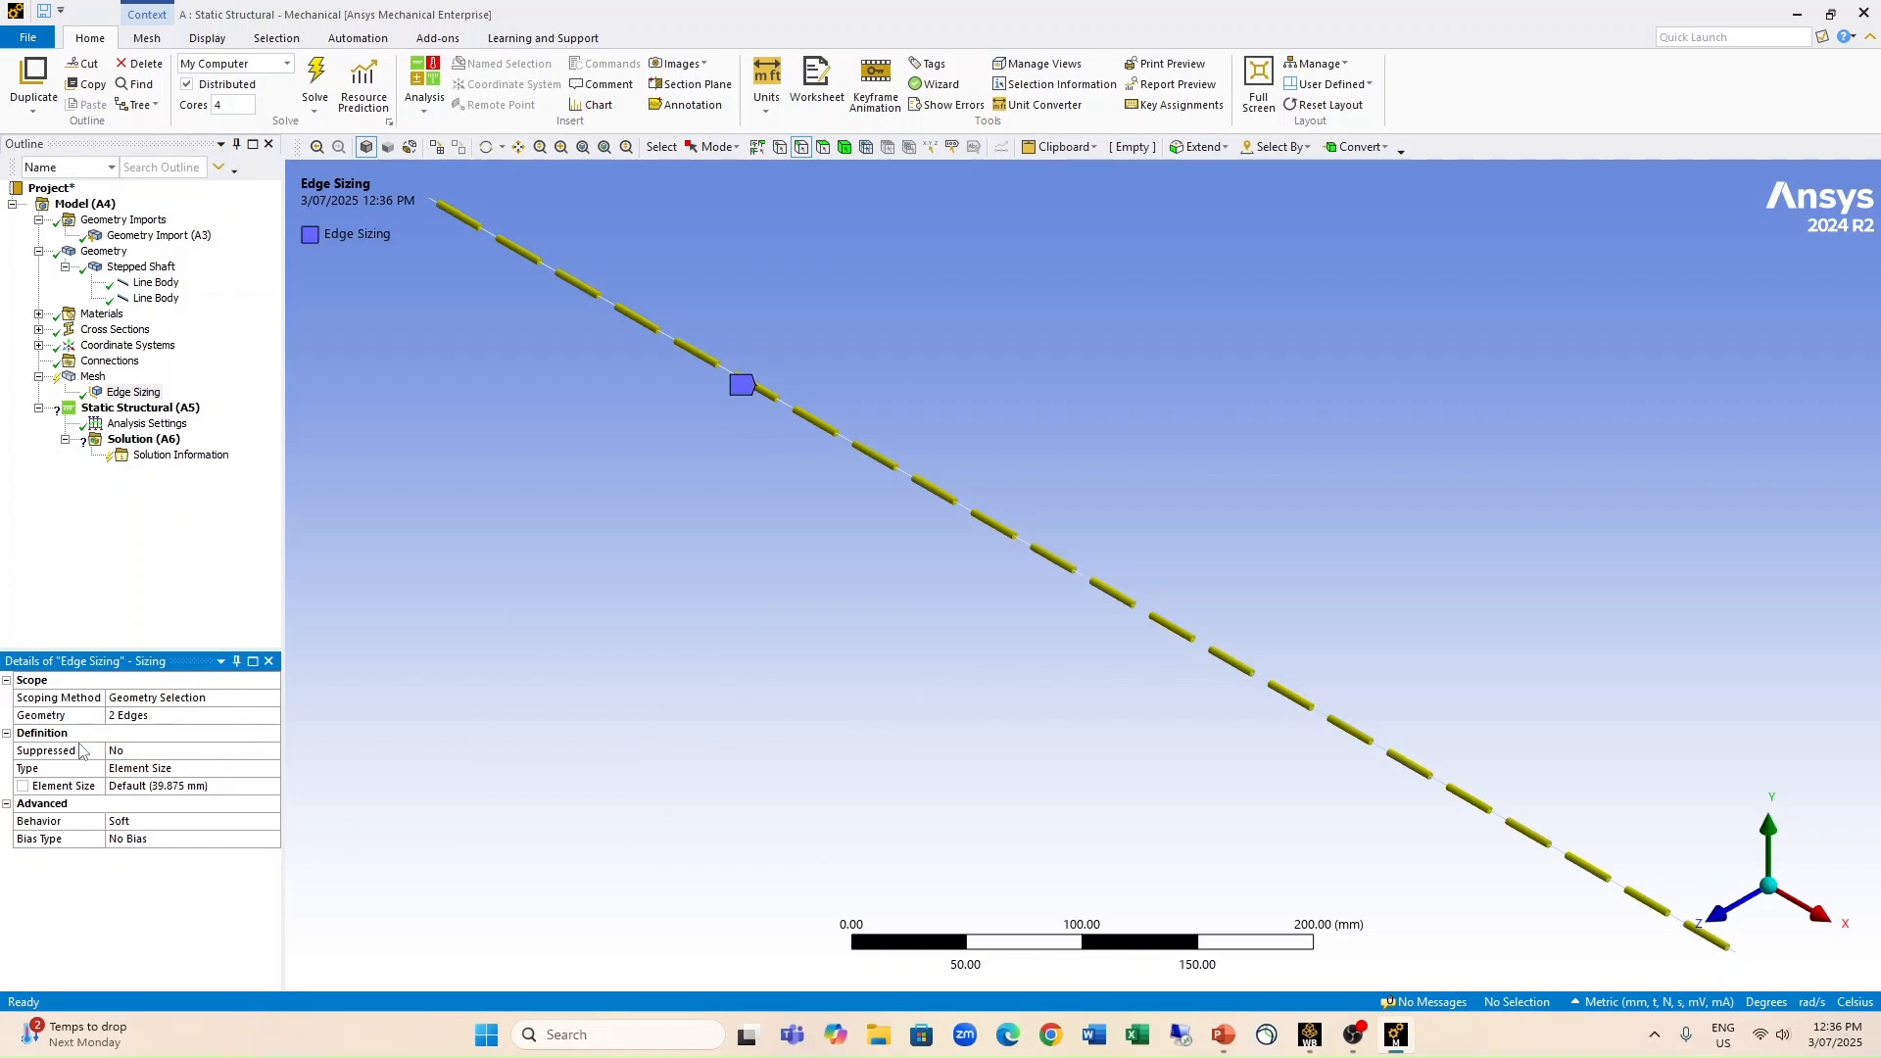
Step: Change the edge sizing type to Number of Divisions and generate the mesh
click(127, 770)
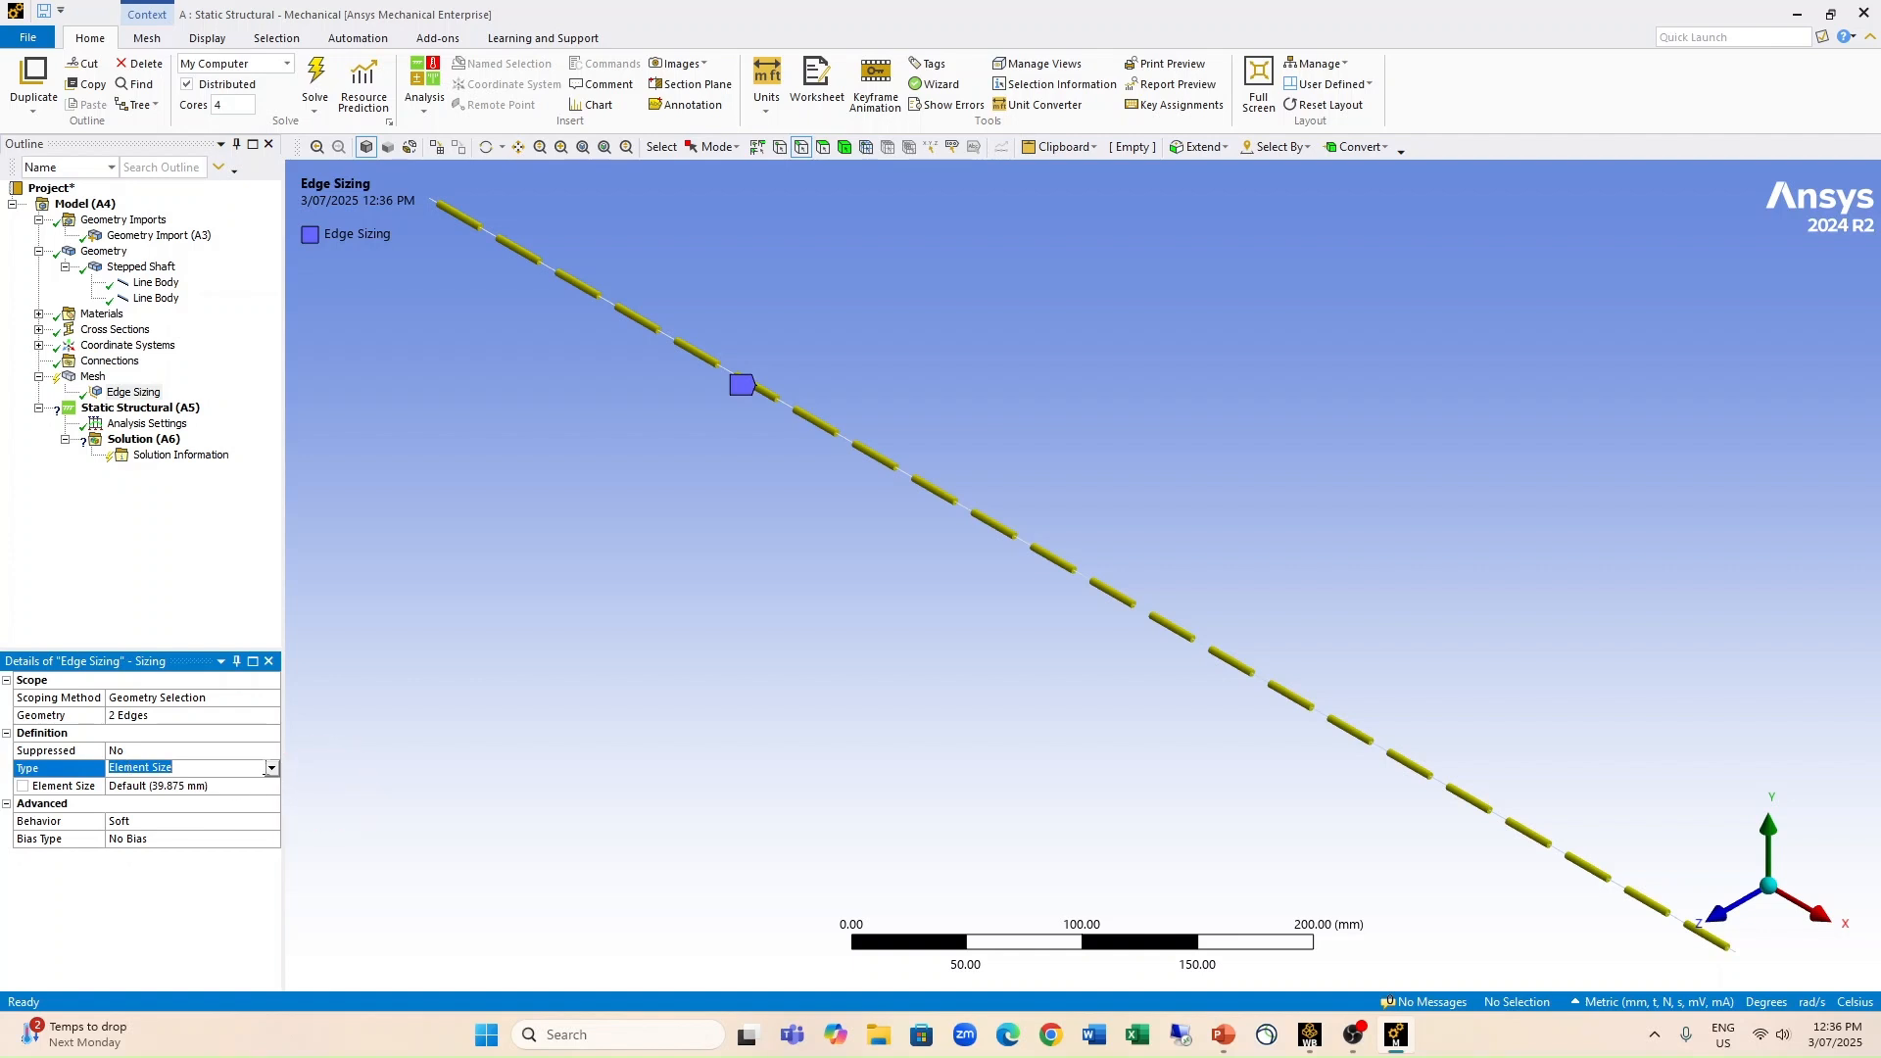
click(272, 770)
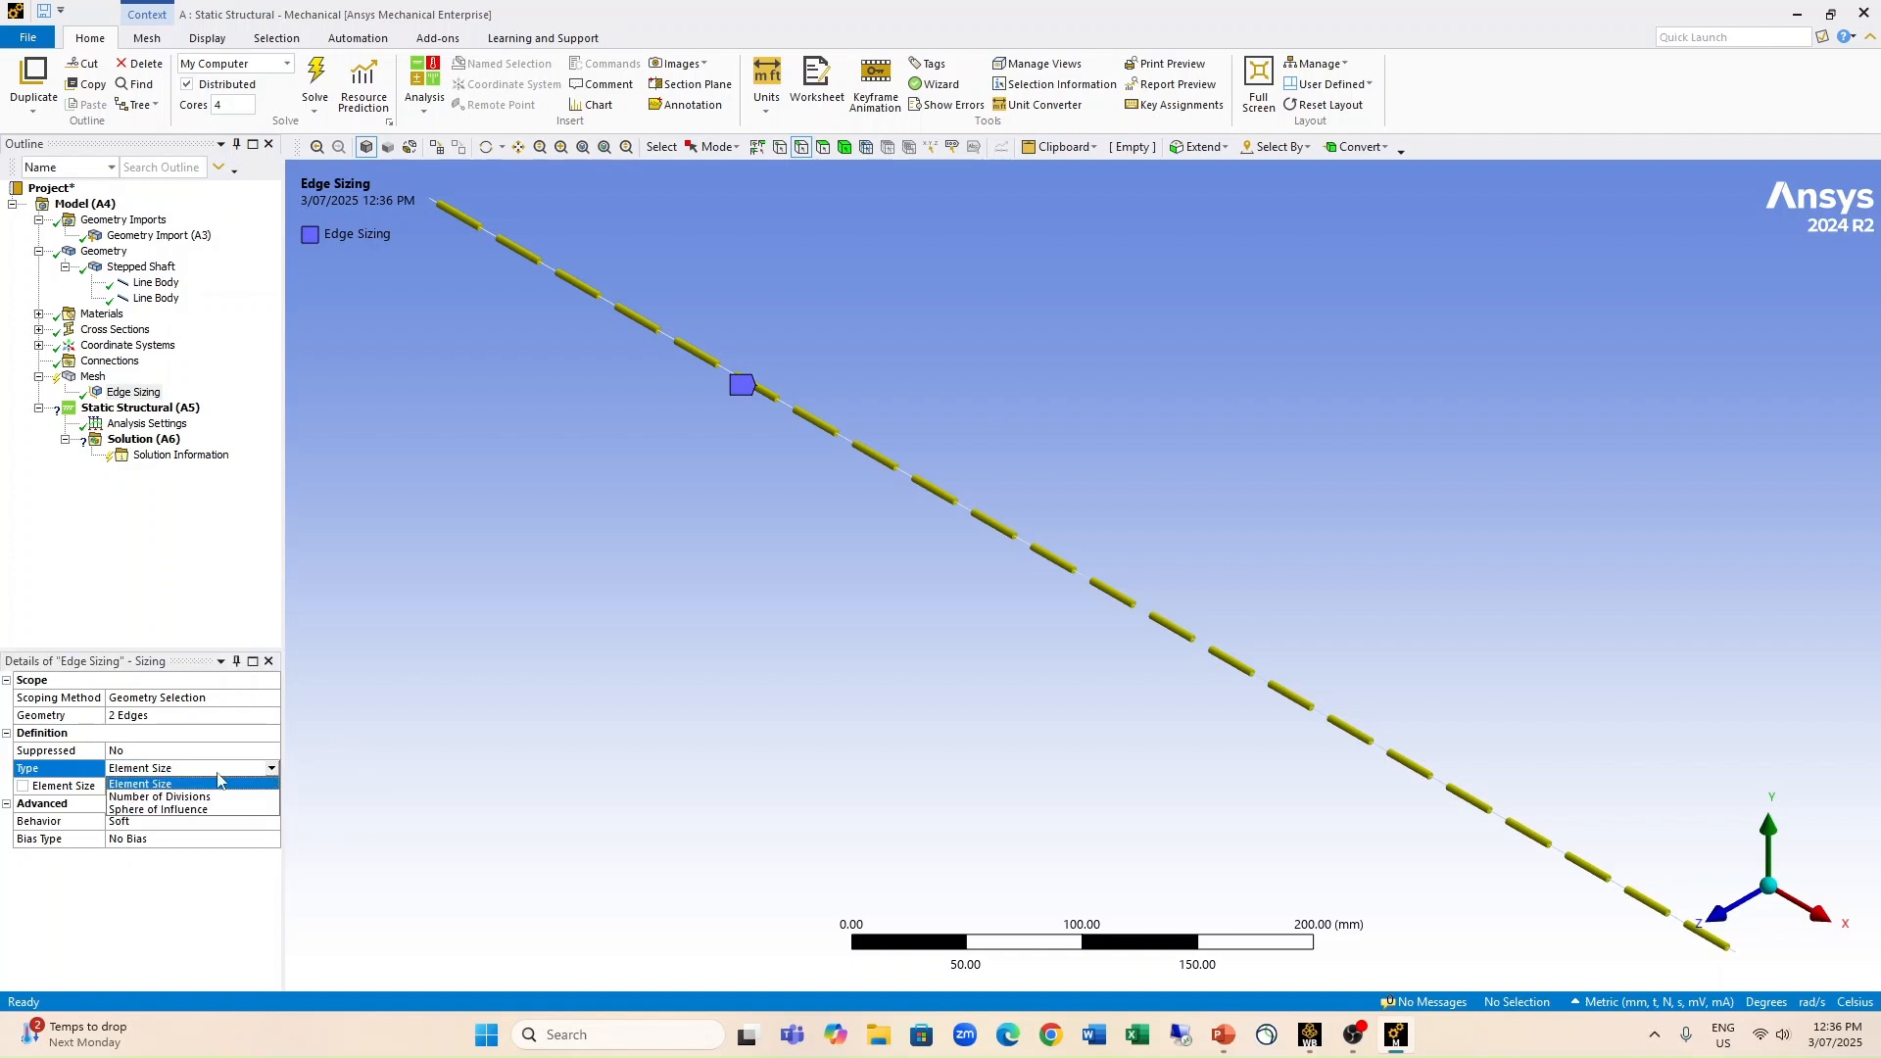
click(187, 799)
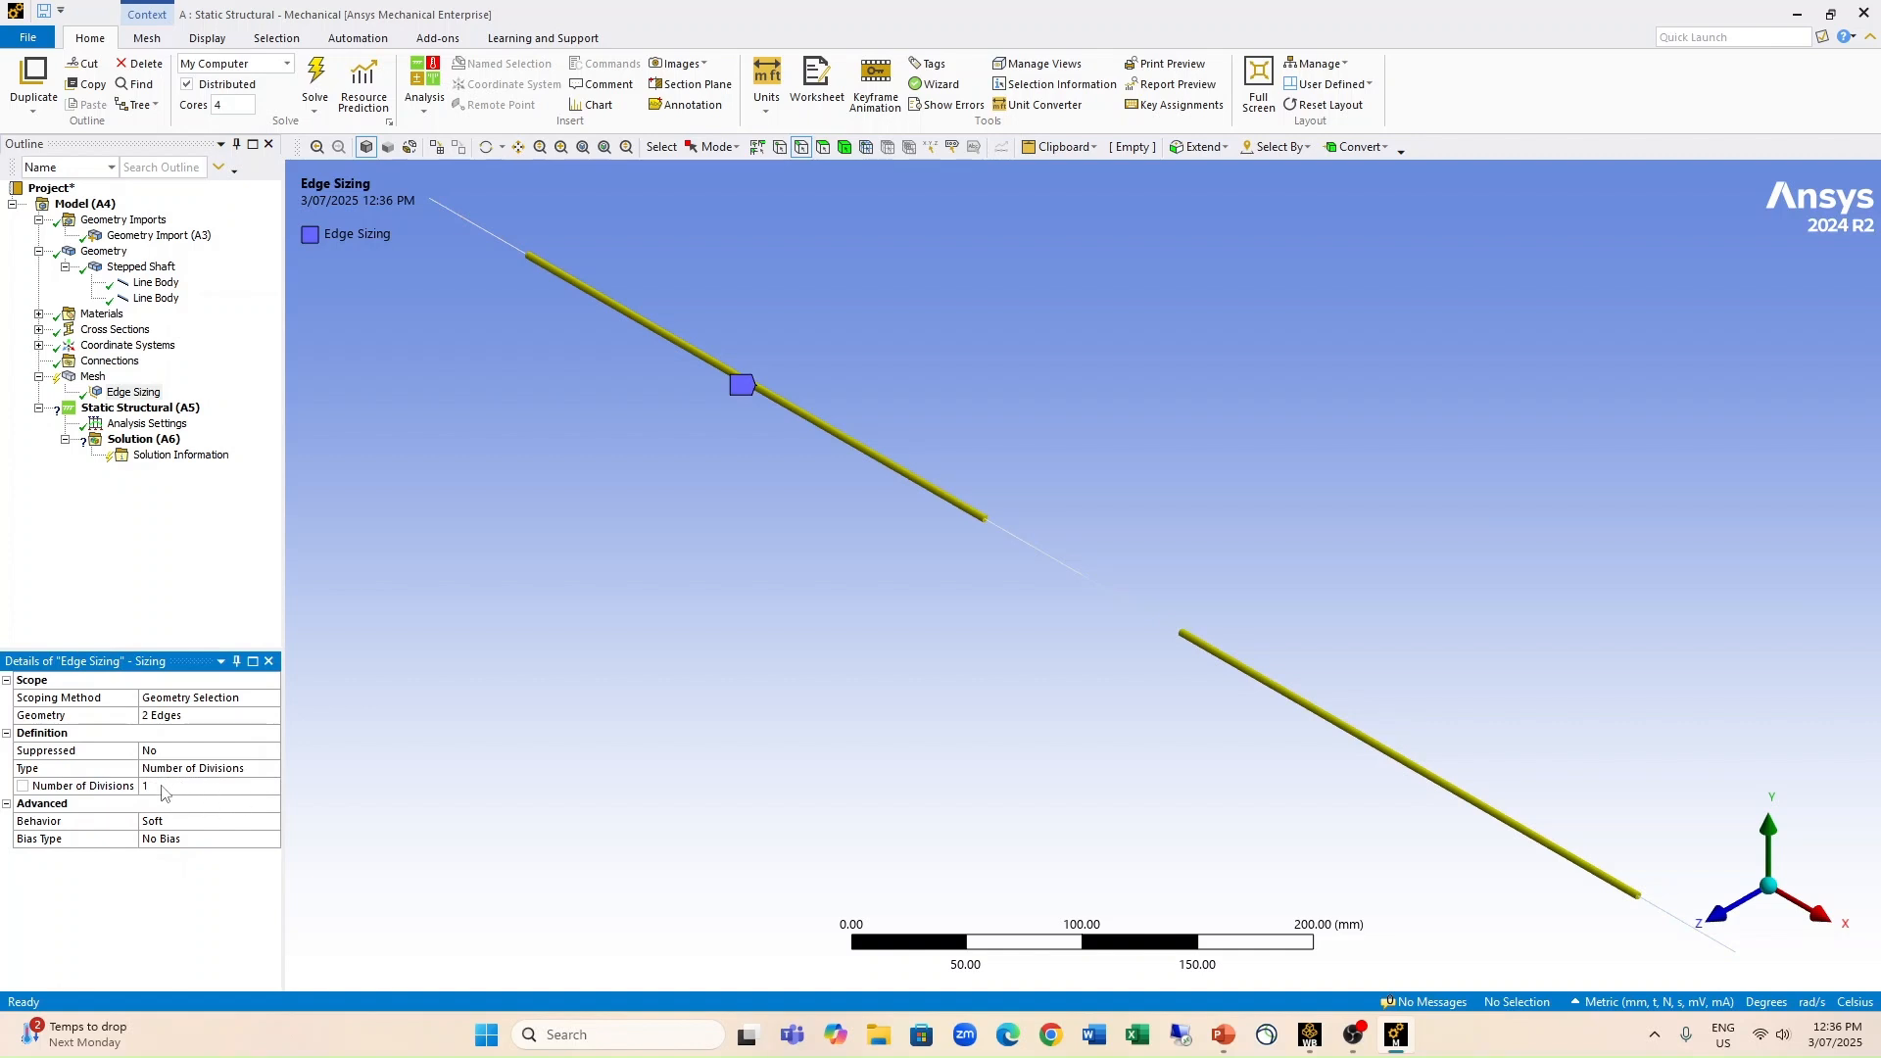
click(77, 382)
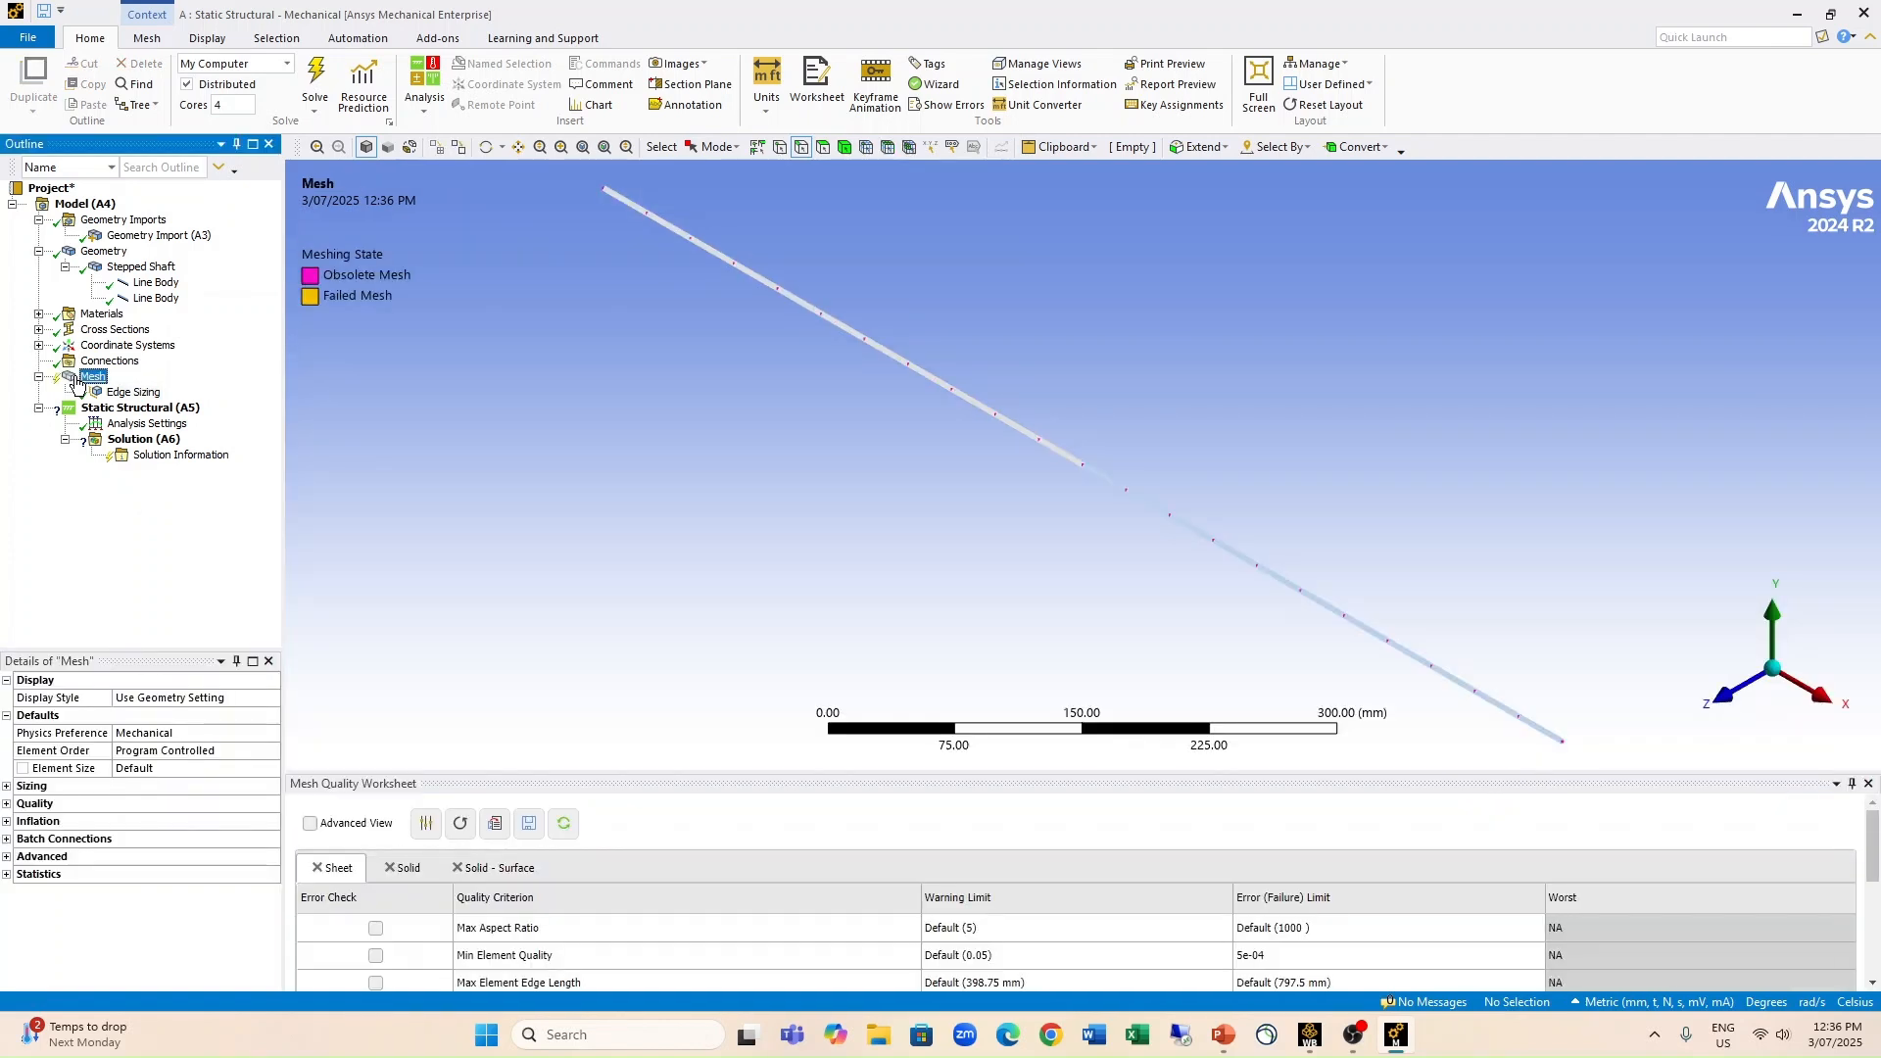
right_click(78, 382)
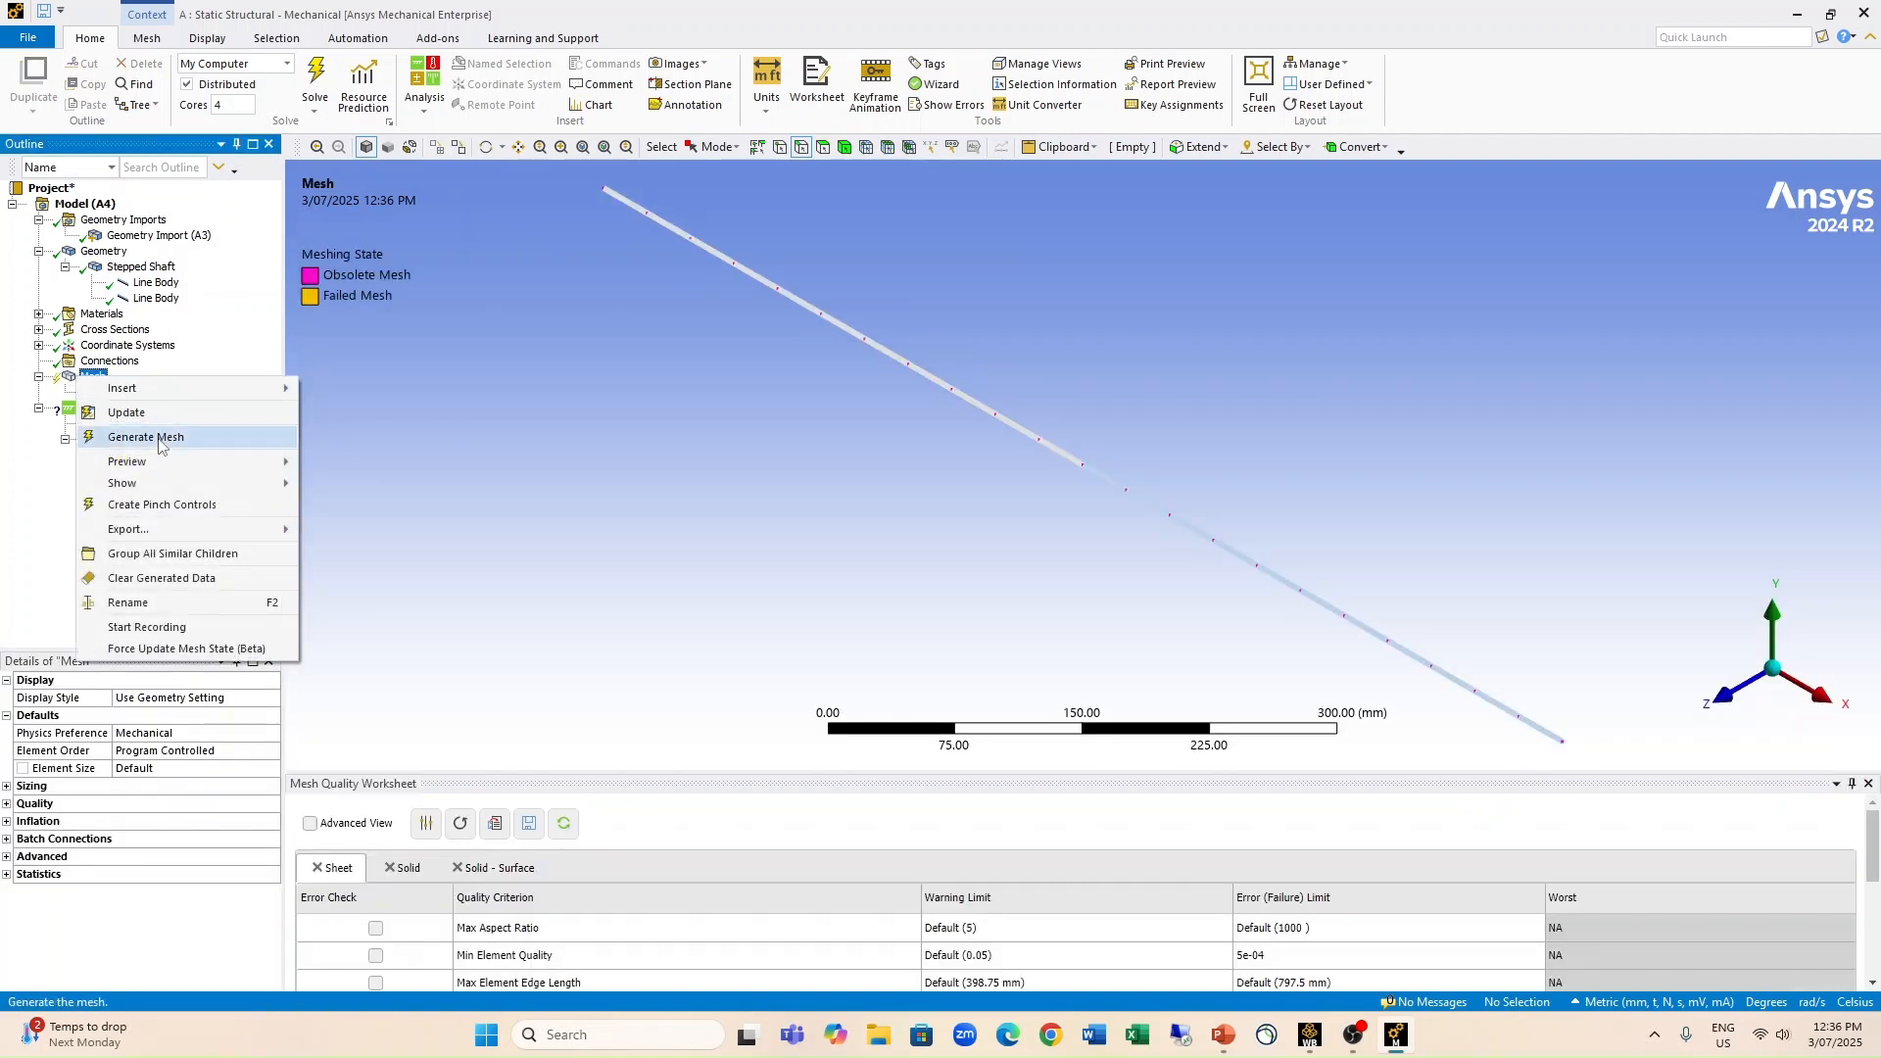
click(160, 438)
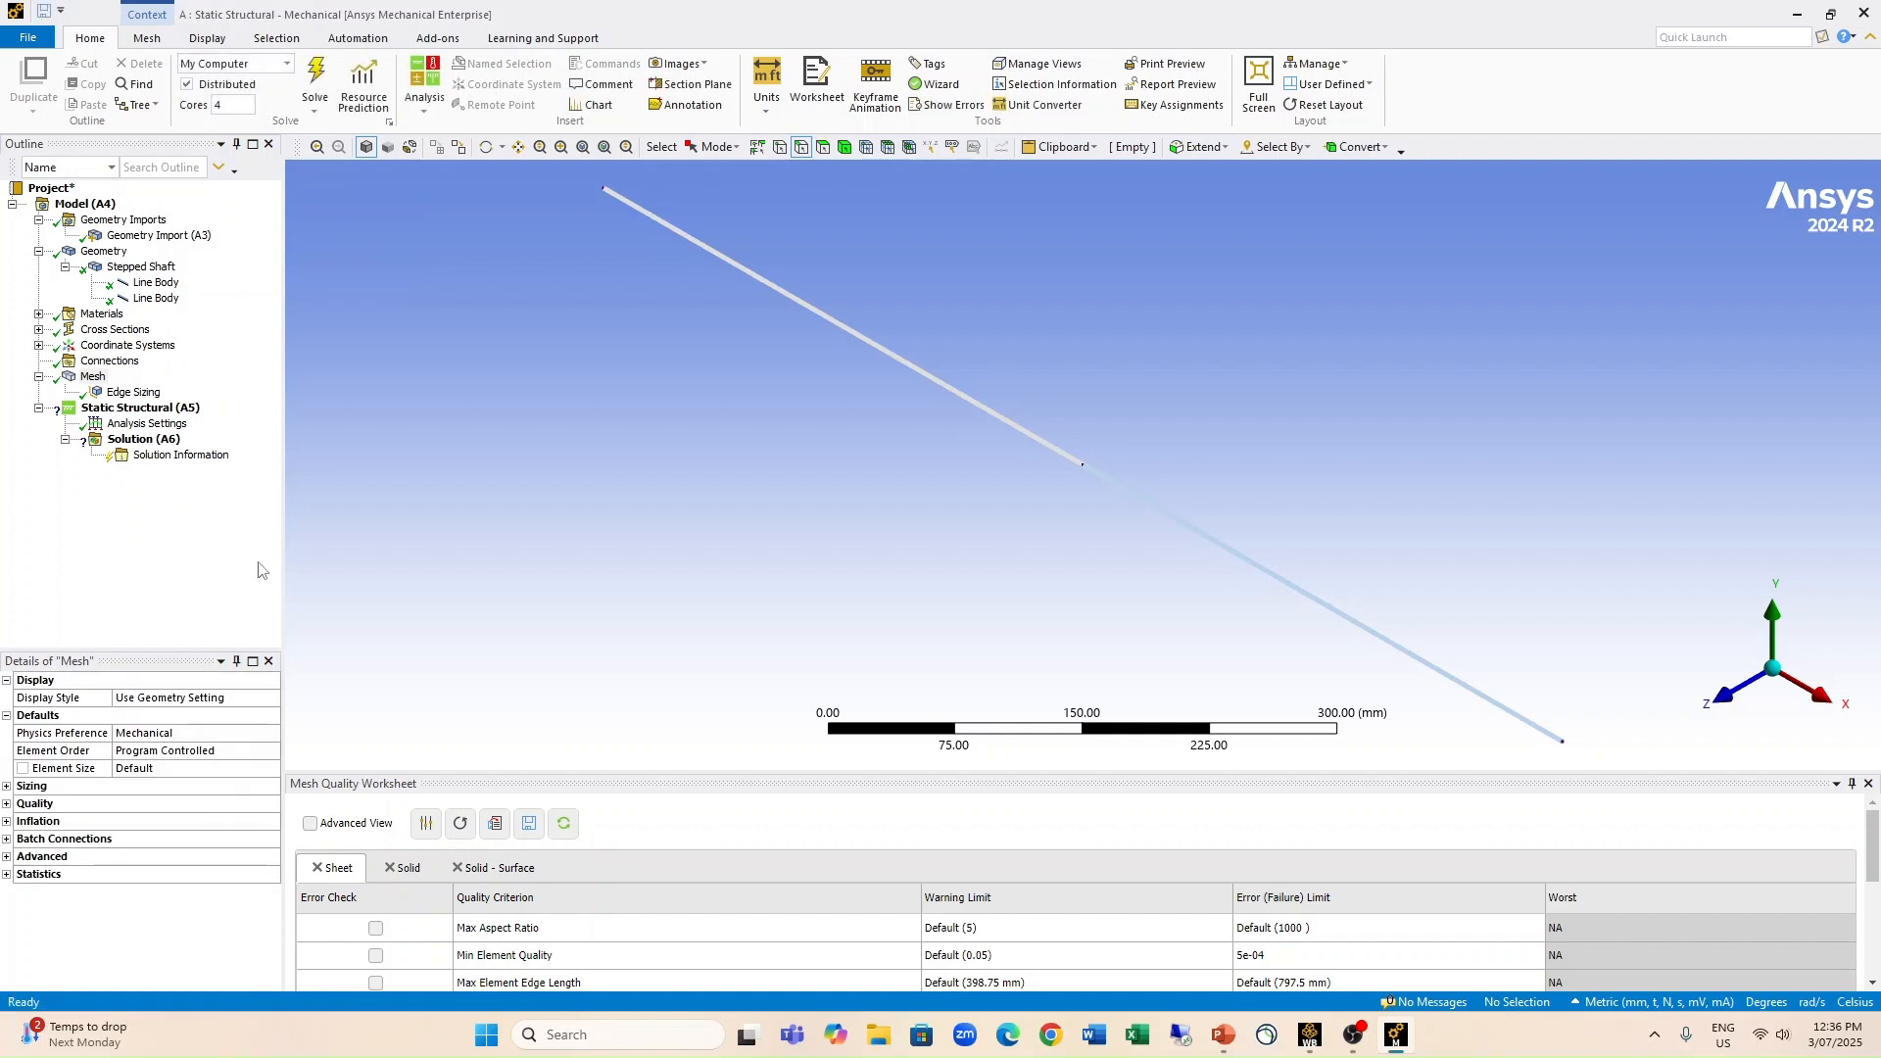
Step: Turn on the Thick Shells and Beams display for the mesh and make Static Structural the active tree object
click(207, 38)
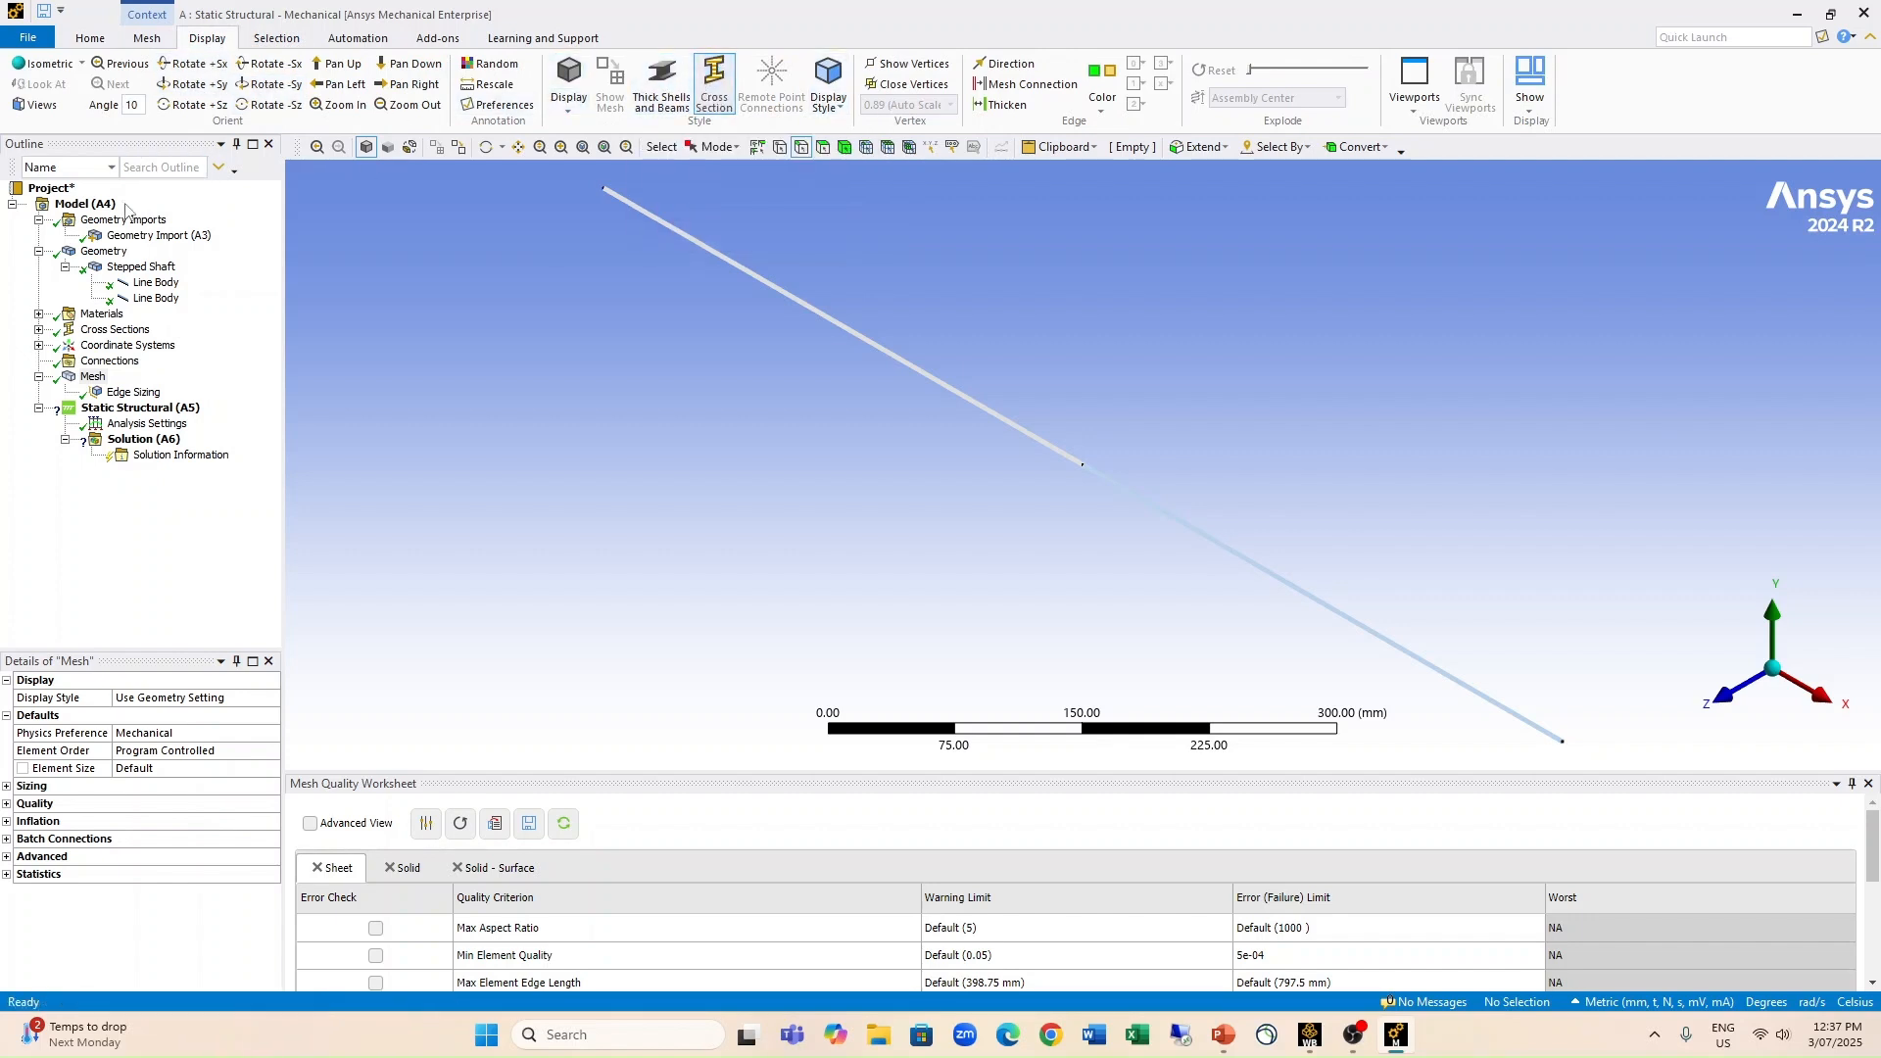
click(104, 251)
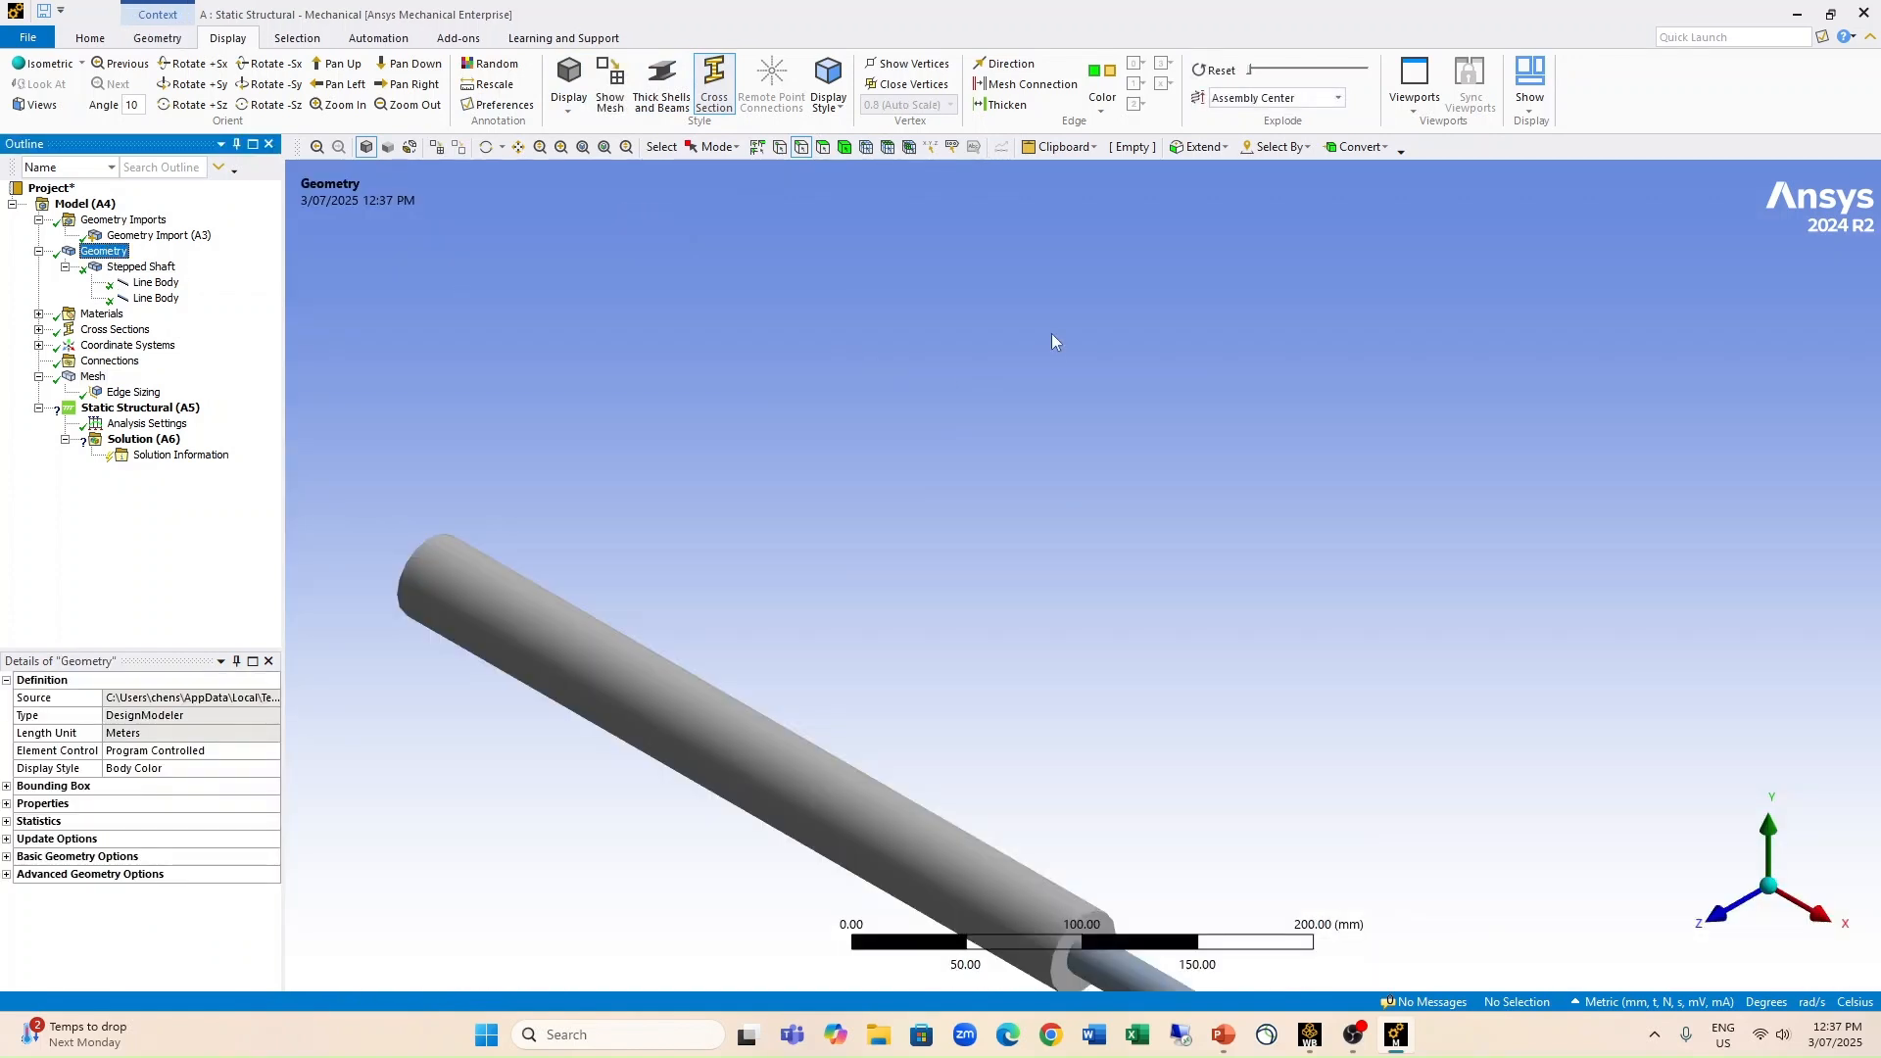
click(603, 148)
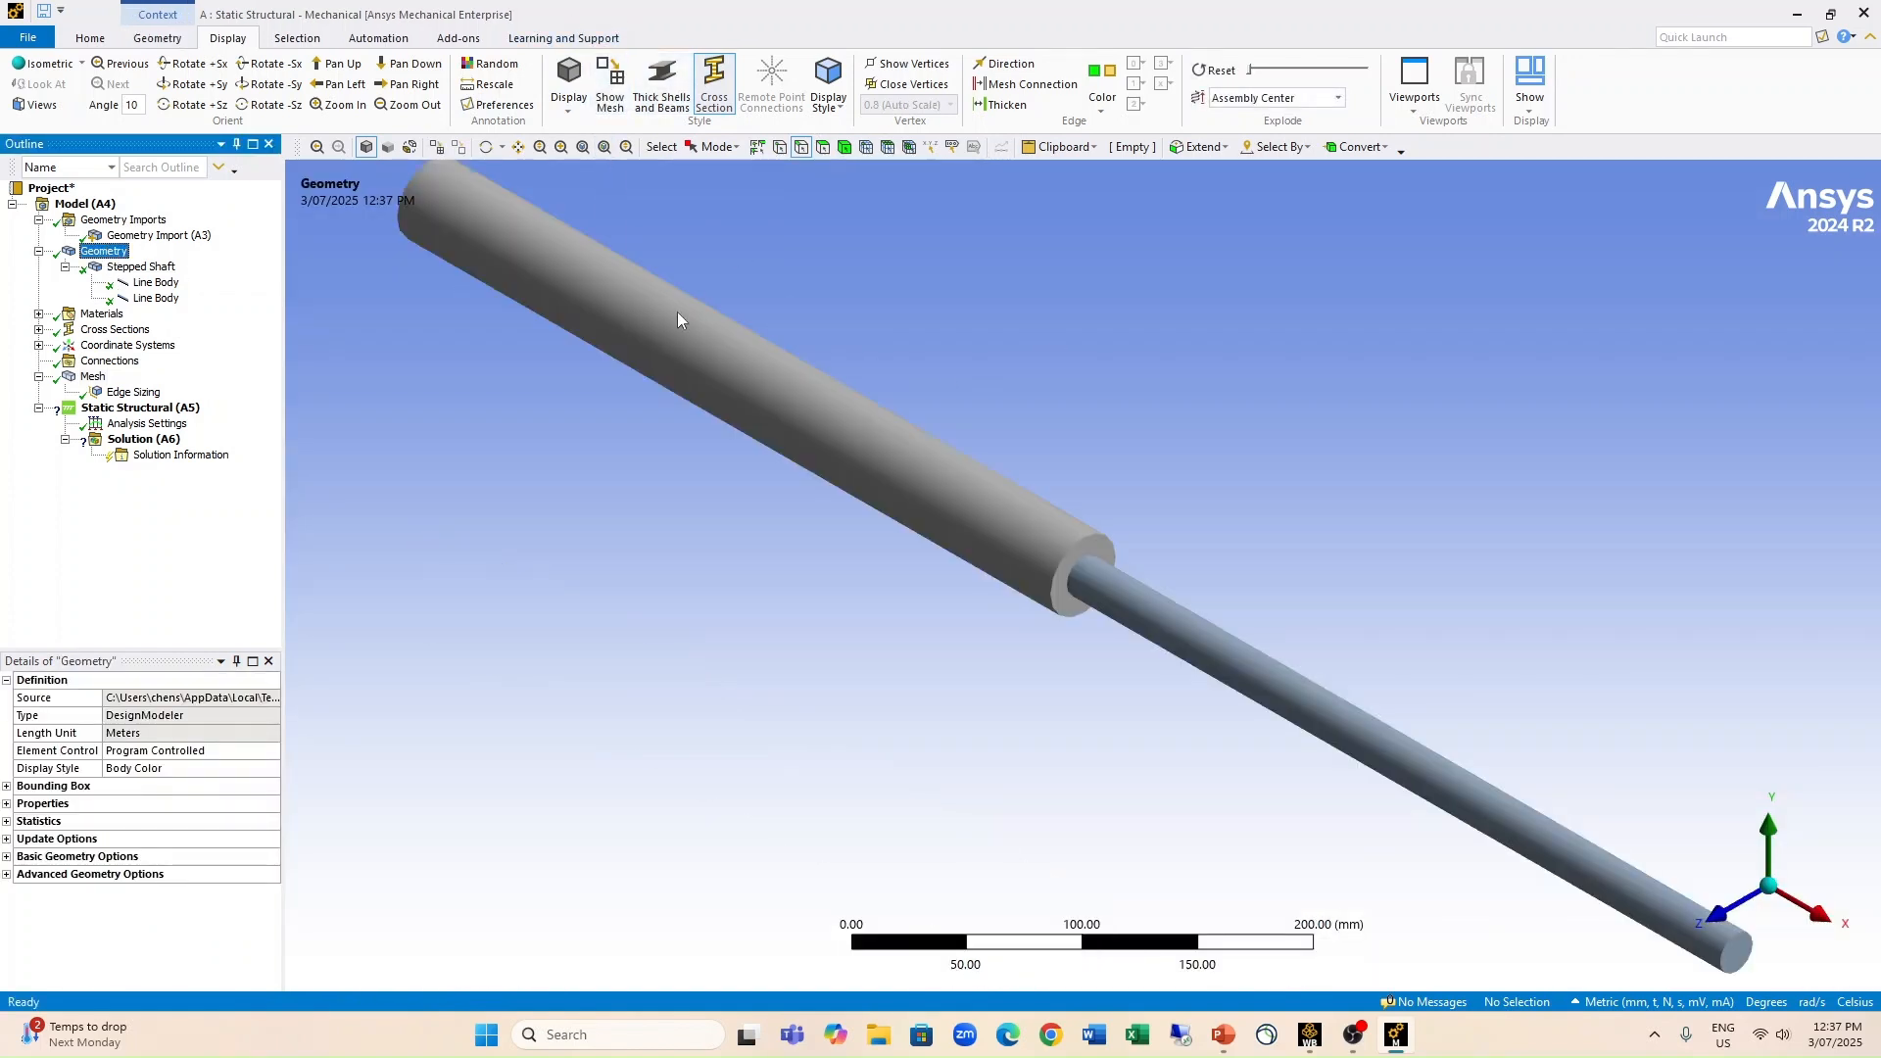
click(108, 376)
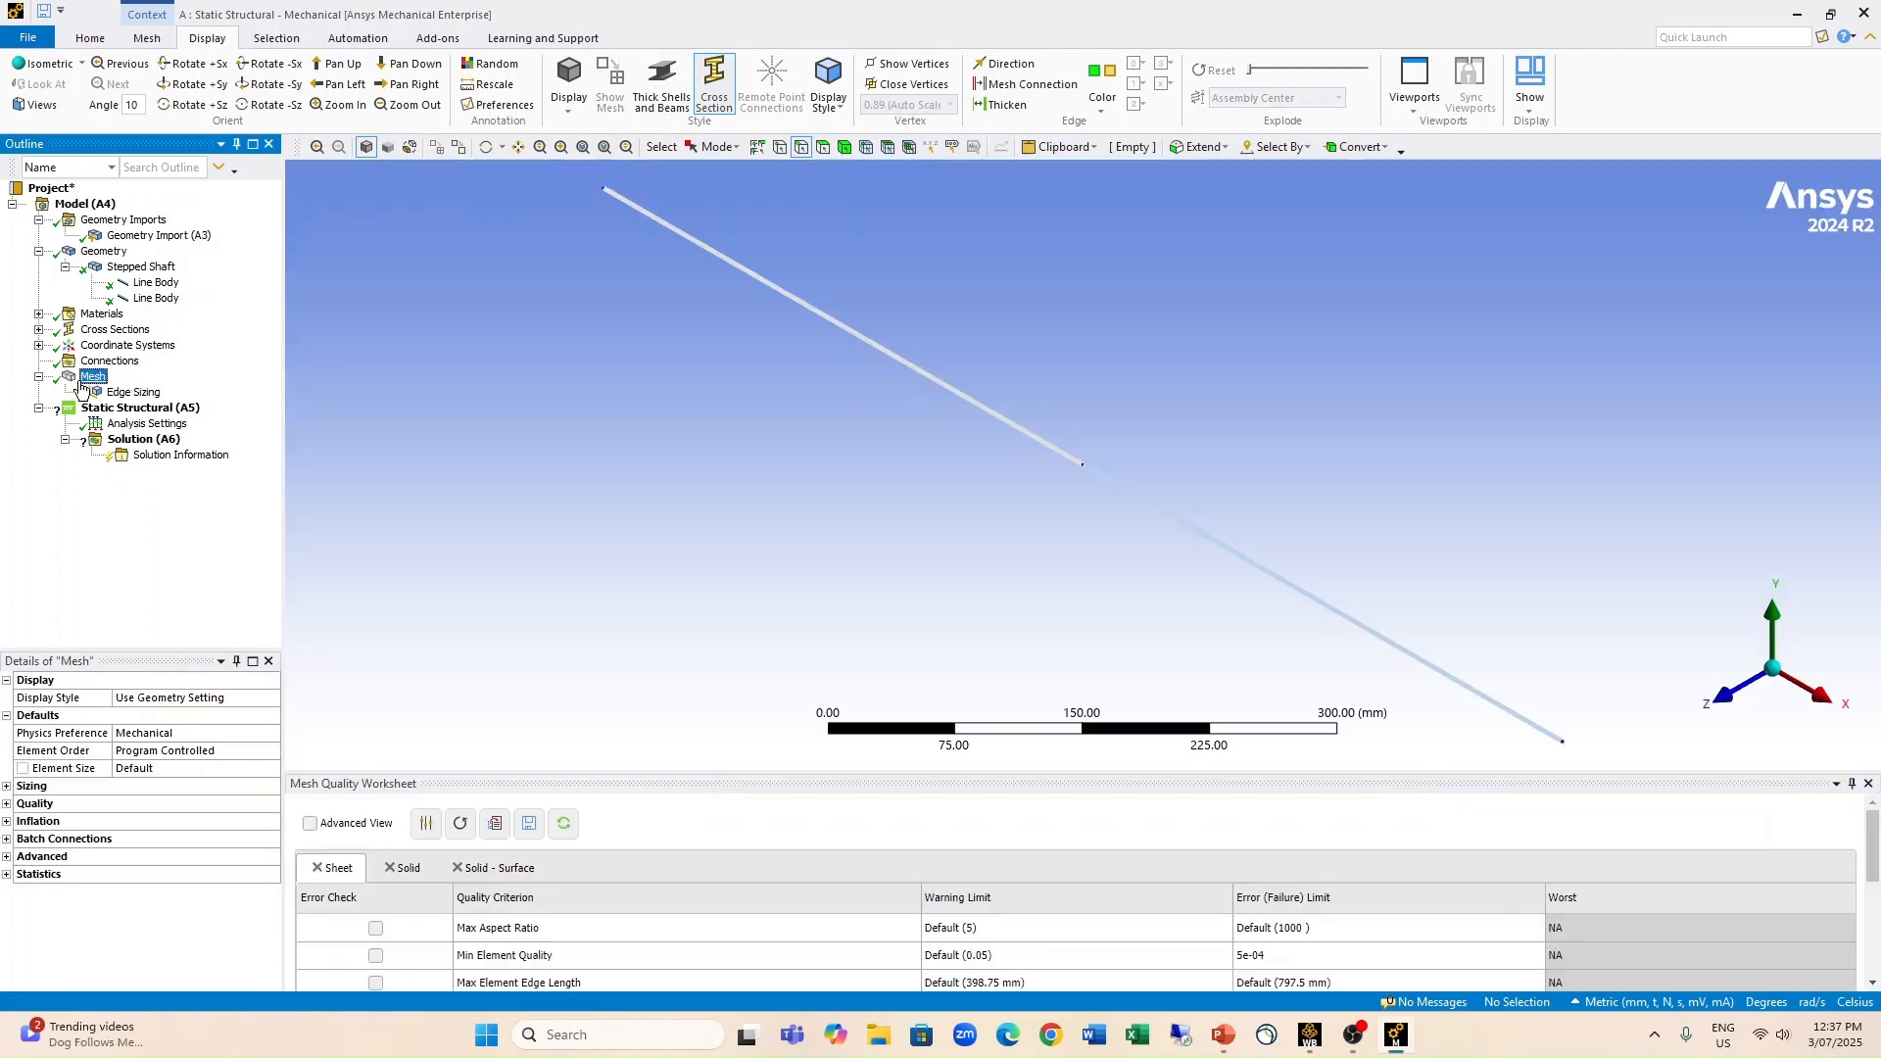
click(662, 103)
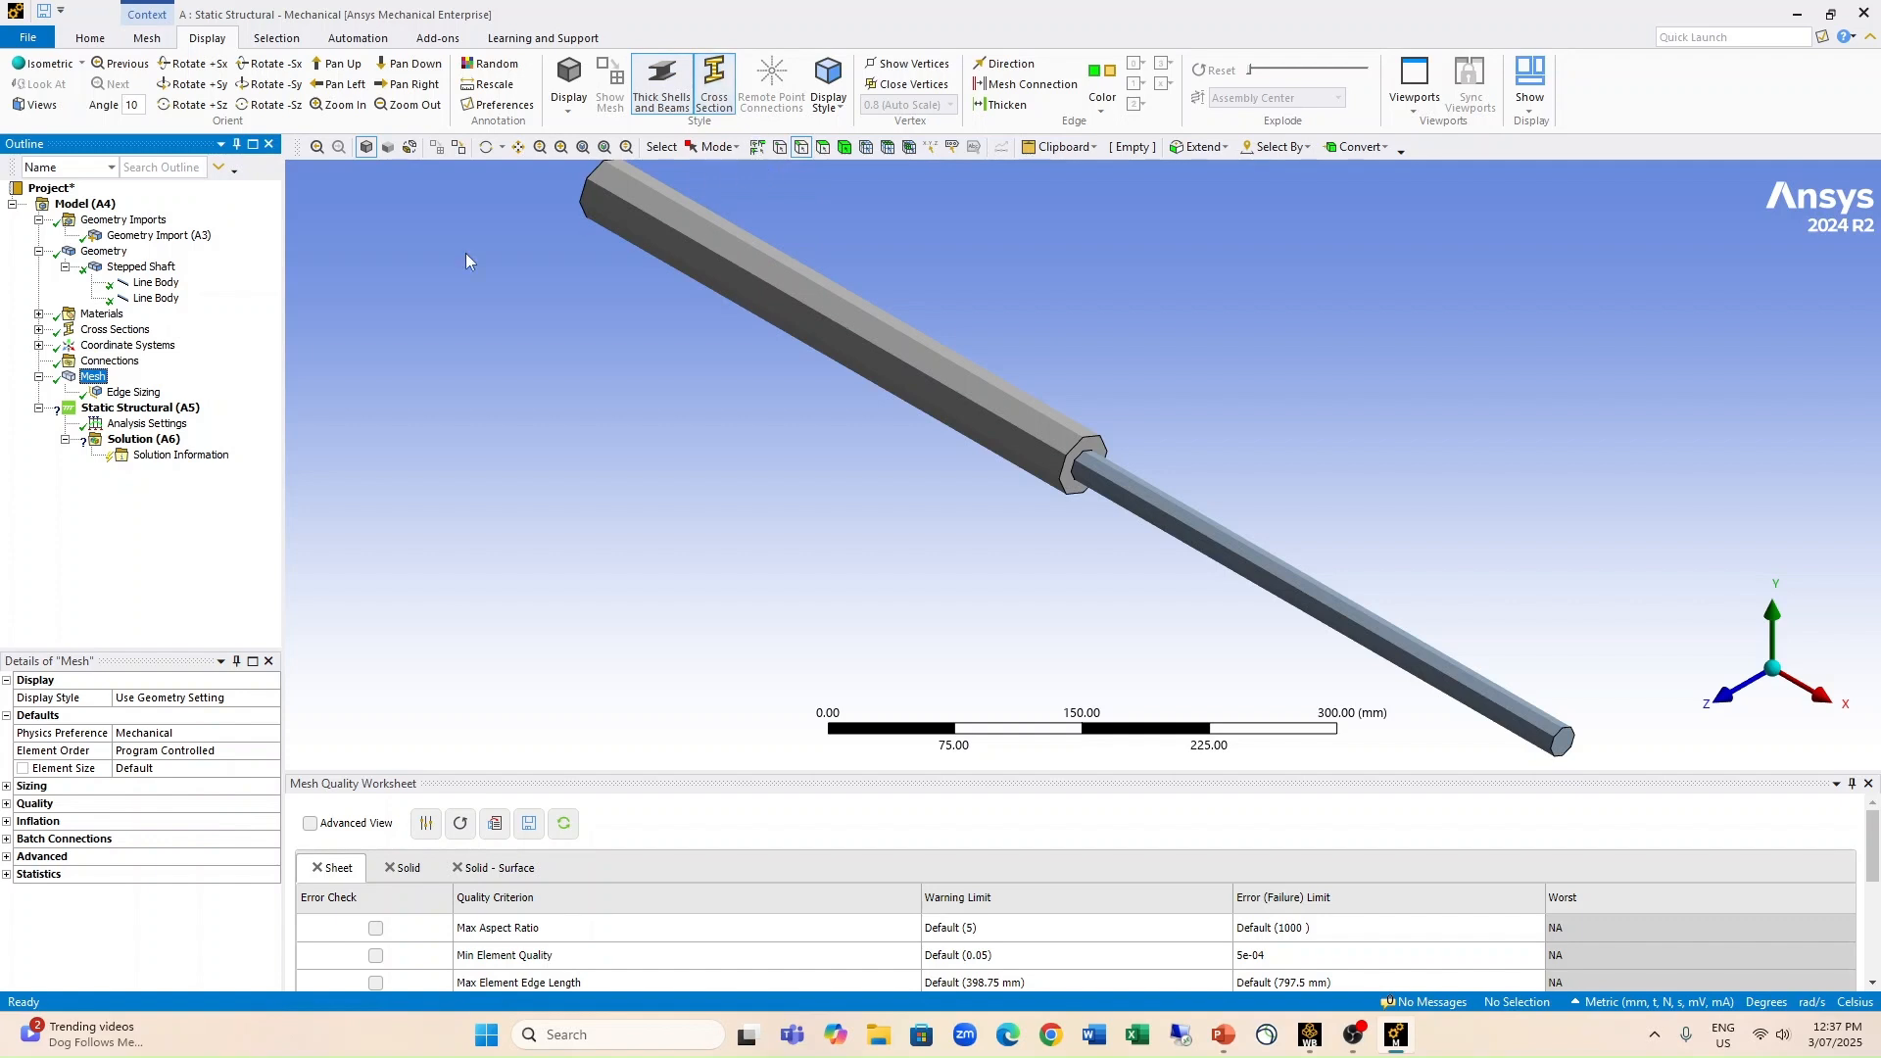
click(142, 410)
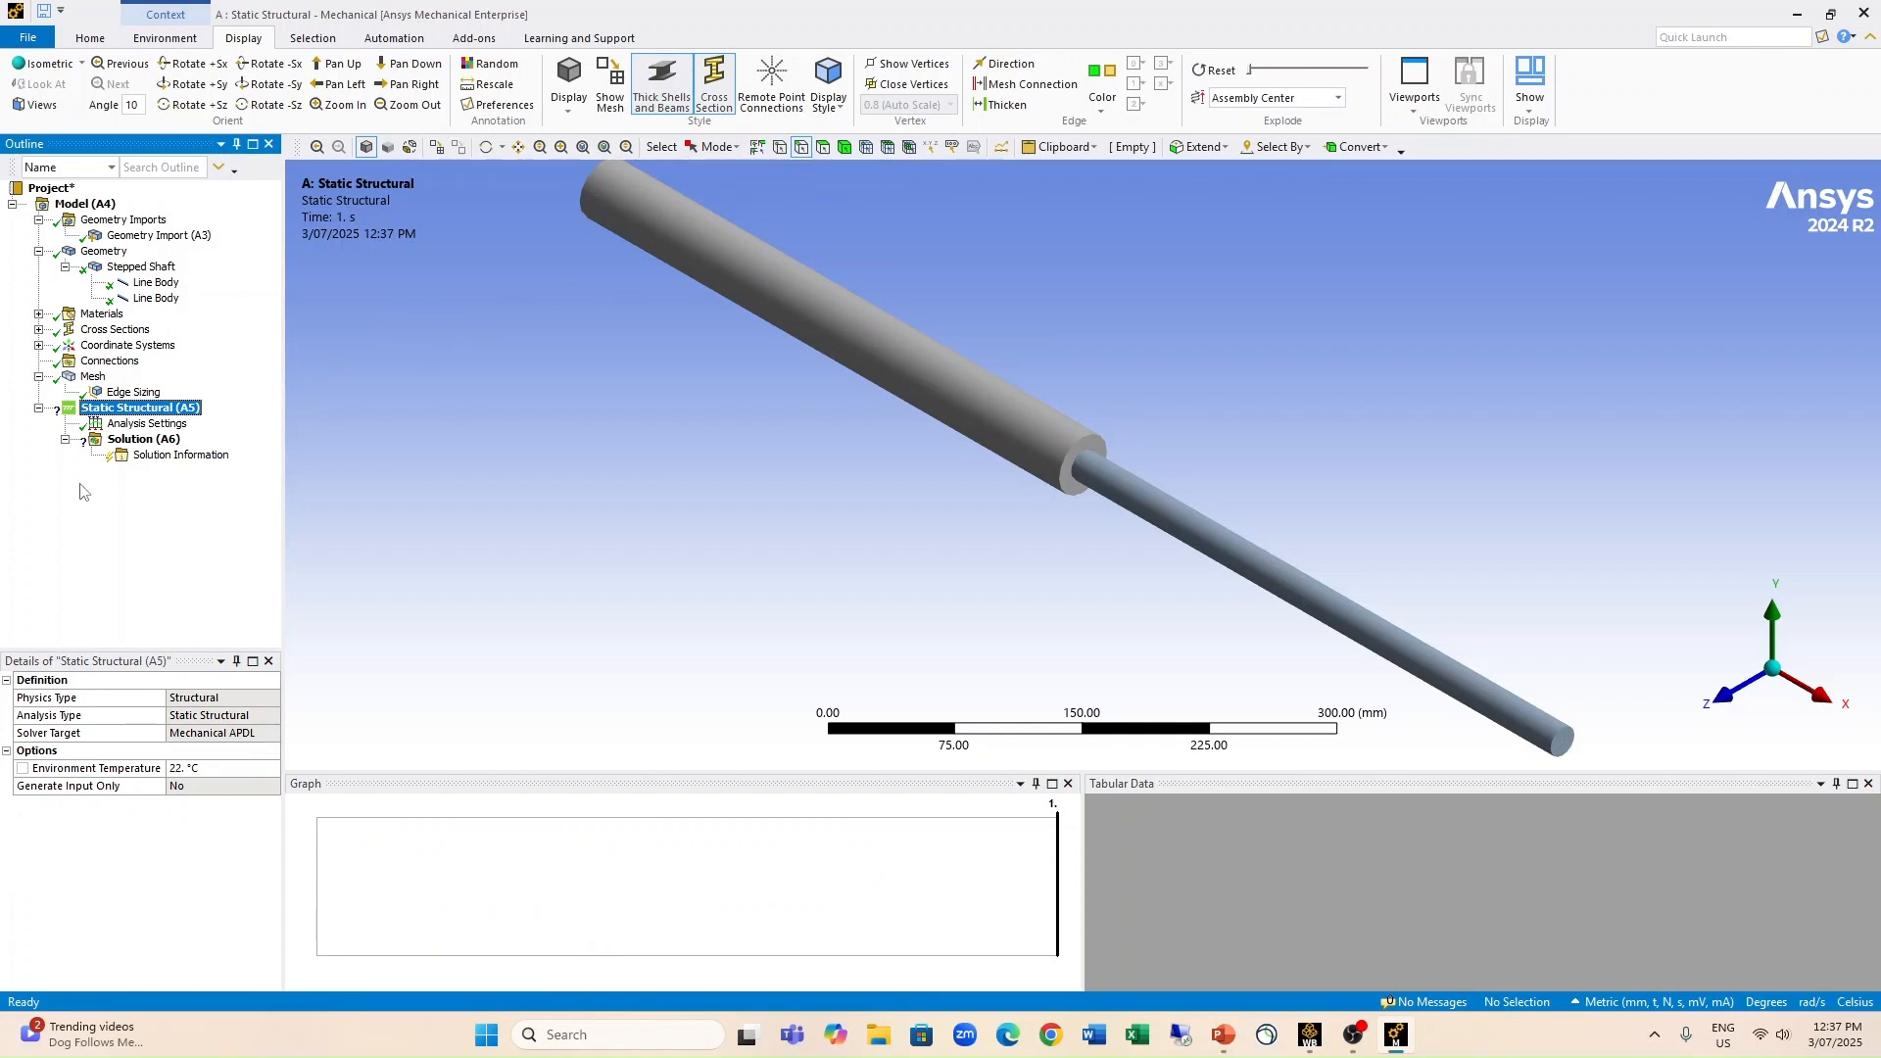
right_click(134, 413)
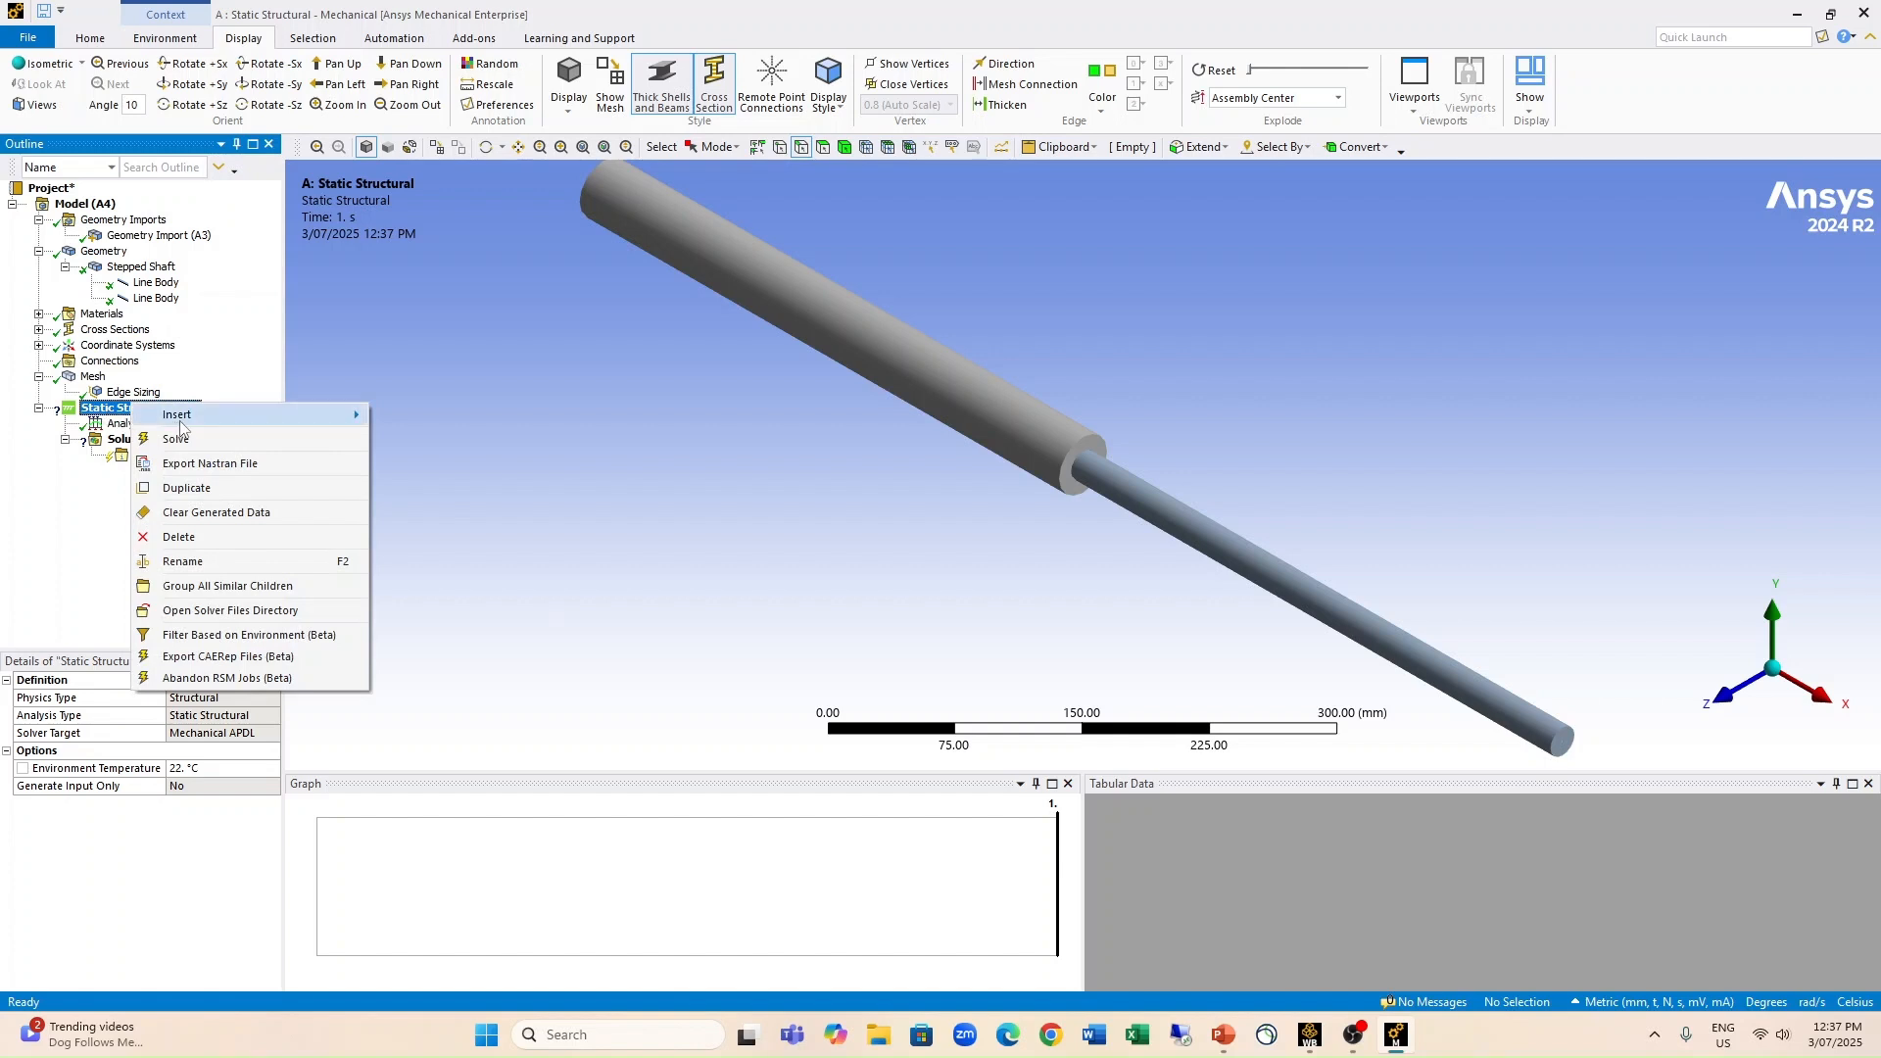
mouse_move(181, 416)
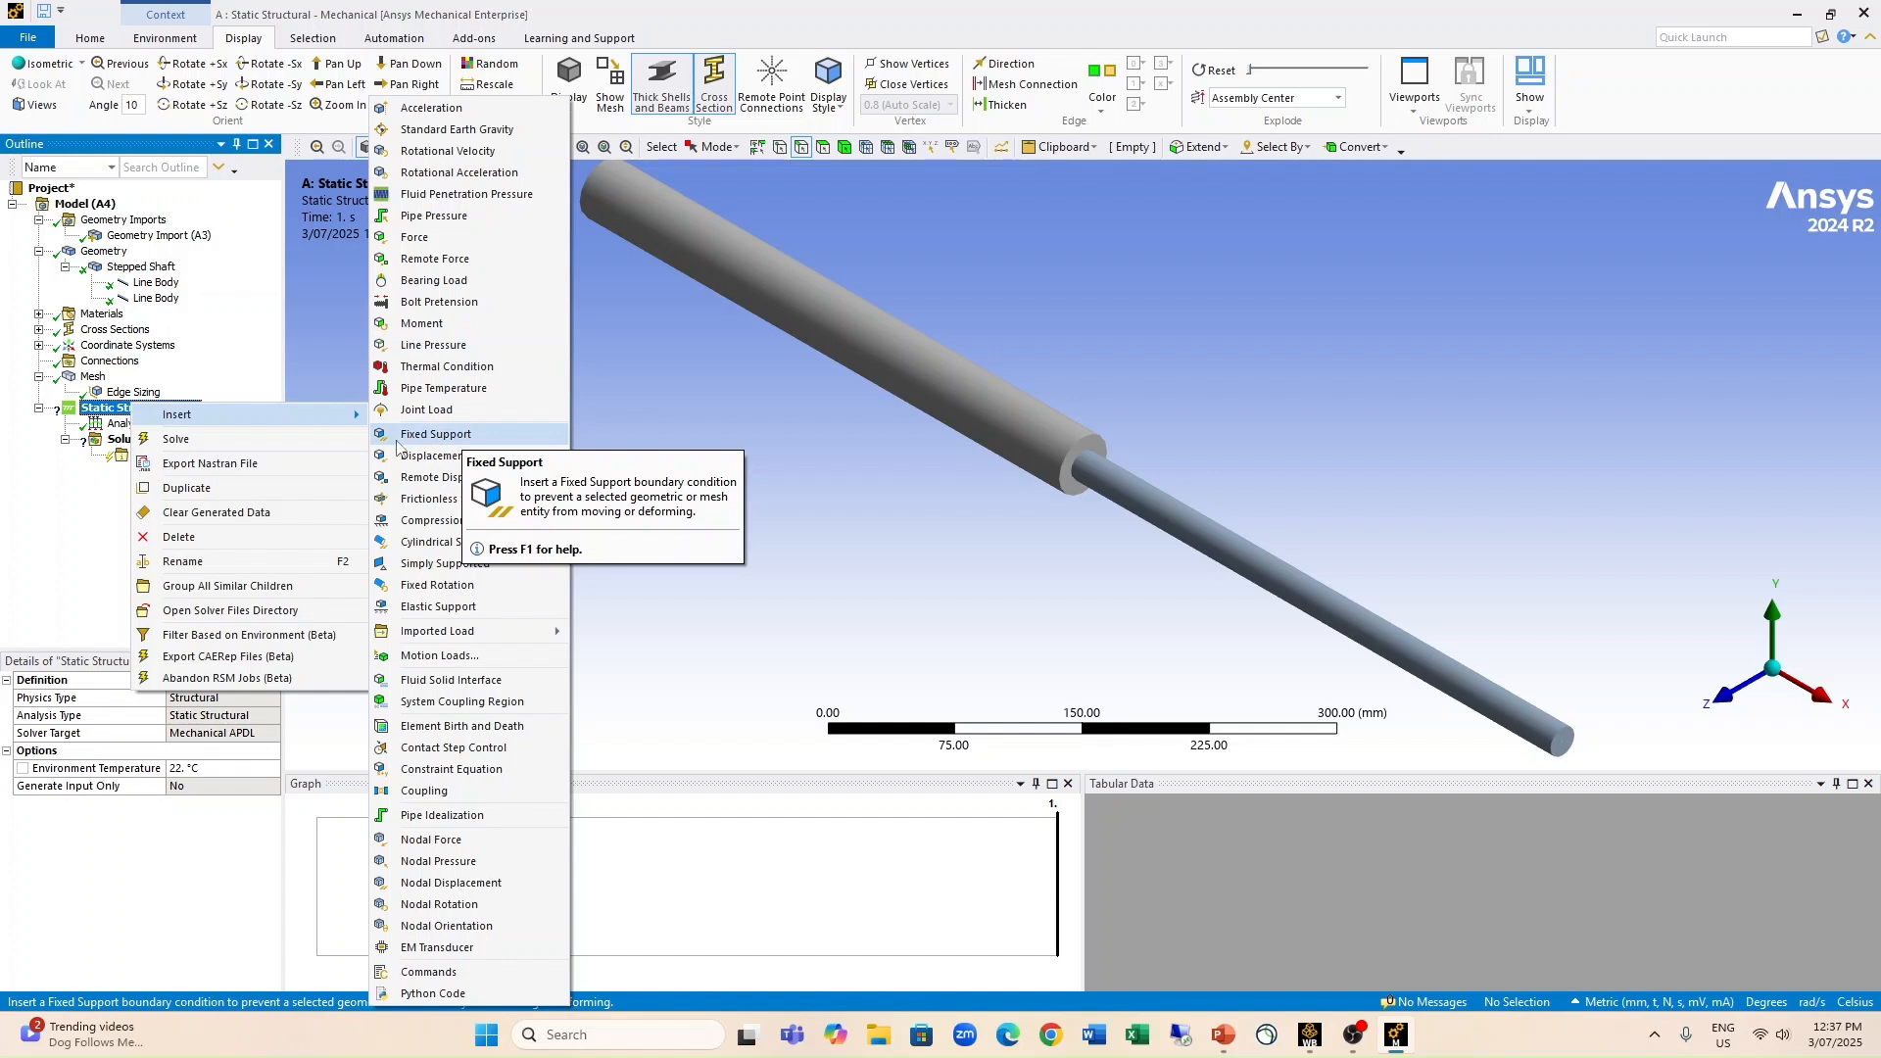
click(54, 559)
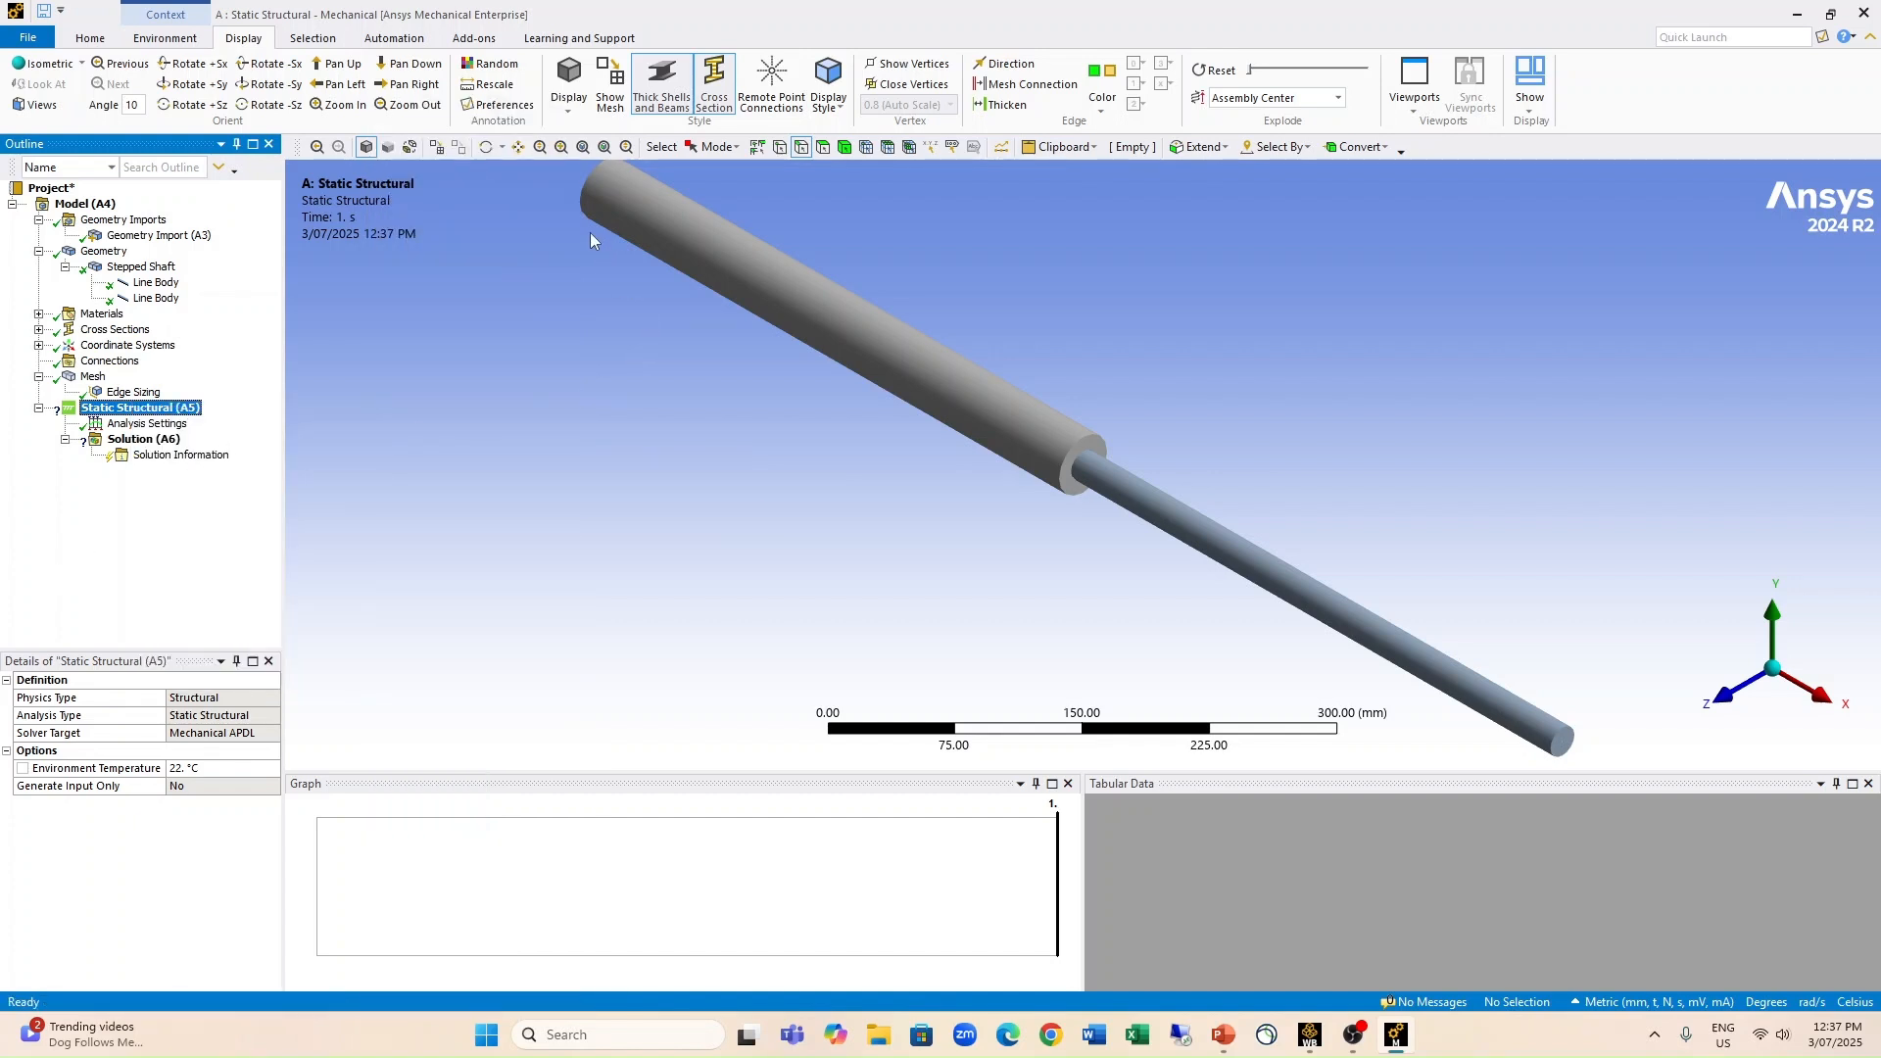
Step: Apply a fixed support to the vertex at the free end of the thicker shaft segment
click(786, 151)
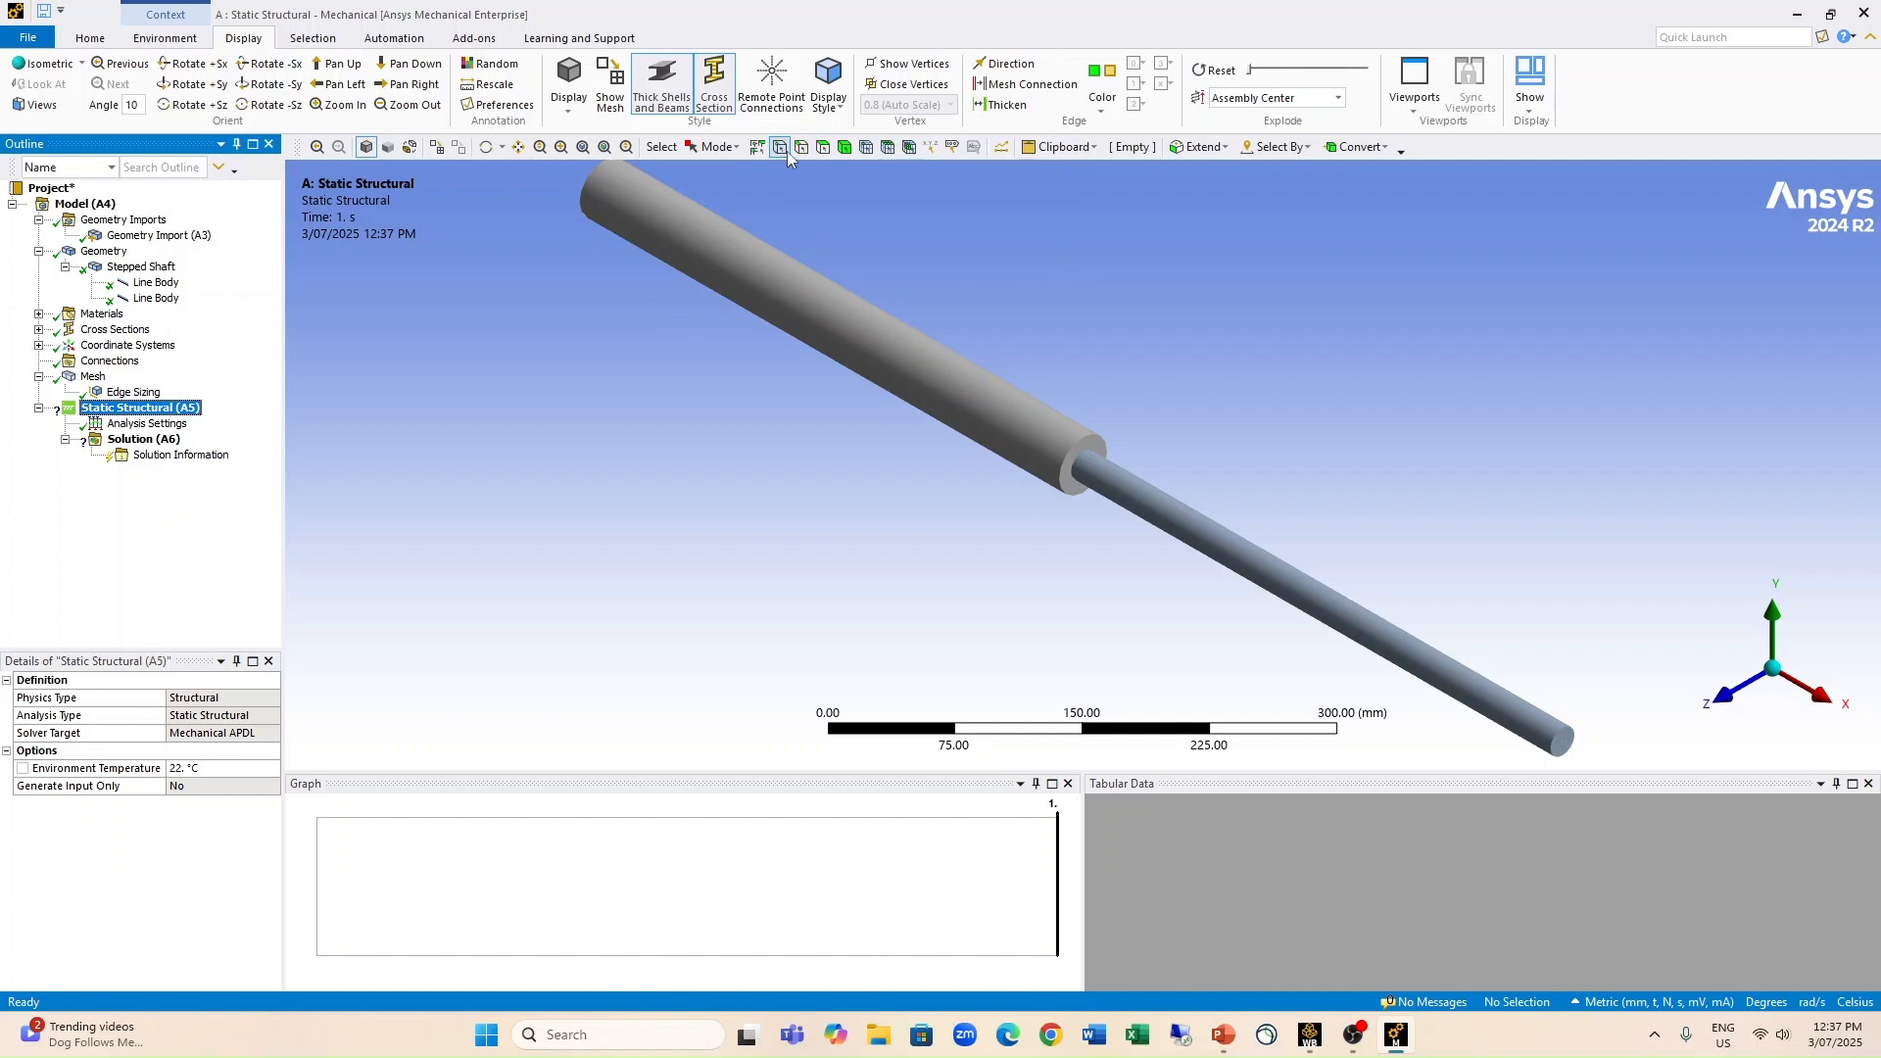
click(605, 190)
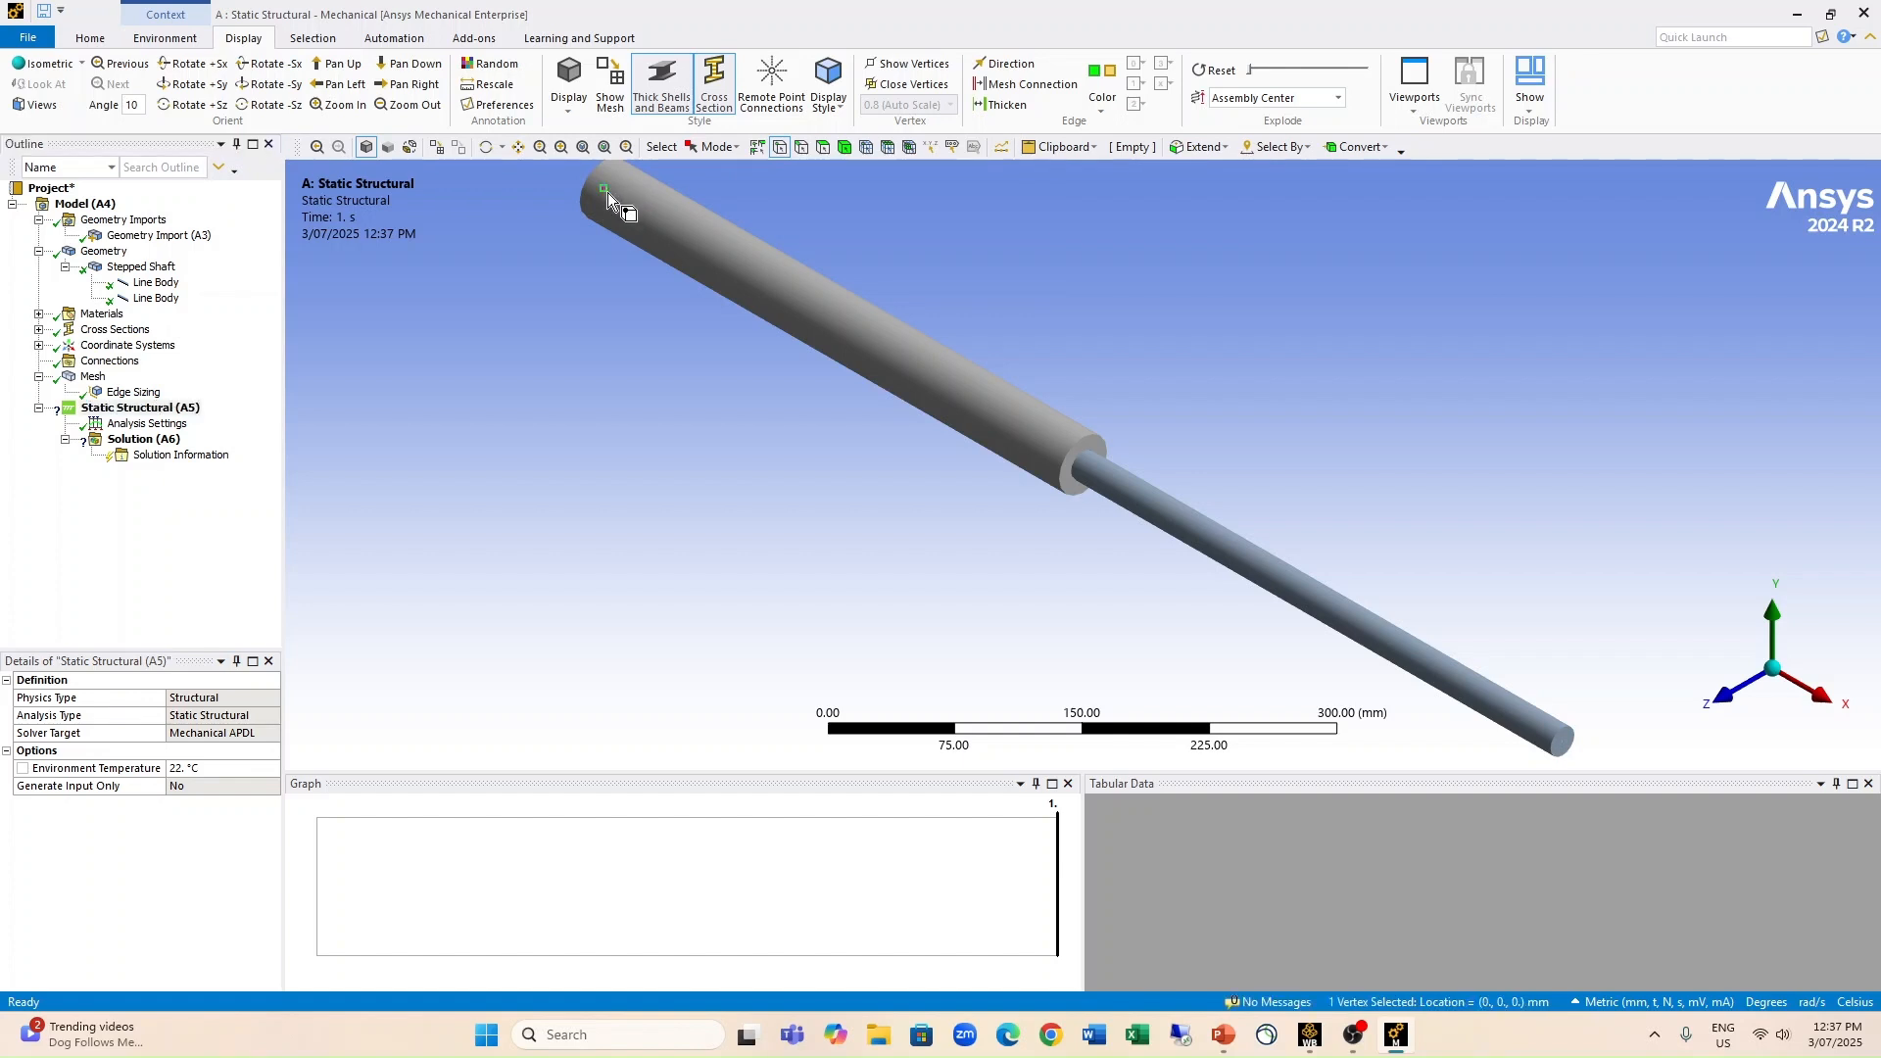
right_click(607, 192)
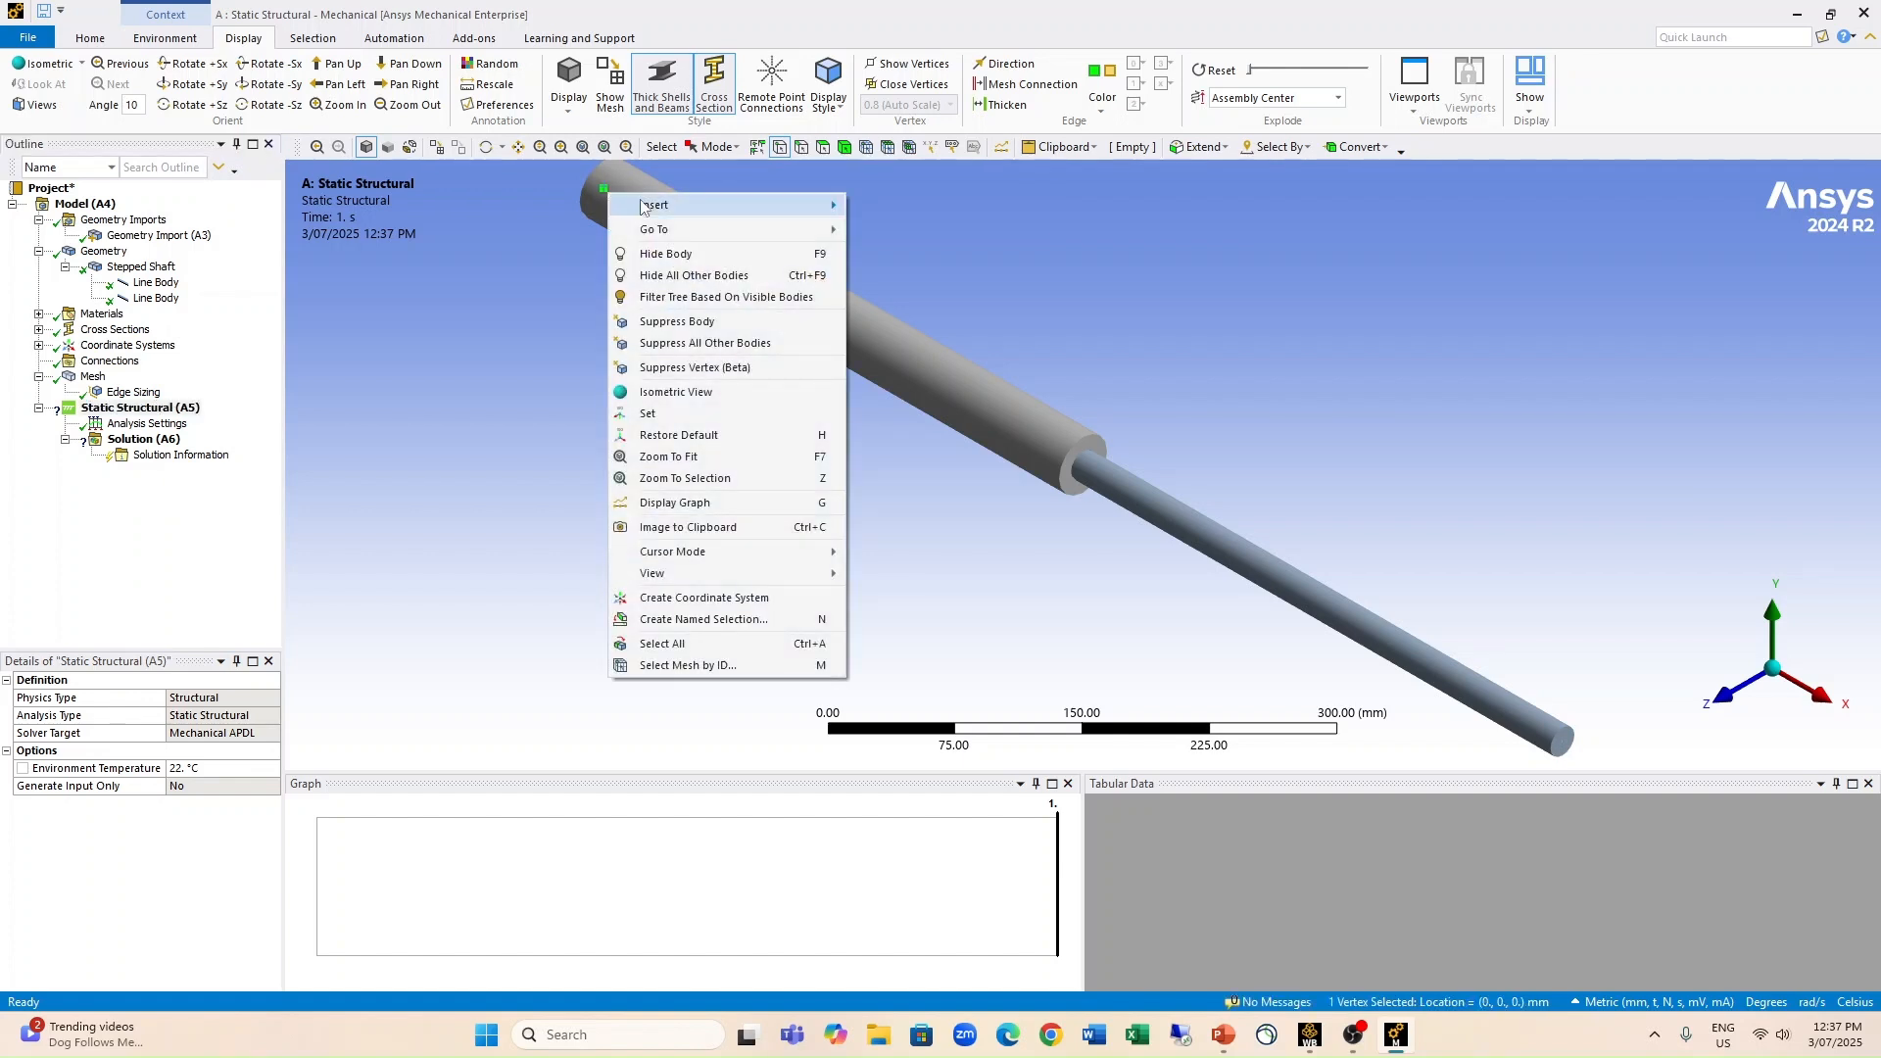
mouse_move(646, 208)
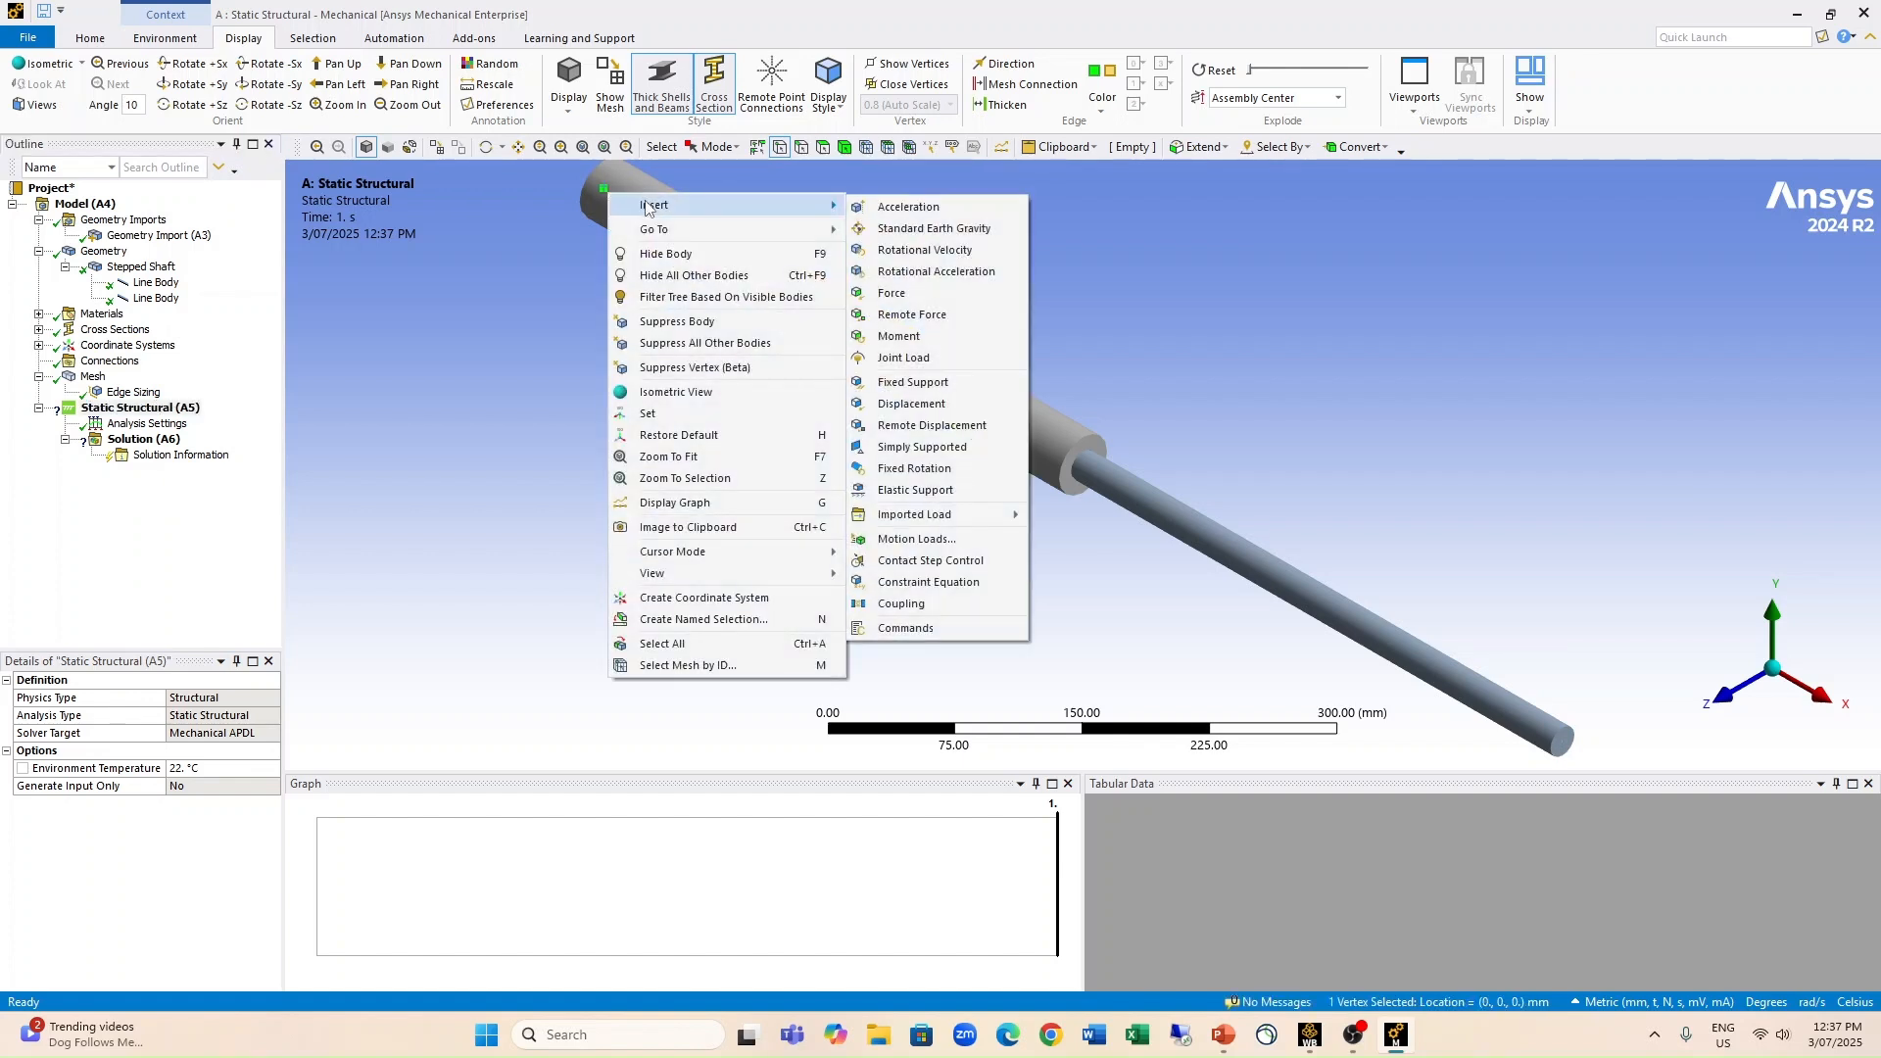
click(894, 388)
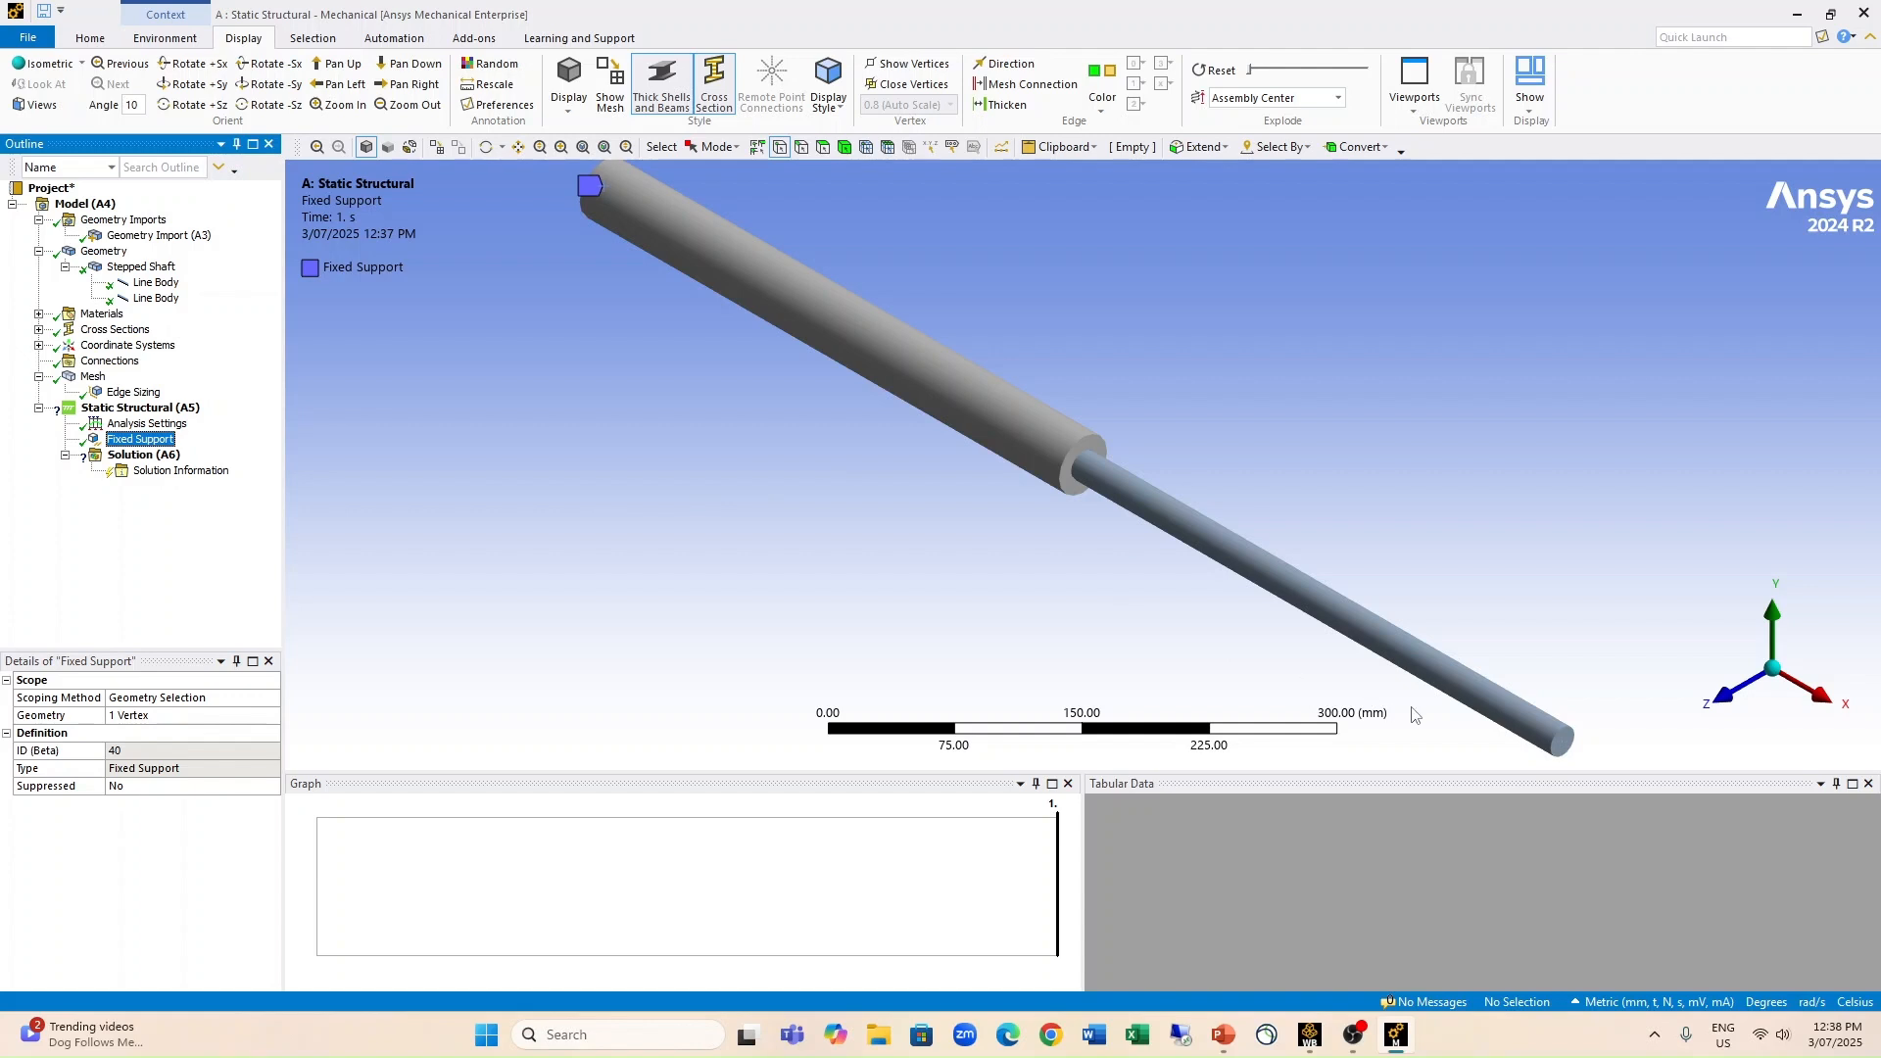
Step: Insert a force on the vertex at the free end of the thinner shaft segment
click(1567, 747)
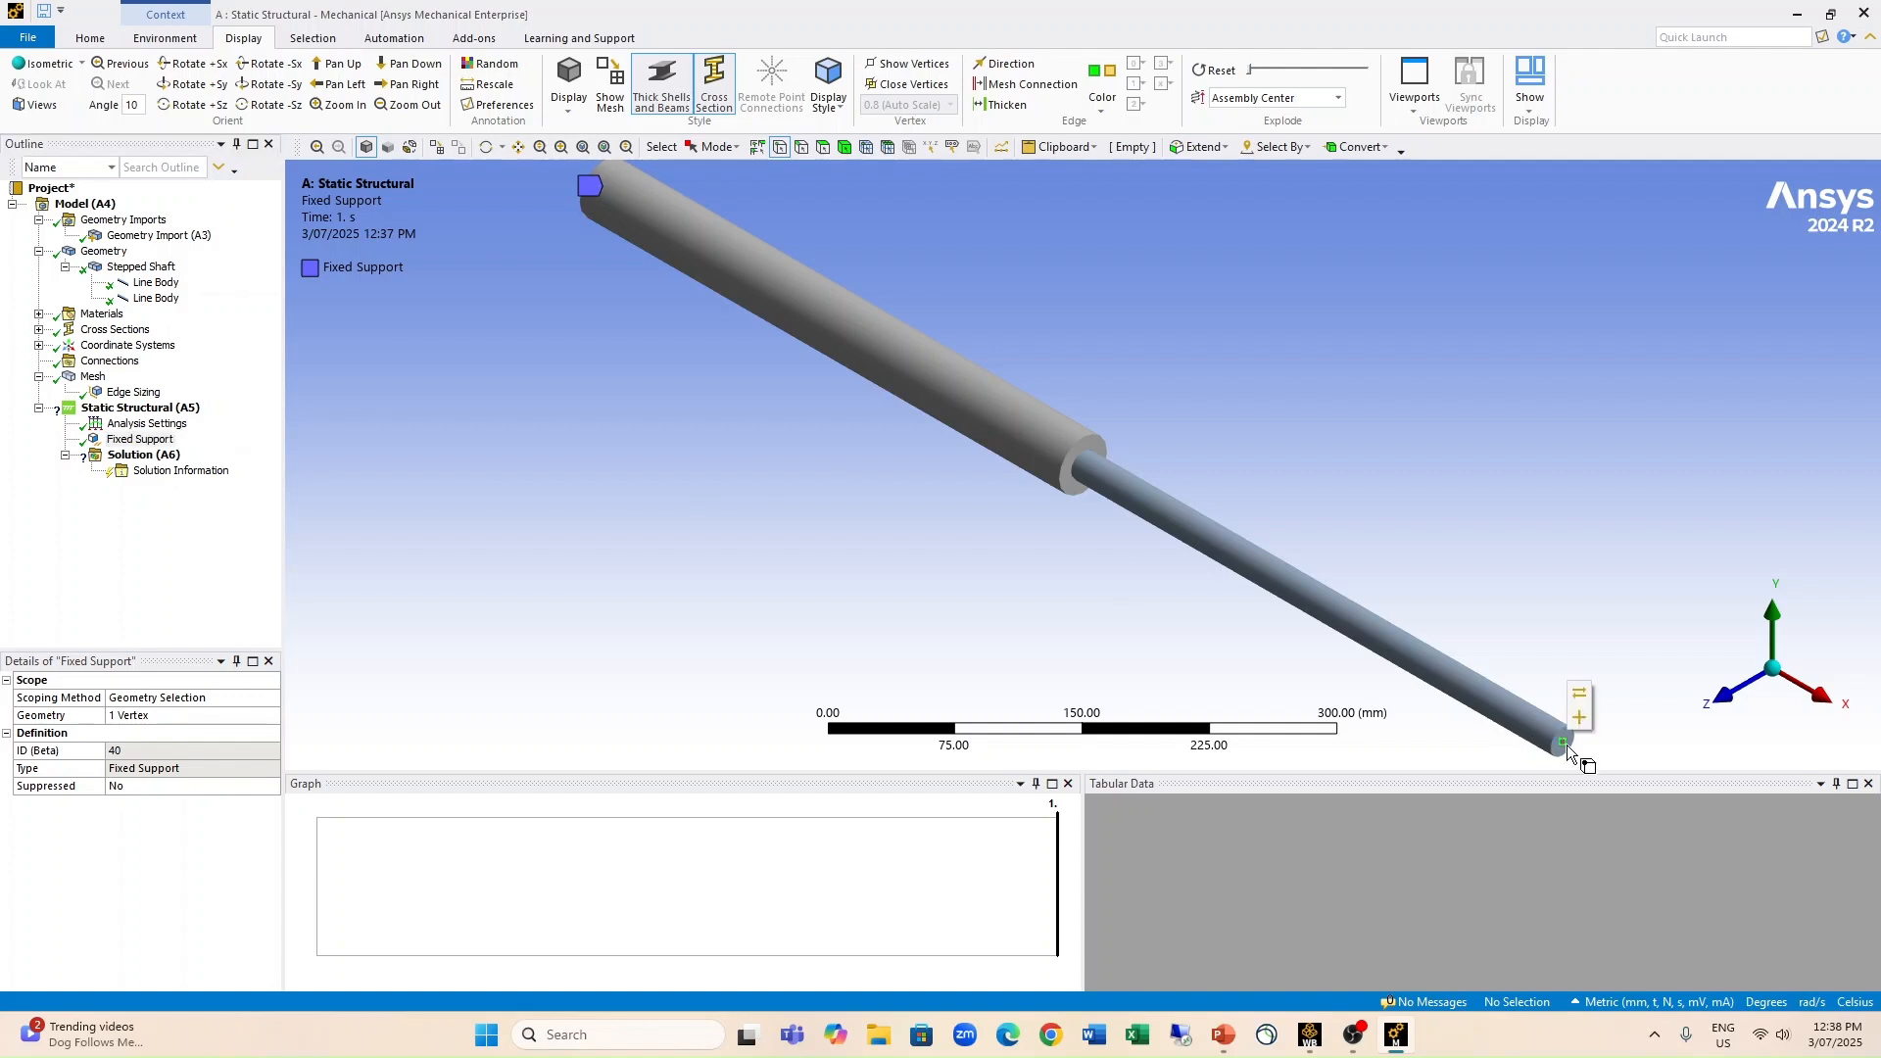
right_click(1564, 745)
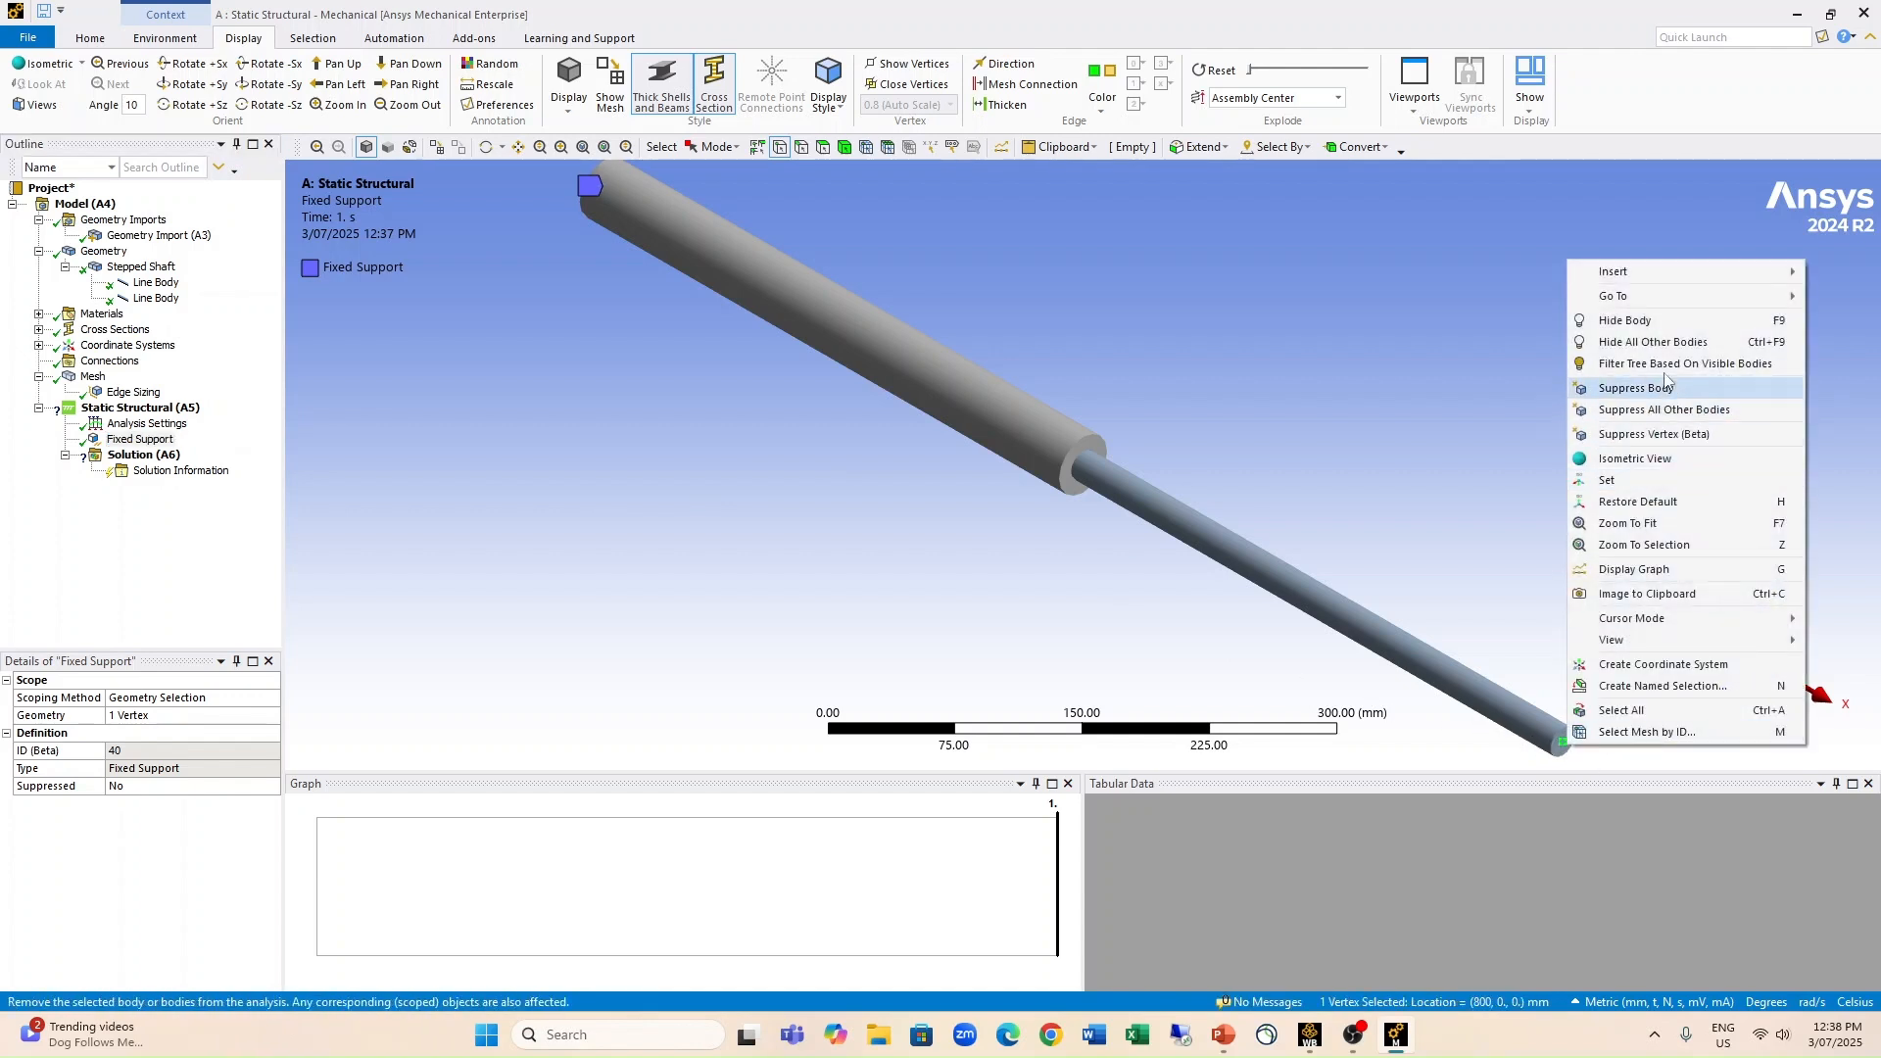
mouse_move(1683, 269)
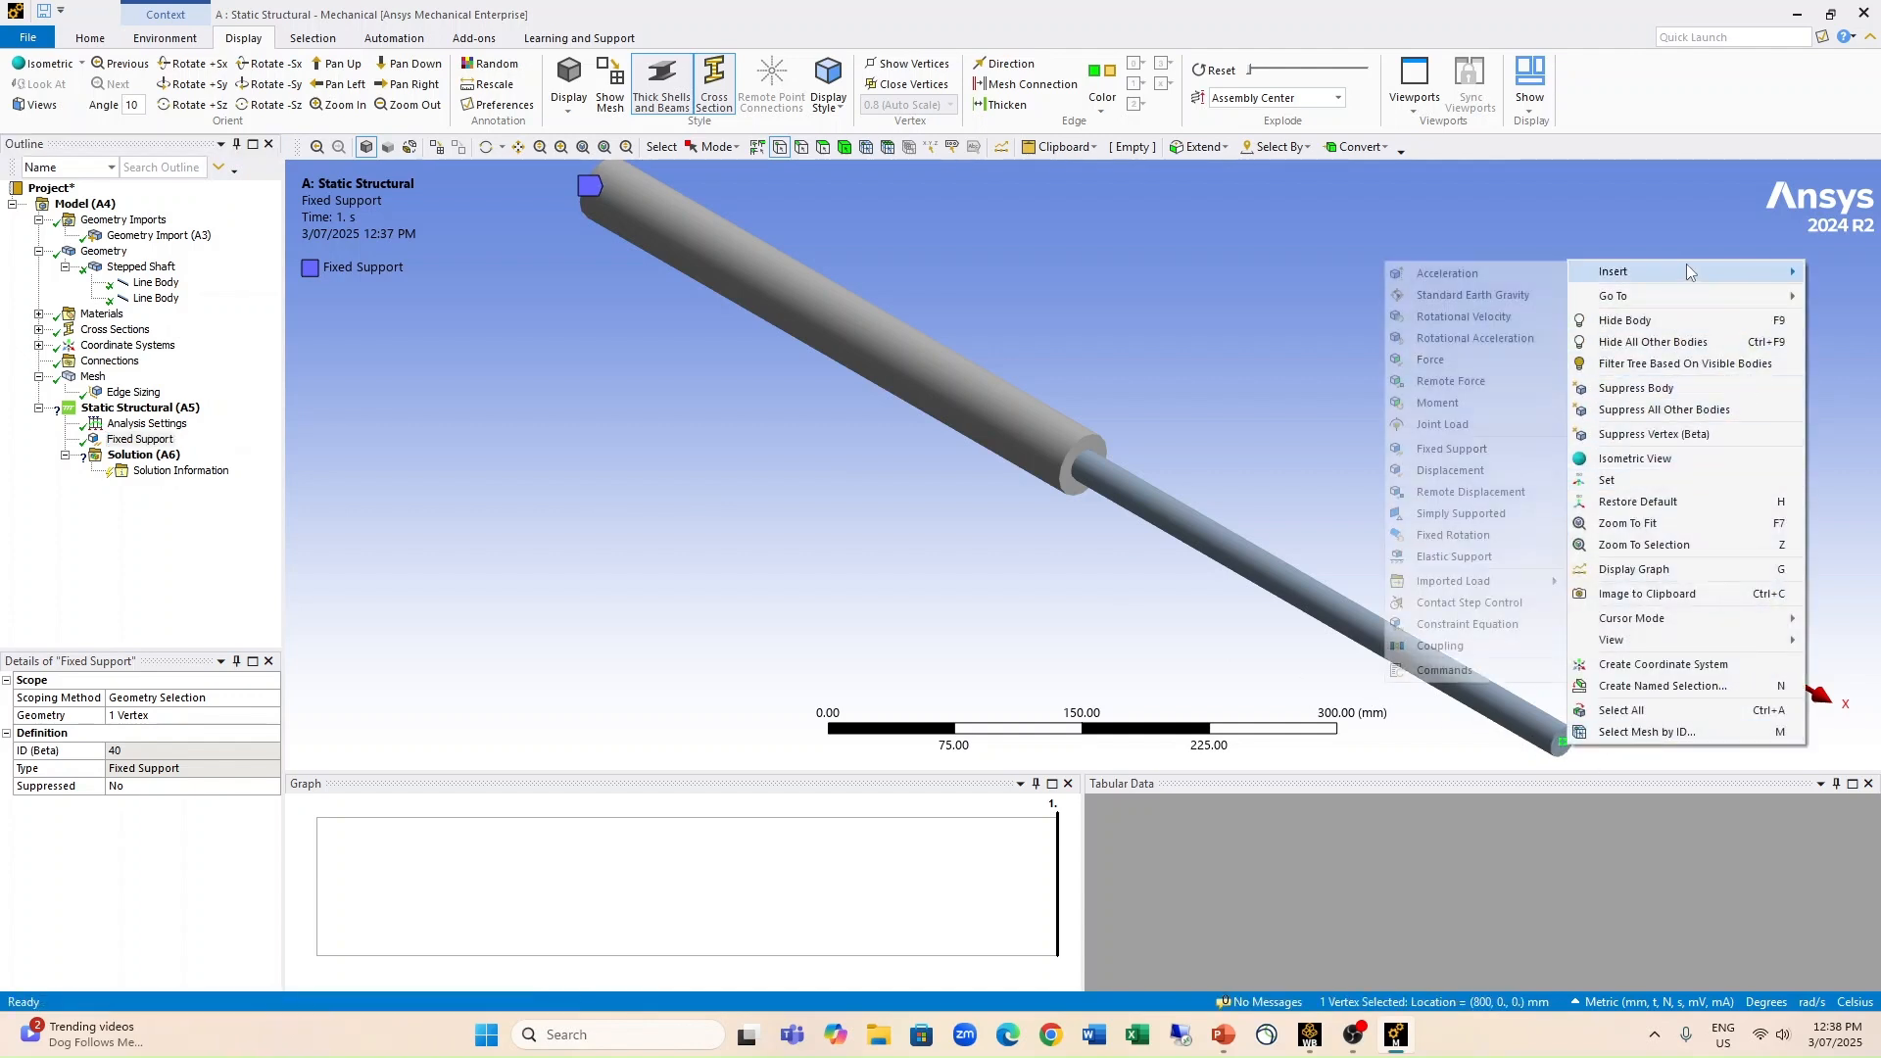
click(1491, 361)
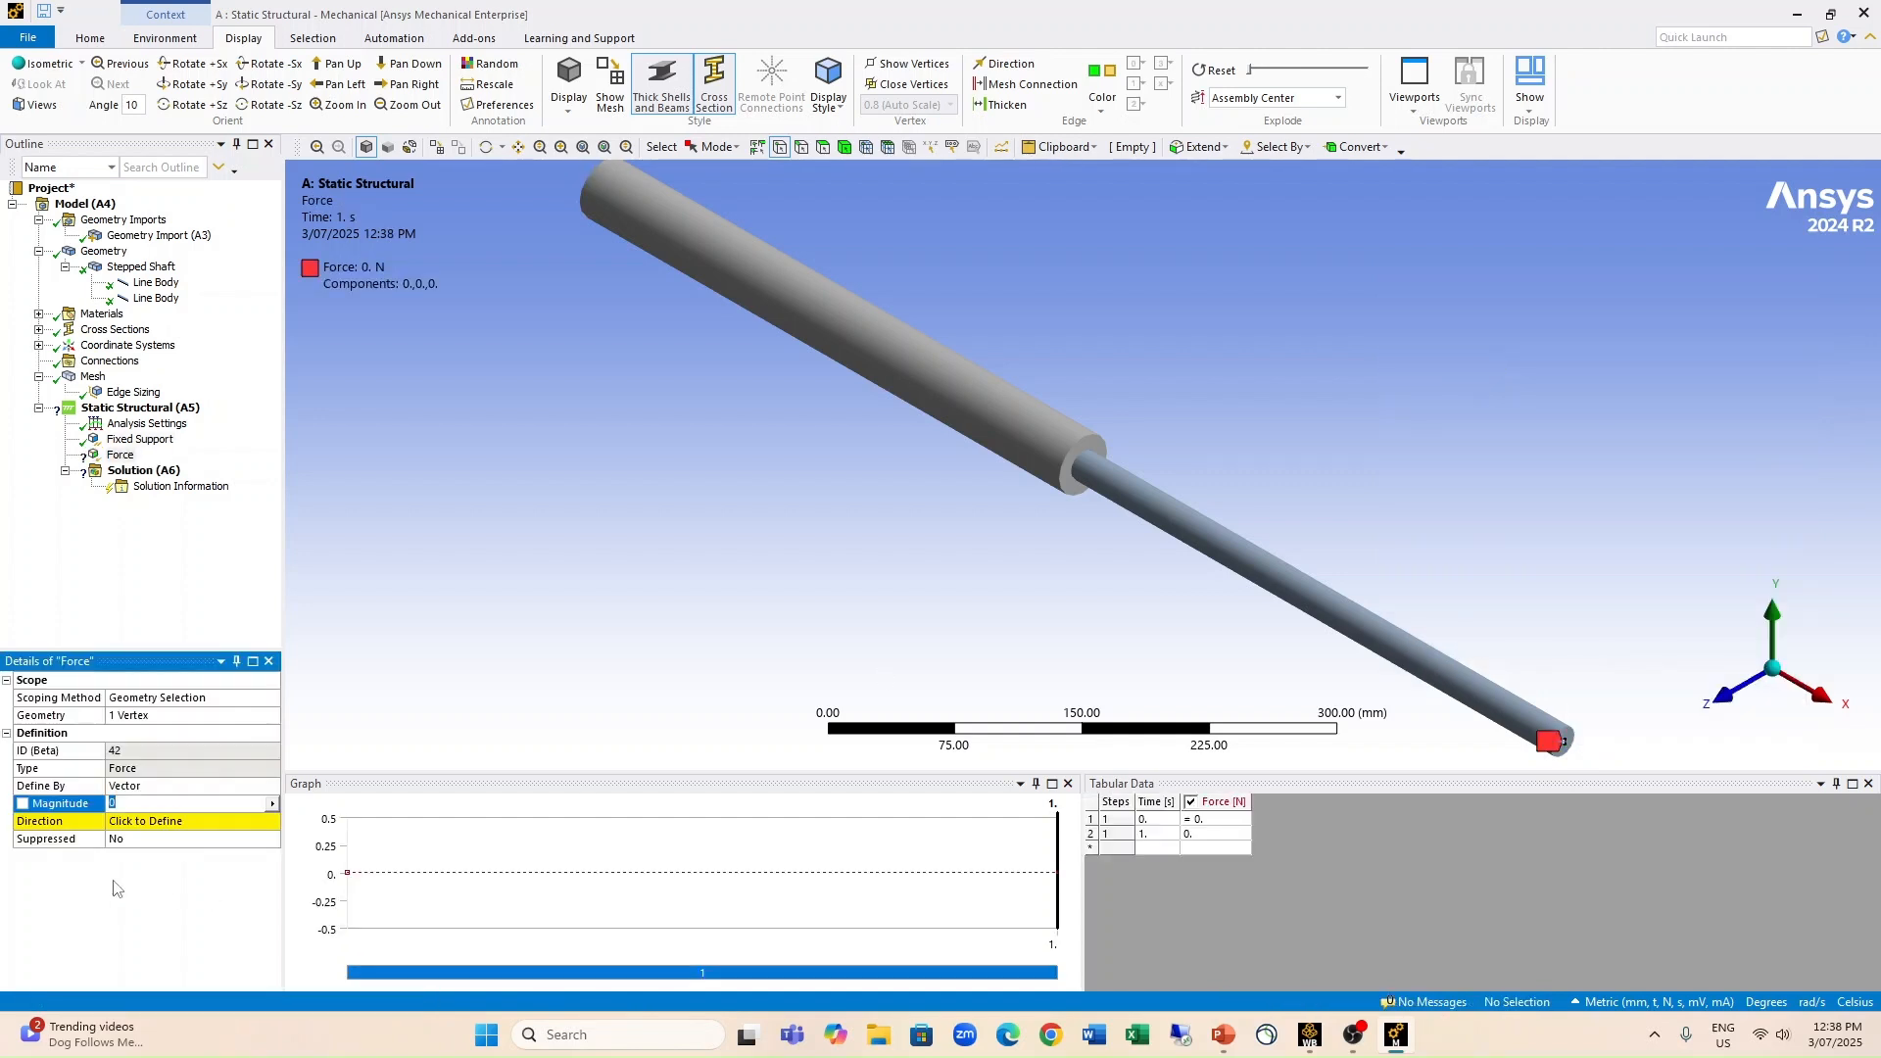
Step: Define the force by components and set its X component to 1.32e+005 N
click(201, 786)
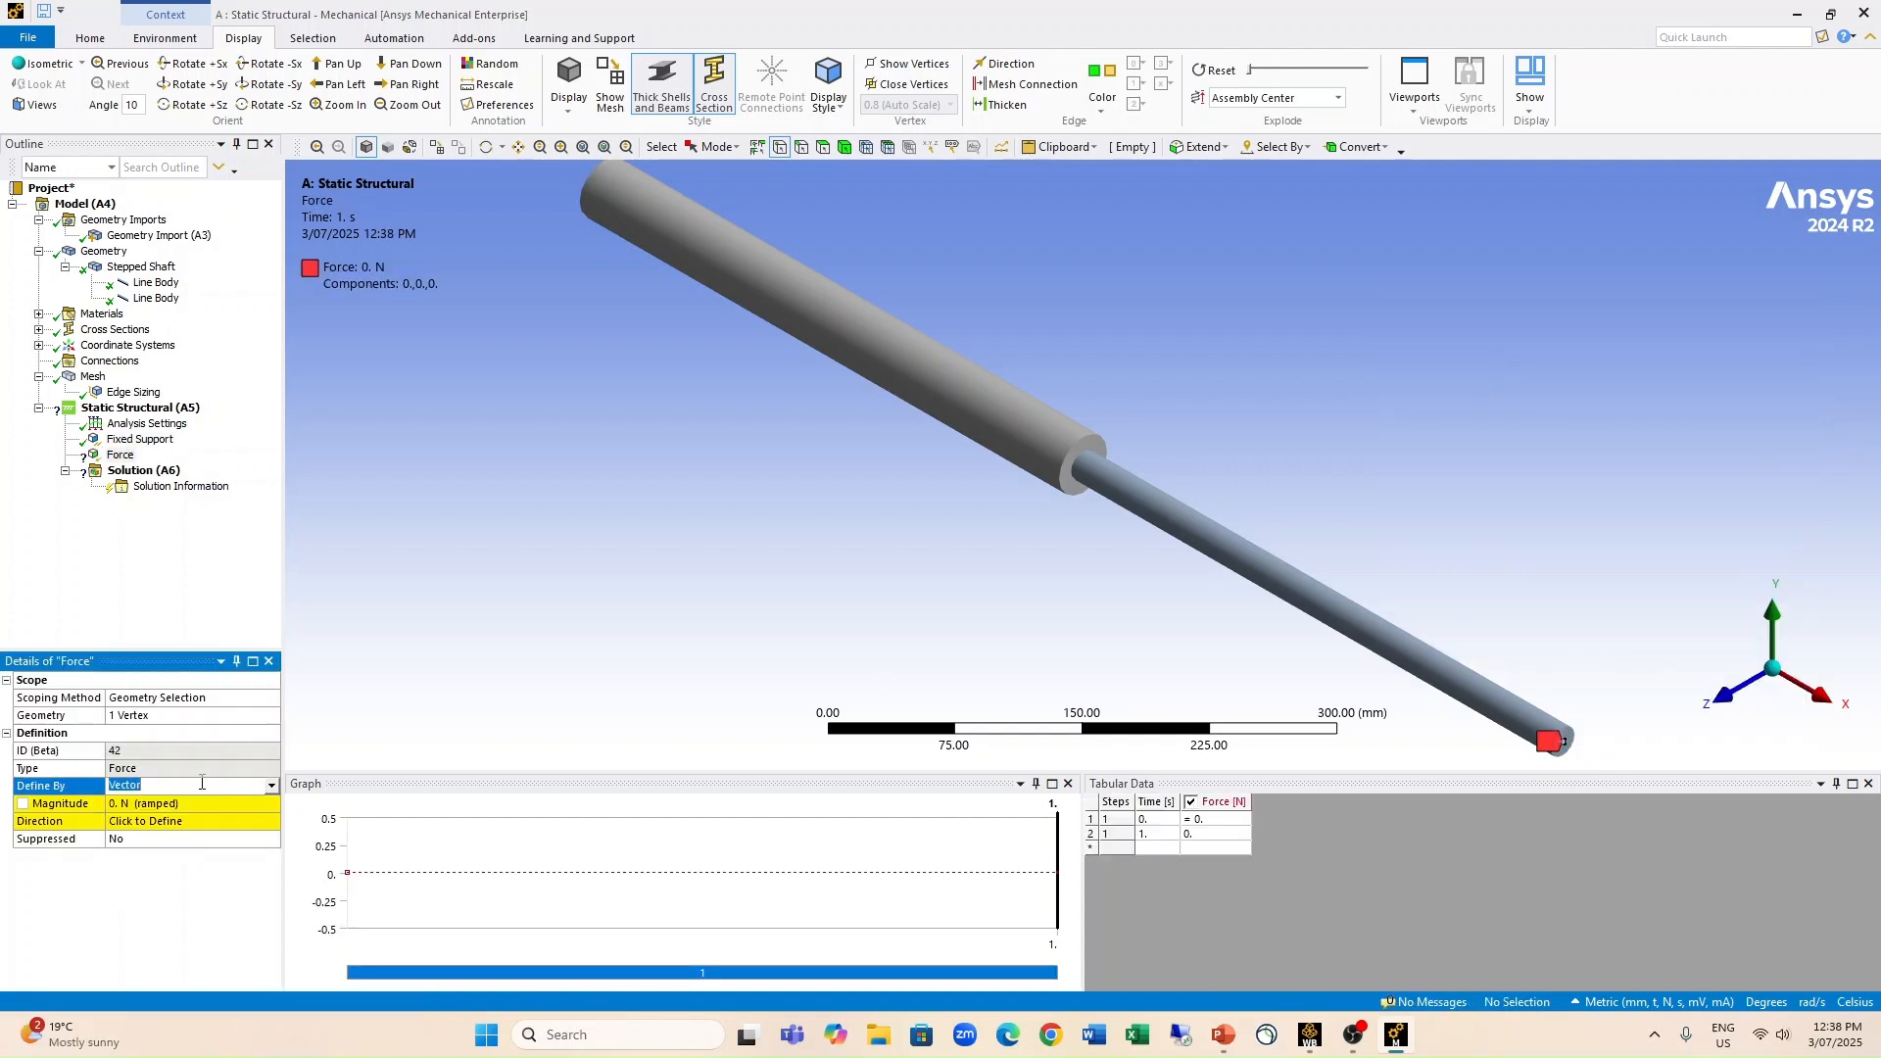
click(271, 786)
click(172, 803)
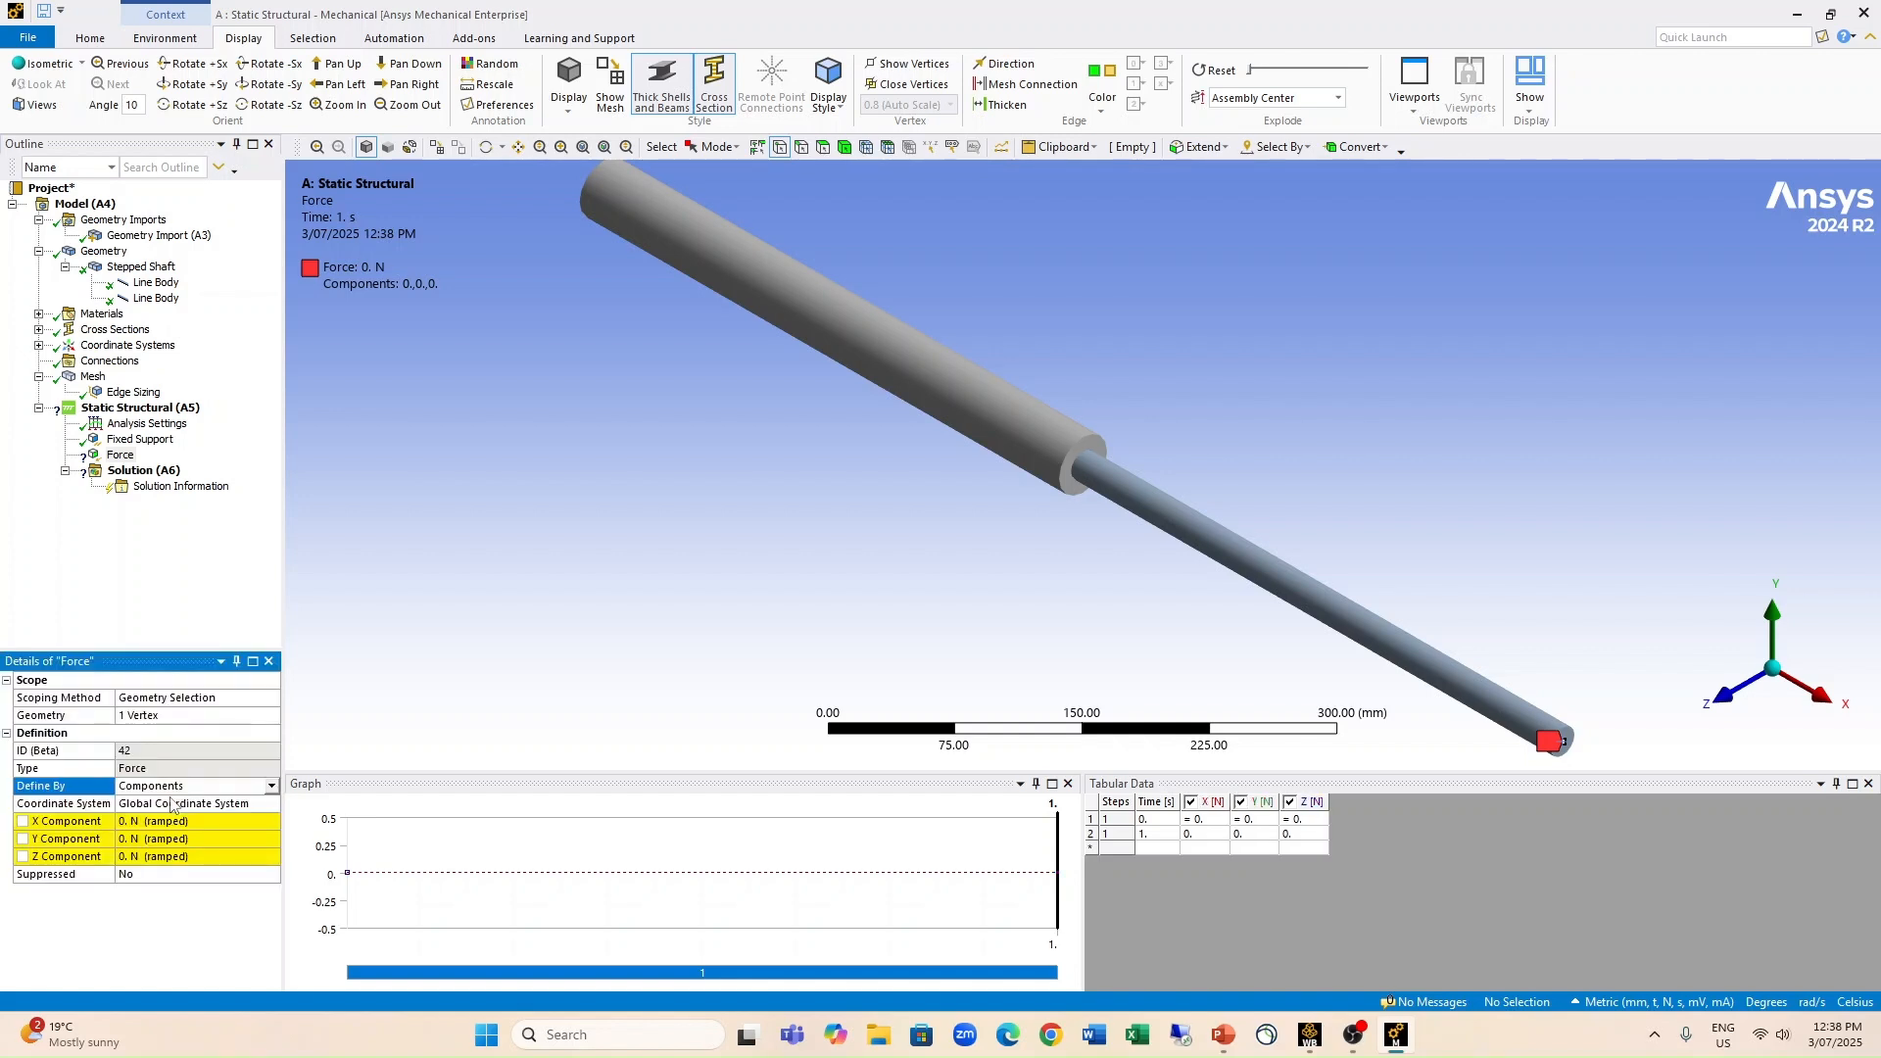
click(171, 821)
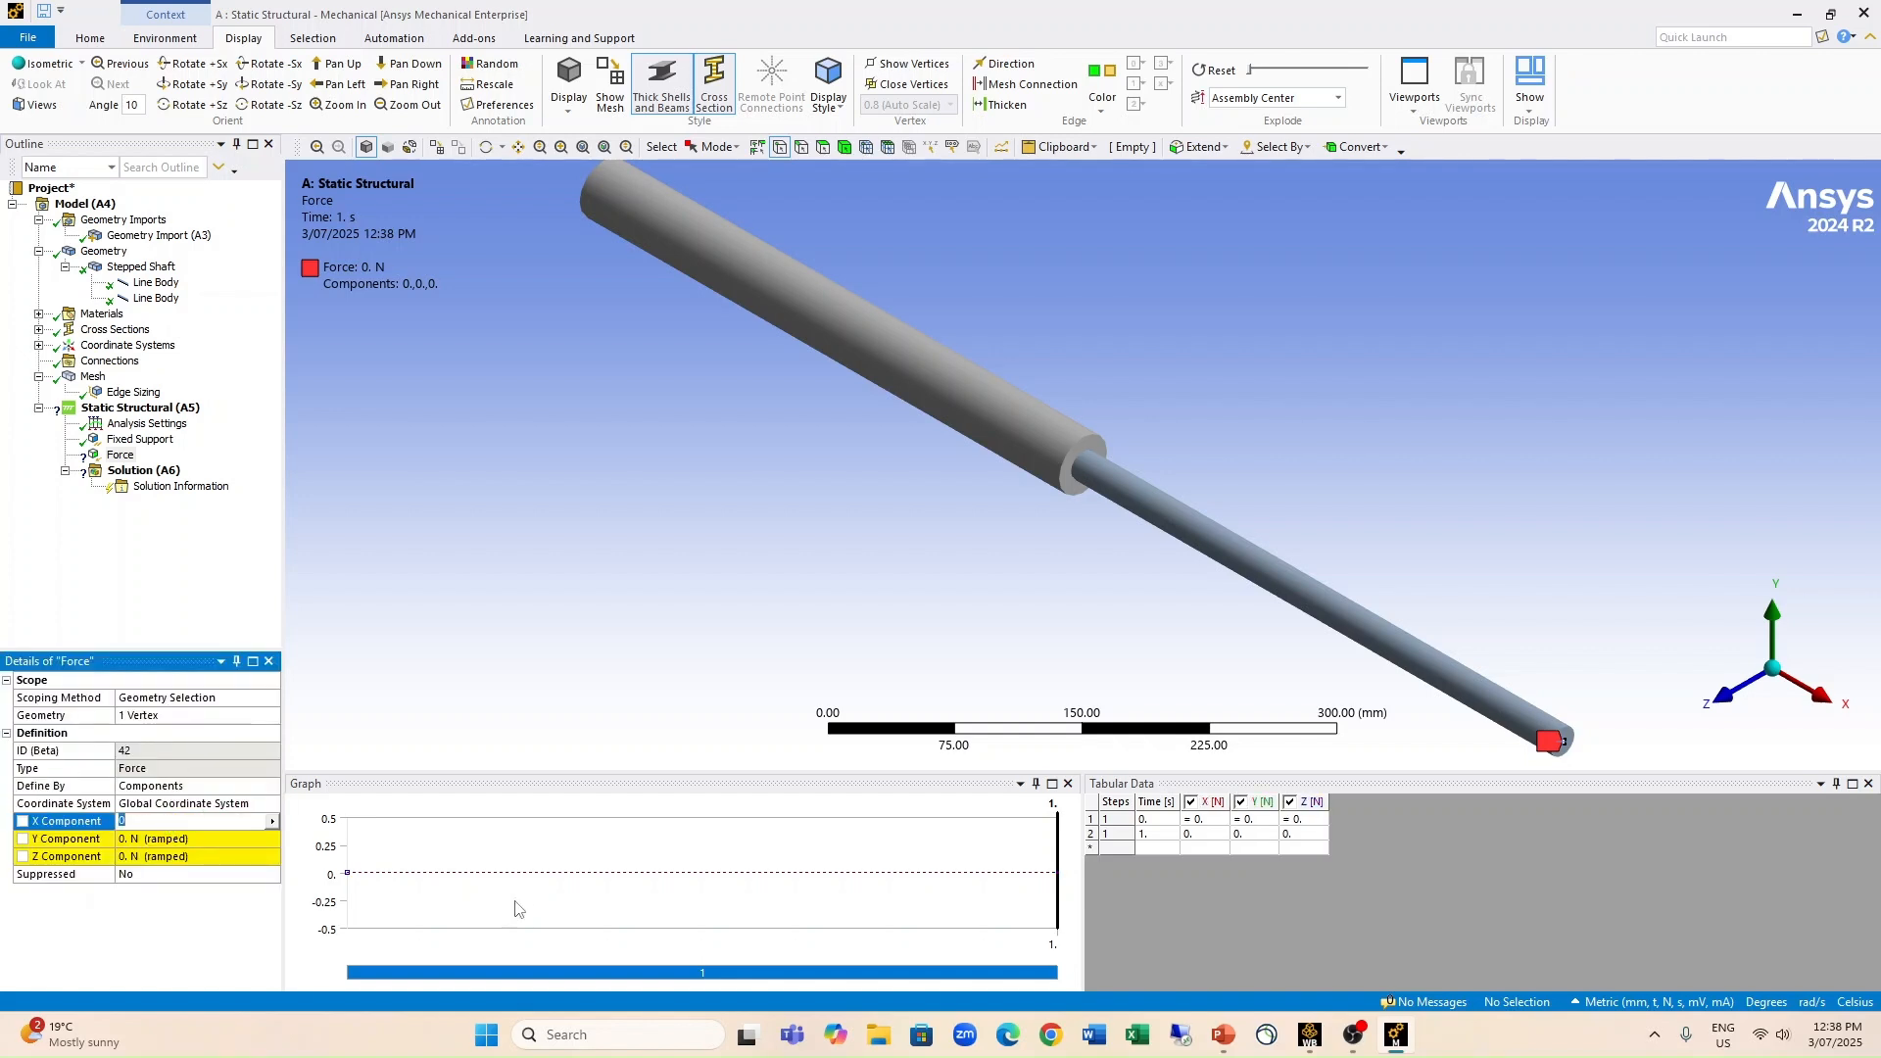
text(1.32e+005 N (ramped)
key(Return)
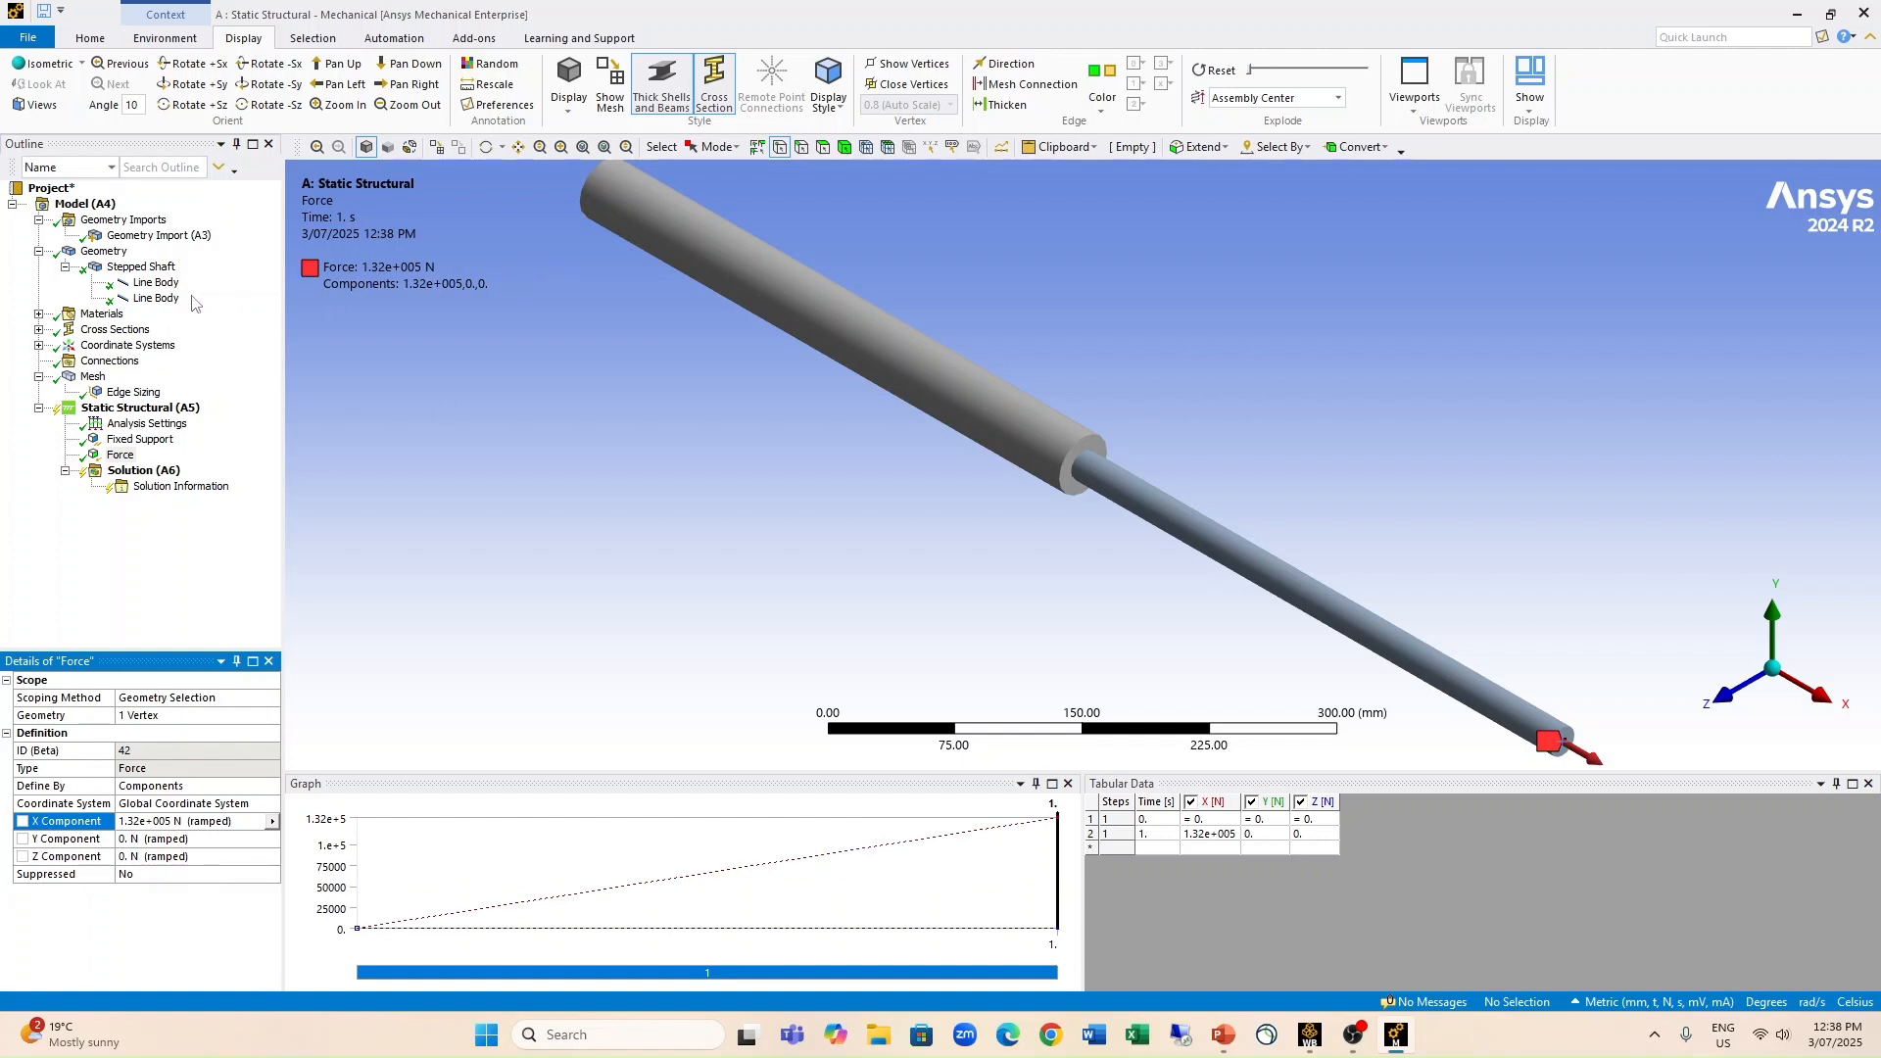
Step: Insert a Directional Deformation result under the solution
click(137, 473)
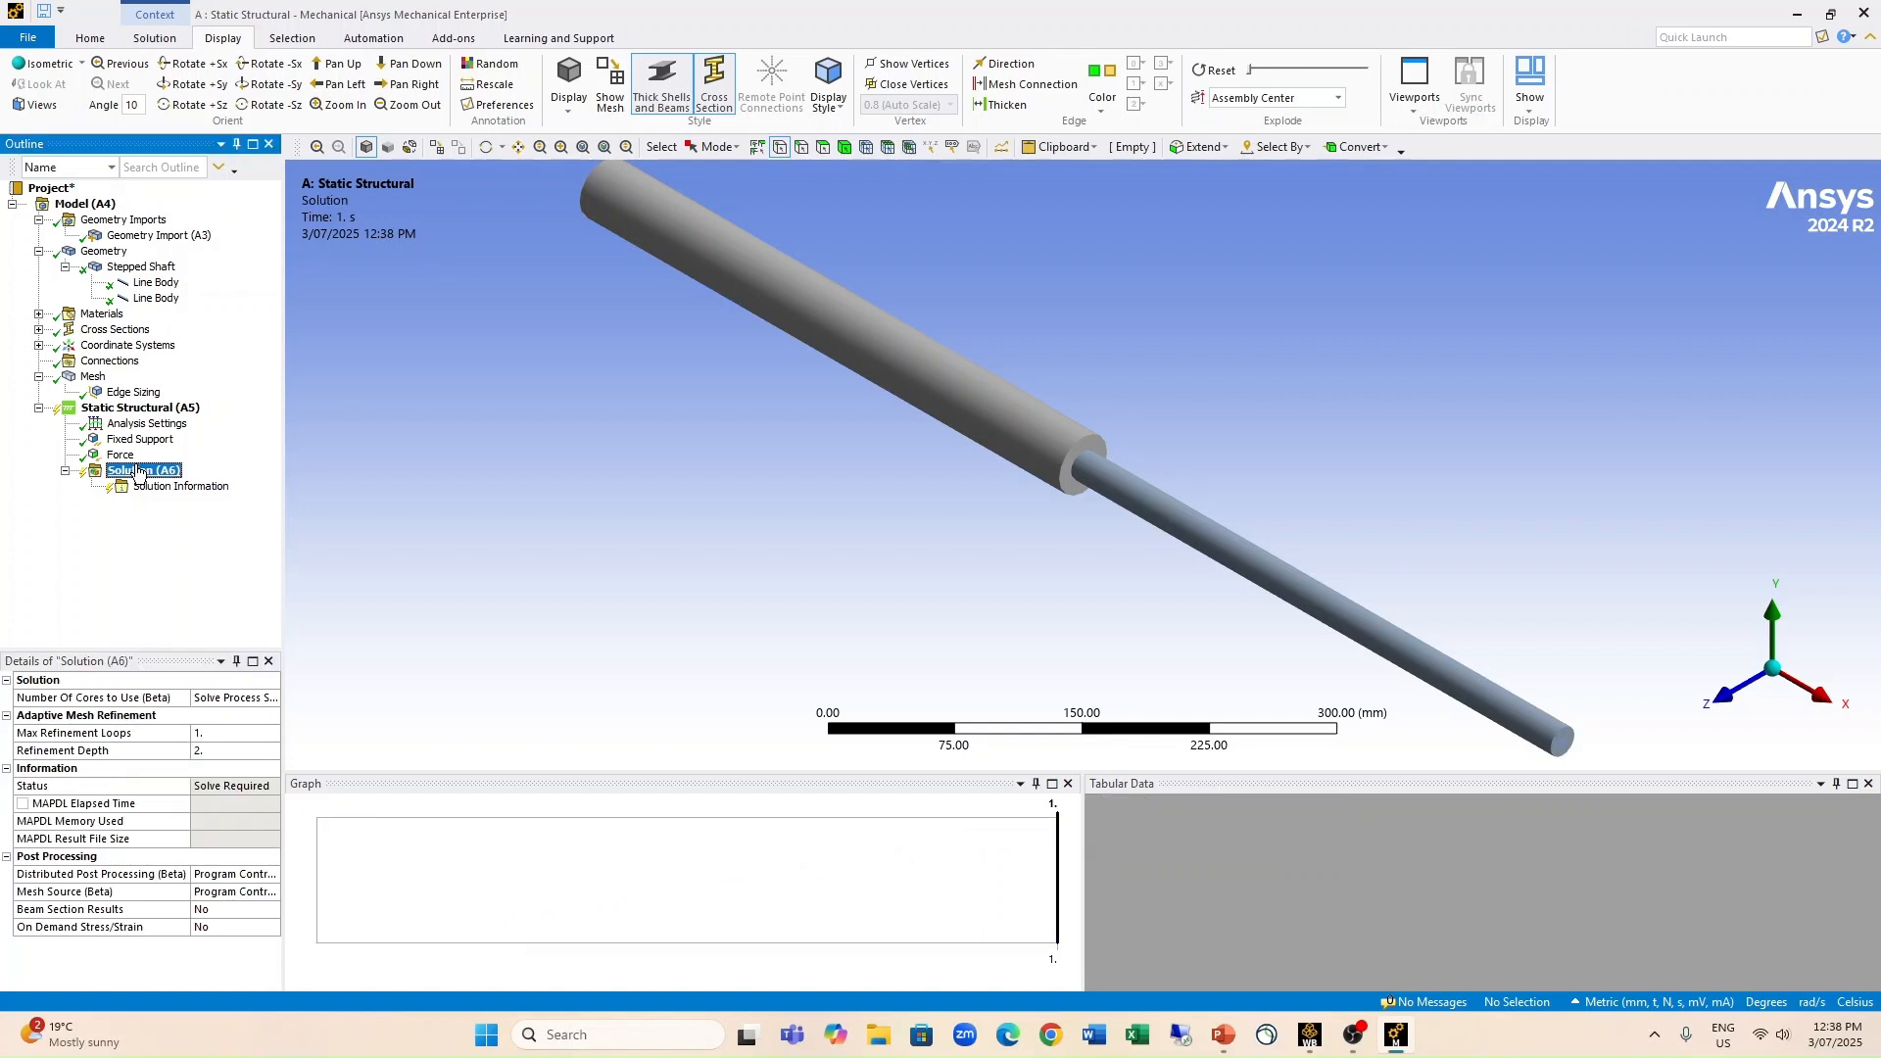
right_click(137, 472)
mouse_move(244, 479)
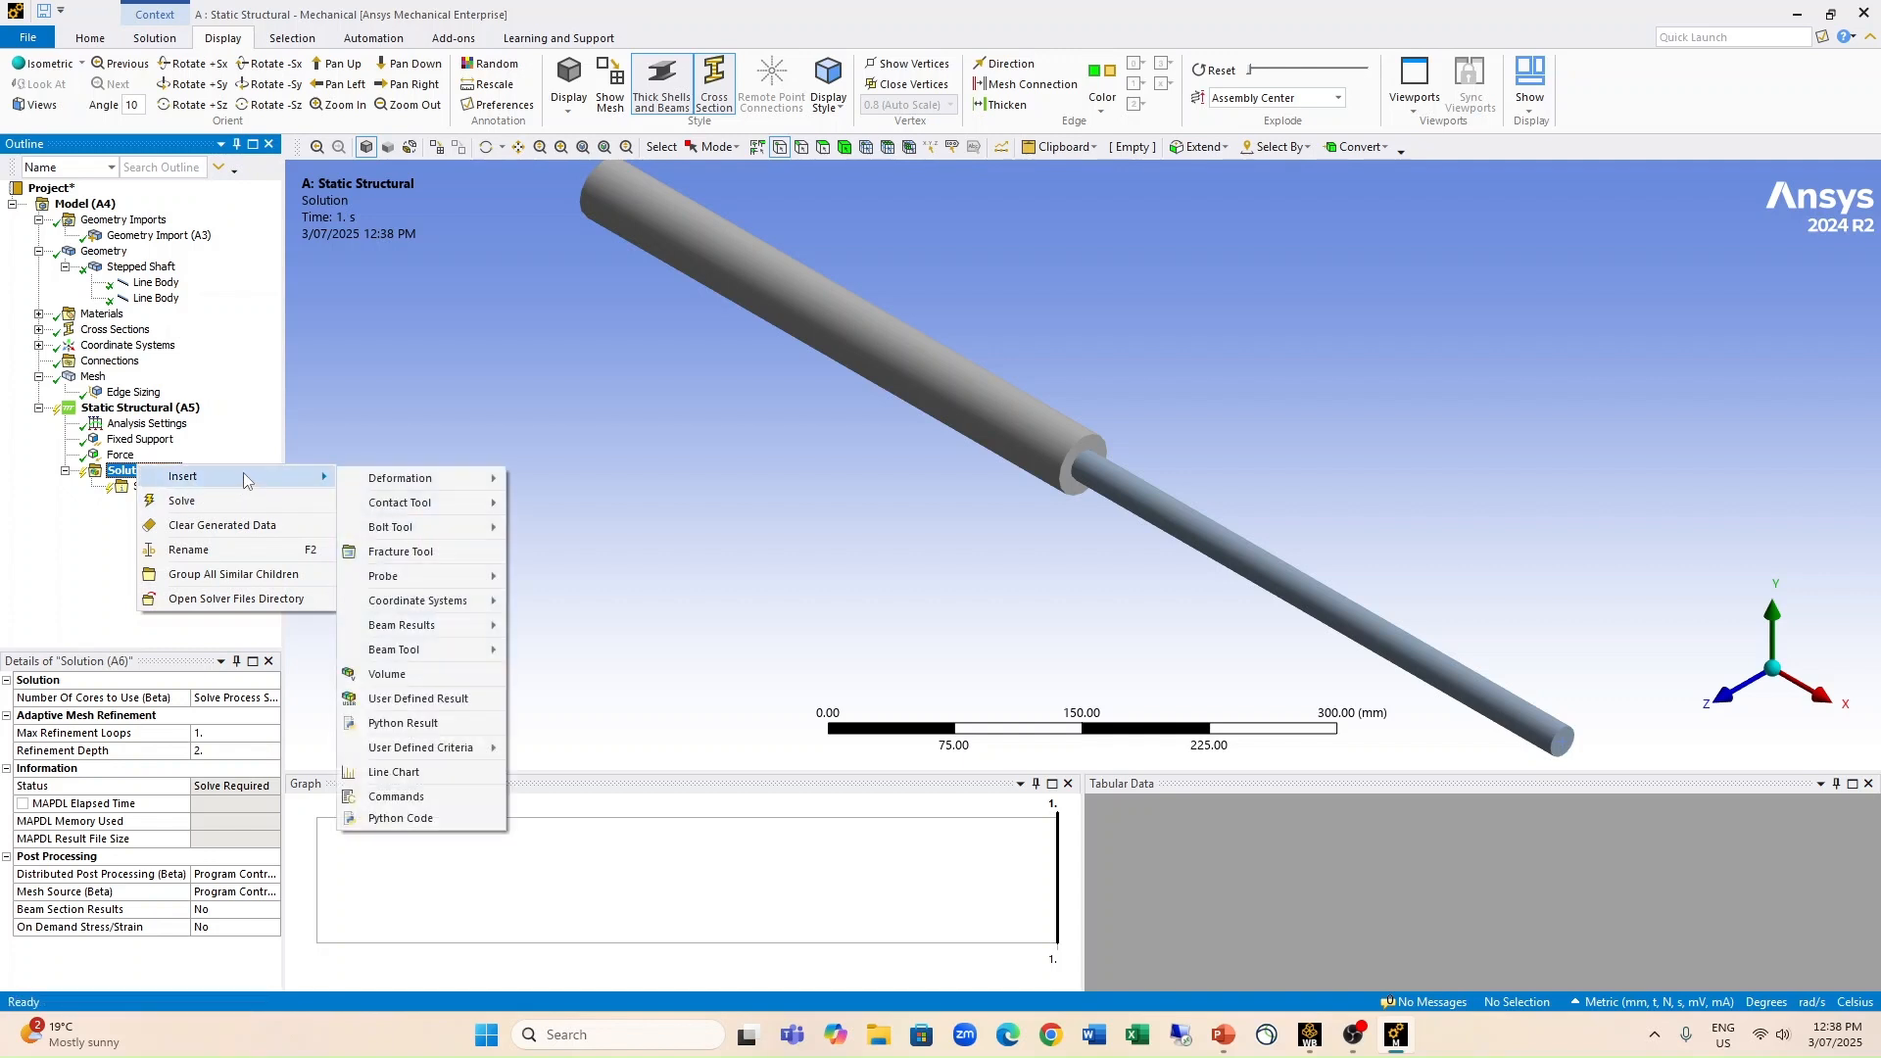
mouse_move(410, 490)
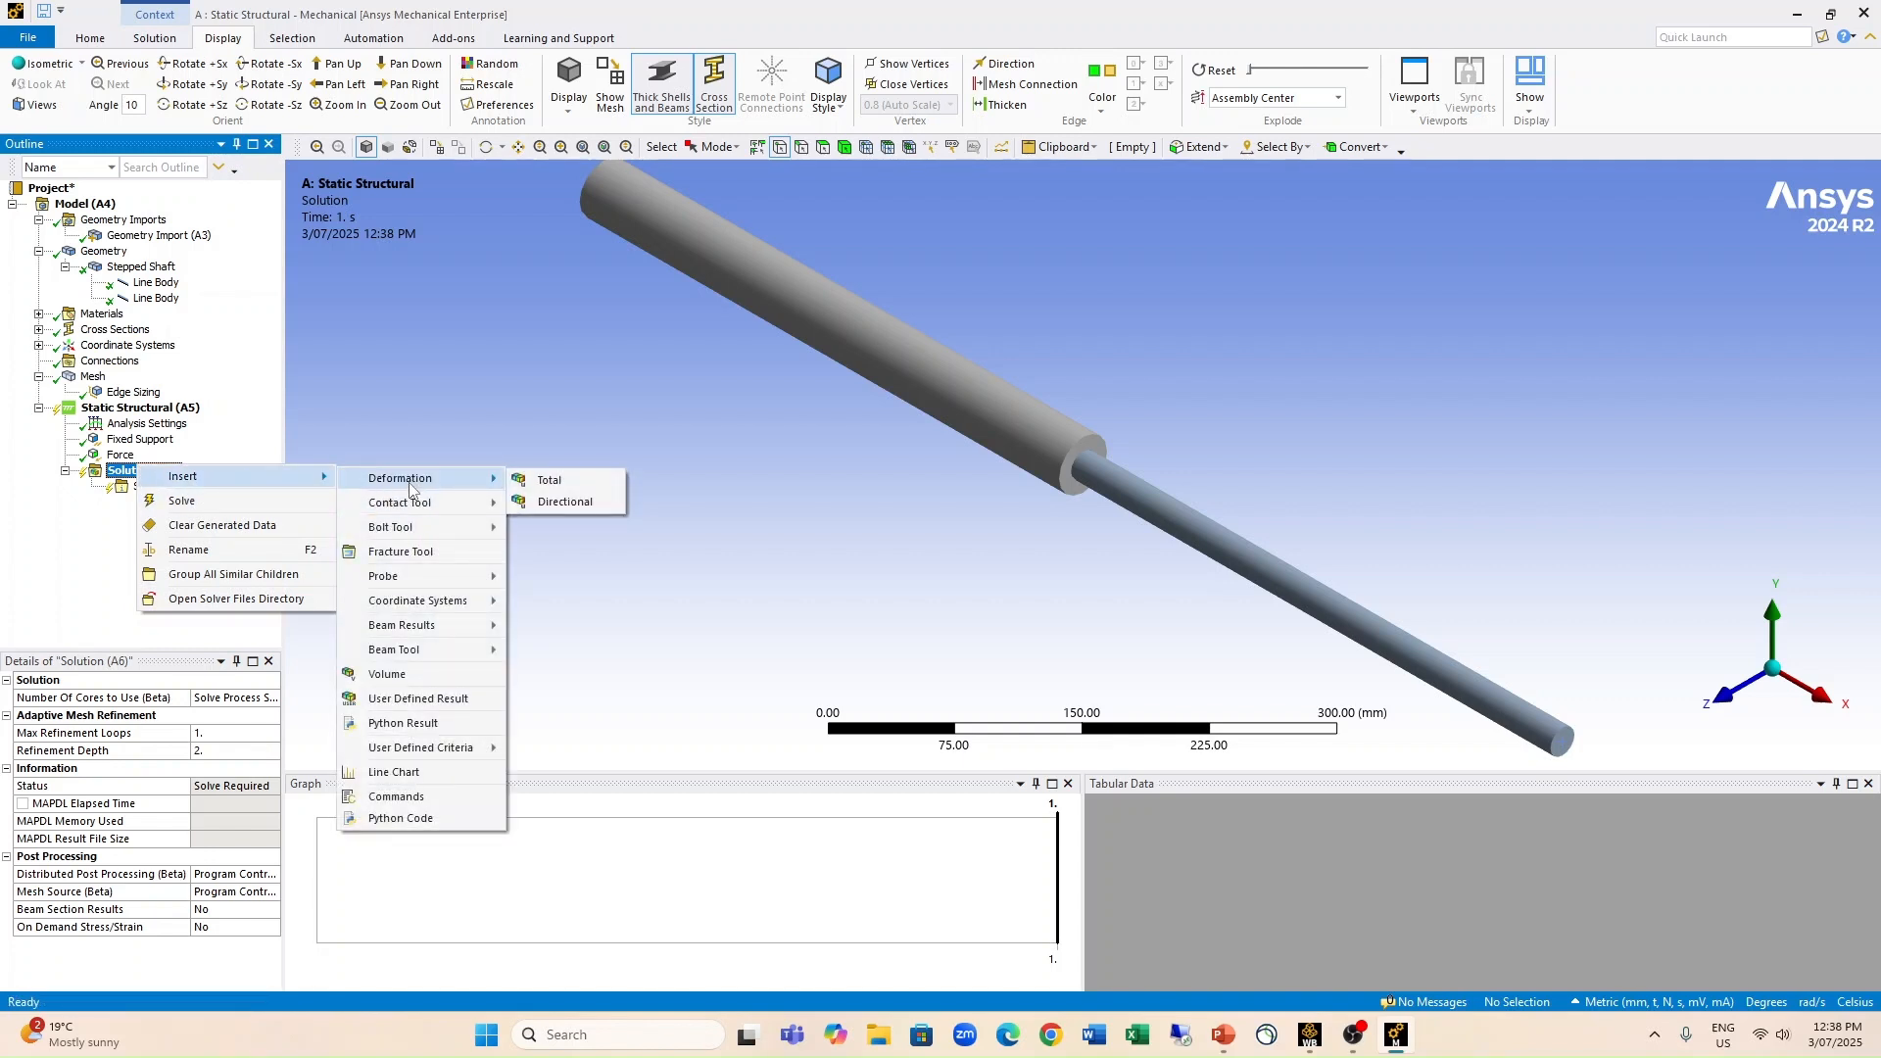
click(560, 505)
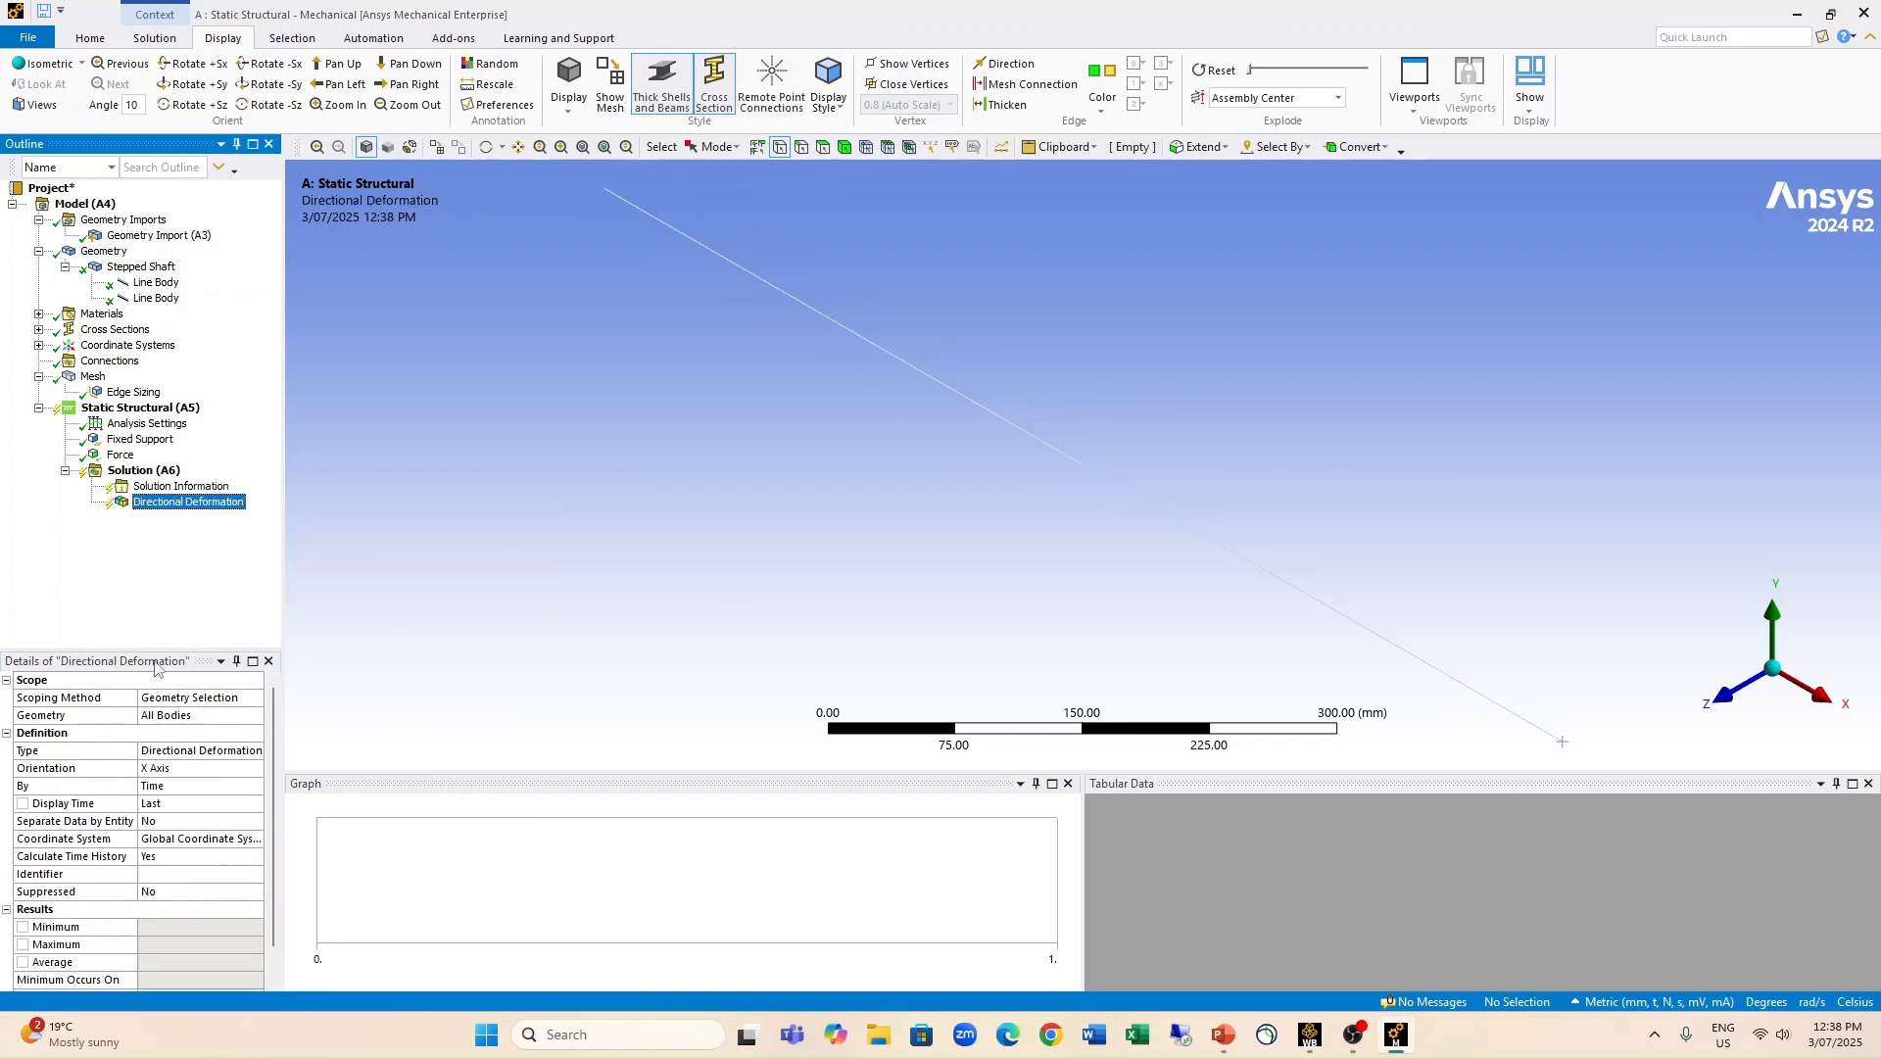
Step: Scope the directional deformation result to the edge of the thicker shaft segment
click(169, 717)
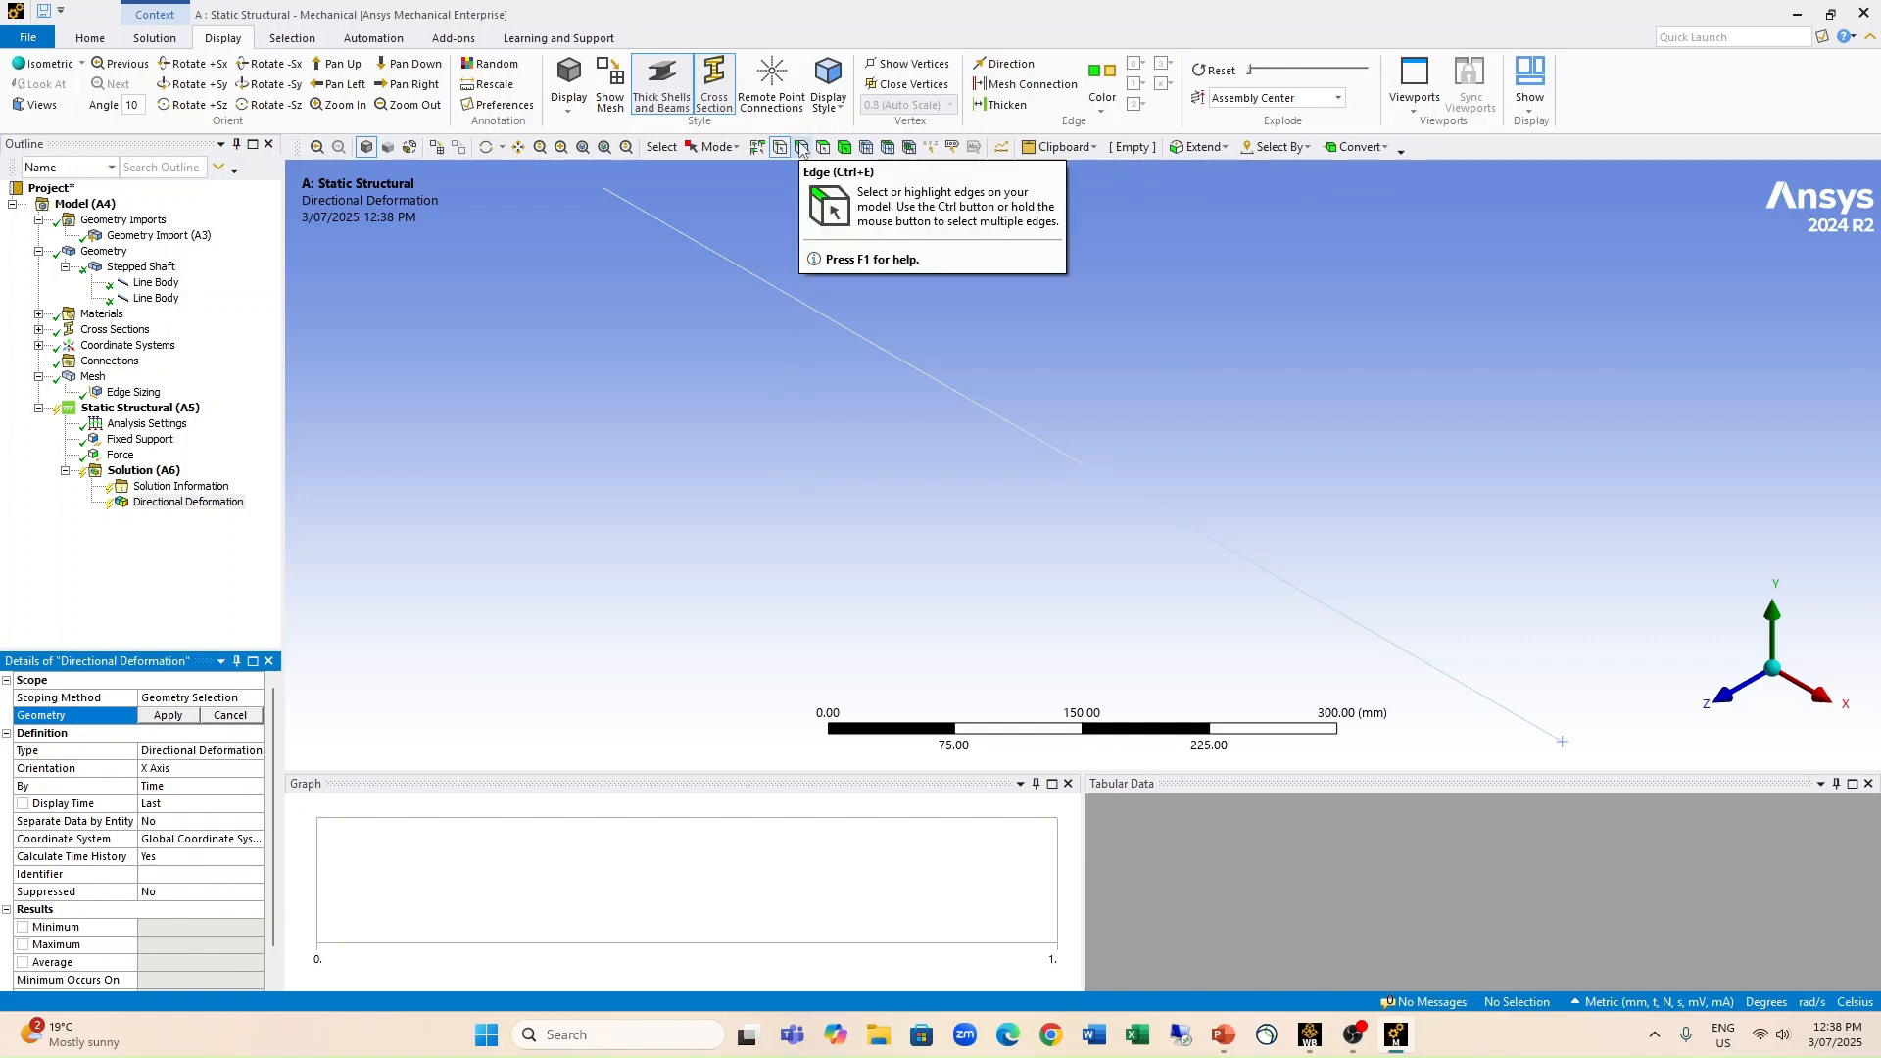
click(802, 148)
click(831, 331)
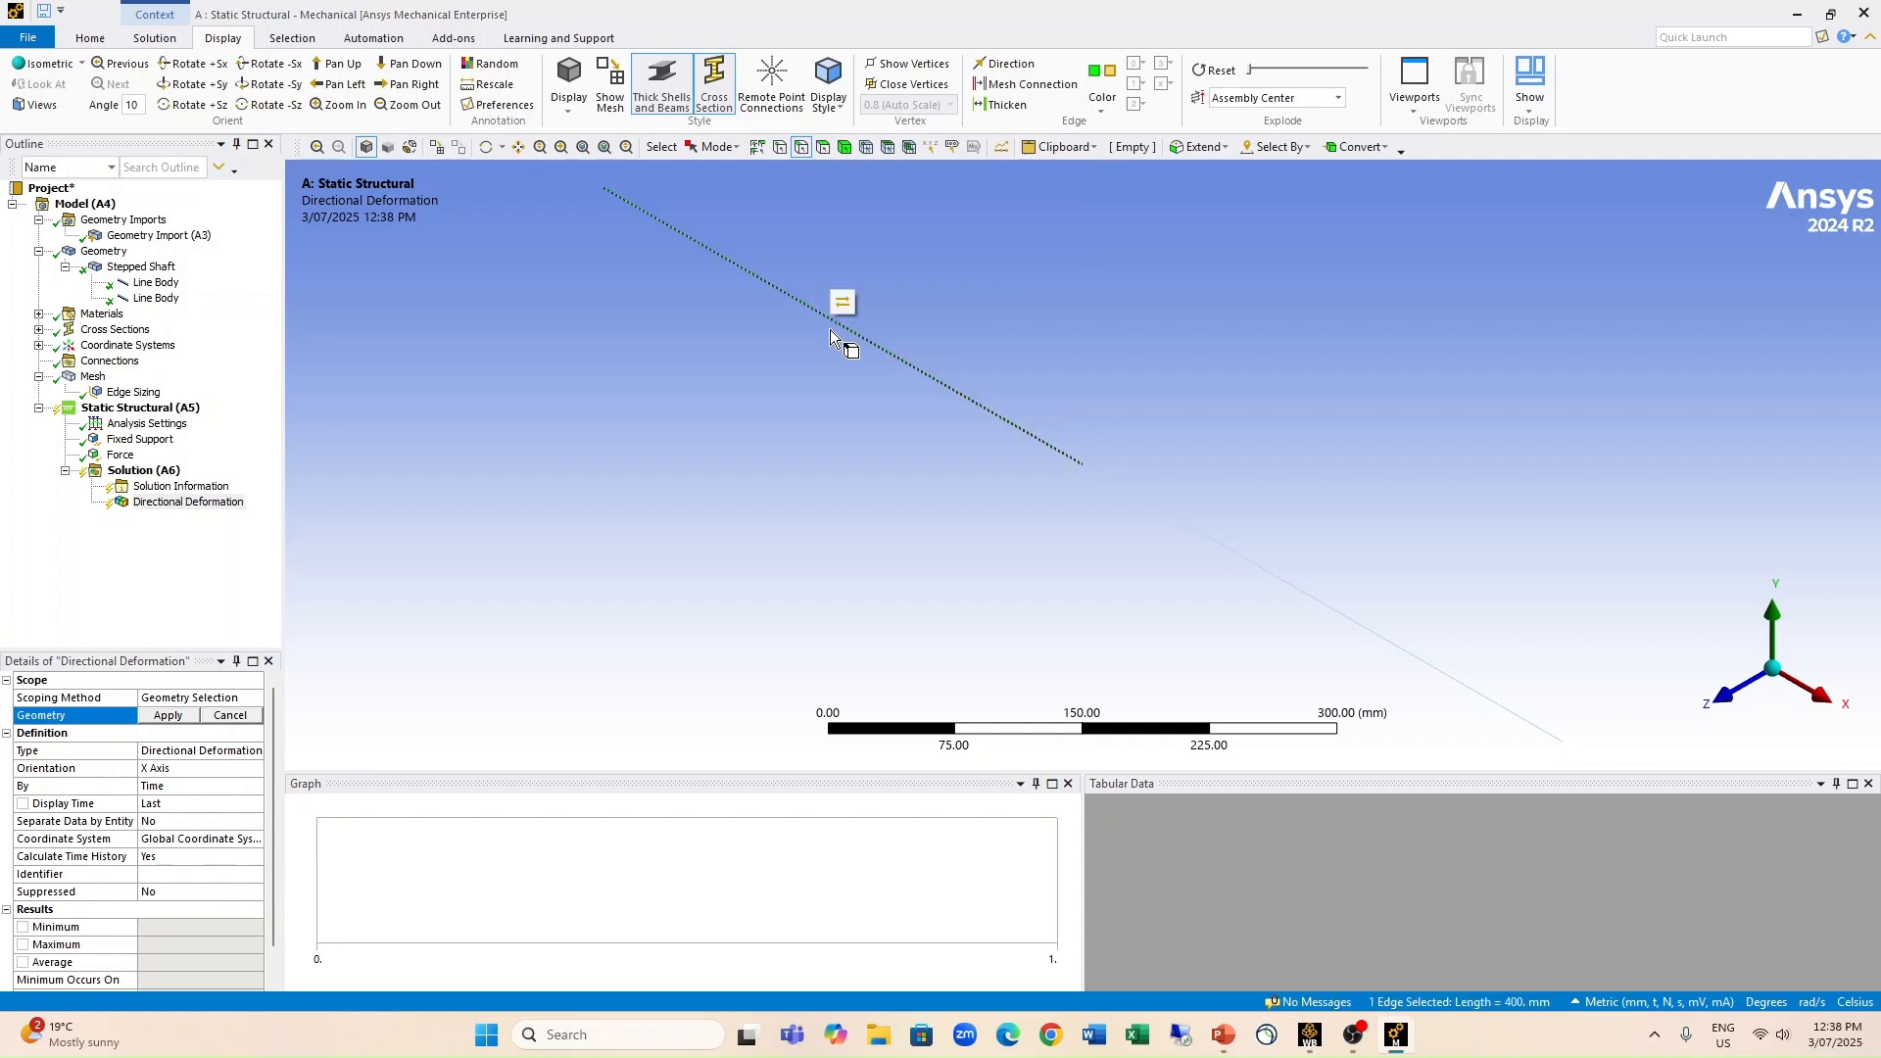
click(167, 716)
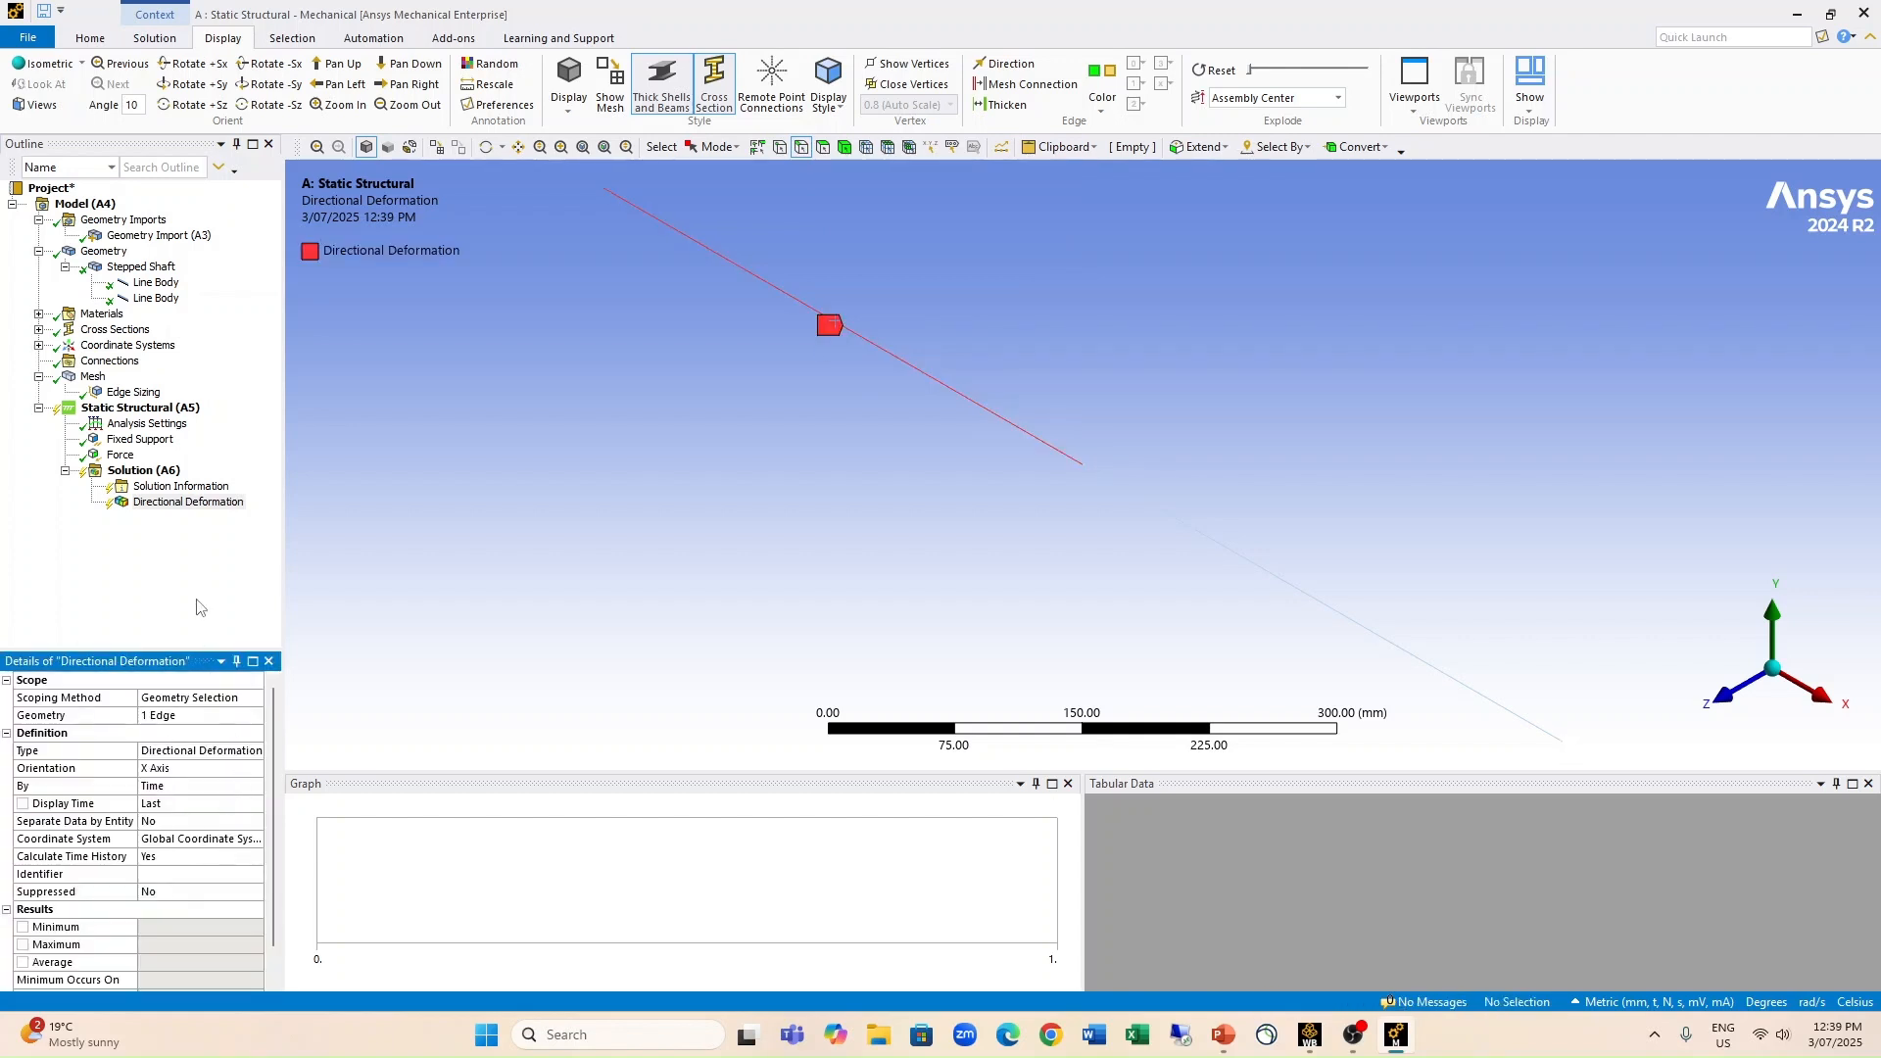
Step: Insert a second Directional Deformation result under the solution and scope it to the edge of the thinner shaft segment
right_click(141, 479)
mouse_move(196, 485)
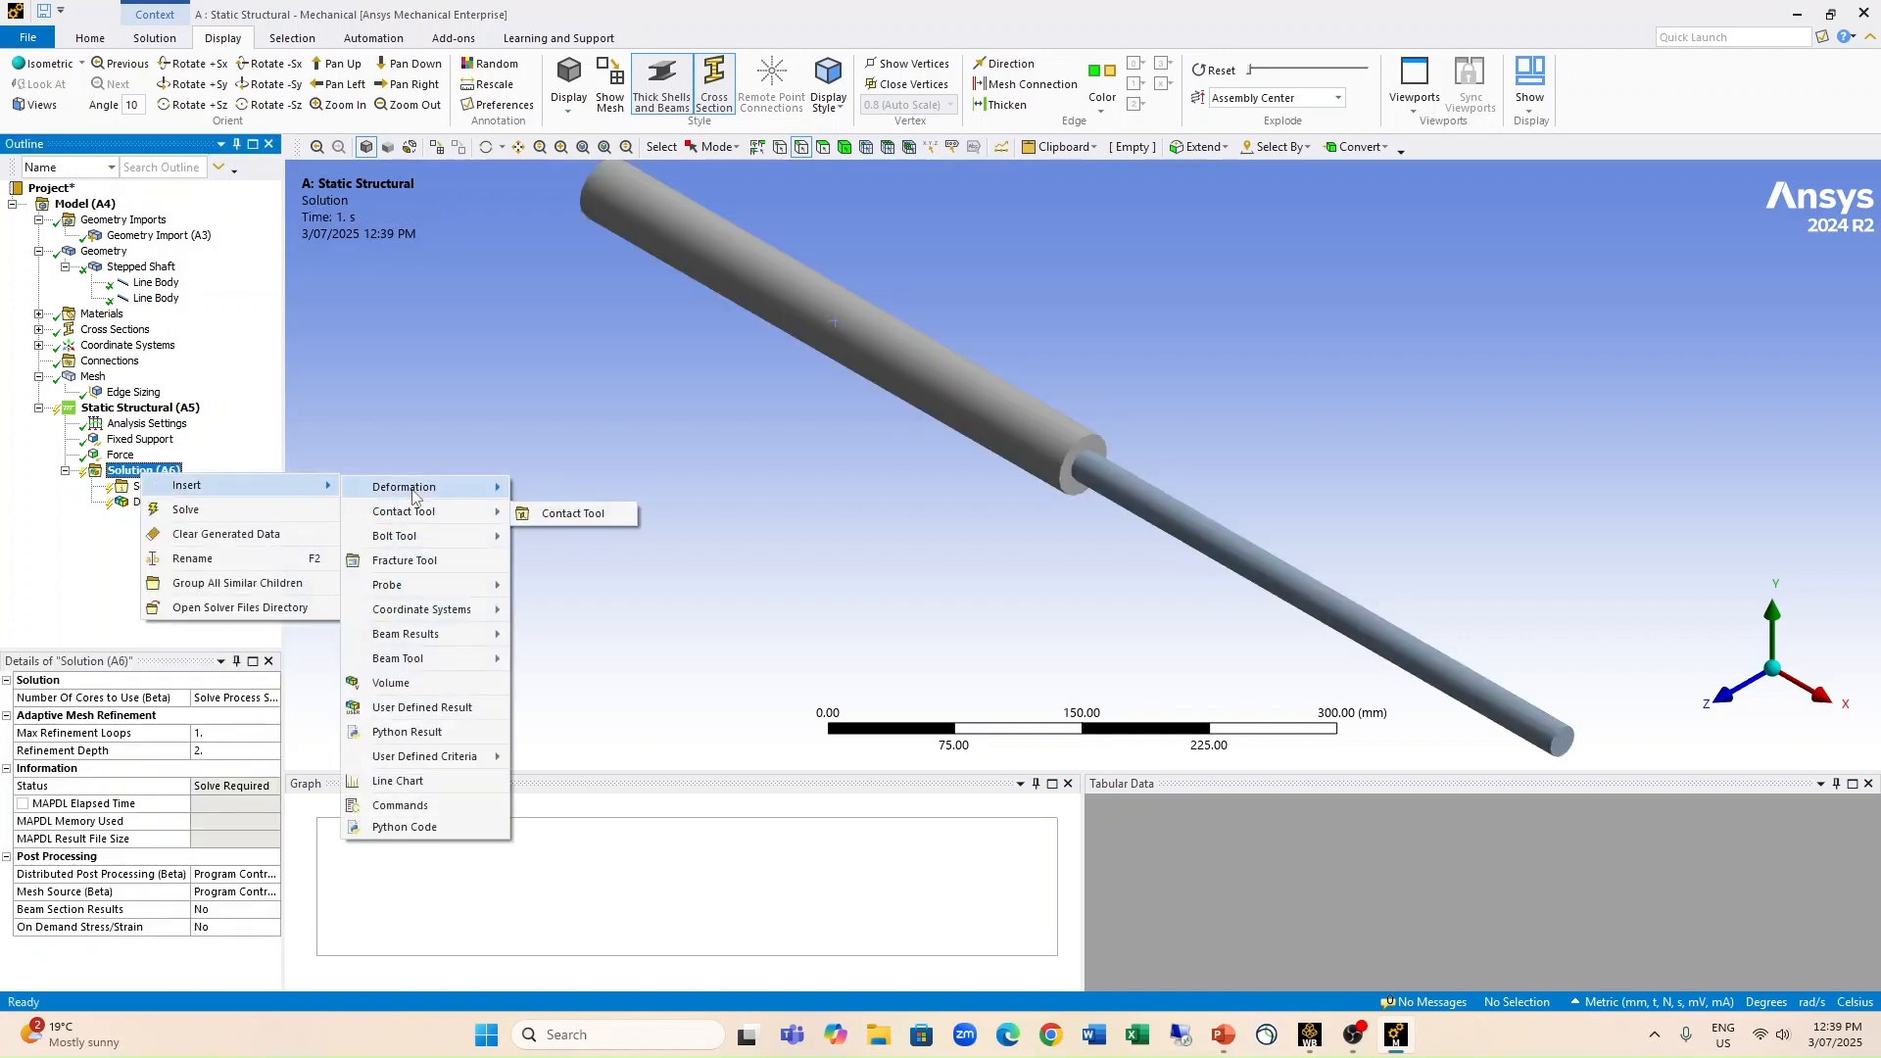
mouse_move(412, 490)
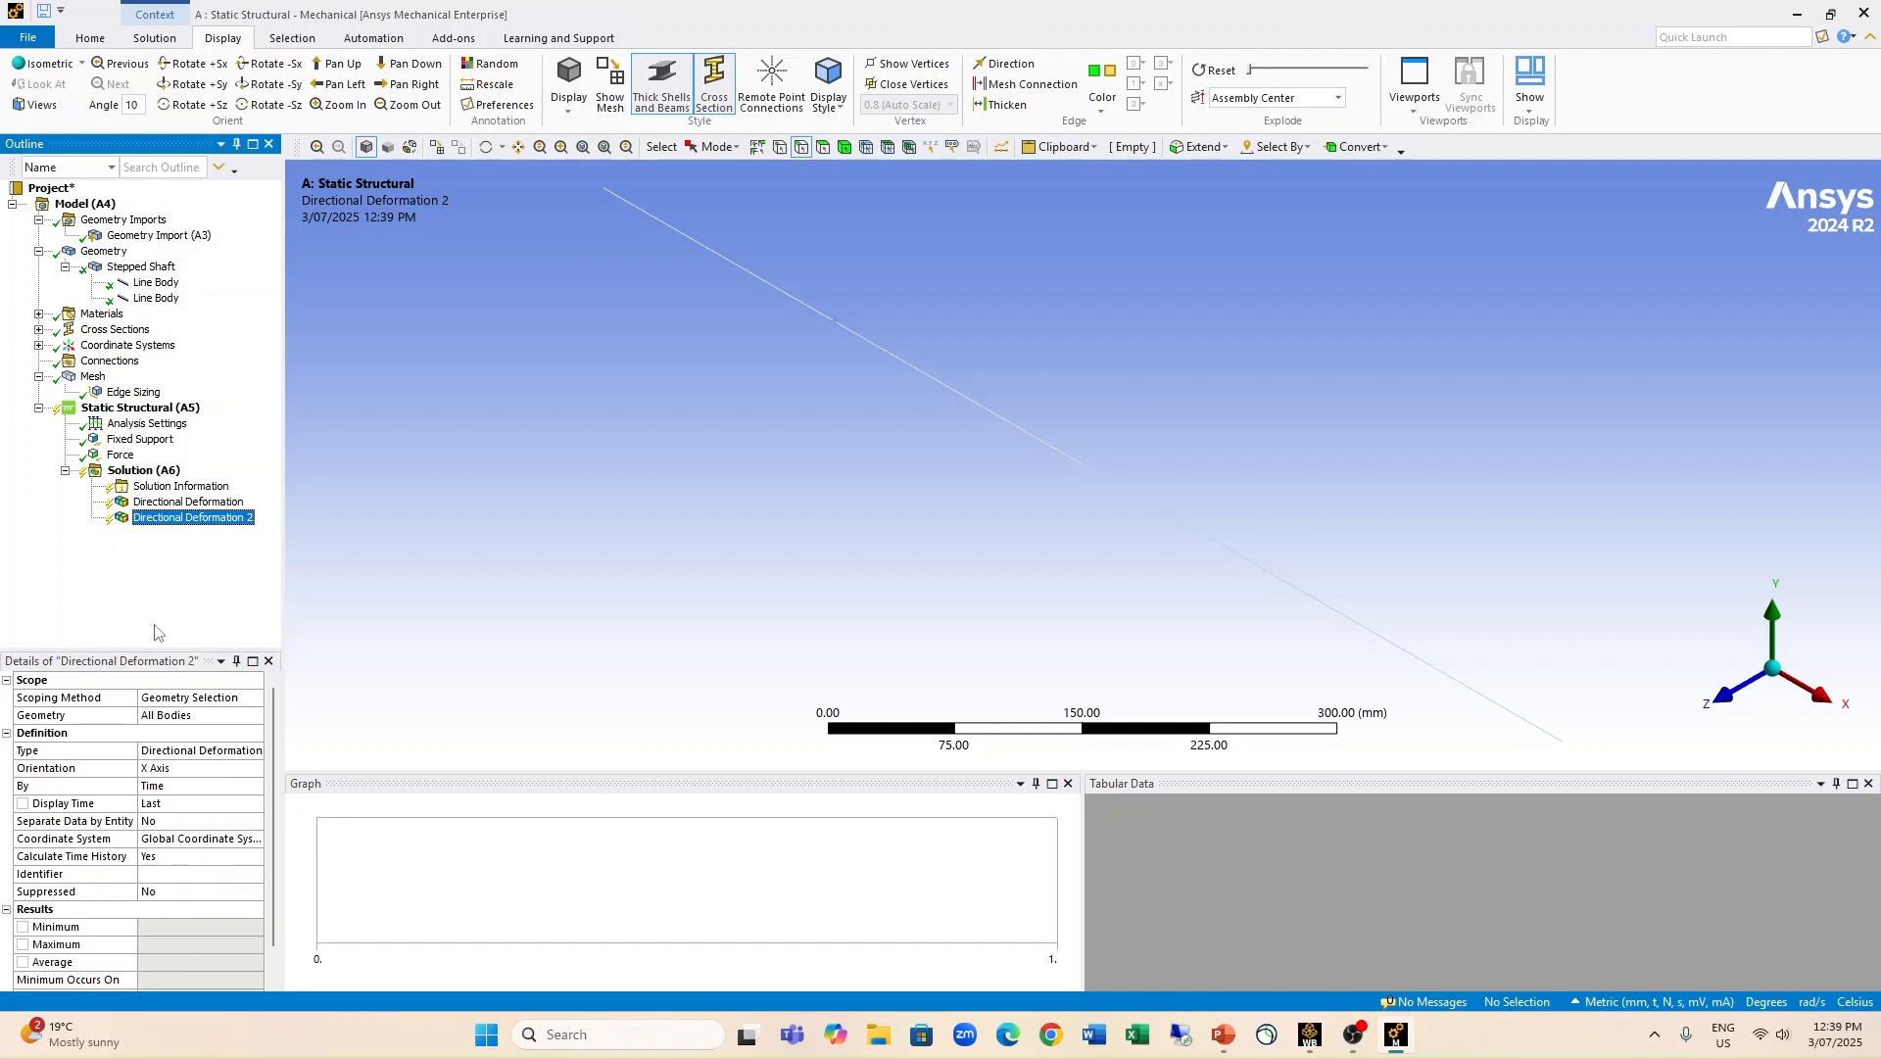
click(159, 715)
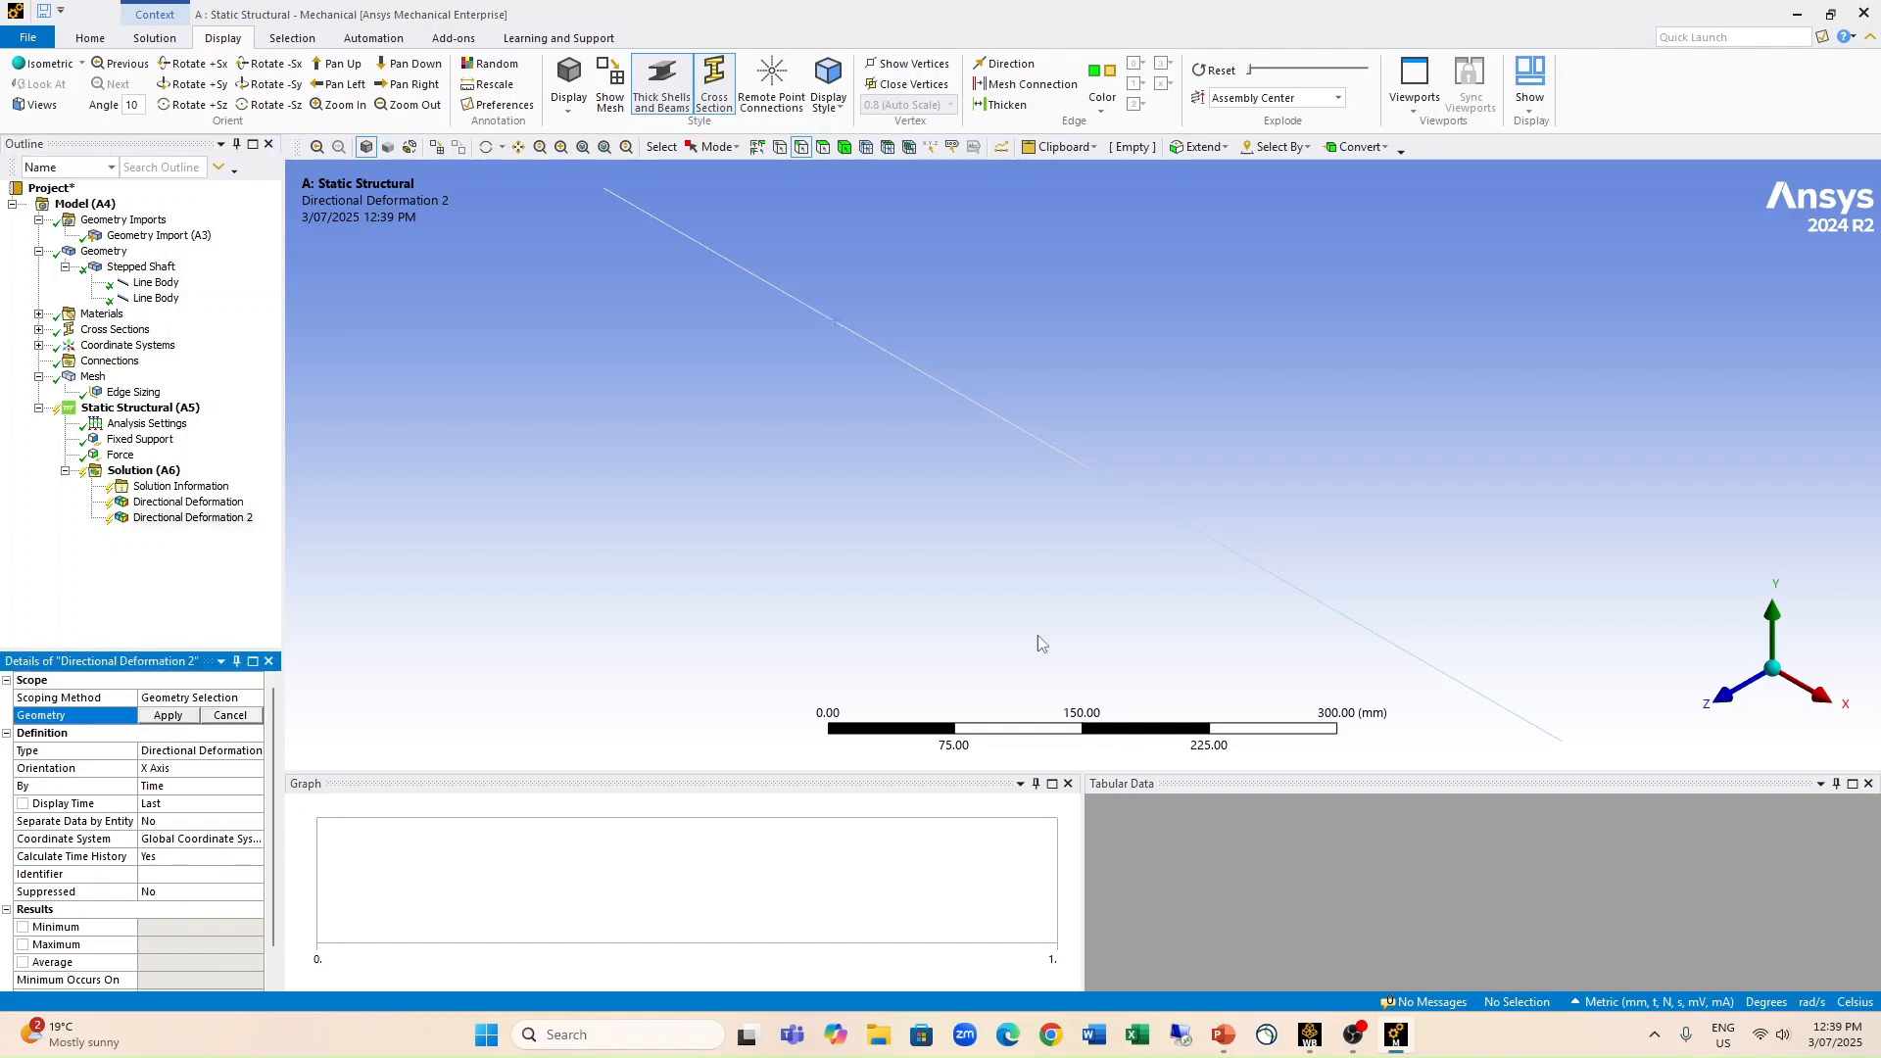
click(1175, 515)
click(172, 720)
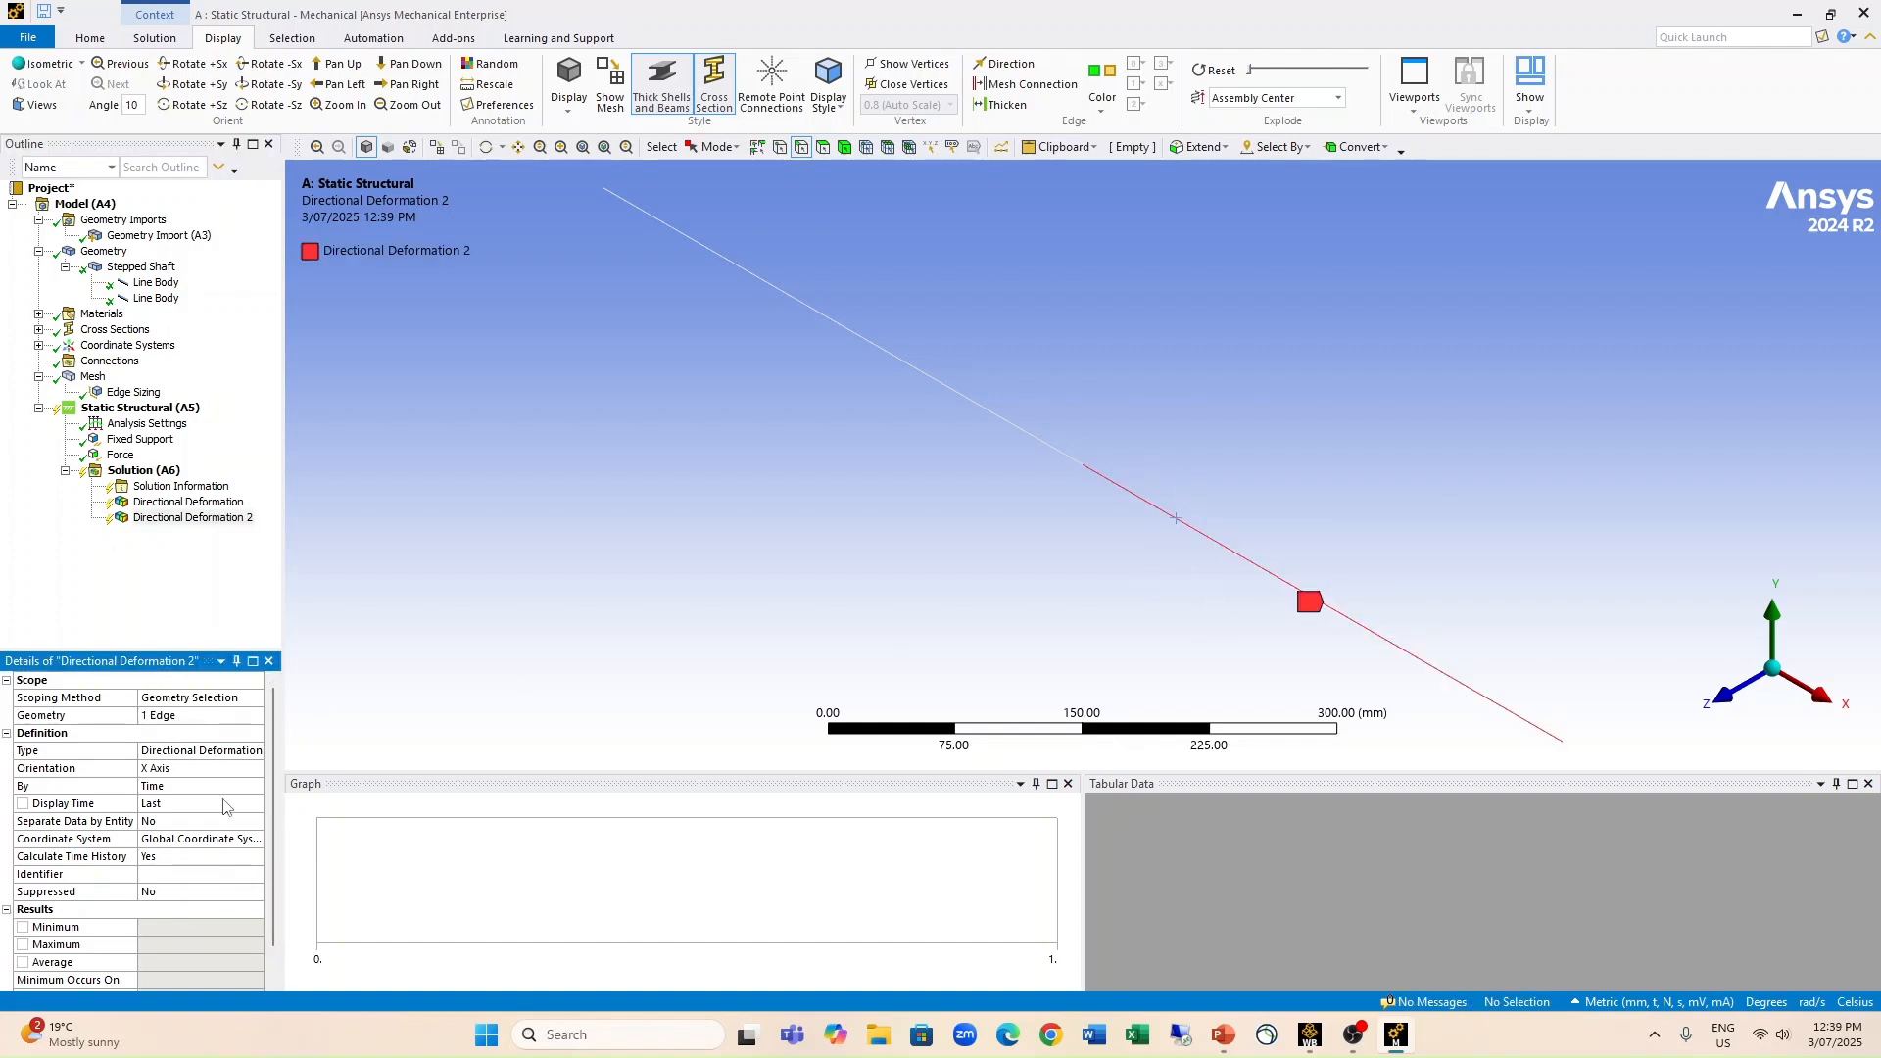
Step: Insert a Force Reaction probe under the solution and set its boundary condition to Fixed Support
right_click(117, 478)
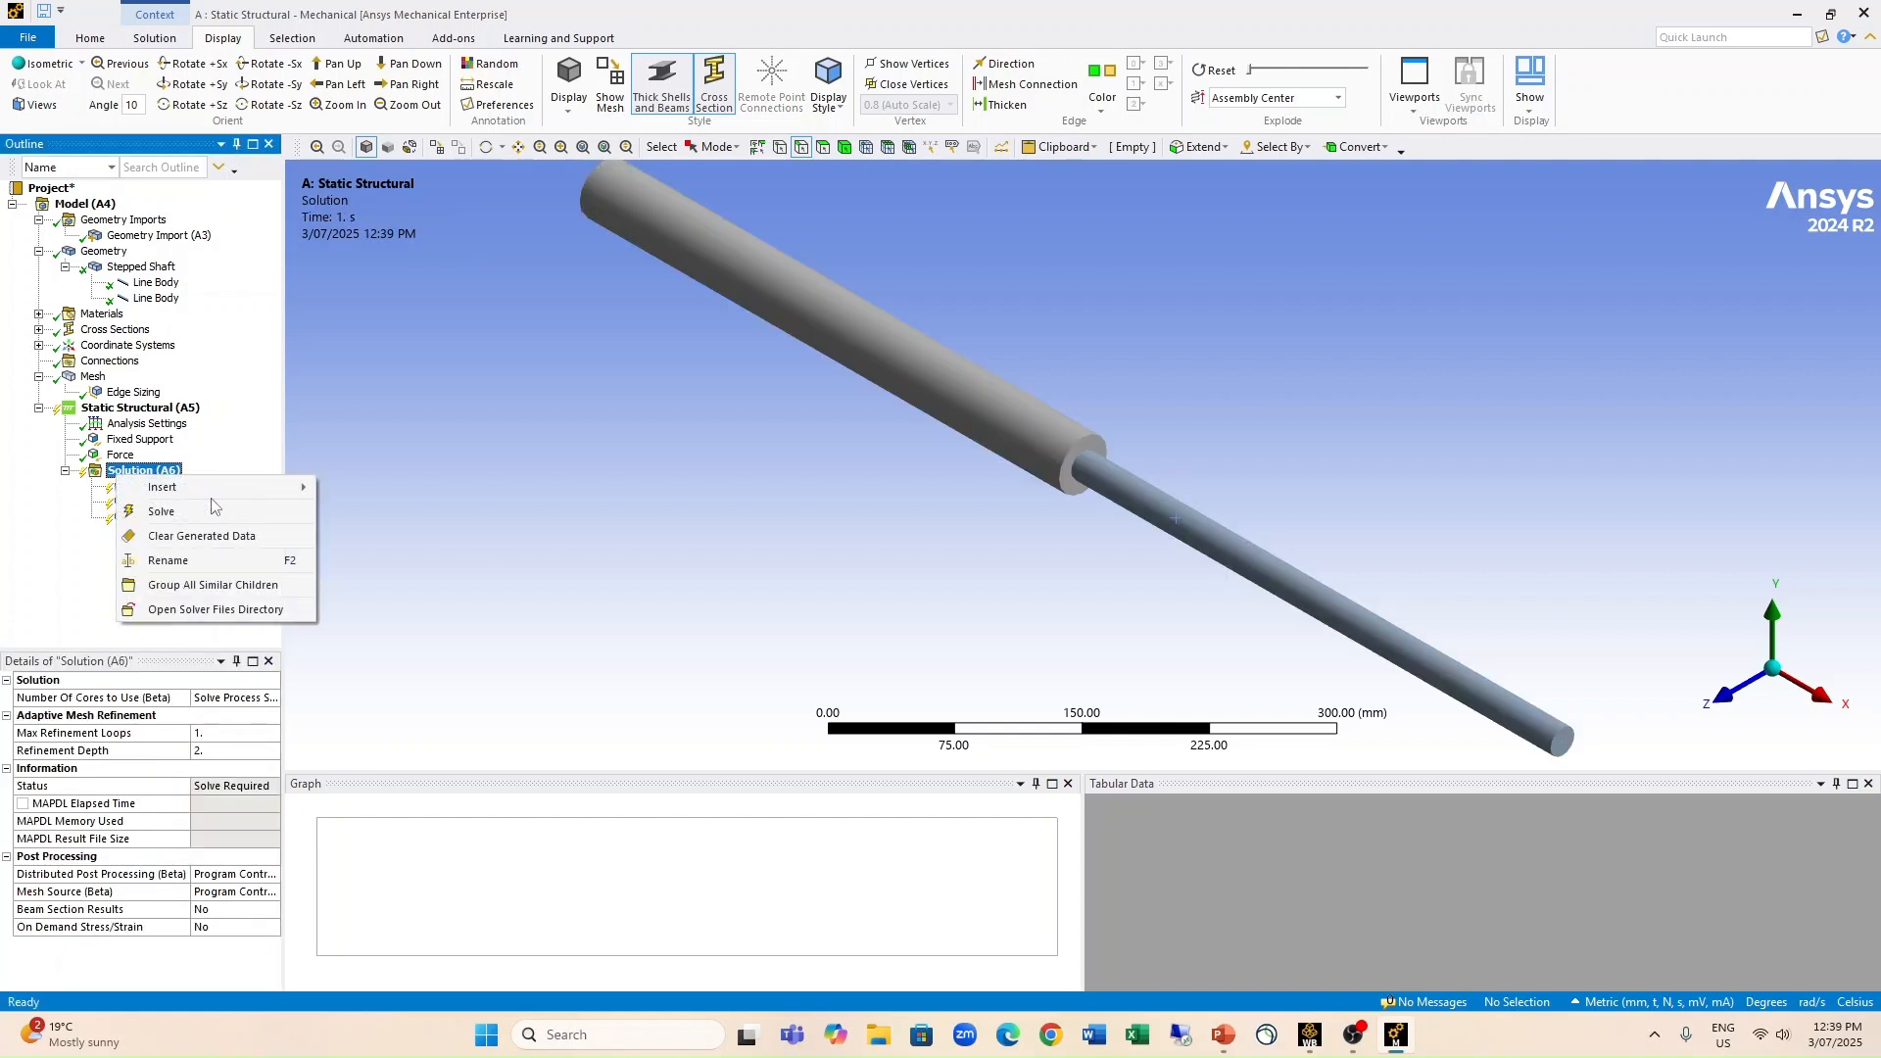
mouse_move(211, 490)
mouse_move(386, 586)
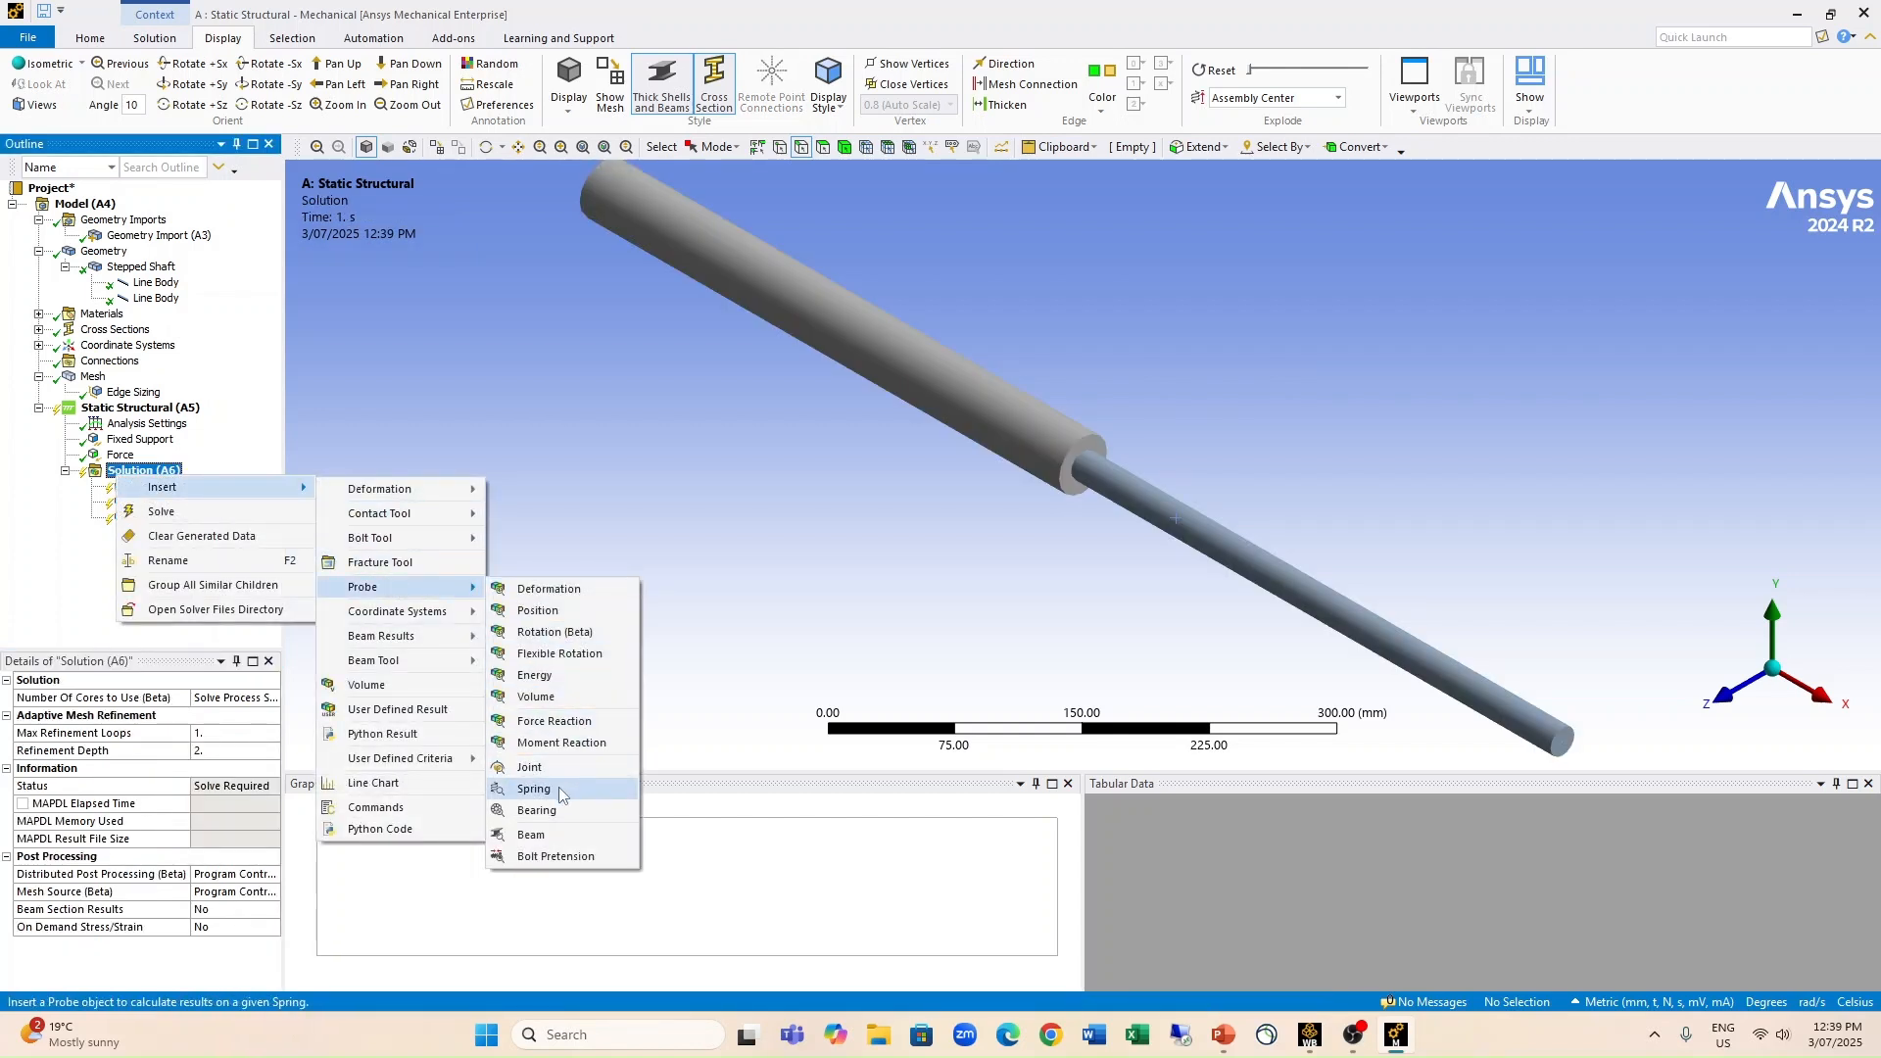
click(573, 729)
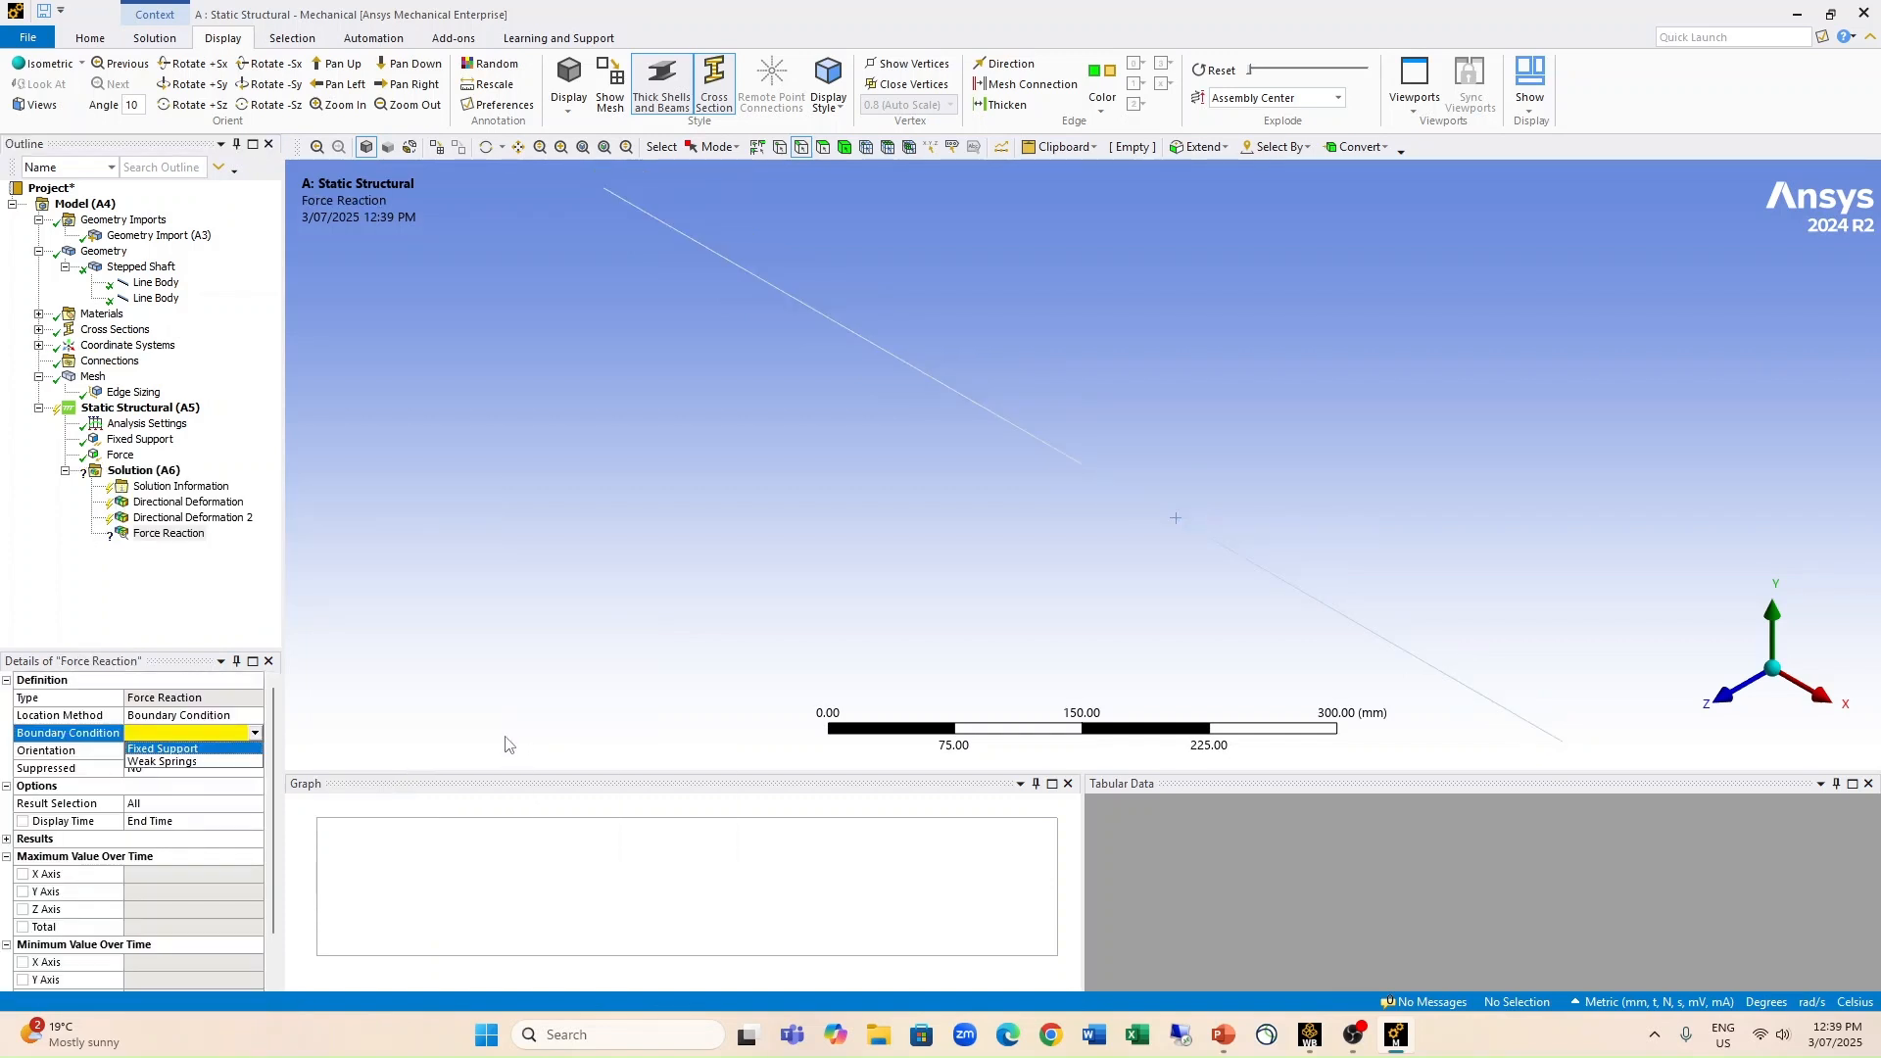
click(196, 732)
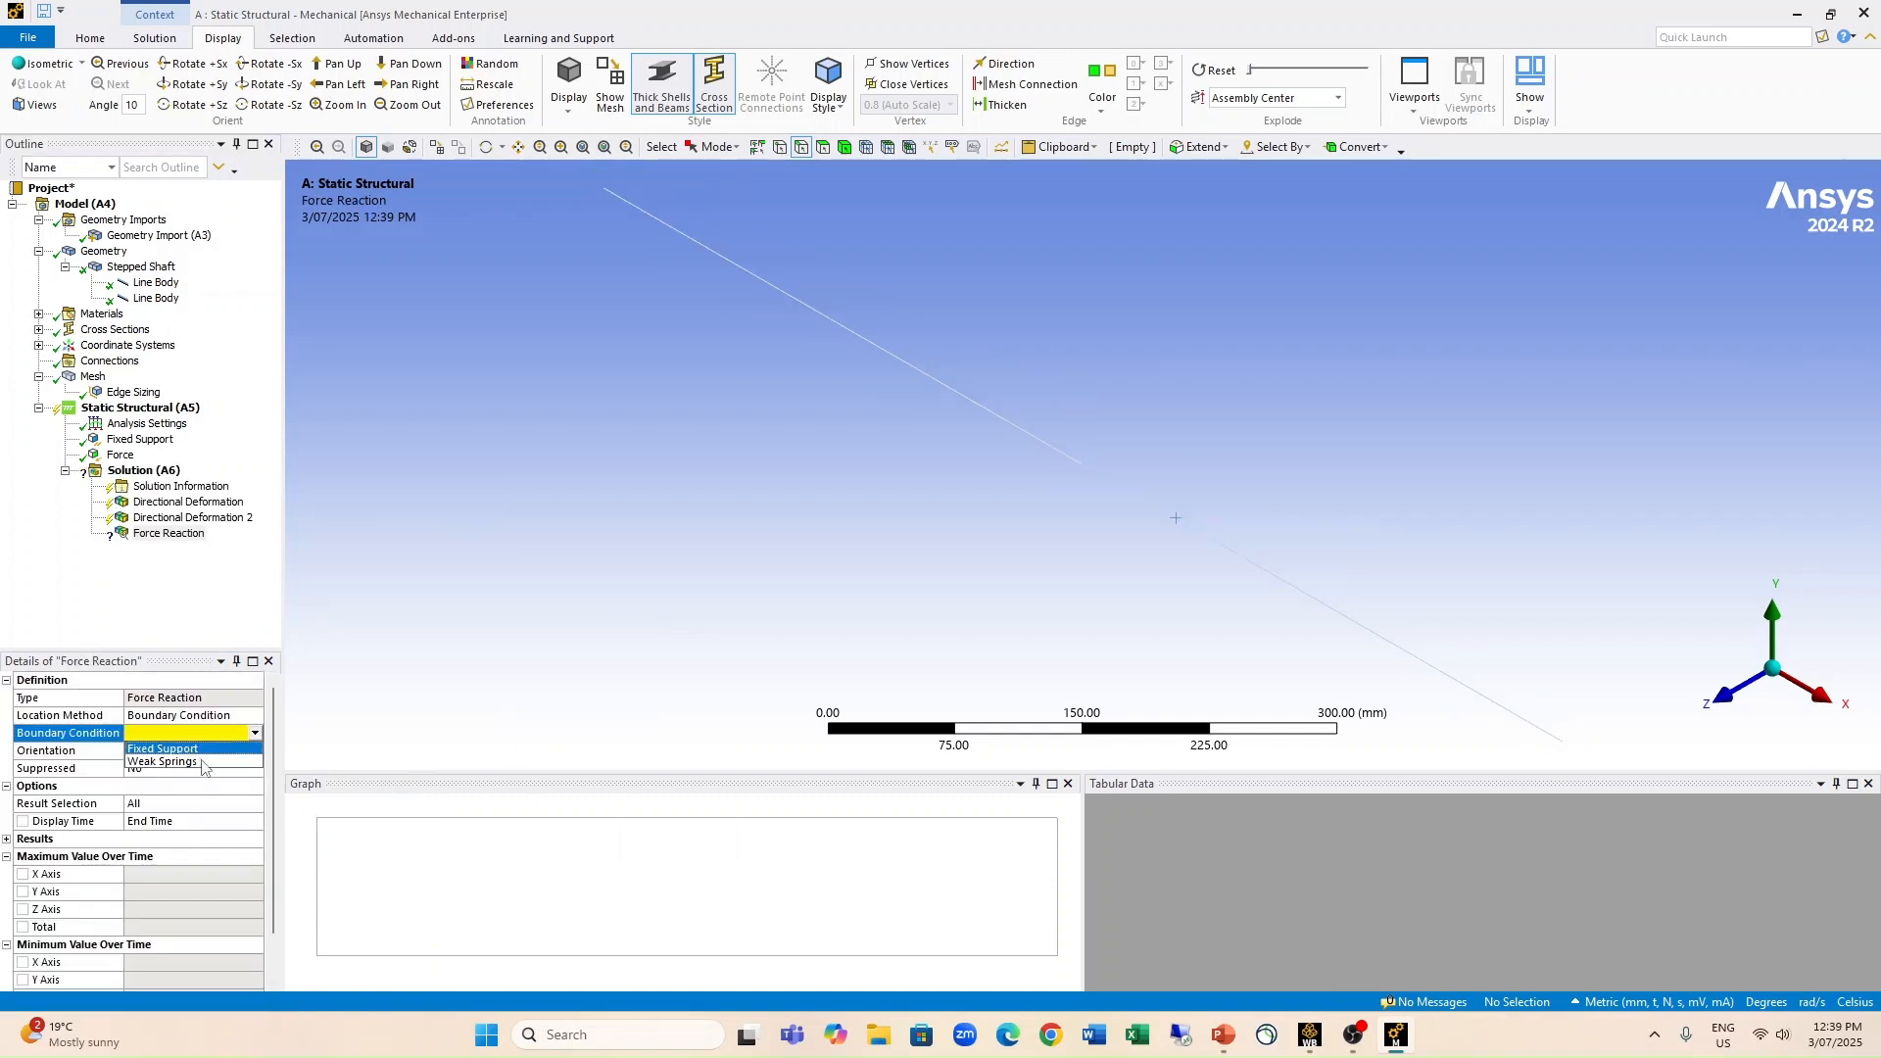
click(150, 752)
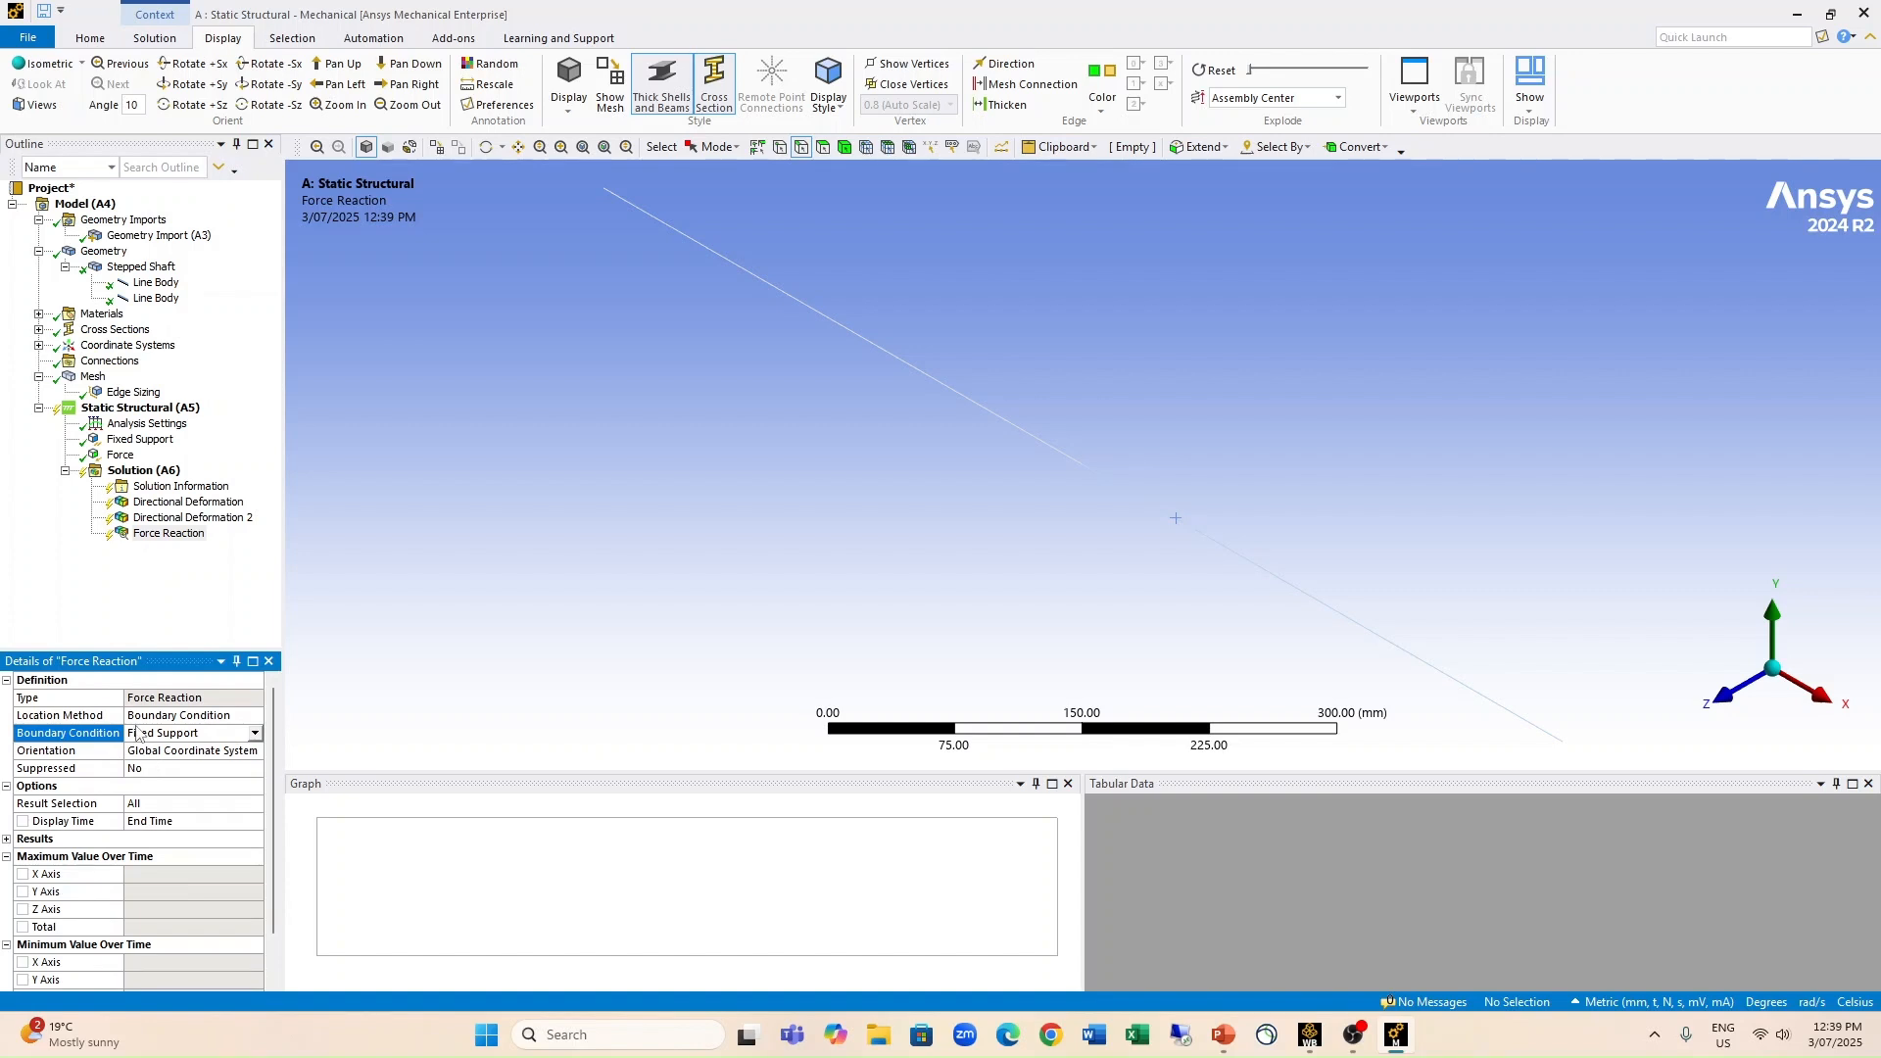
Step: Solve the static structural analysis of the stepped shaft
click(134, 473)
right_click(134, 476)
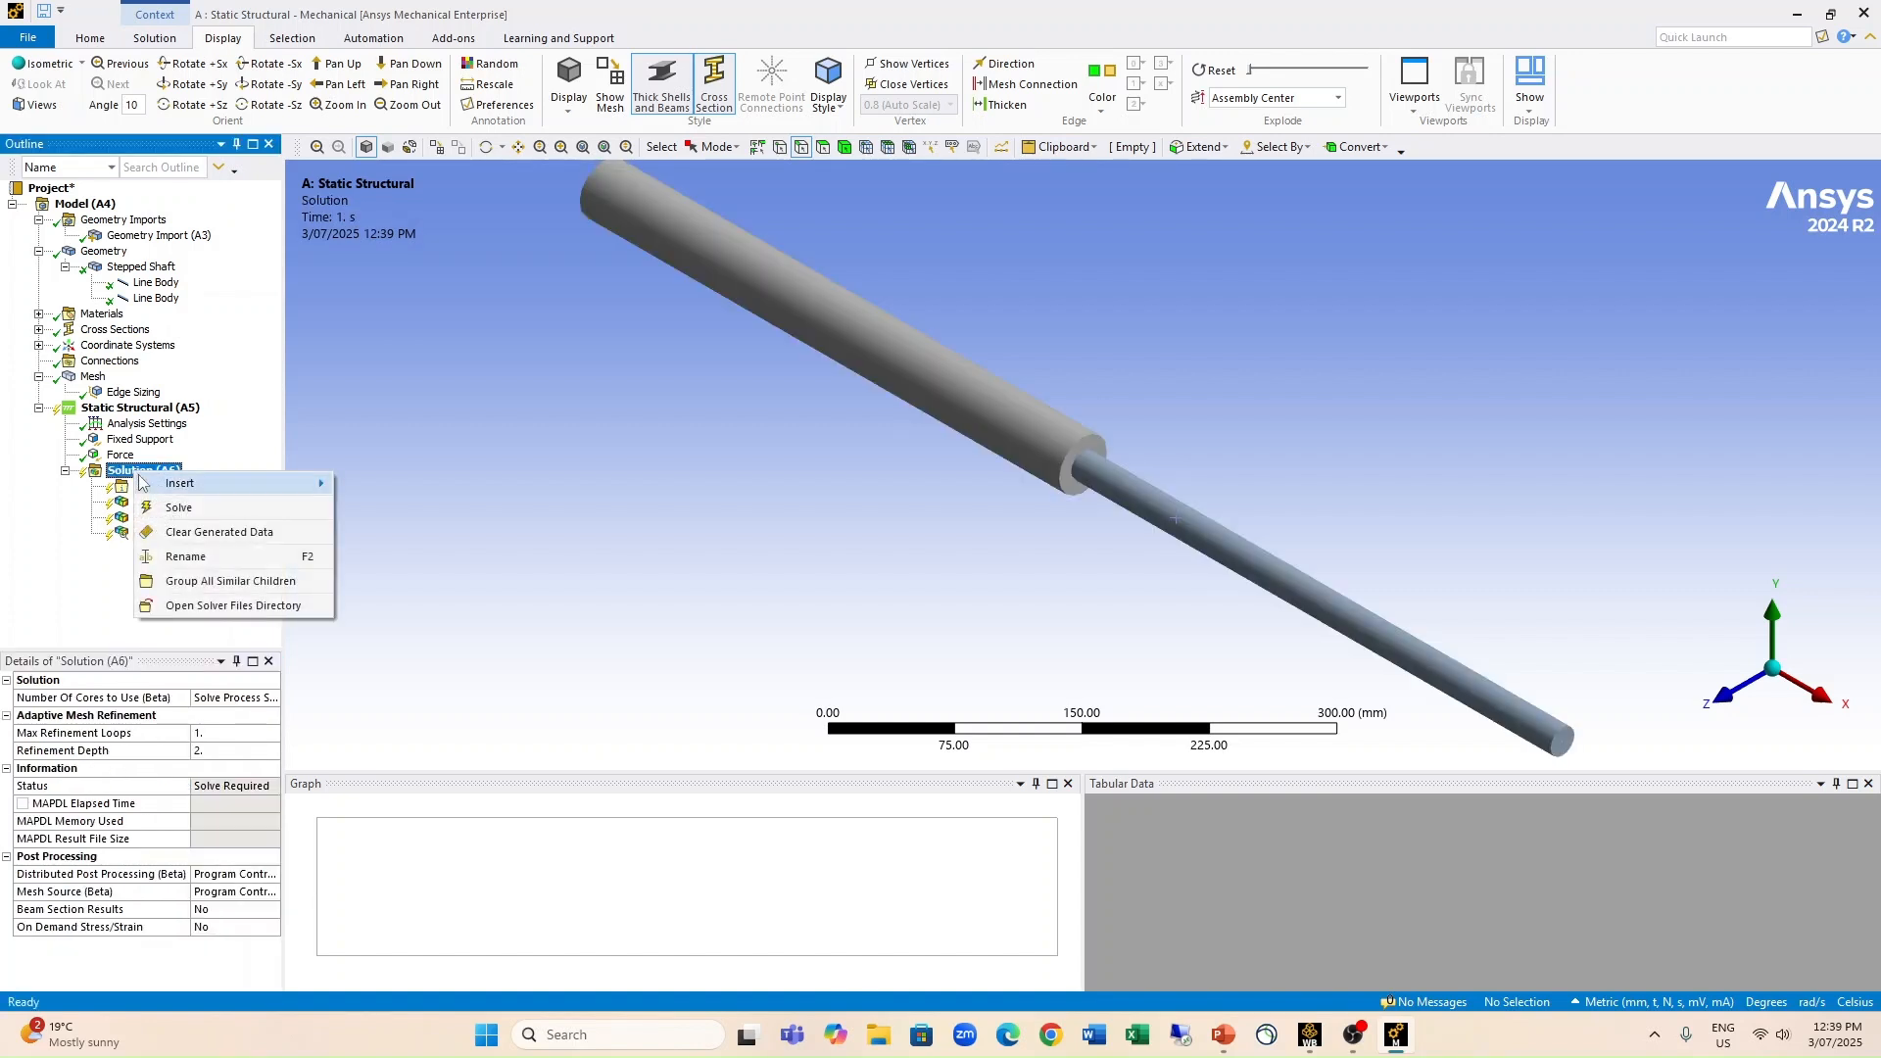
click(167, 509)
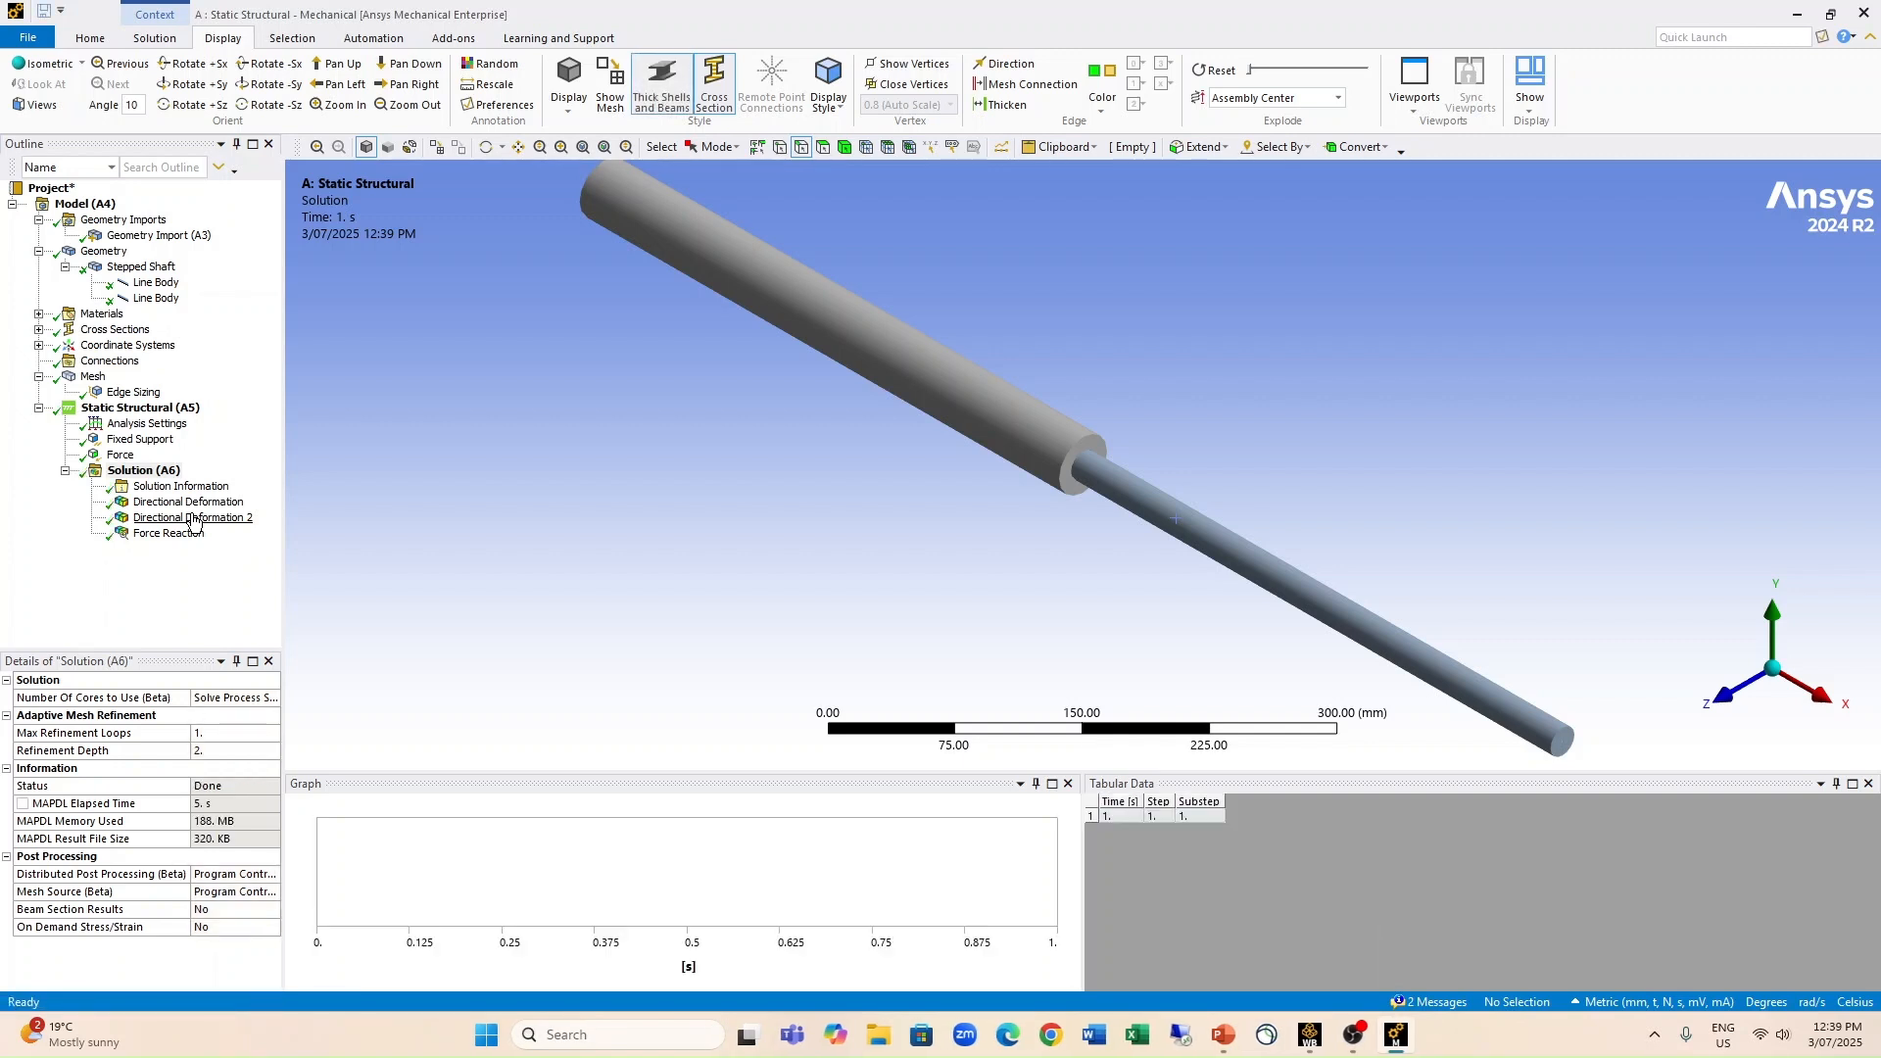
Step: Examine both segments' X-axis directional deformation results and the force reaction components at the fixed support
click(193, 519)
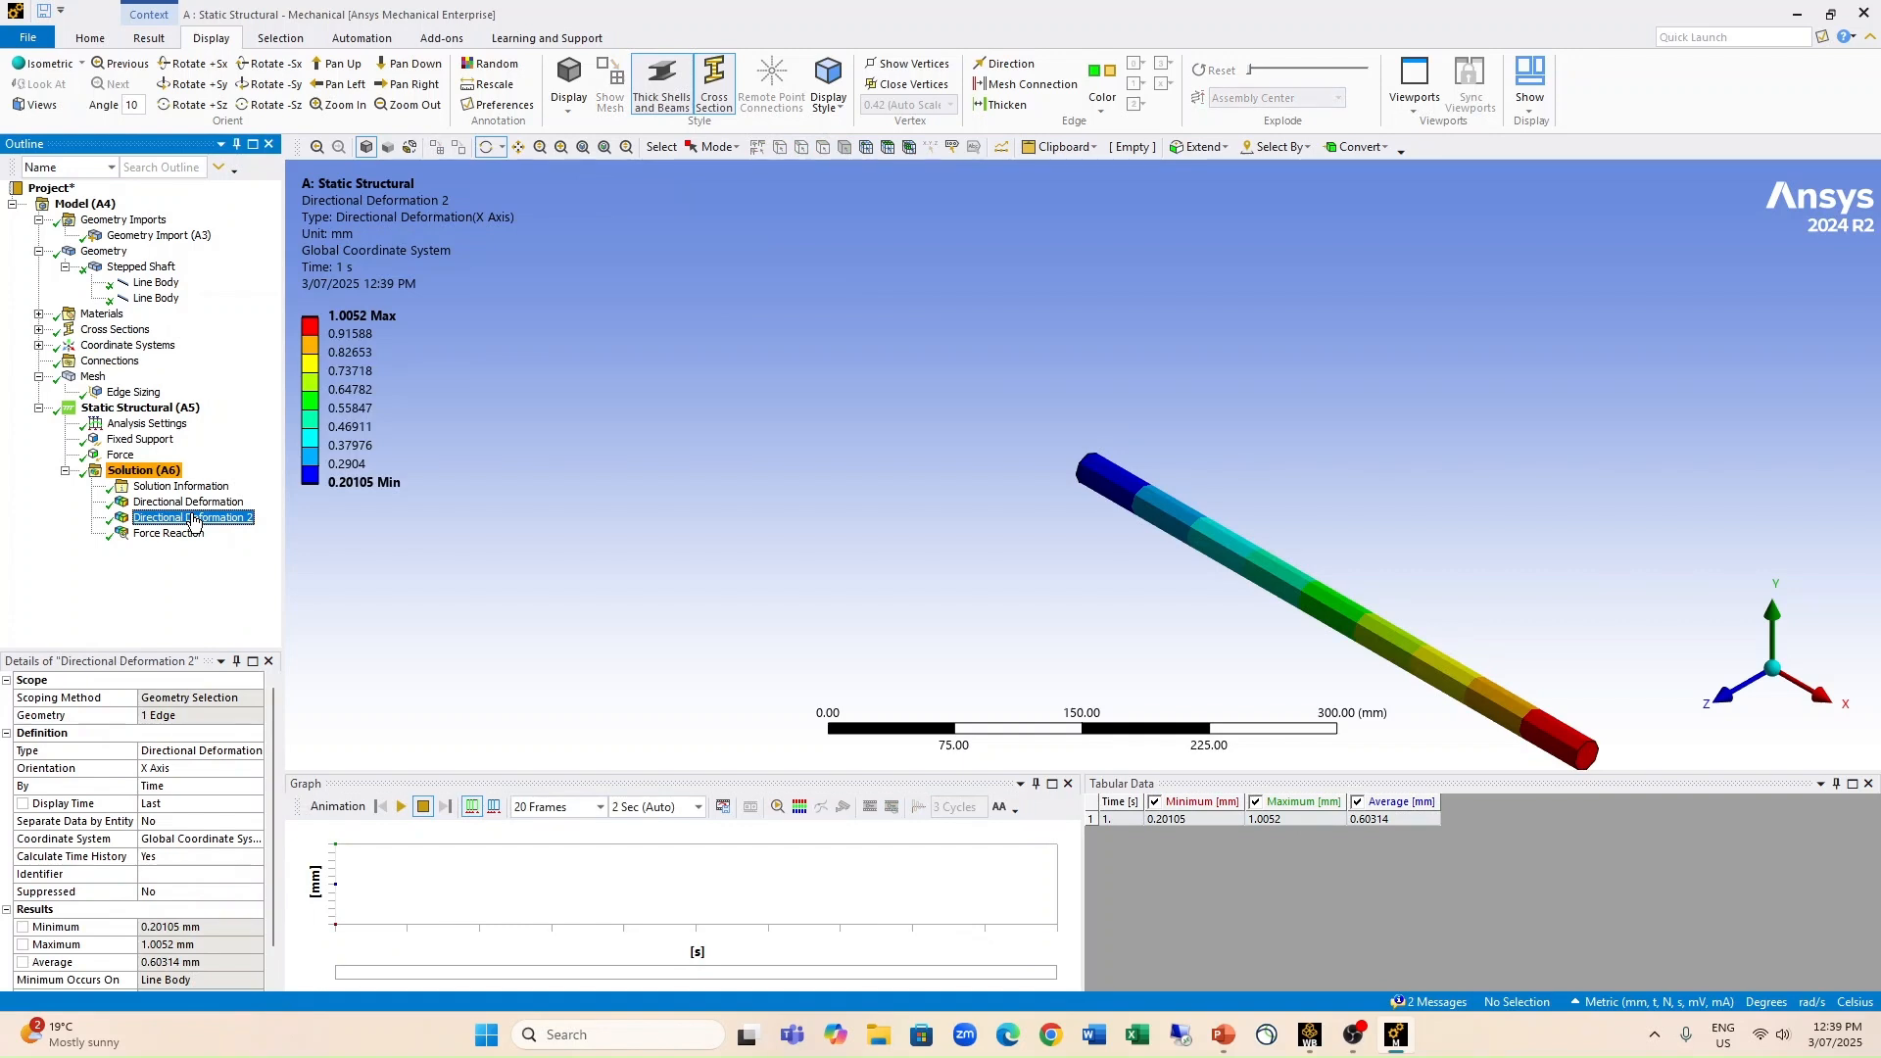
click(188, 502)
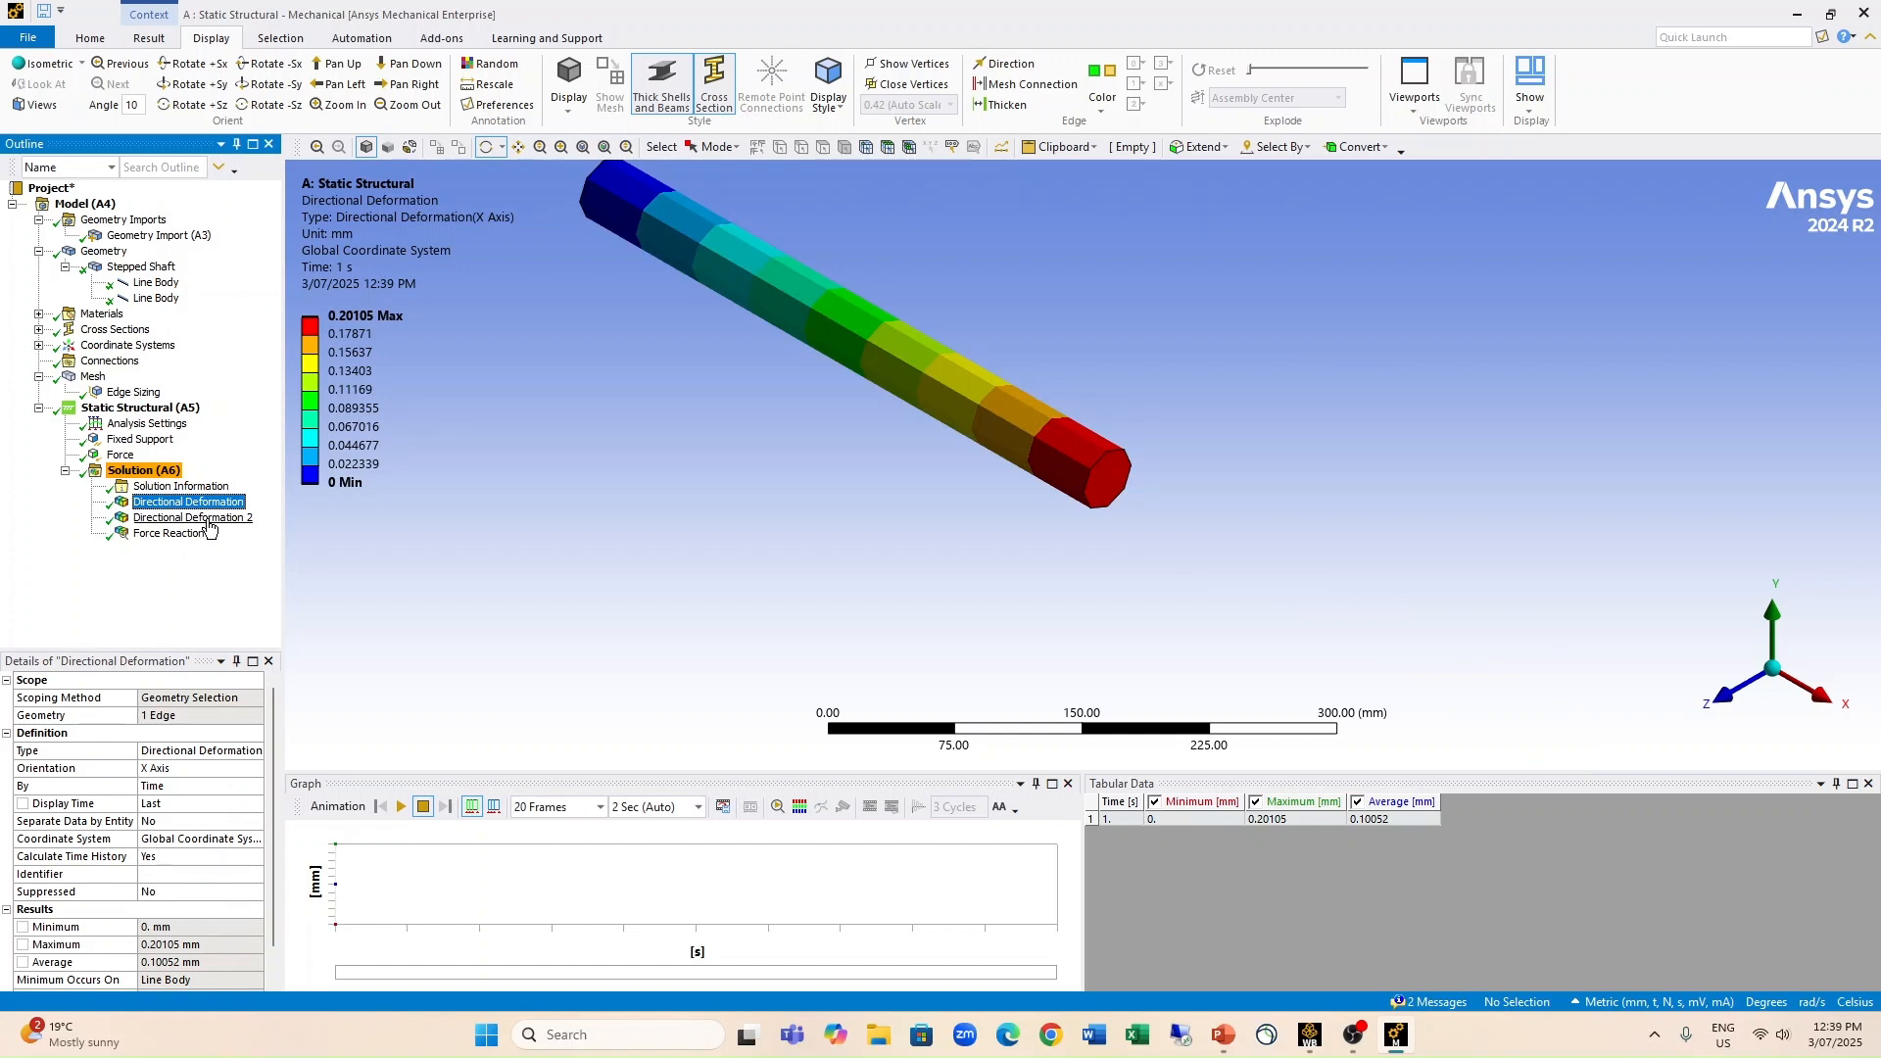
click(169, 534)
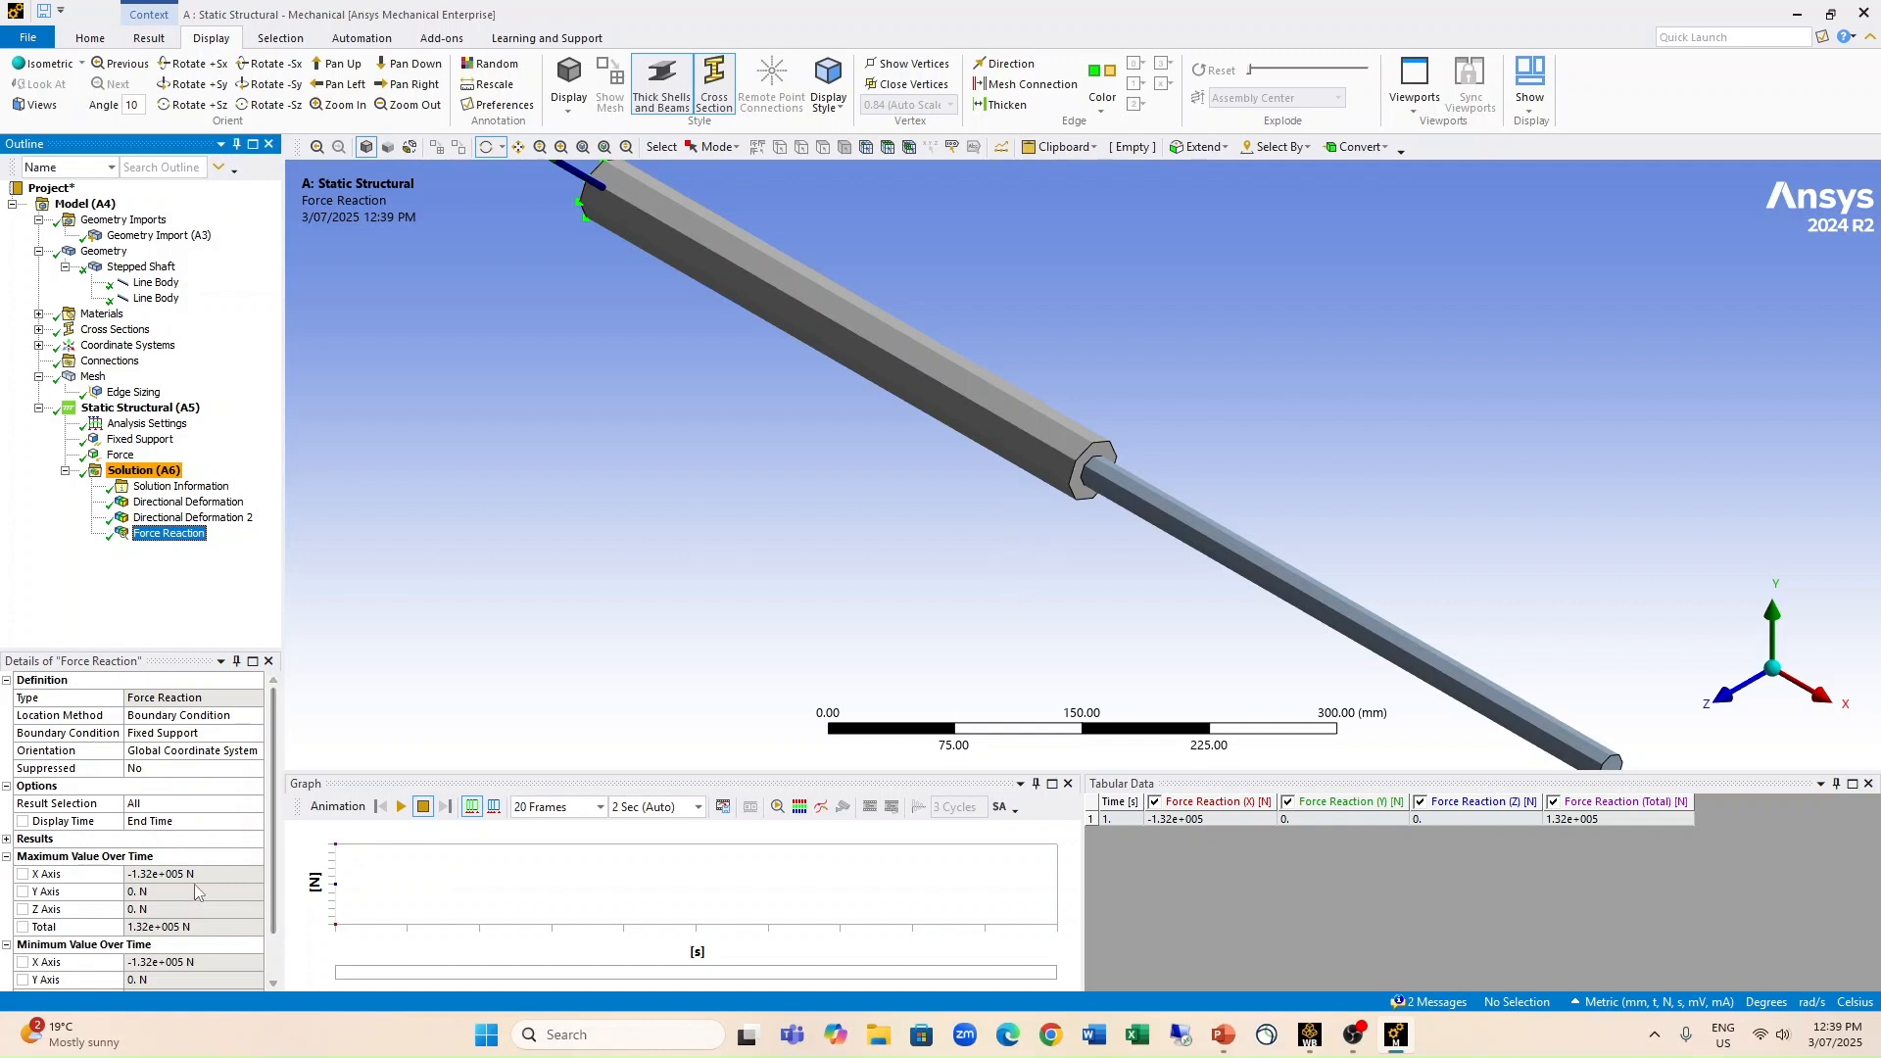
click(6, 840)
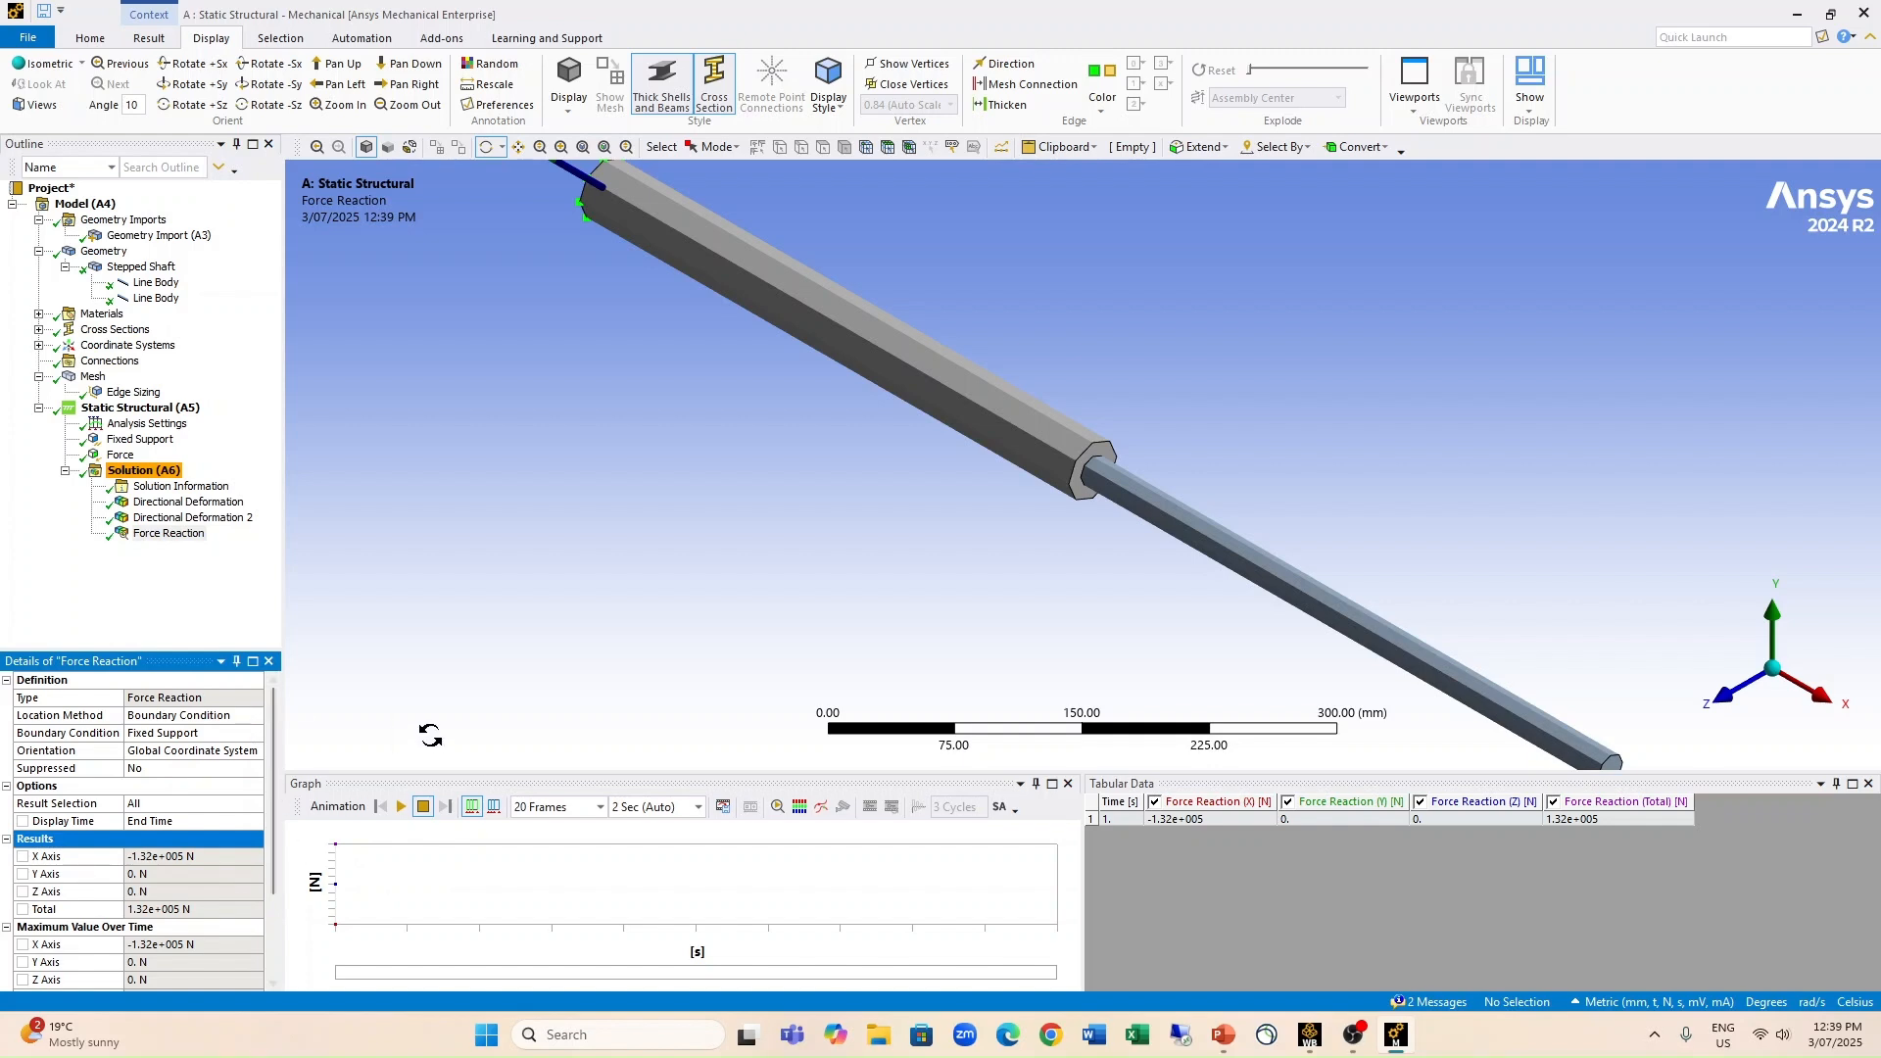
scroll(729, 413, down, 1)
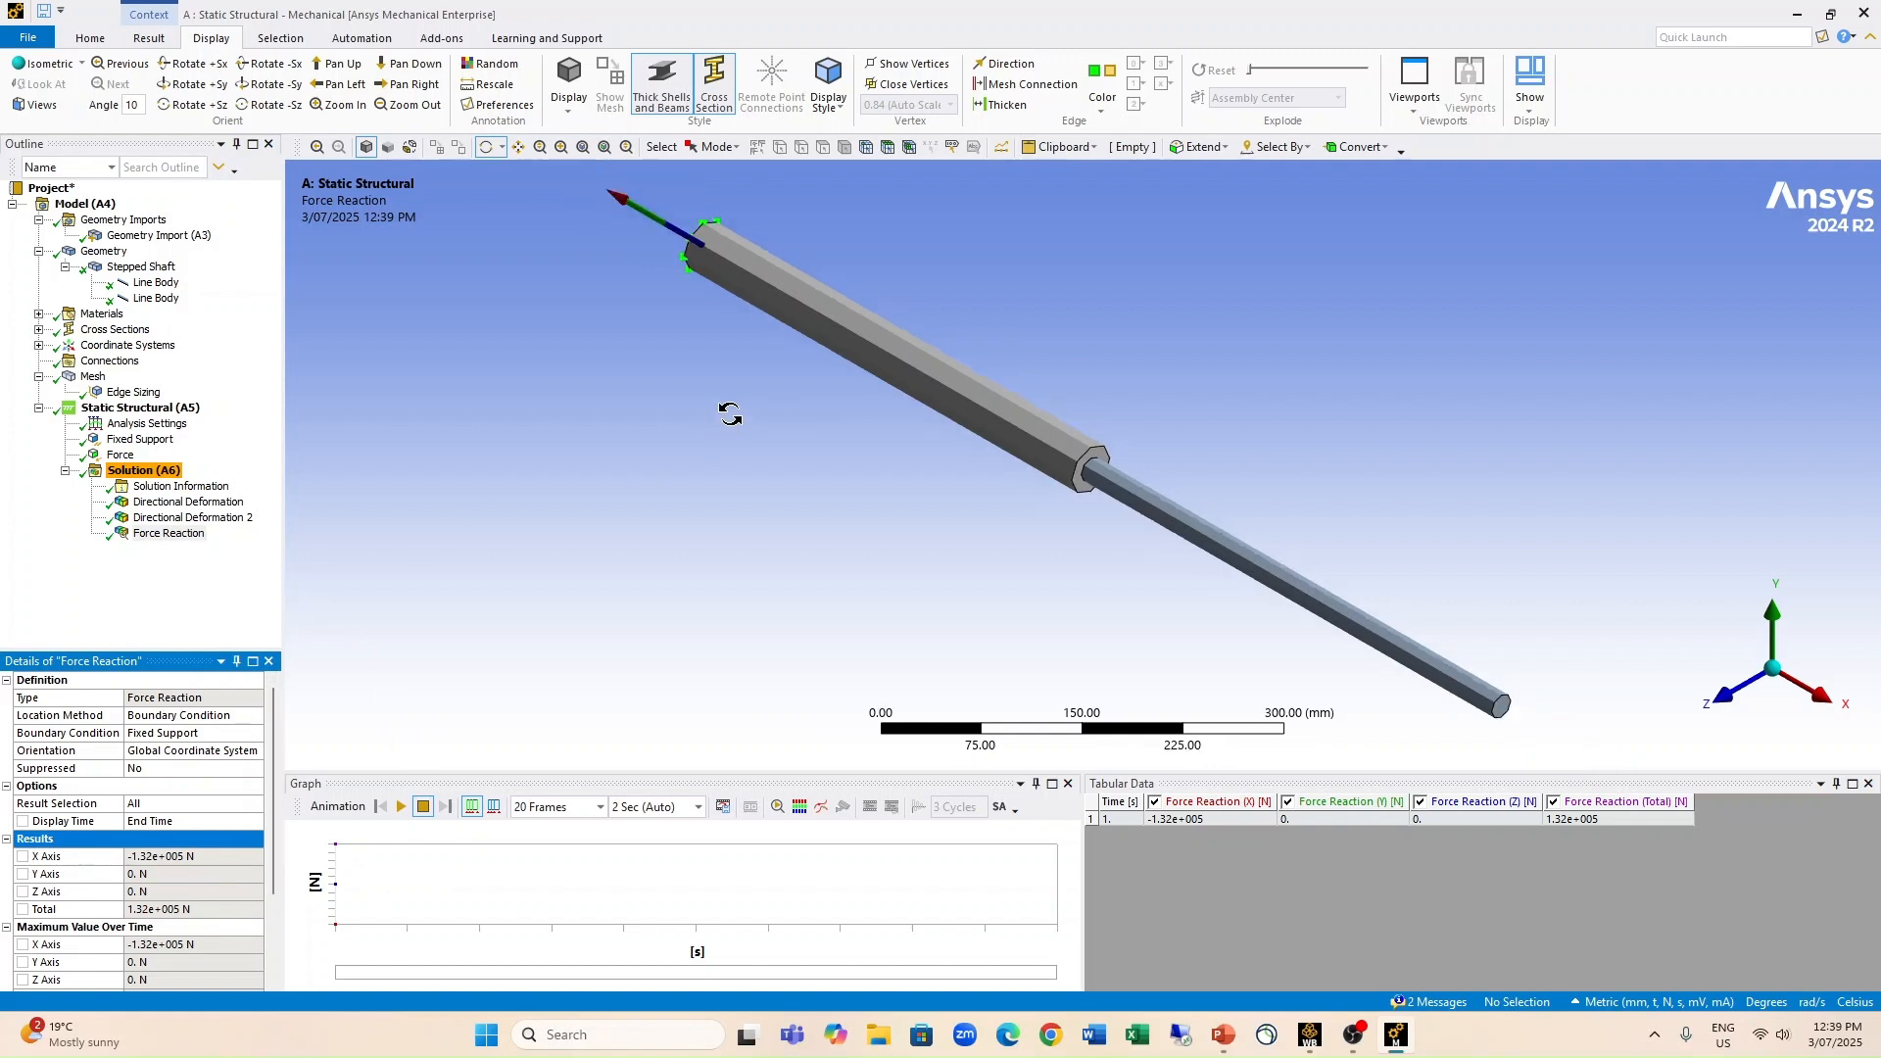
scroll(730, 413, down, 3)
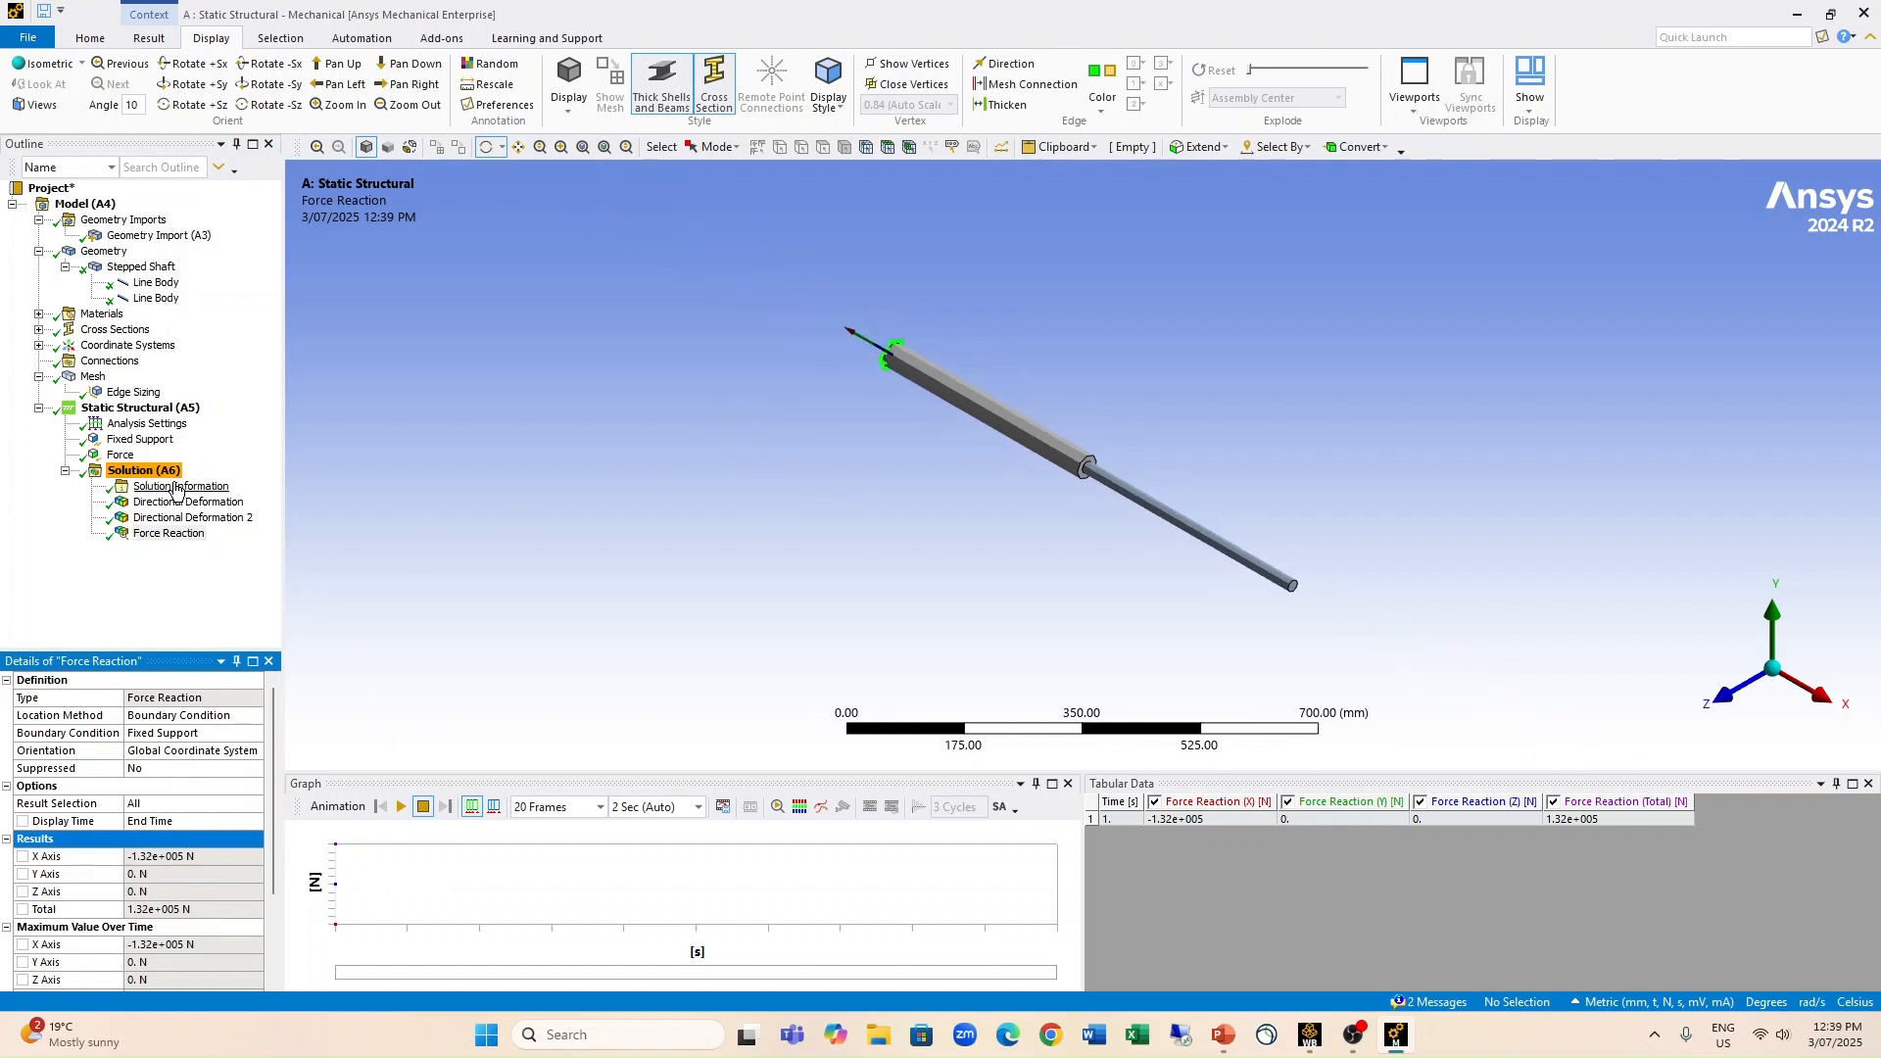
Step: Insert a Body-Ground spring under the model's connections
click(104, 252)
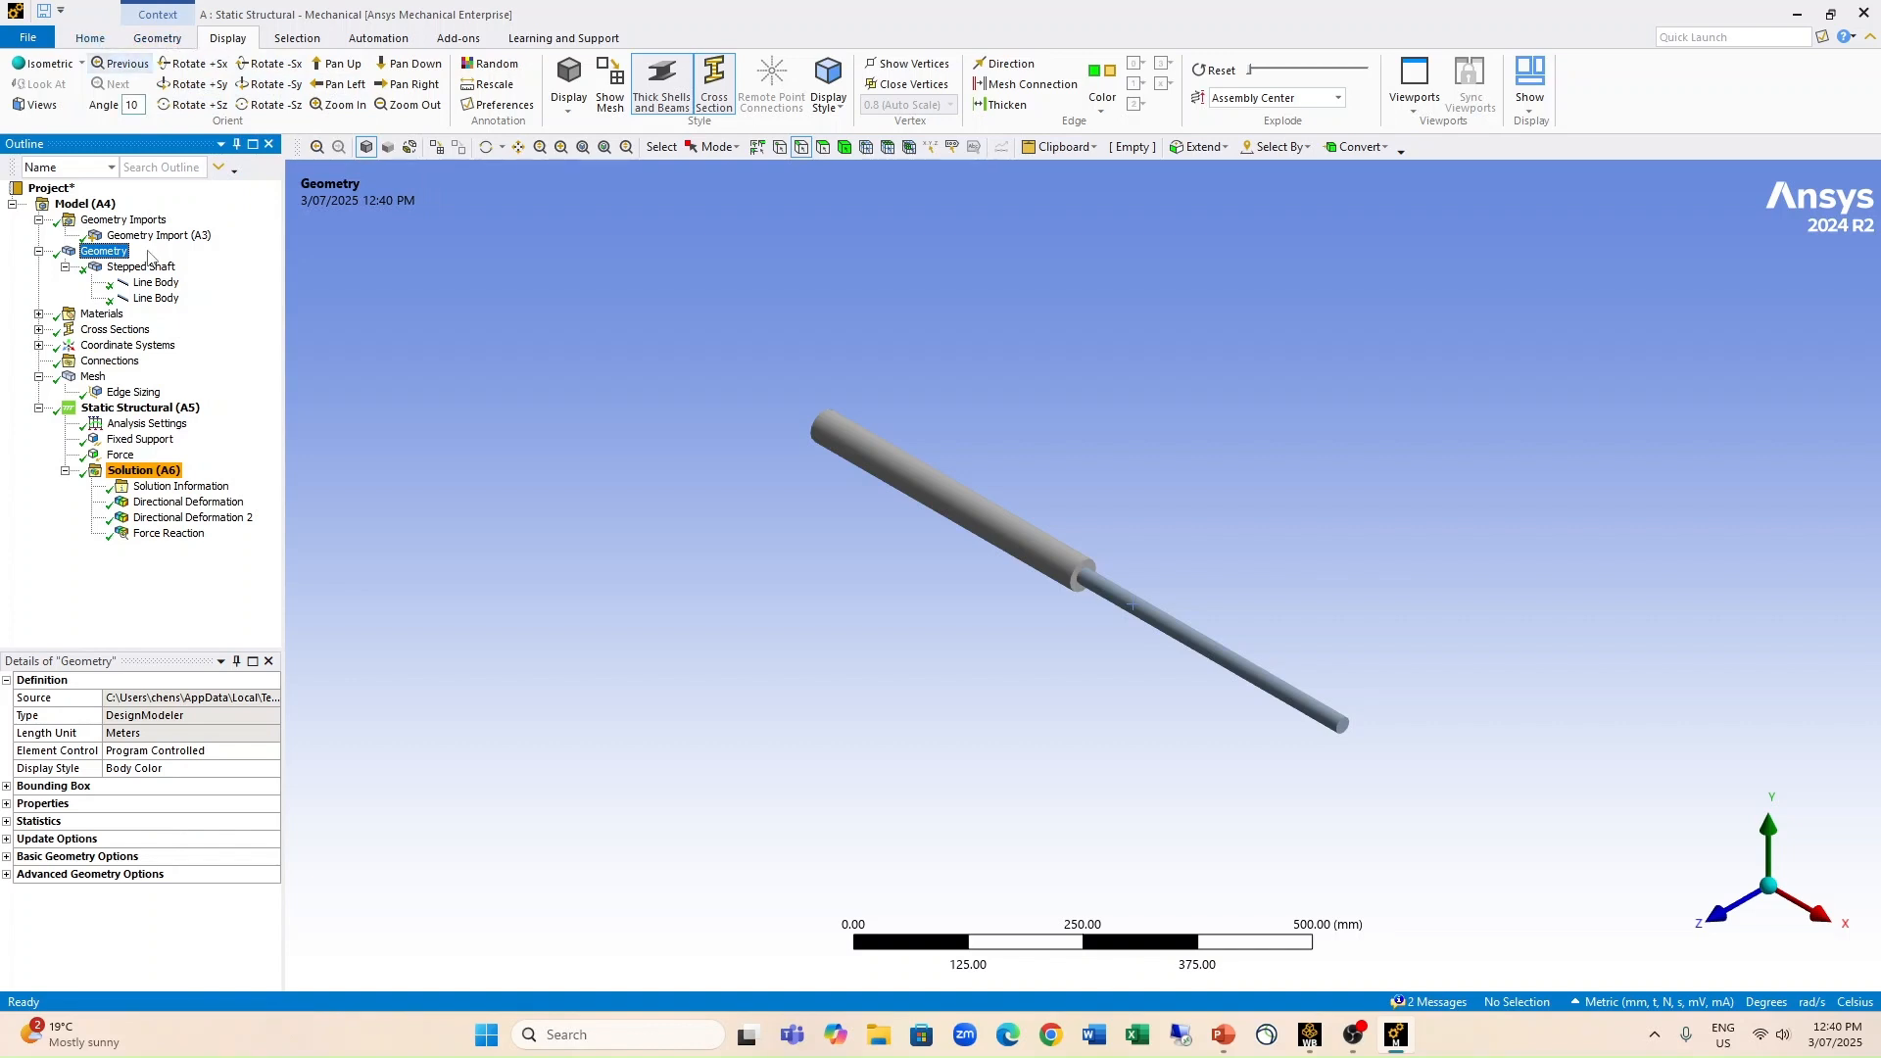
click(102, 370)
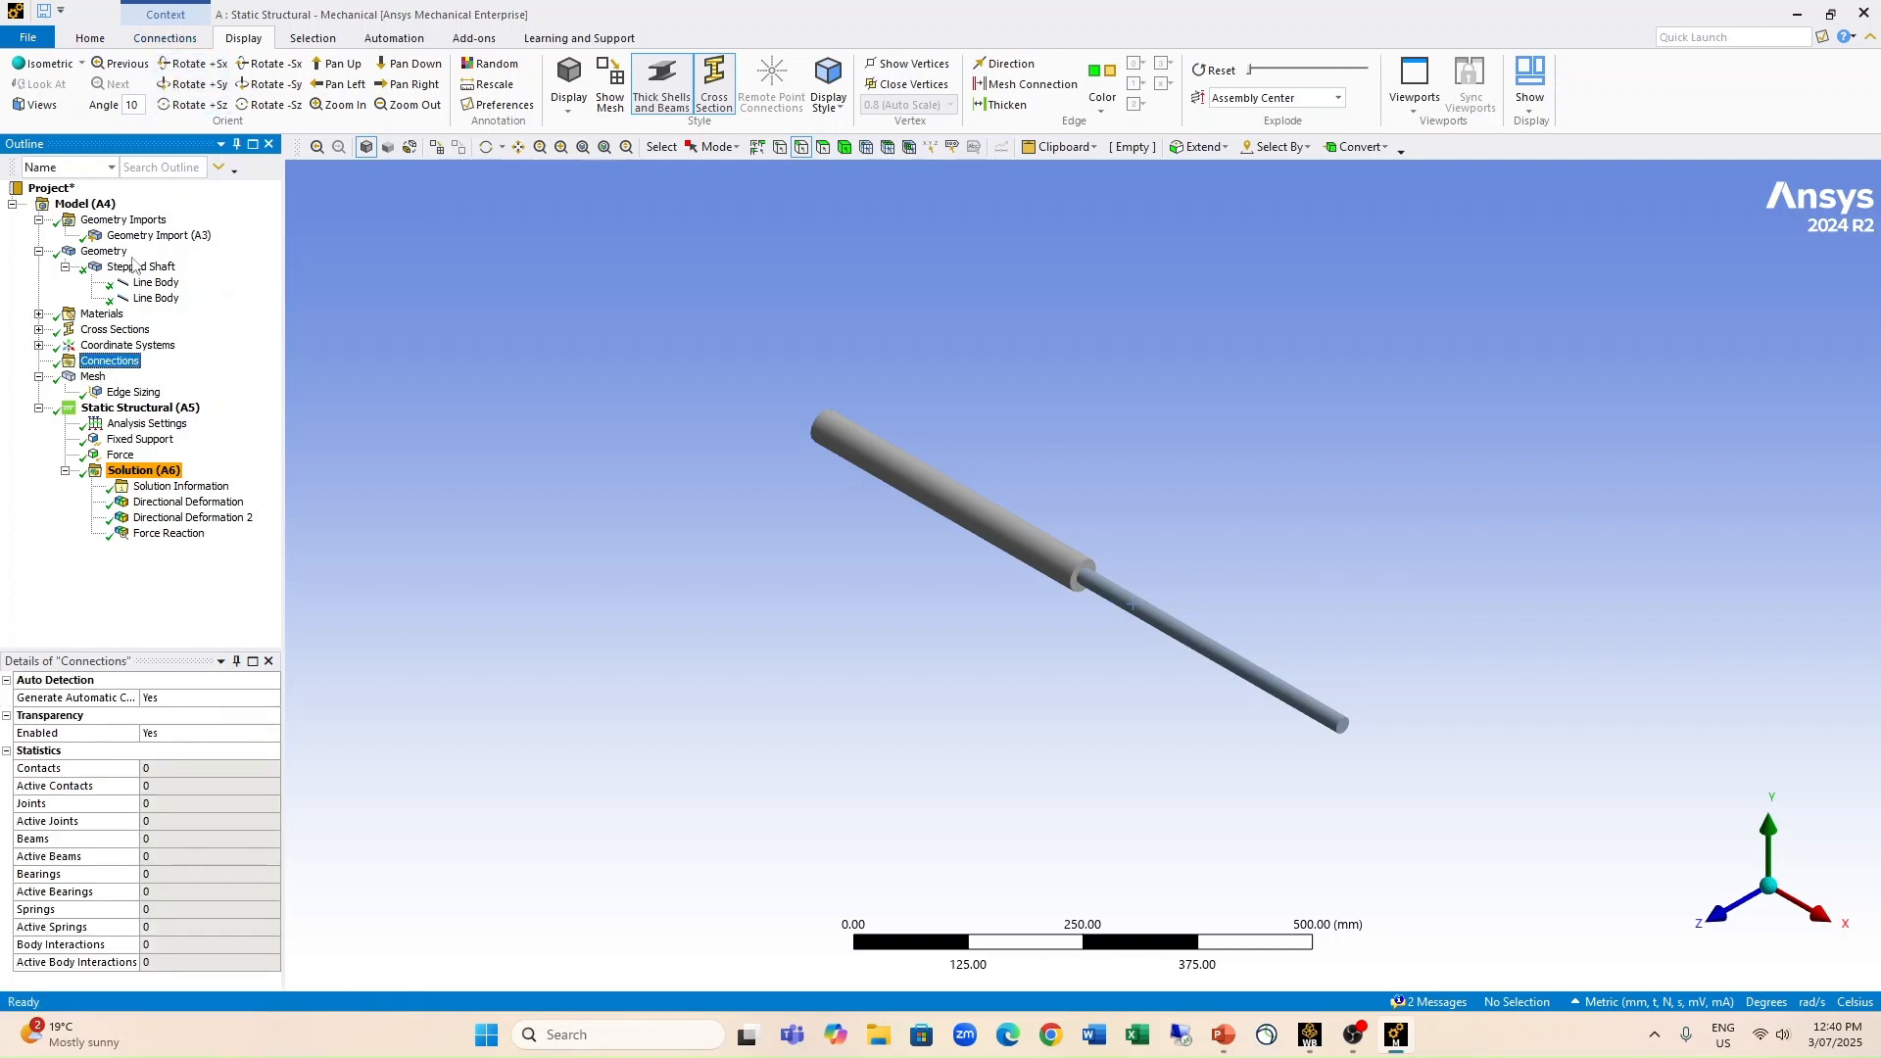
click(164, 38)
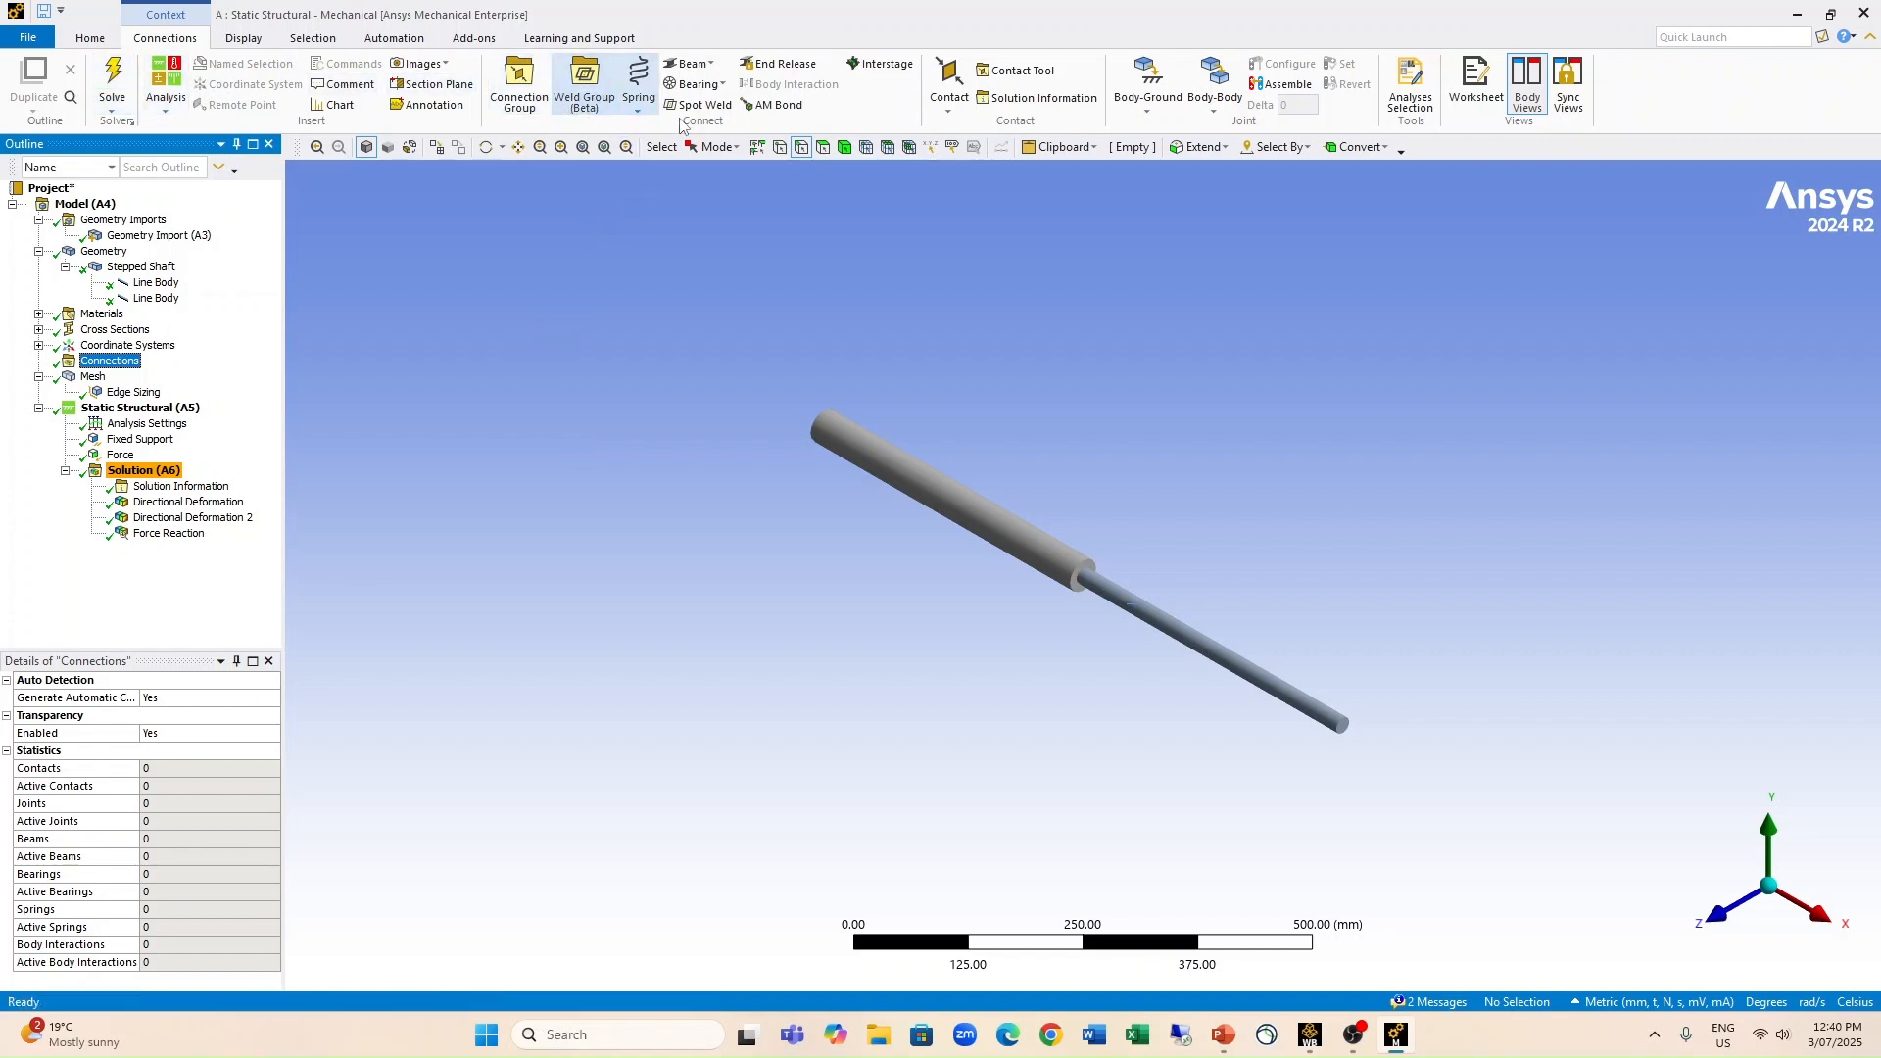
click(642, 116)
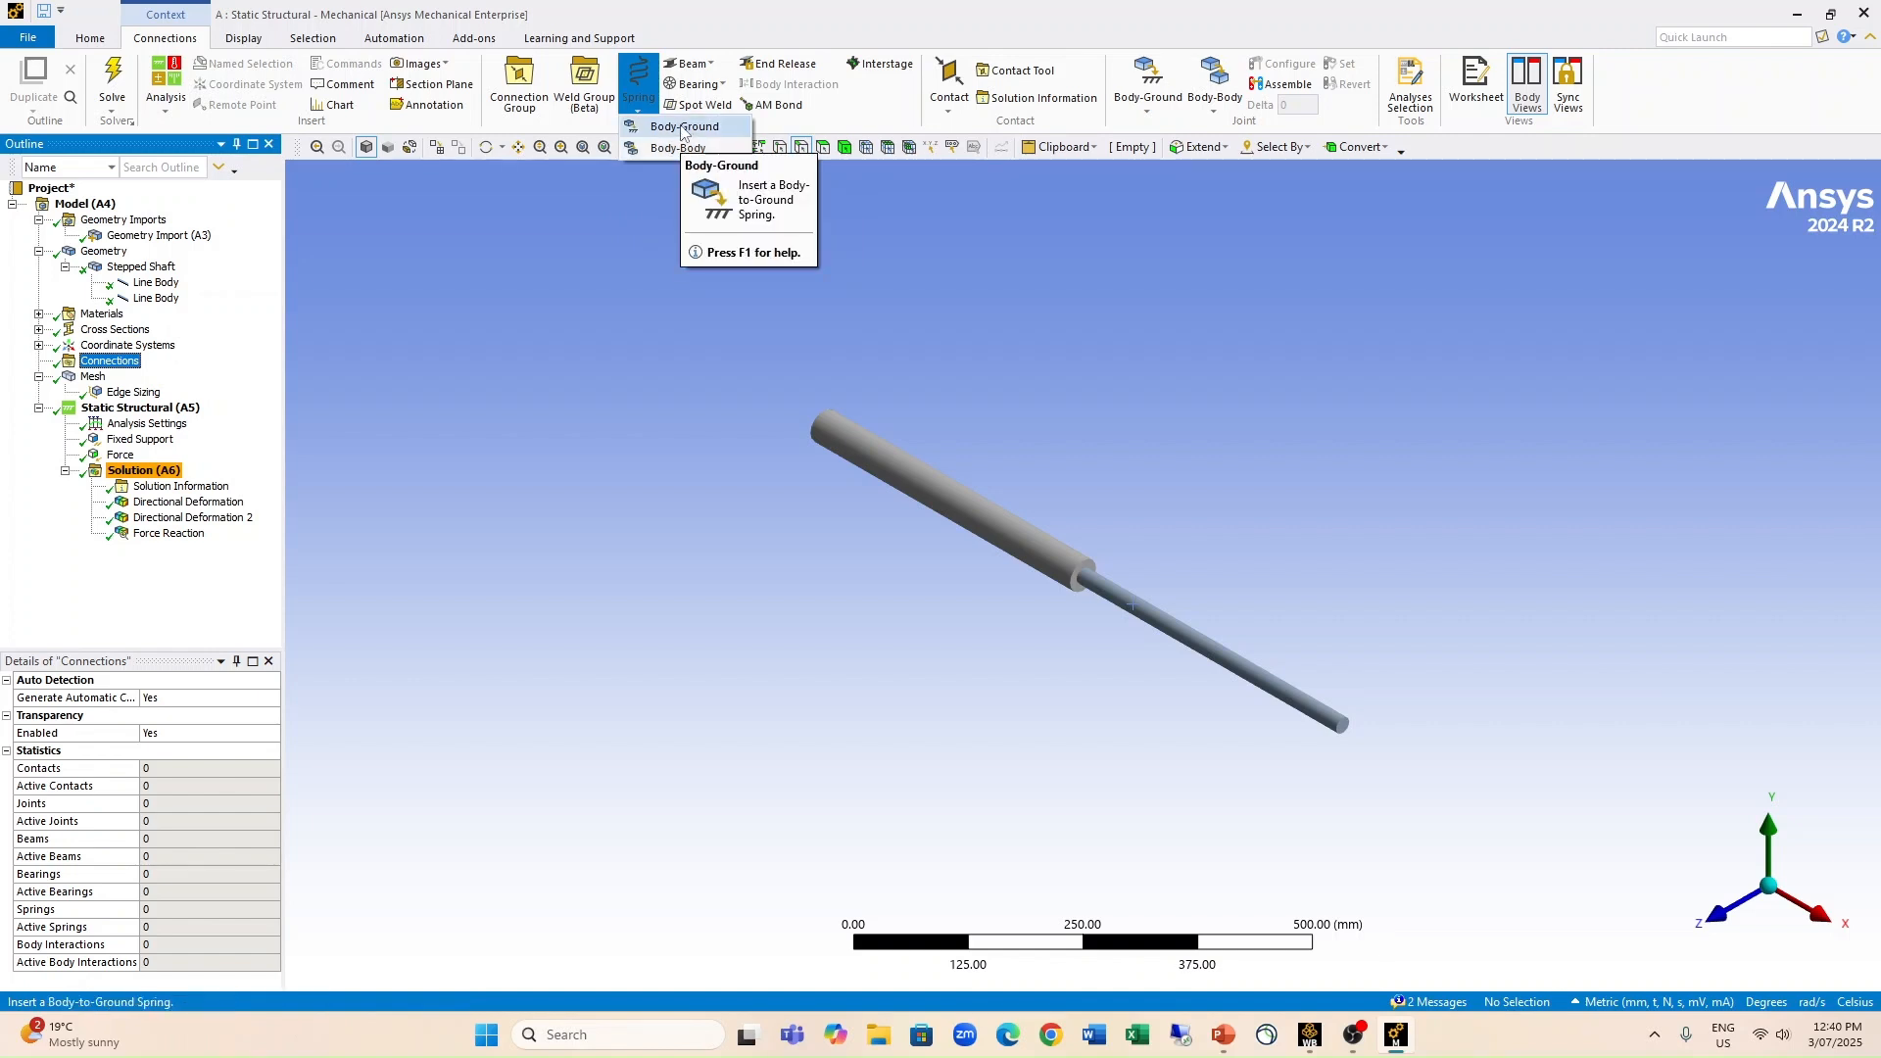
click(683, 127)
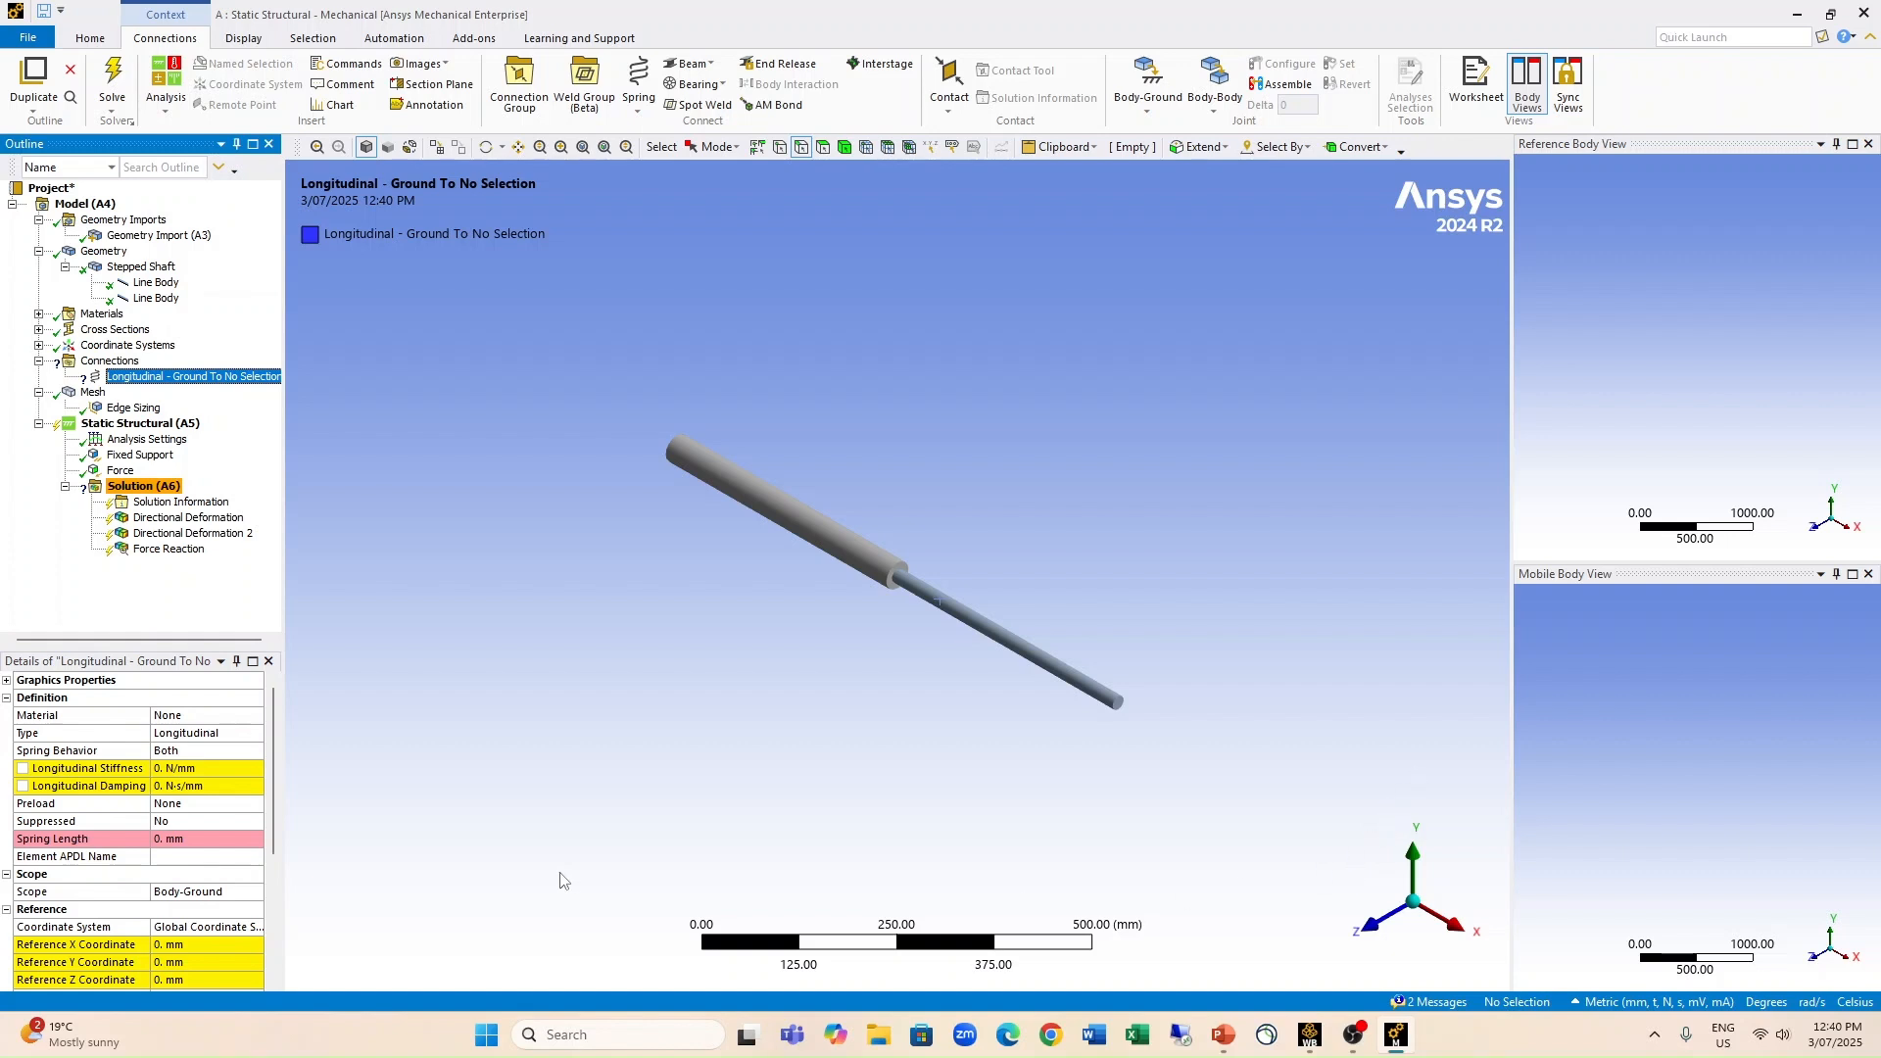
Step: Set the spring's longitudinal stiffness to 2000 N/mm
click(177, 771)
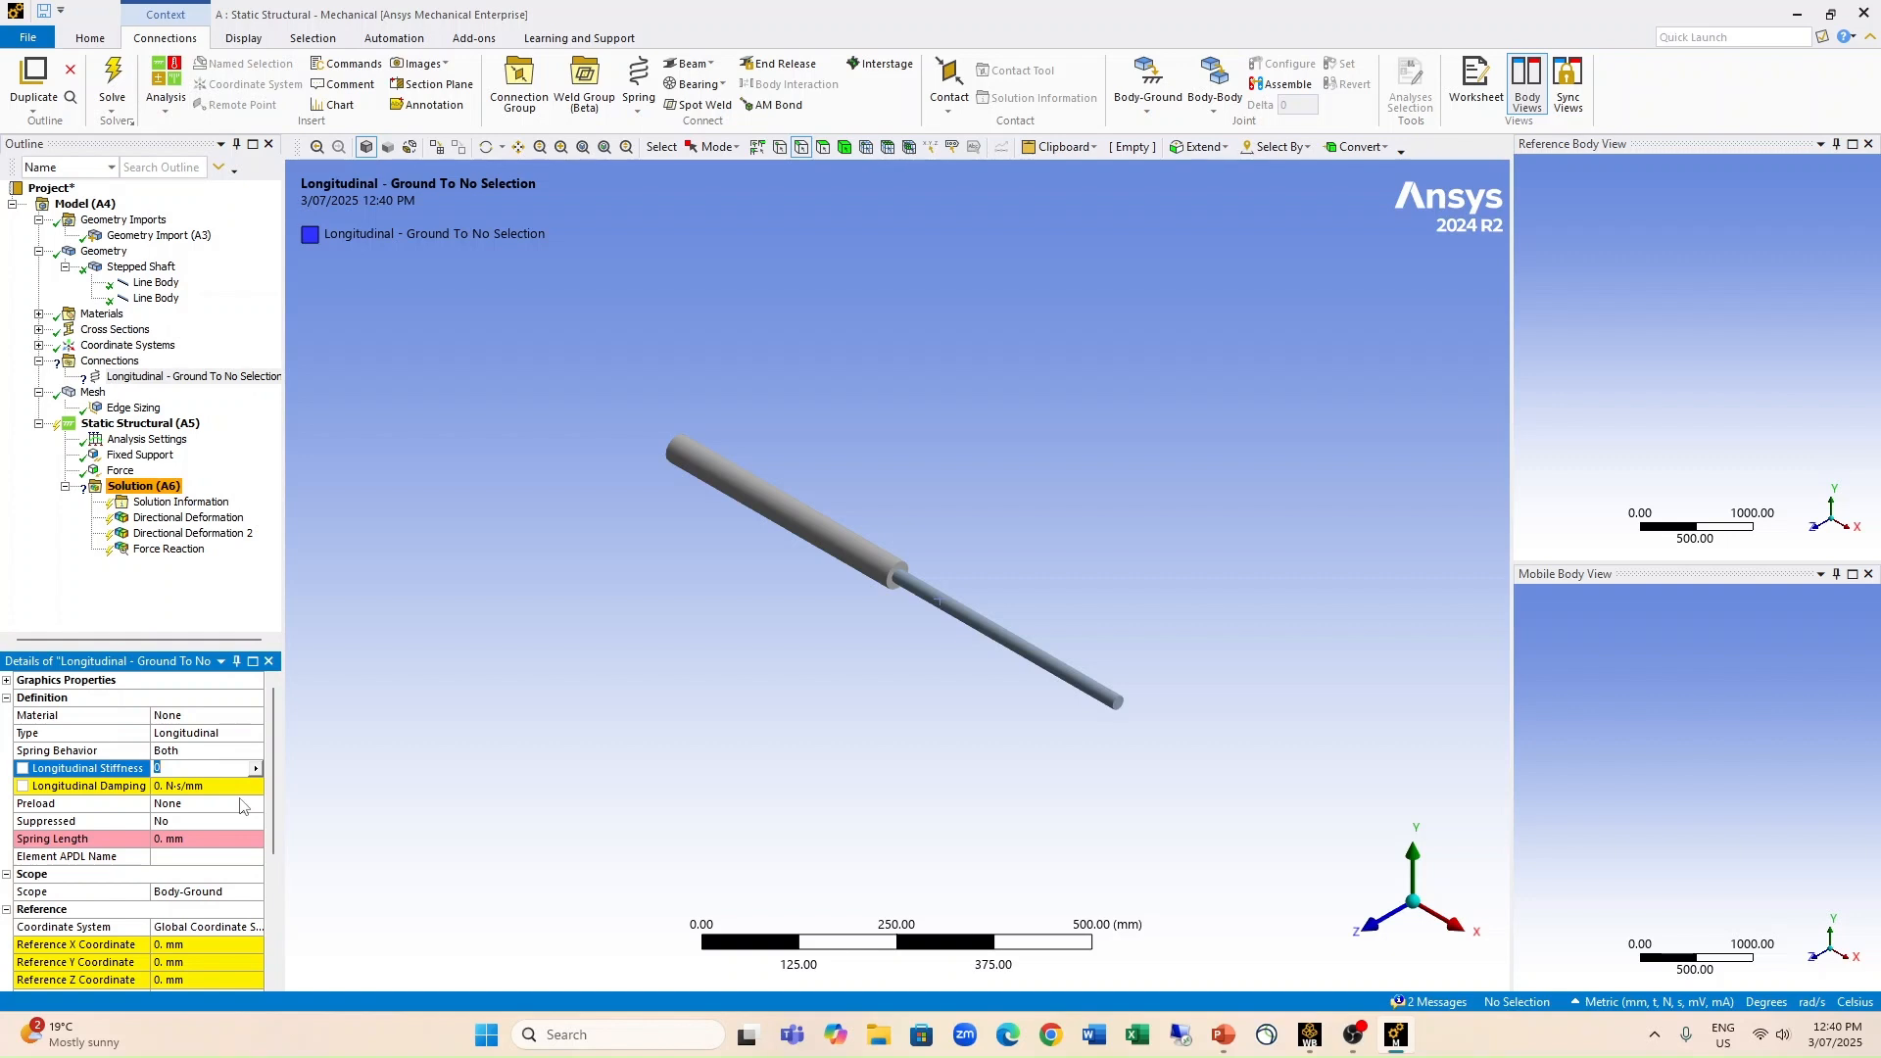
text(2)
text(000)
key(Return)
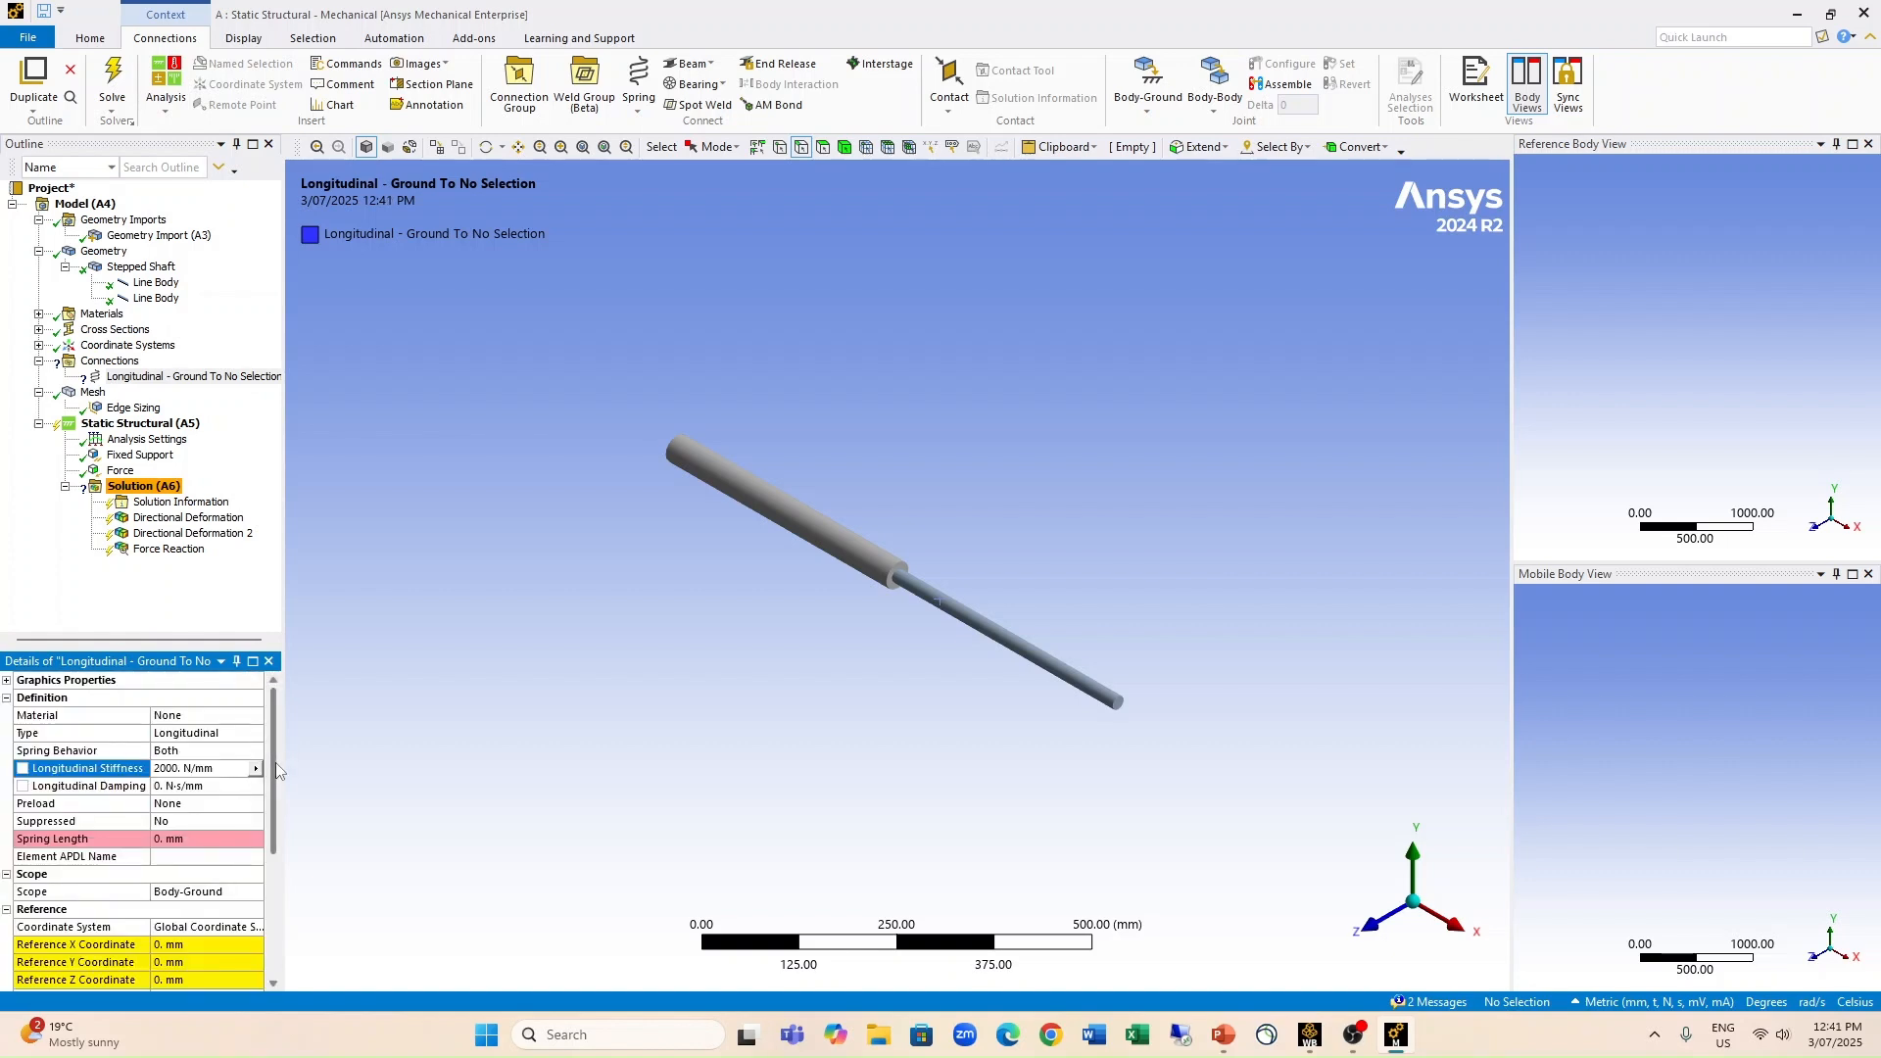
Step: Set the X coordinate of the spring's ground reference to 1200 mm
drag(273, 763, 263, 872)
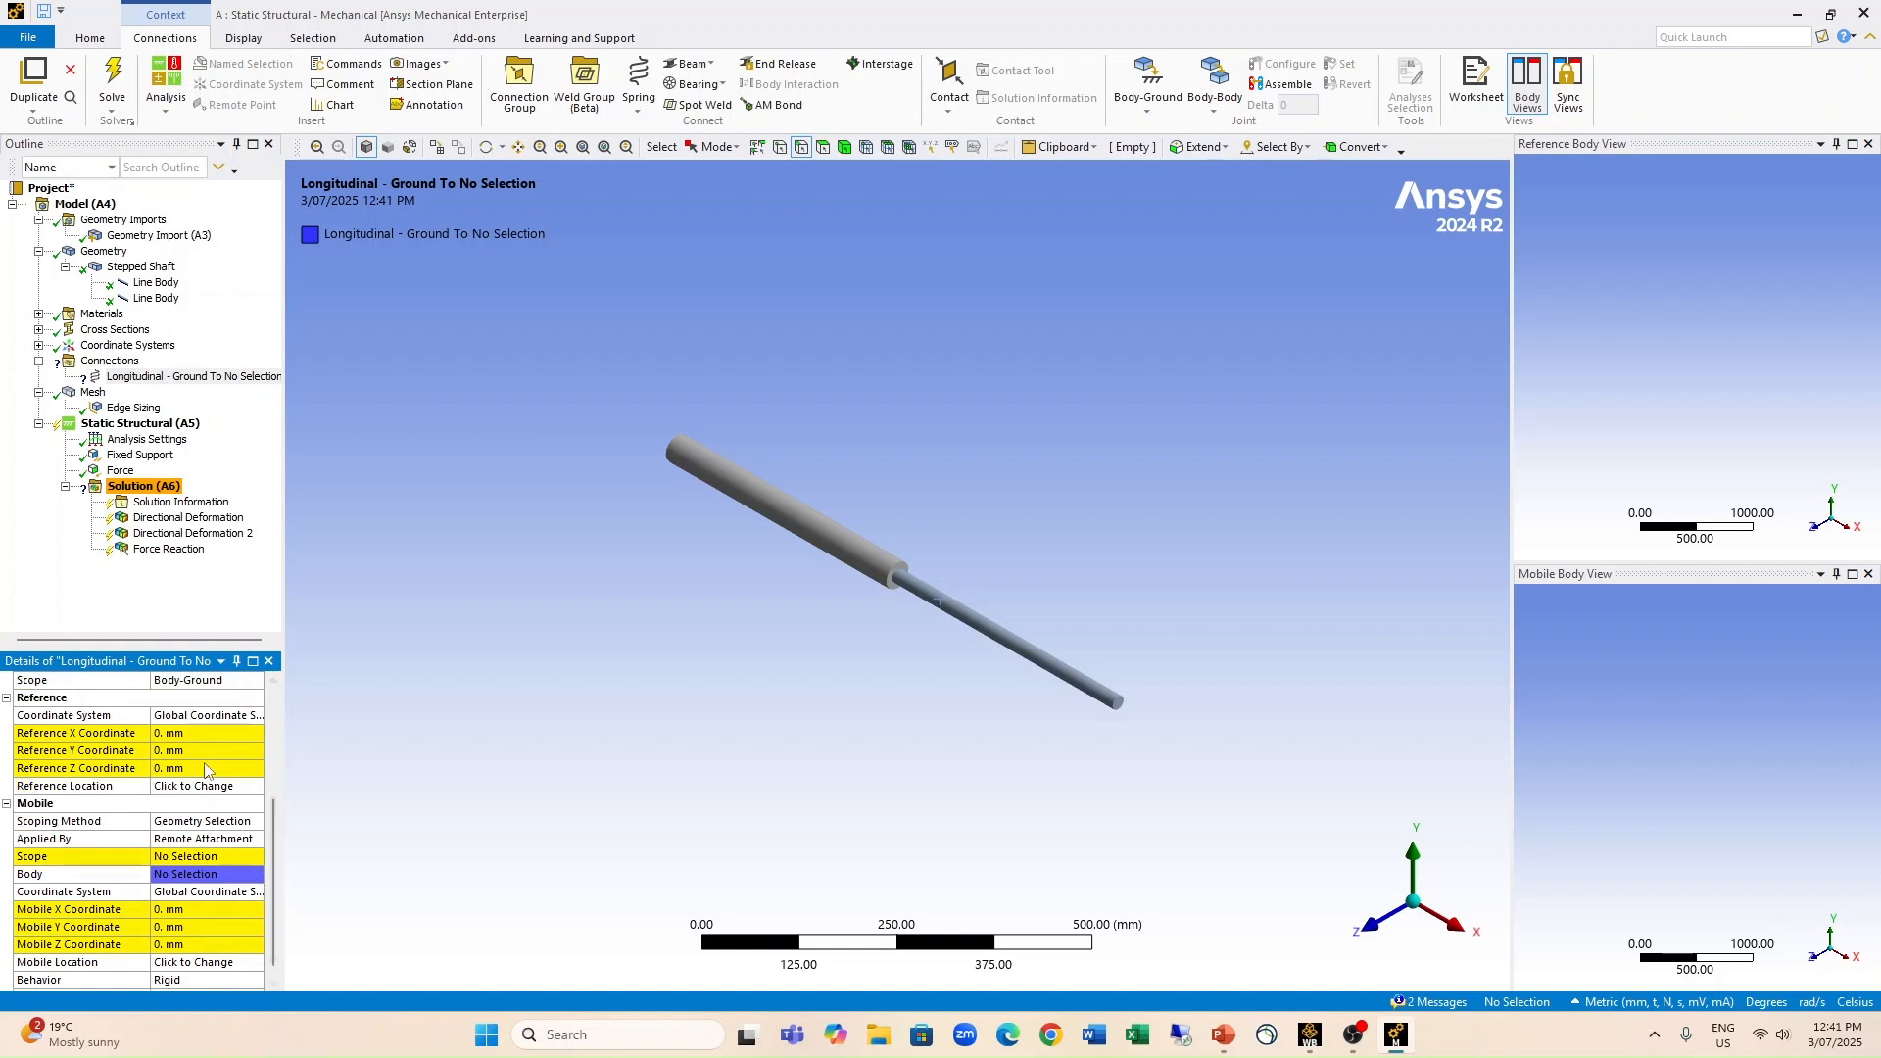
click(200, 733)
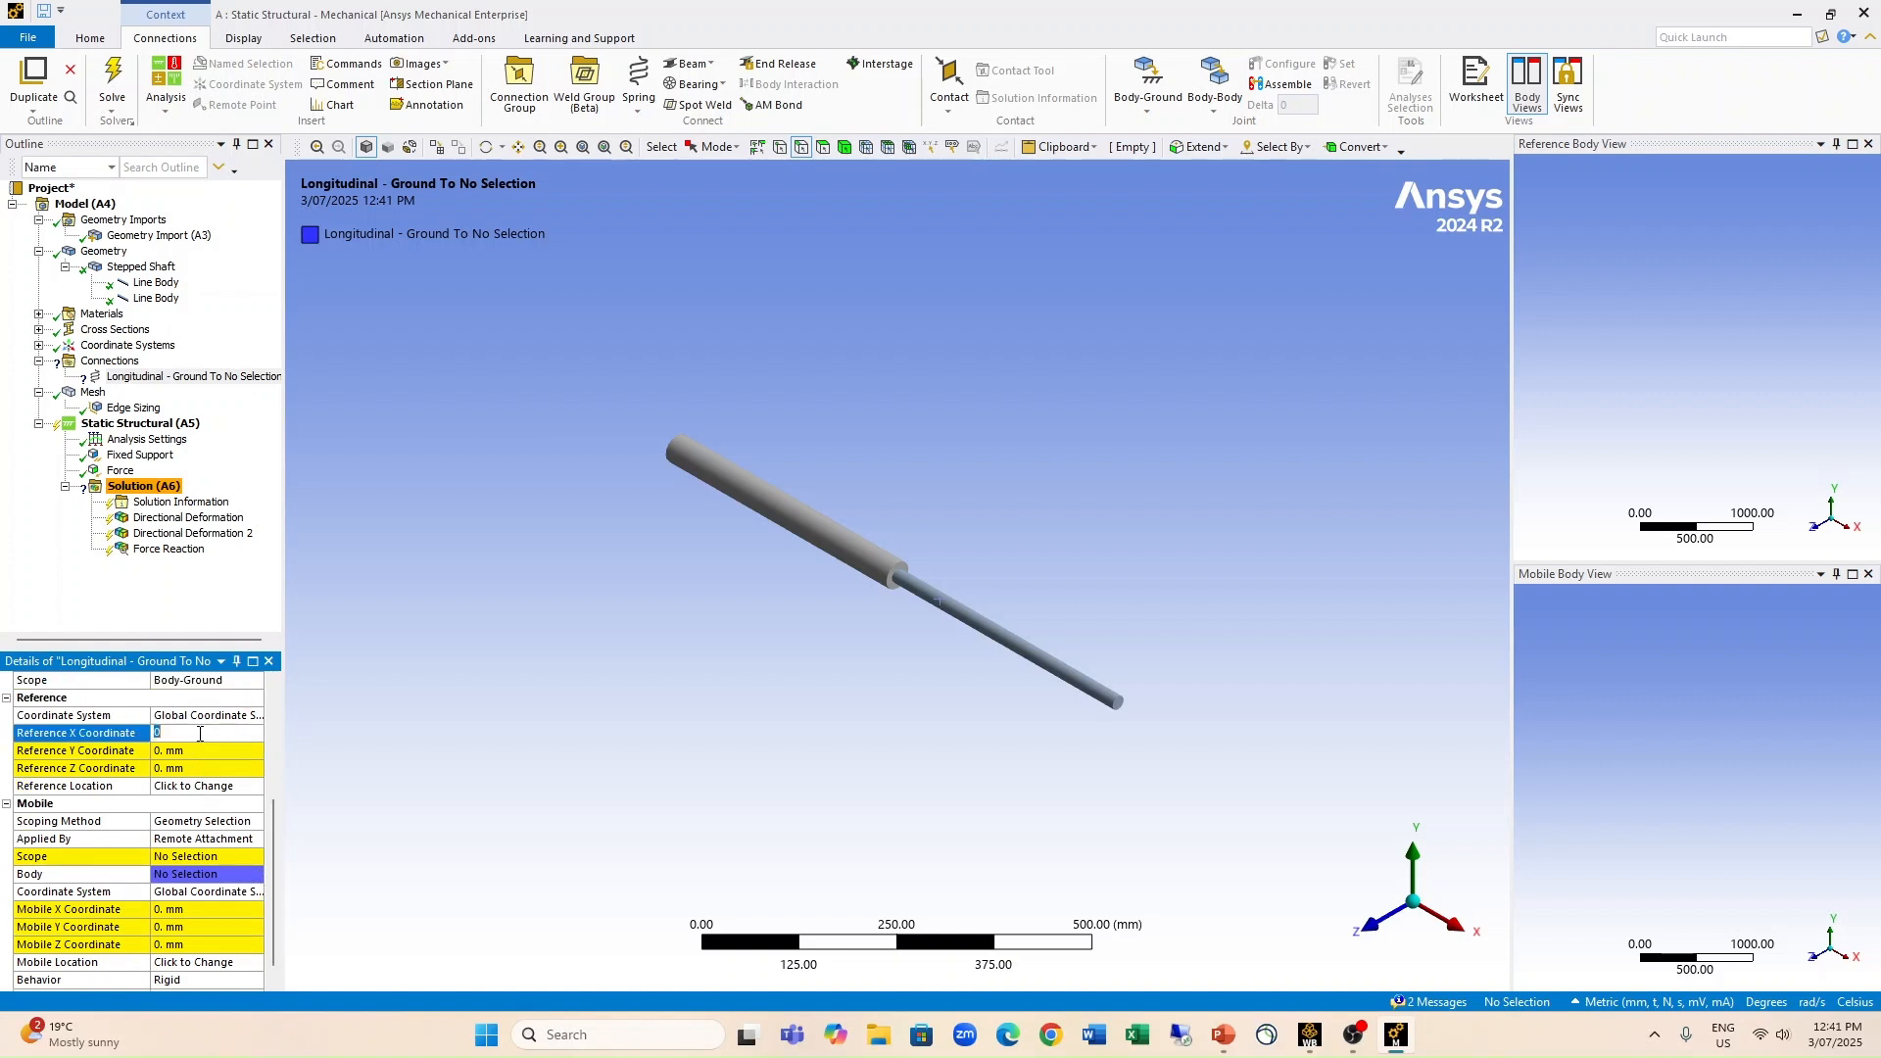
text(1200)
key(Return)
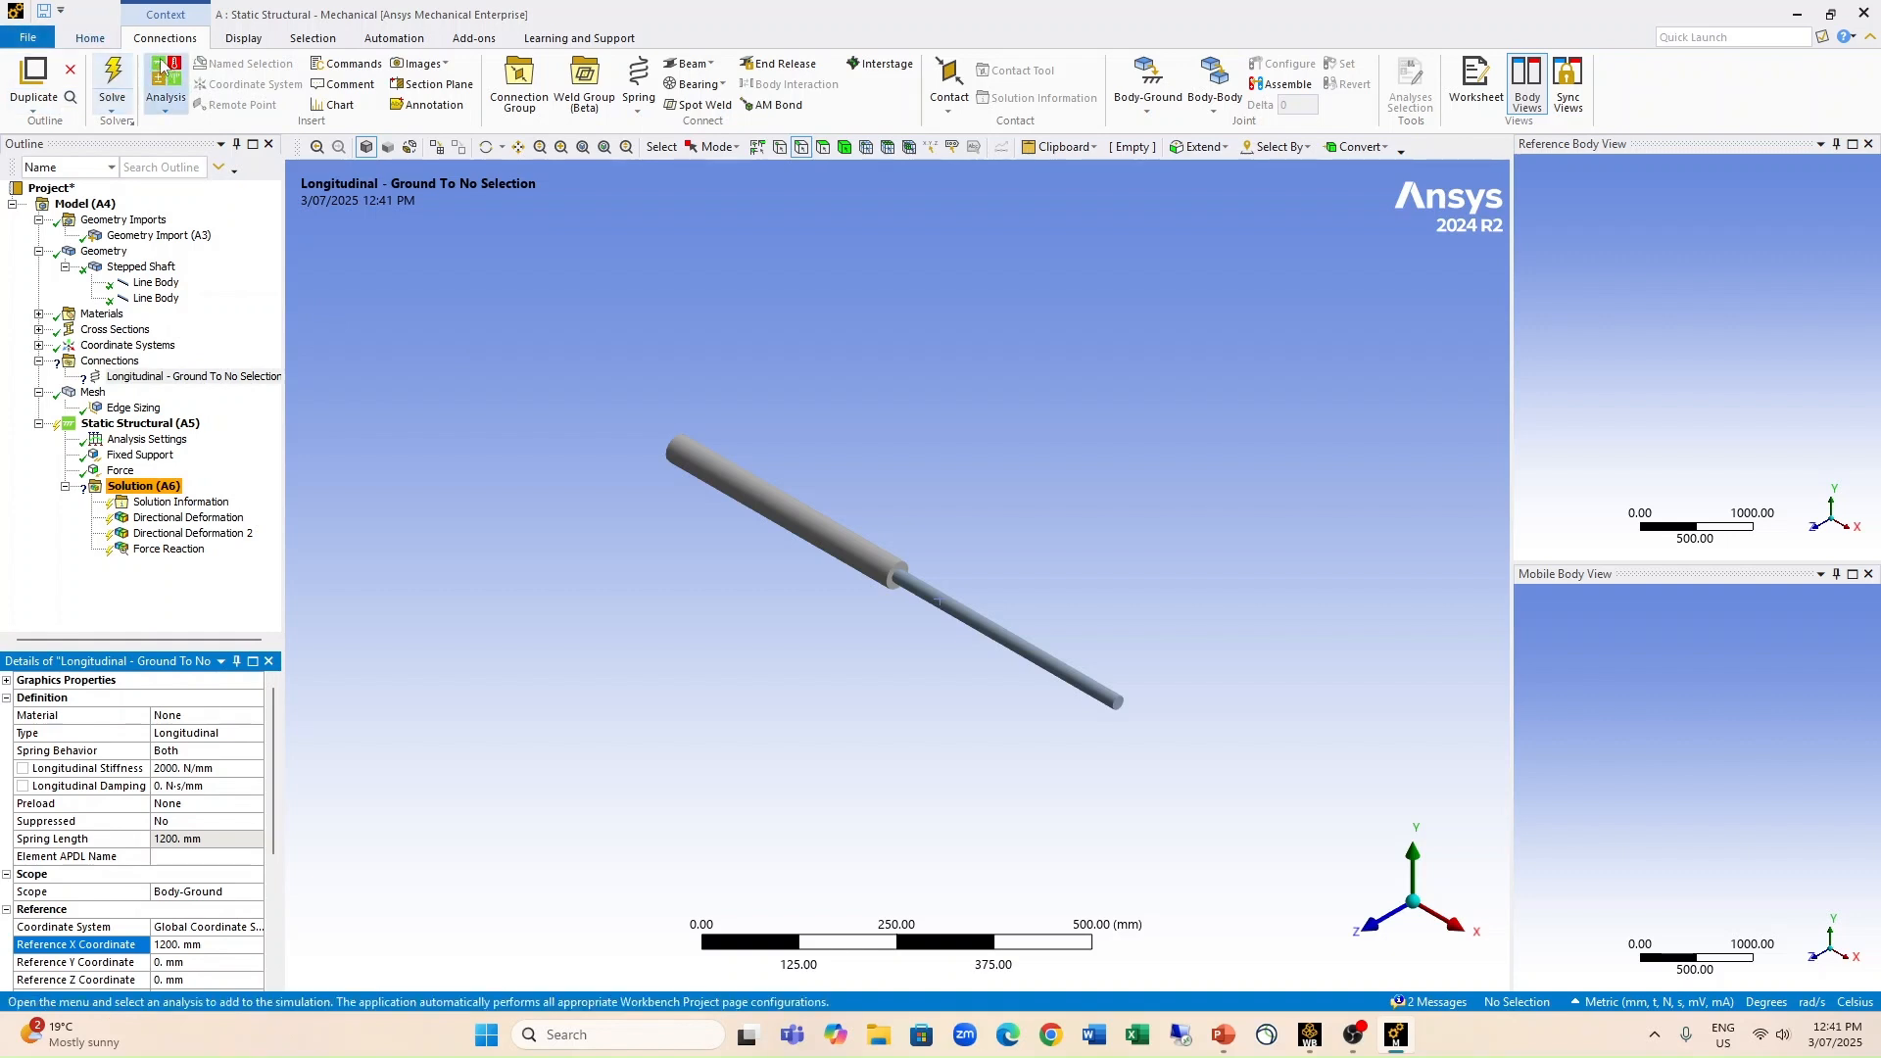
Step: Switch the unit system to Metric (m, kg, N, s, V, A)
click(91, 38)
click(767, 93)
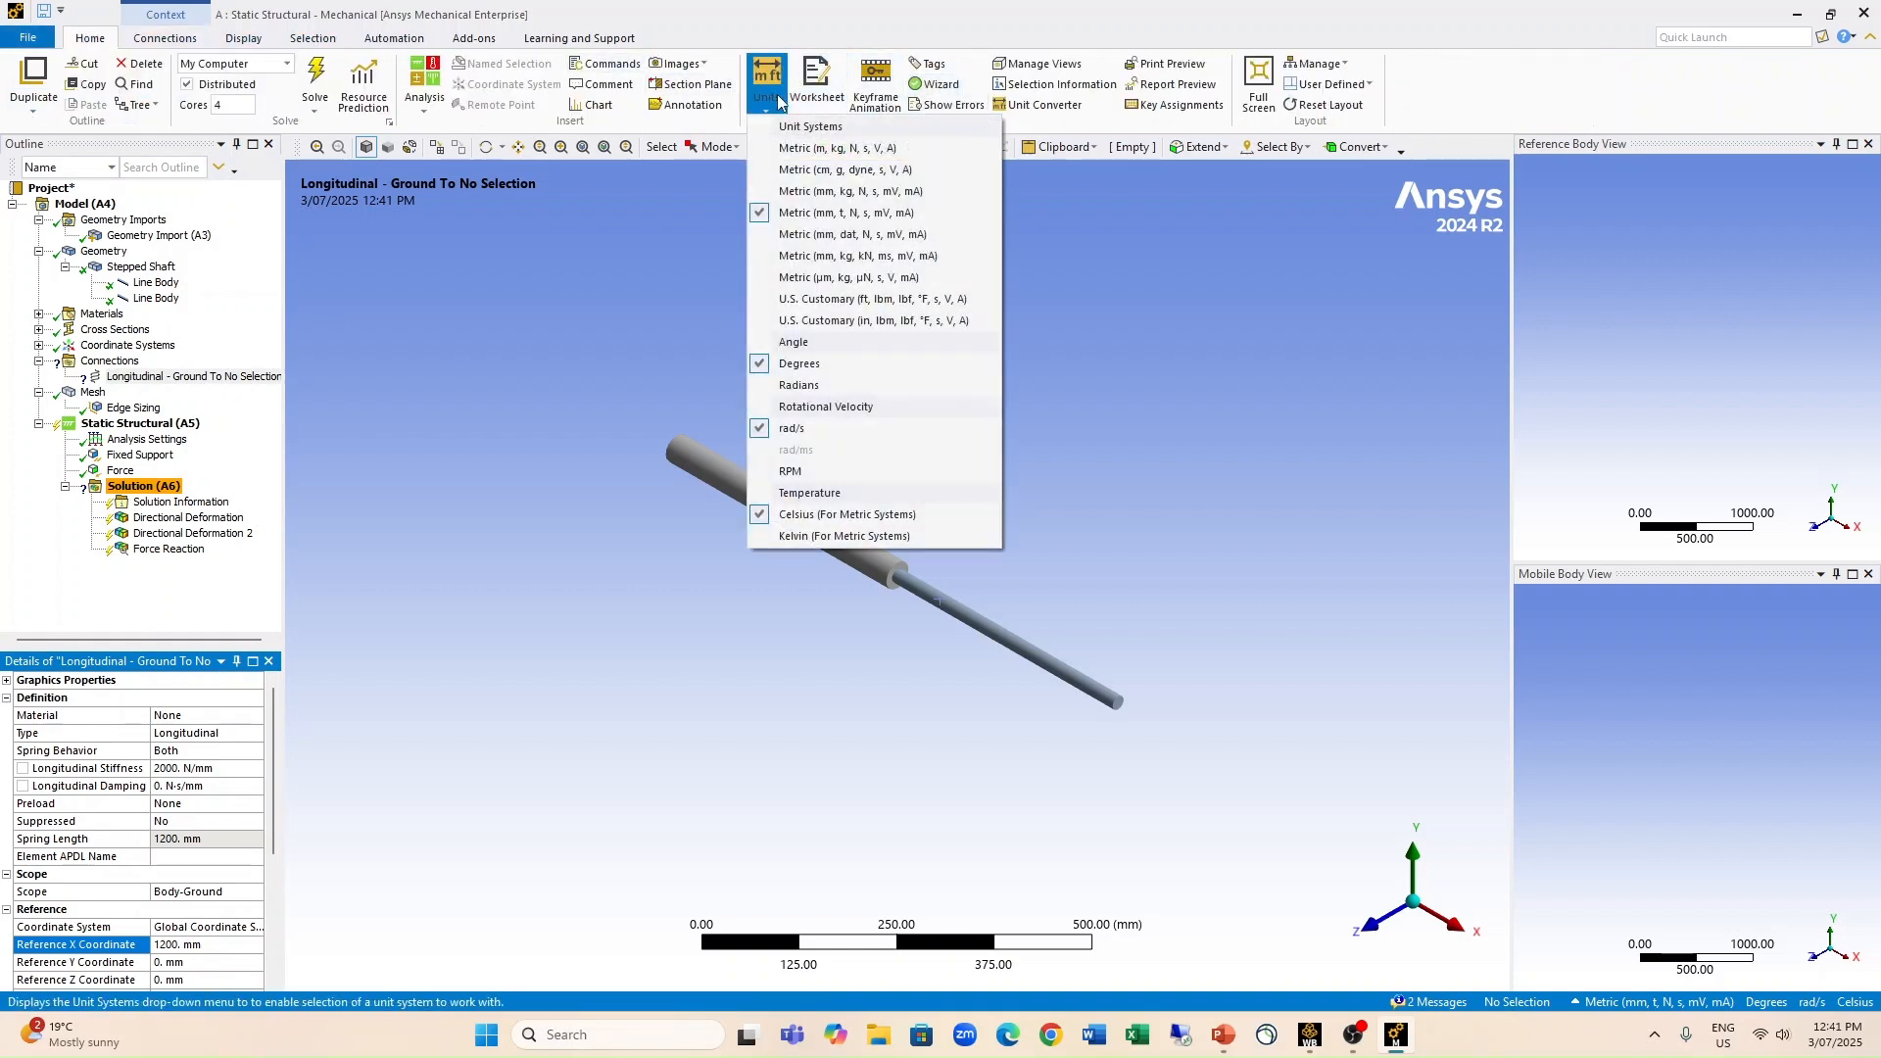
click(829, 149)
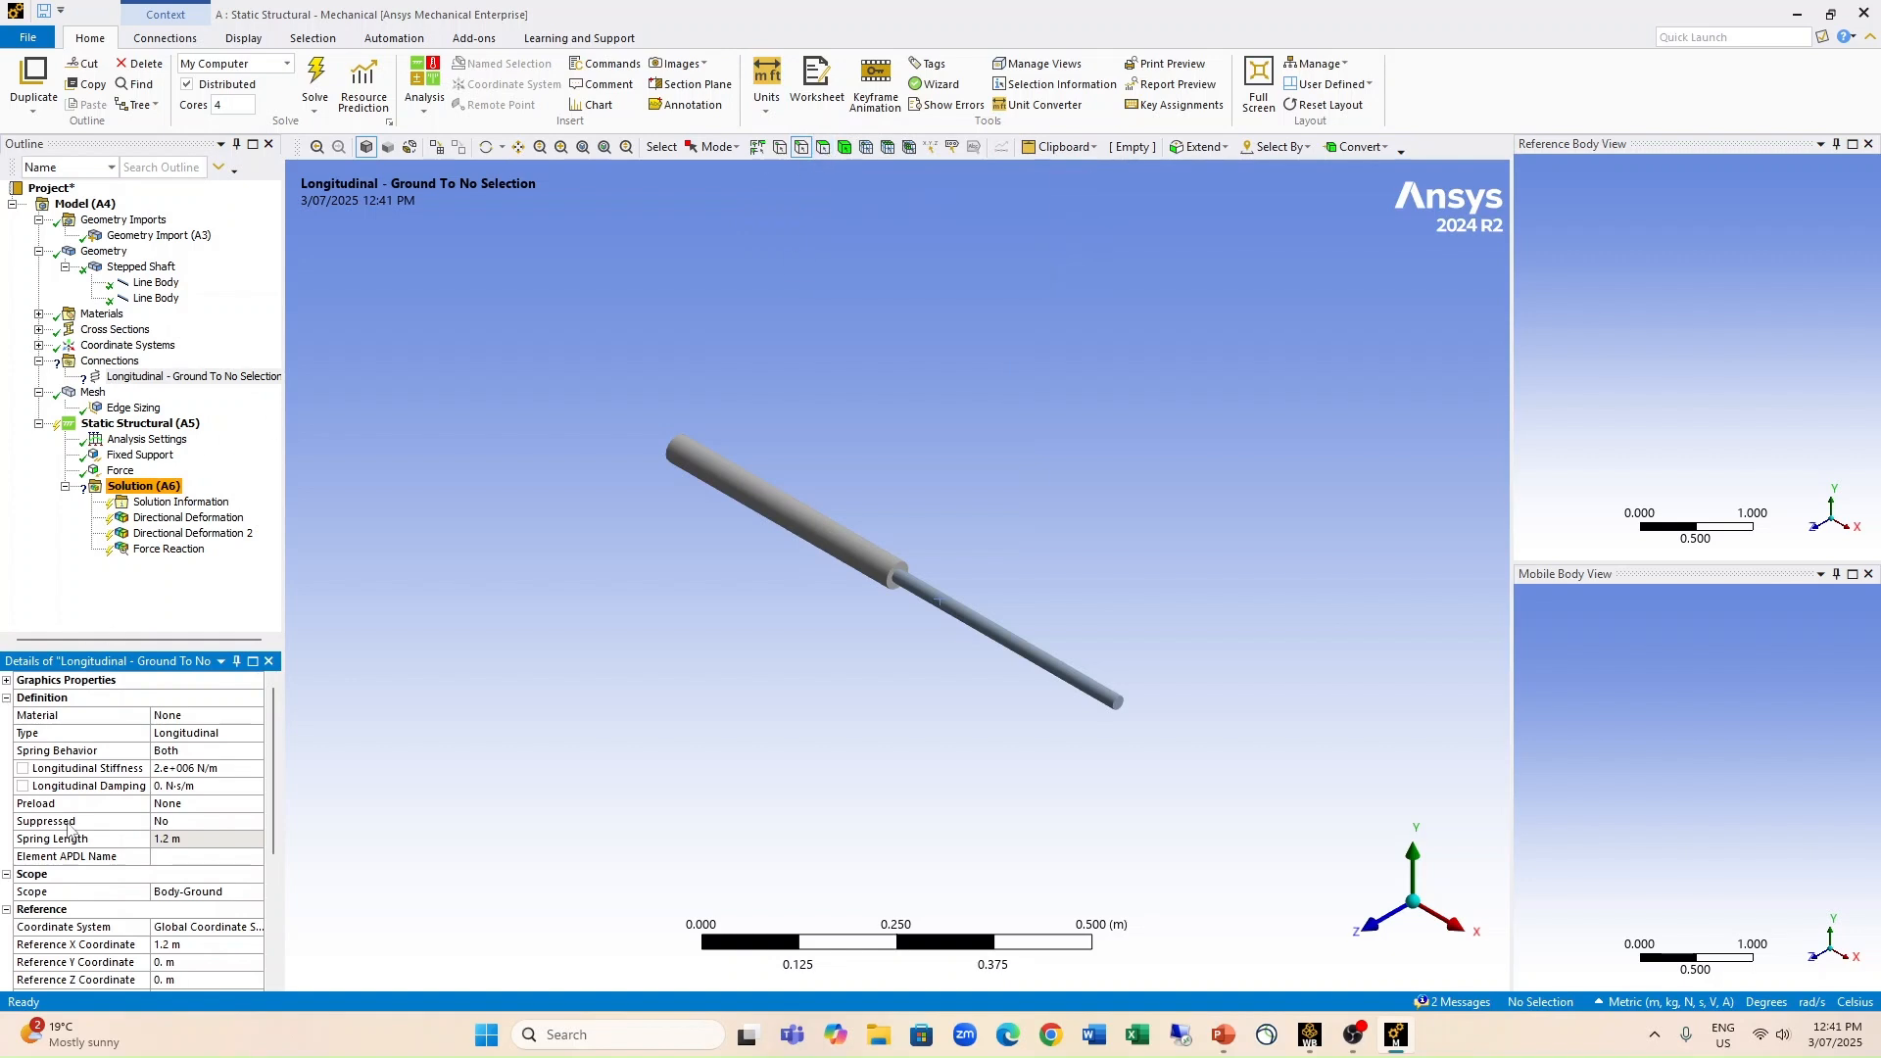
Step: Scope the spring's mobile side to the vertex at the free end of the thinner shaft segment
drag(275, 808, 273, 886)
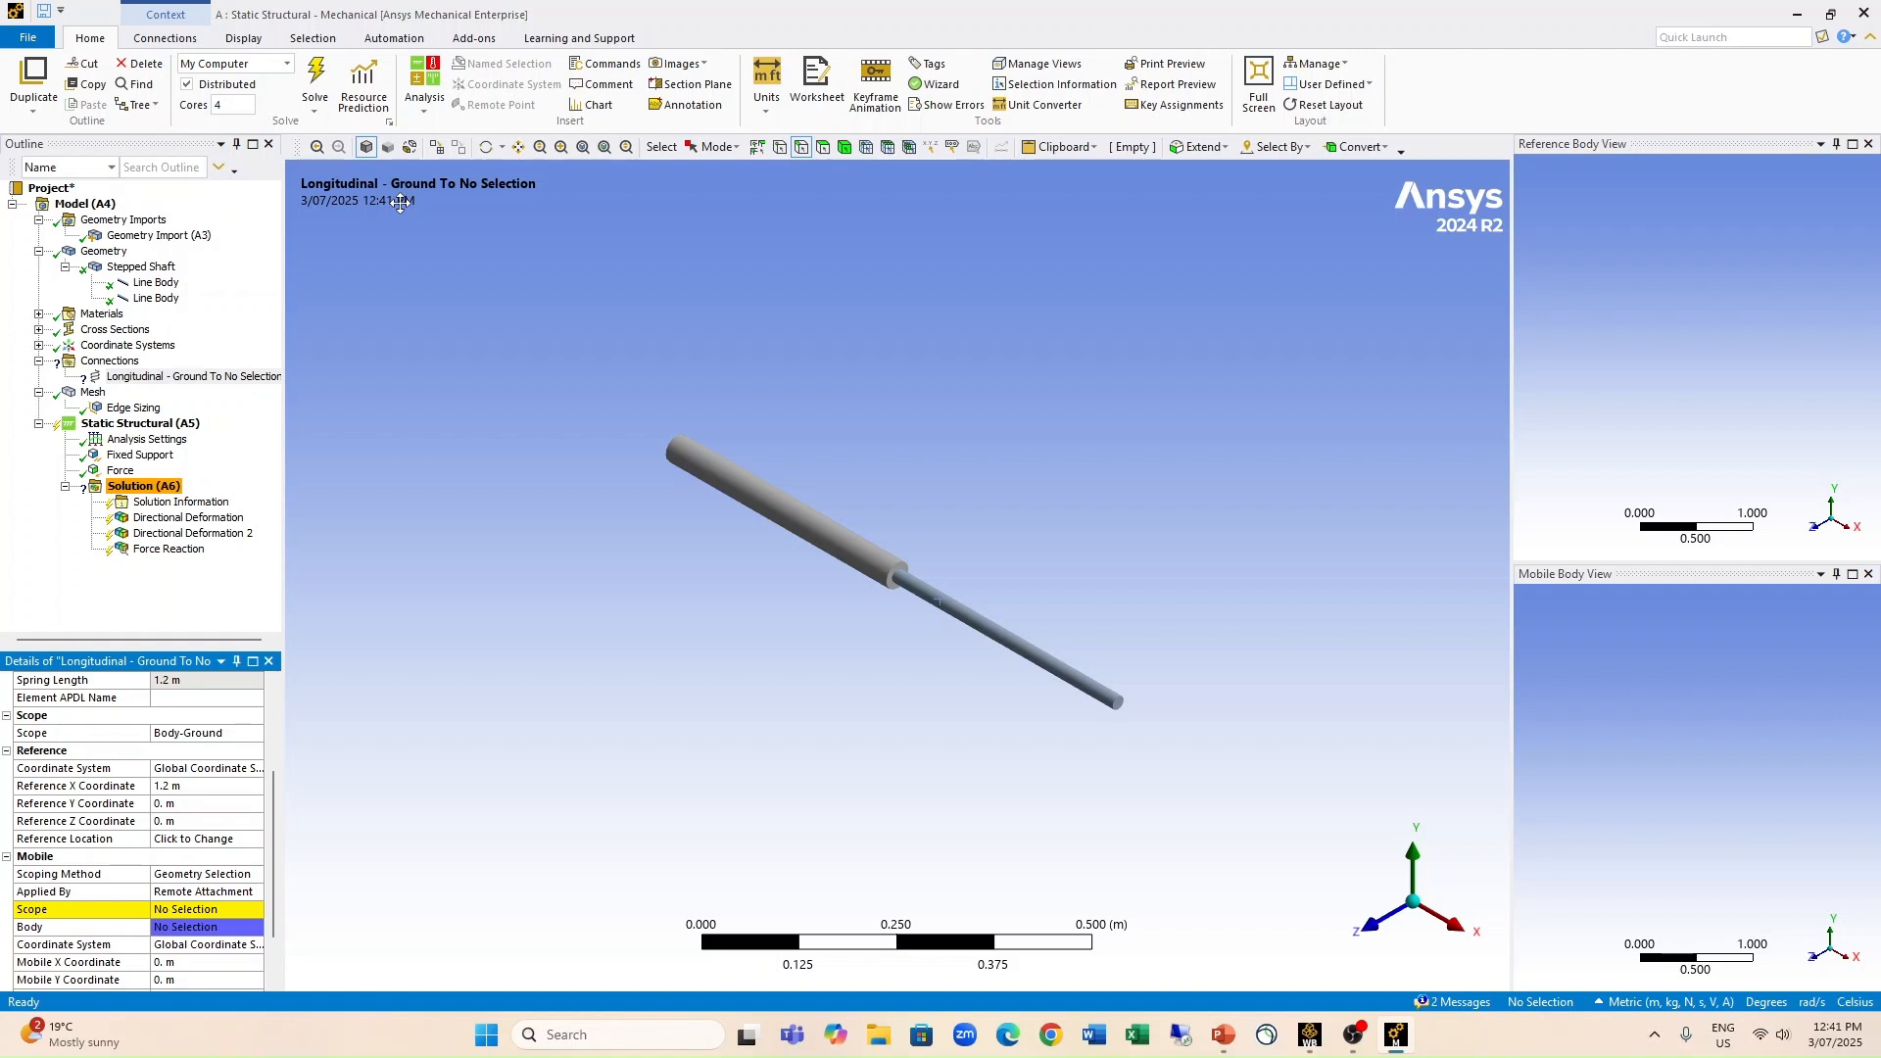
click(200, 910)
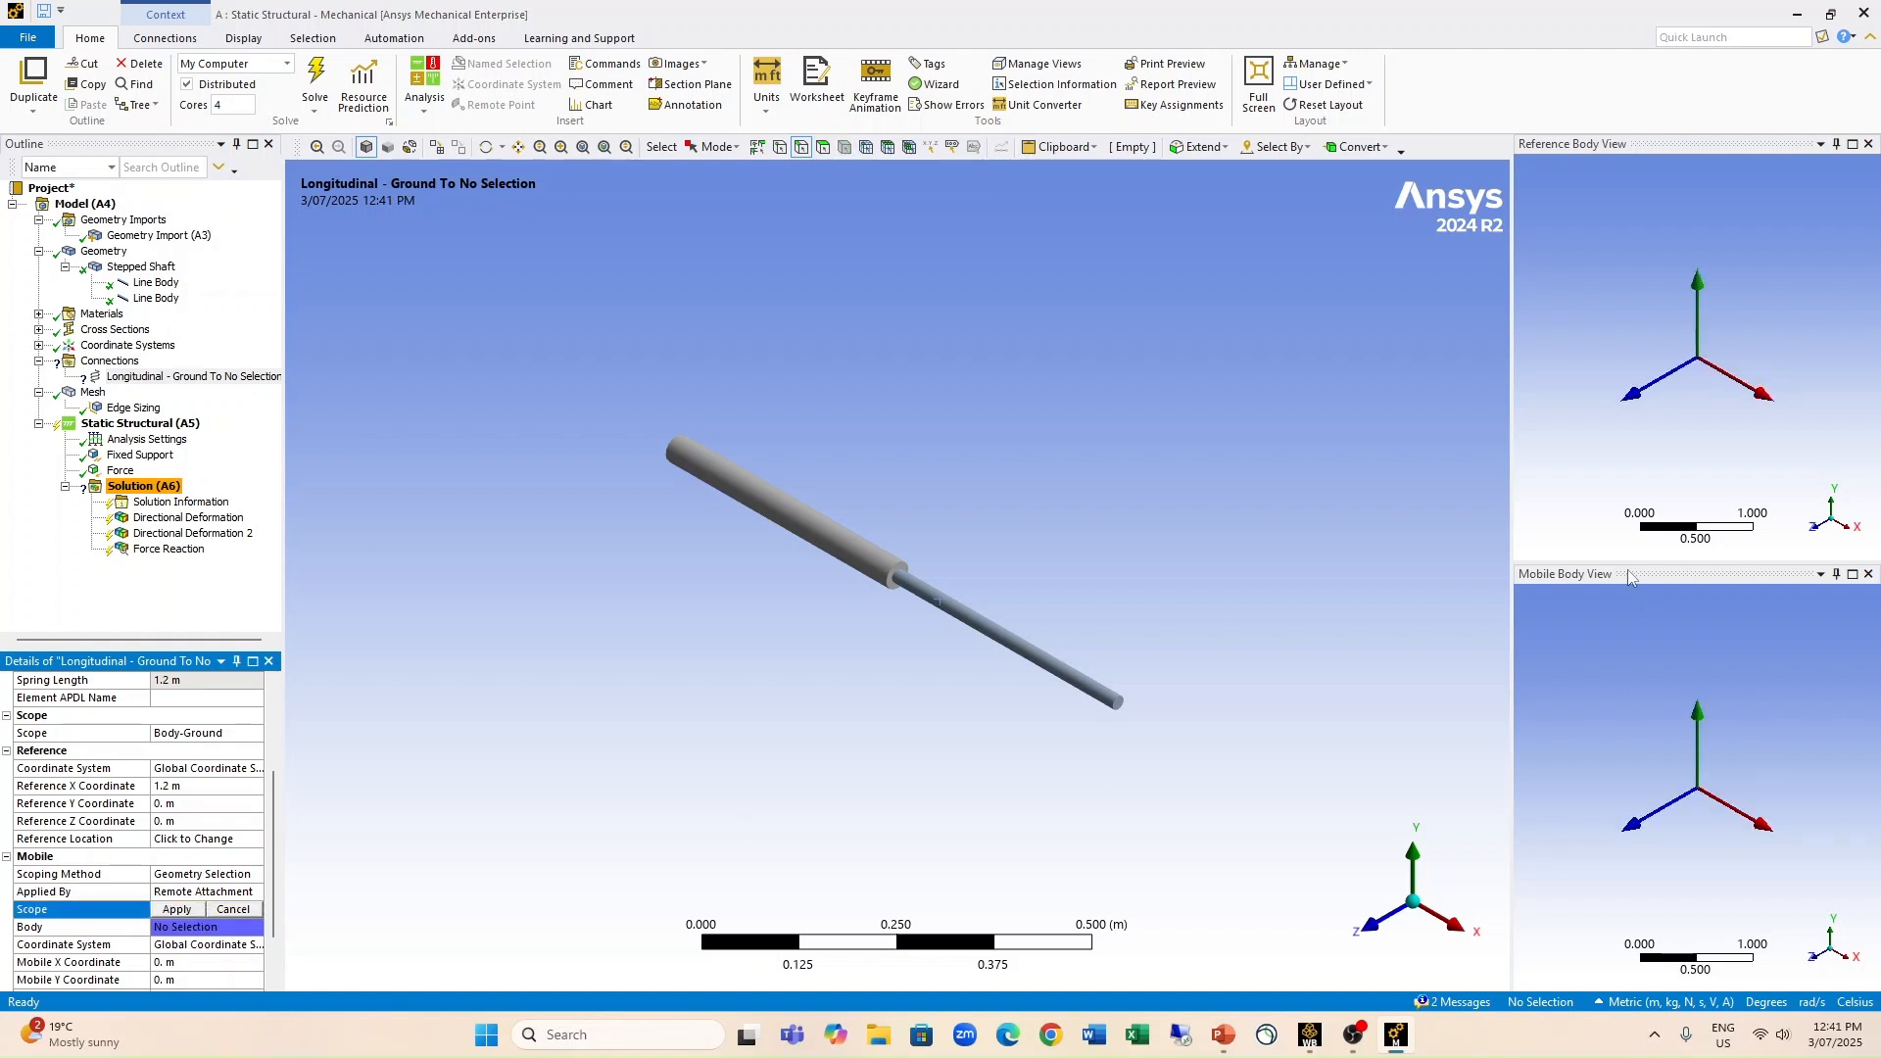
click(780, 147)
click(1123, 705)
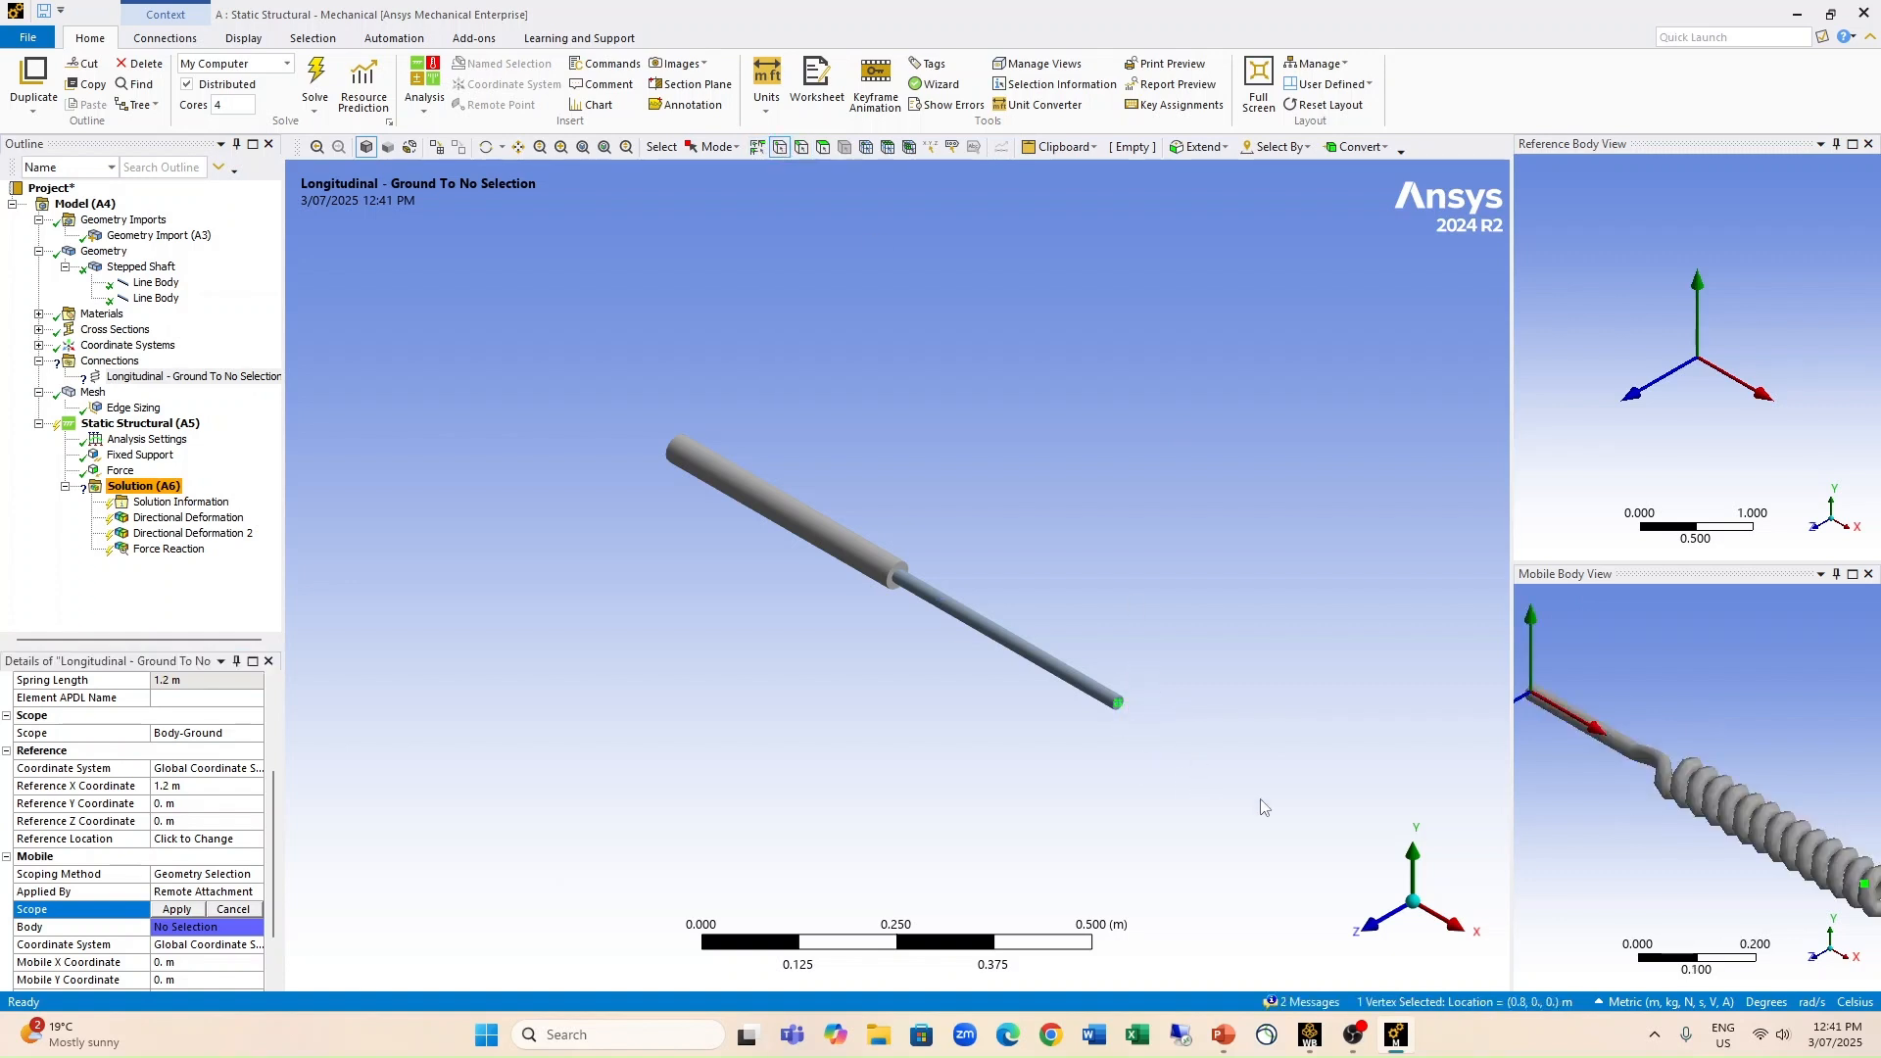
click(173, 910)
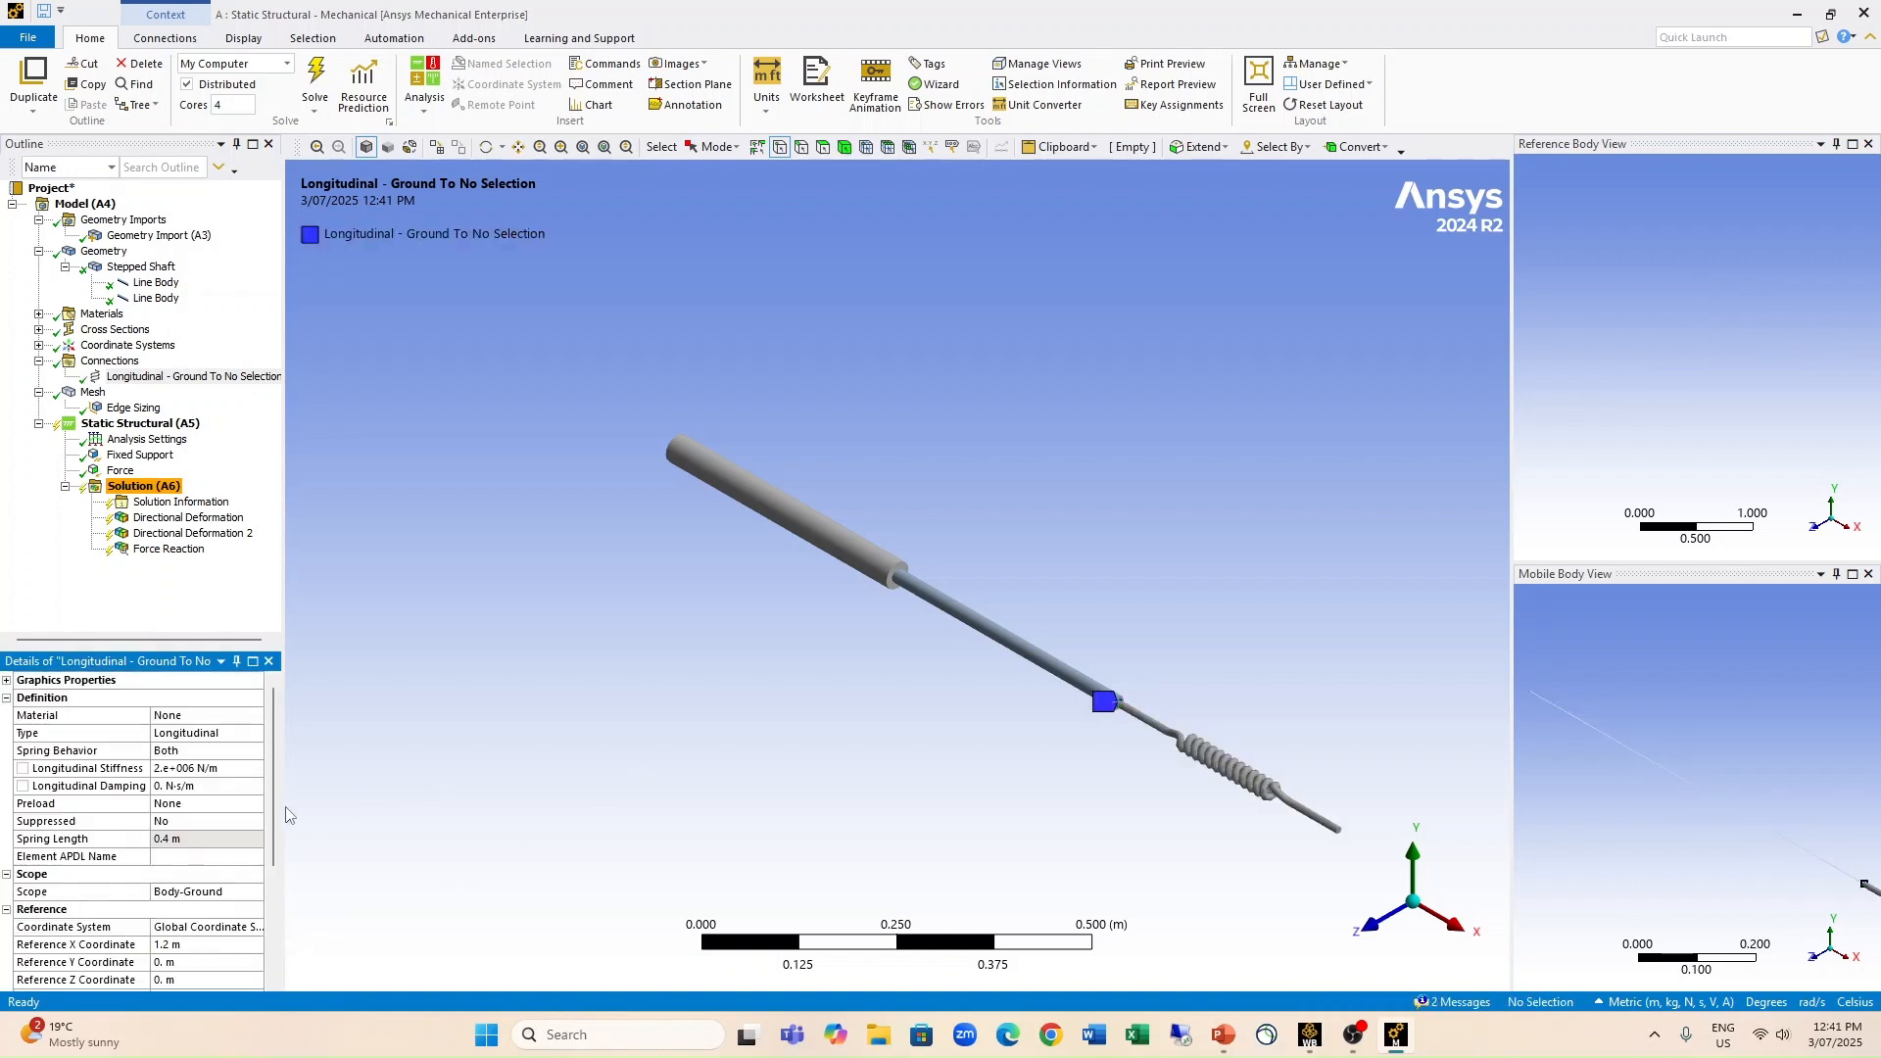
drag(270, 829, 293, 886)
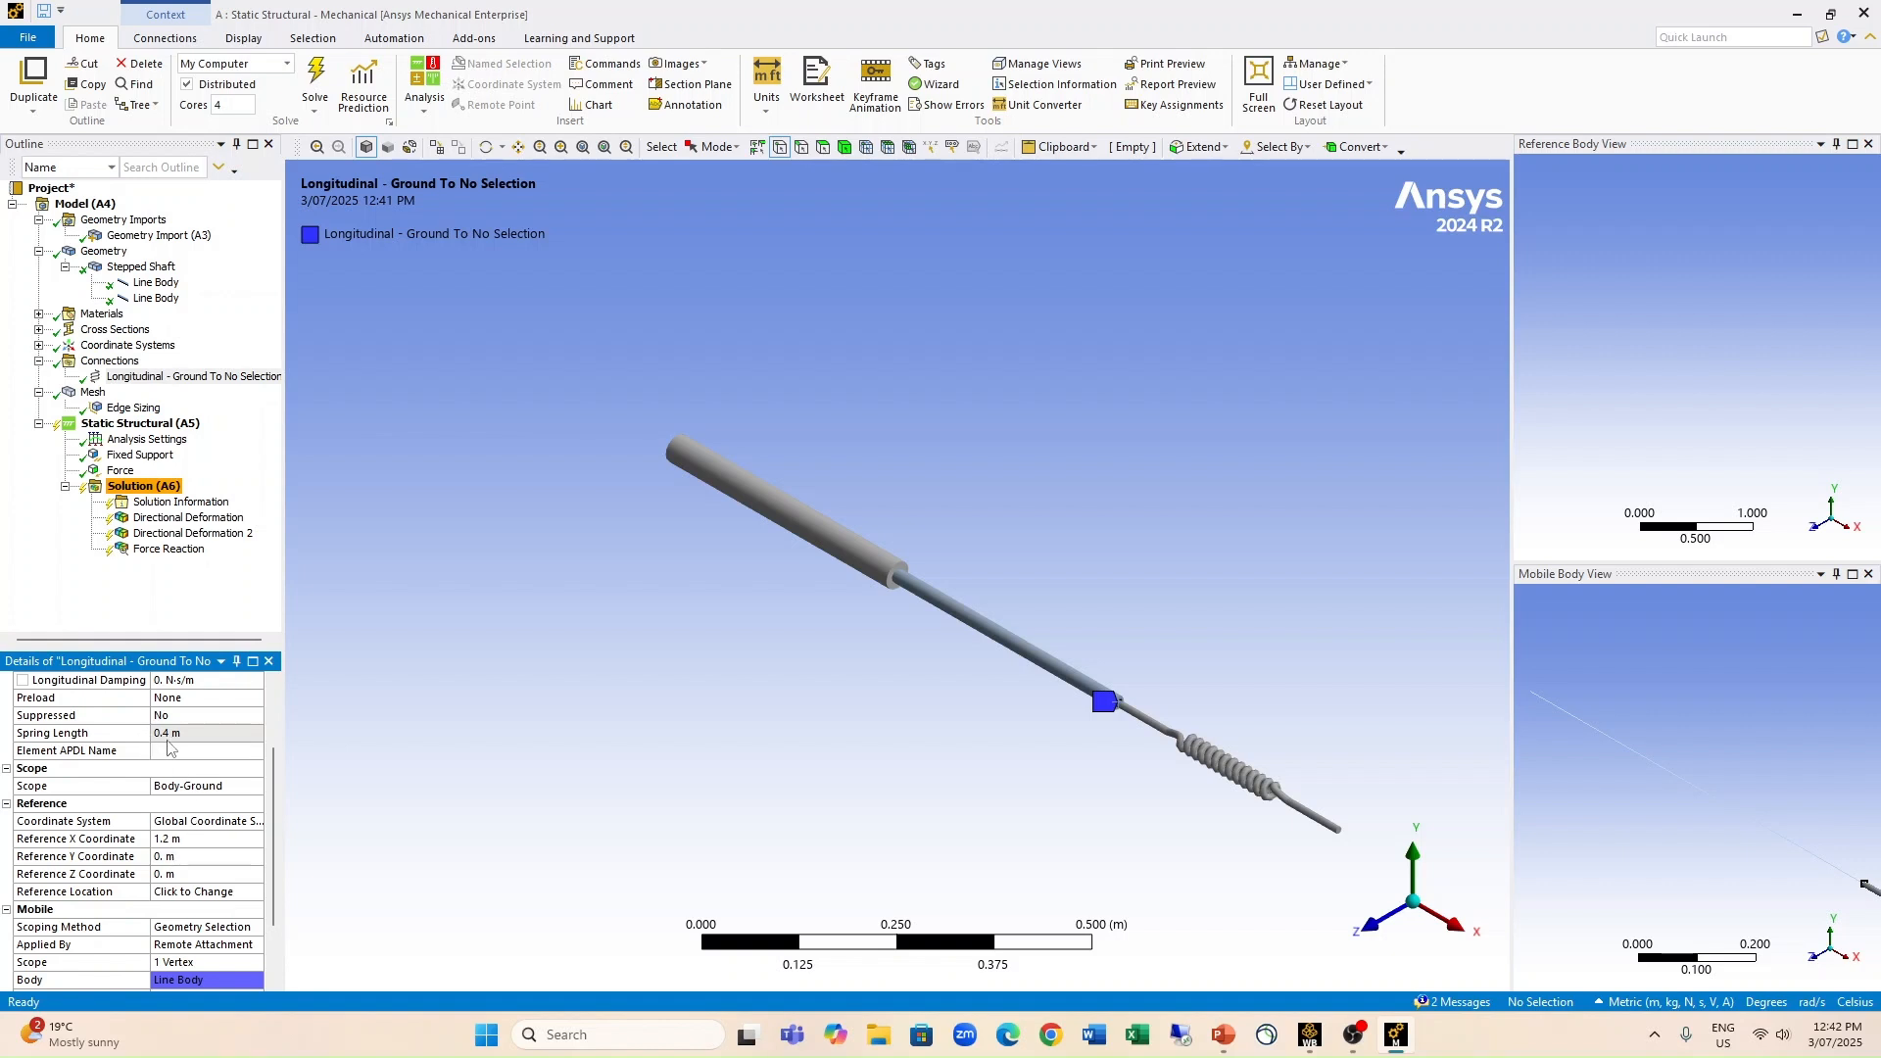
Step: Add a spring probe to the solution and assign the longitudinal ground spring as its boundary condition
click(133, 486)
right_click(134, 485)
mouse_move(196, 491)
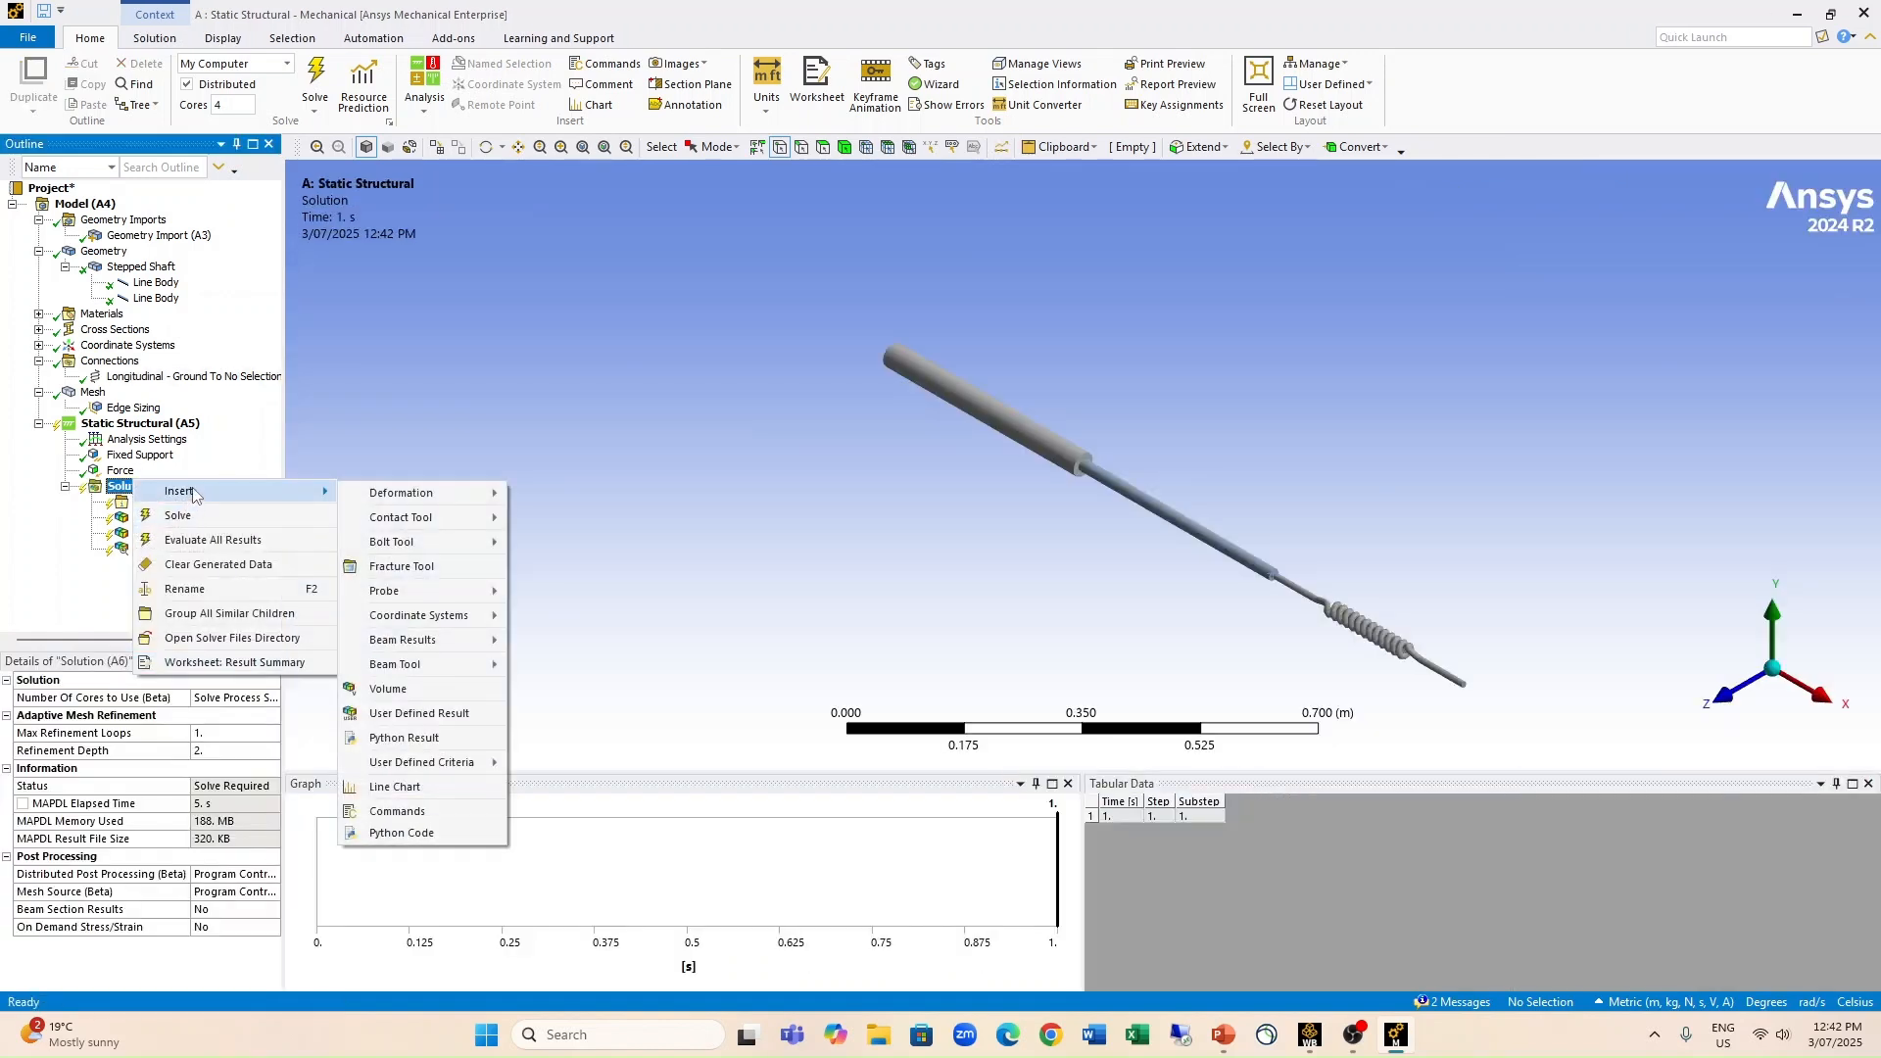
mouse_move(456, 589)
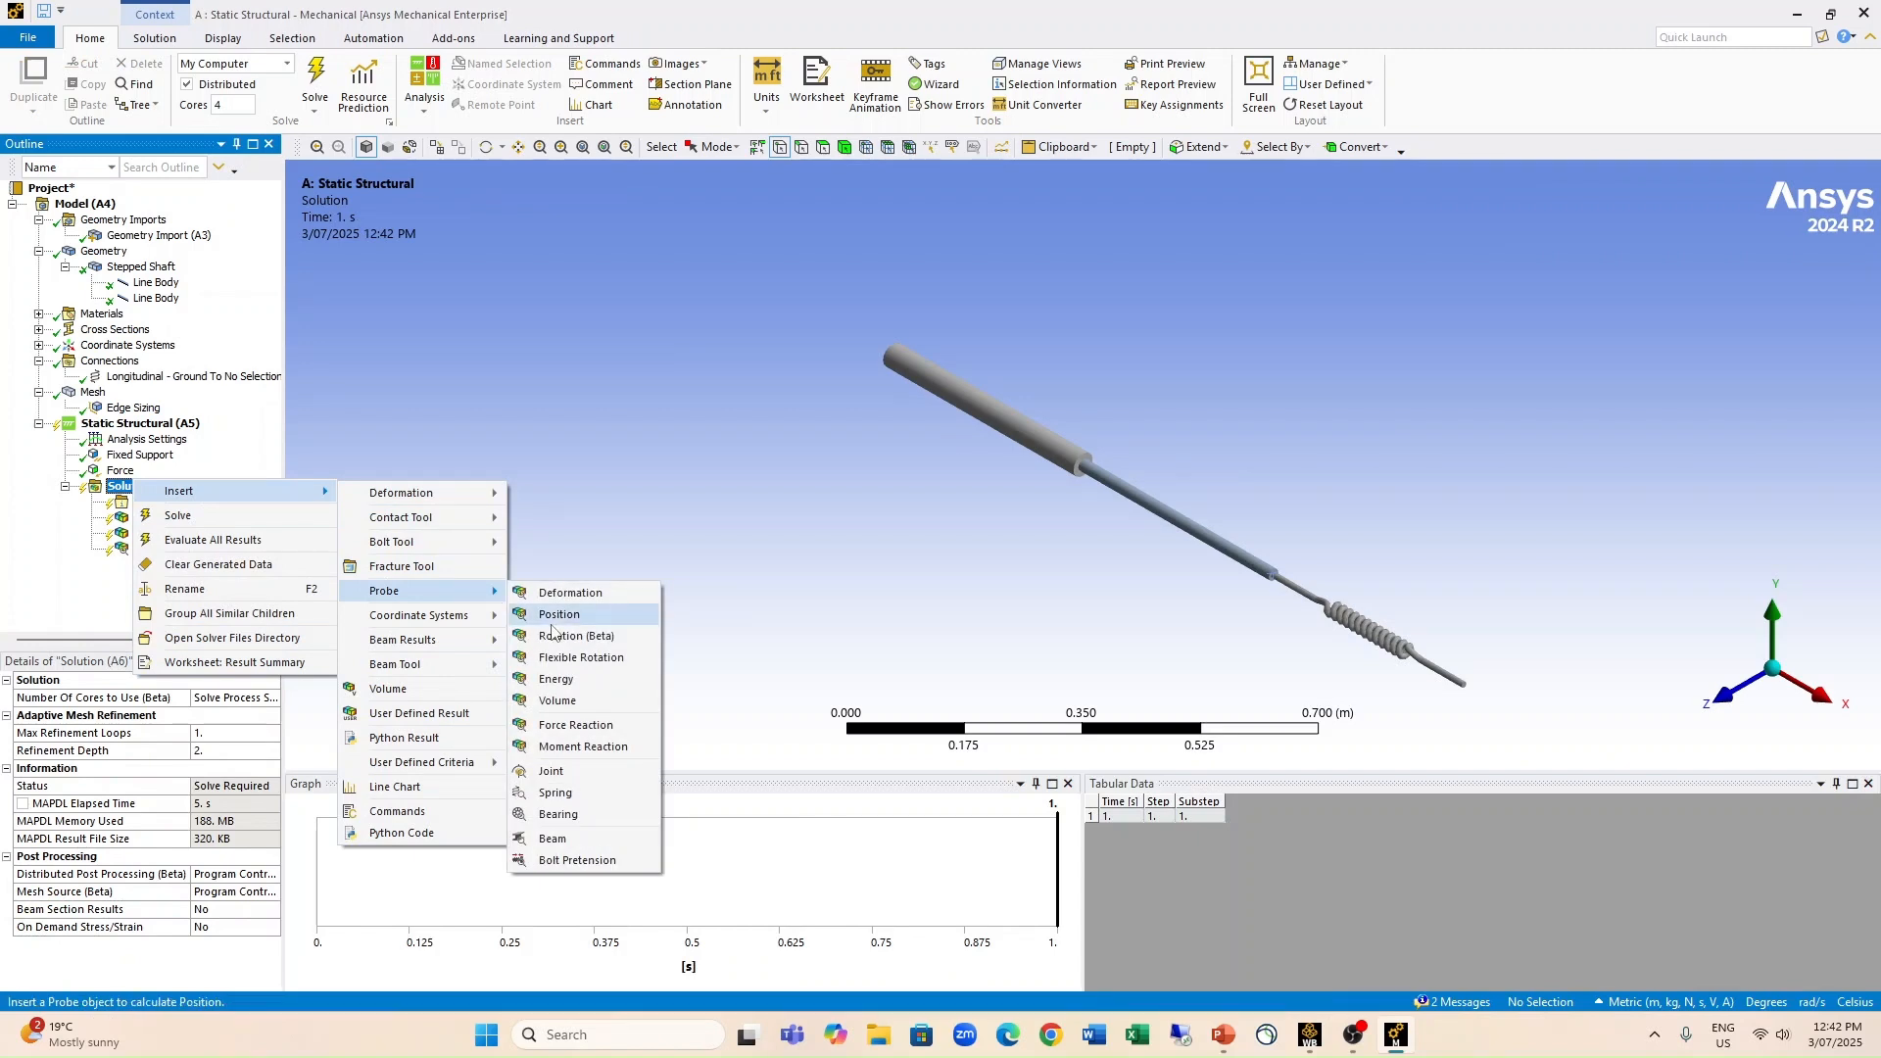
click(558, 794)
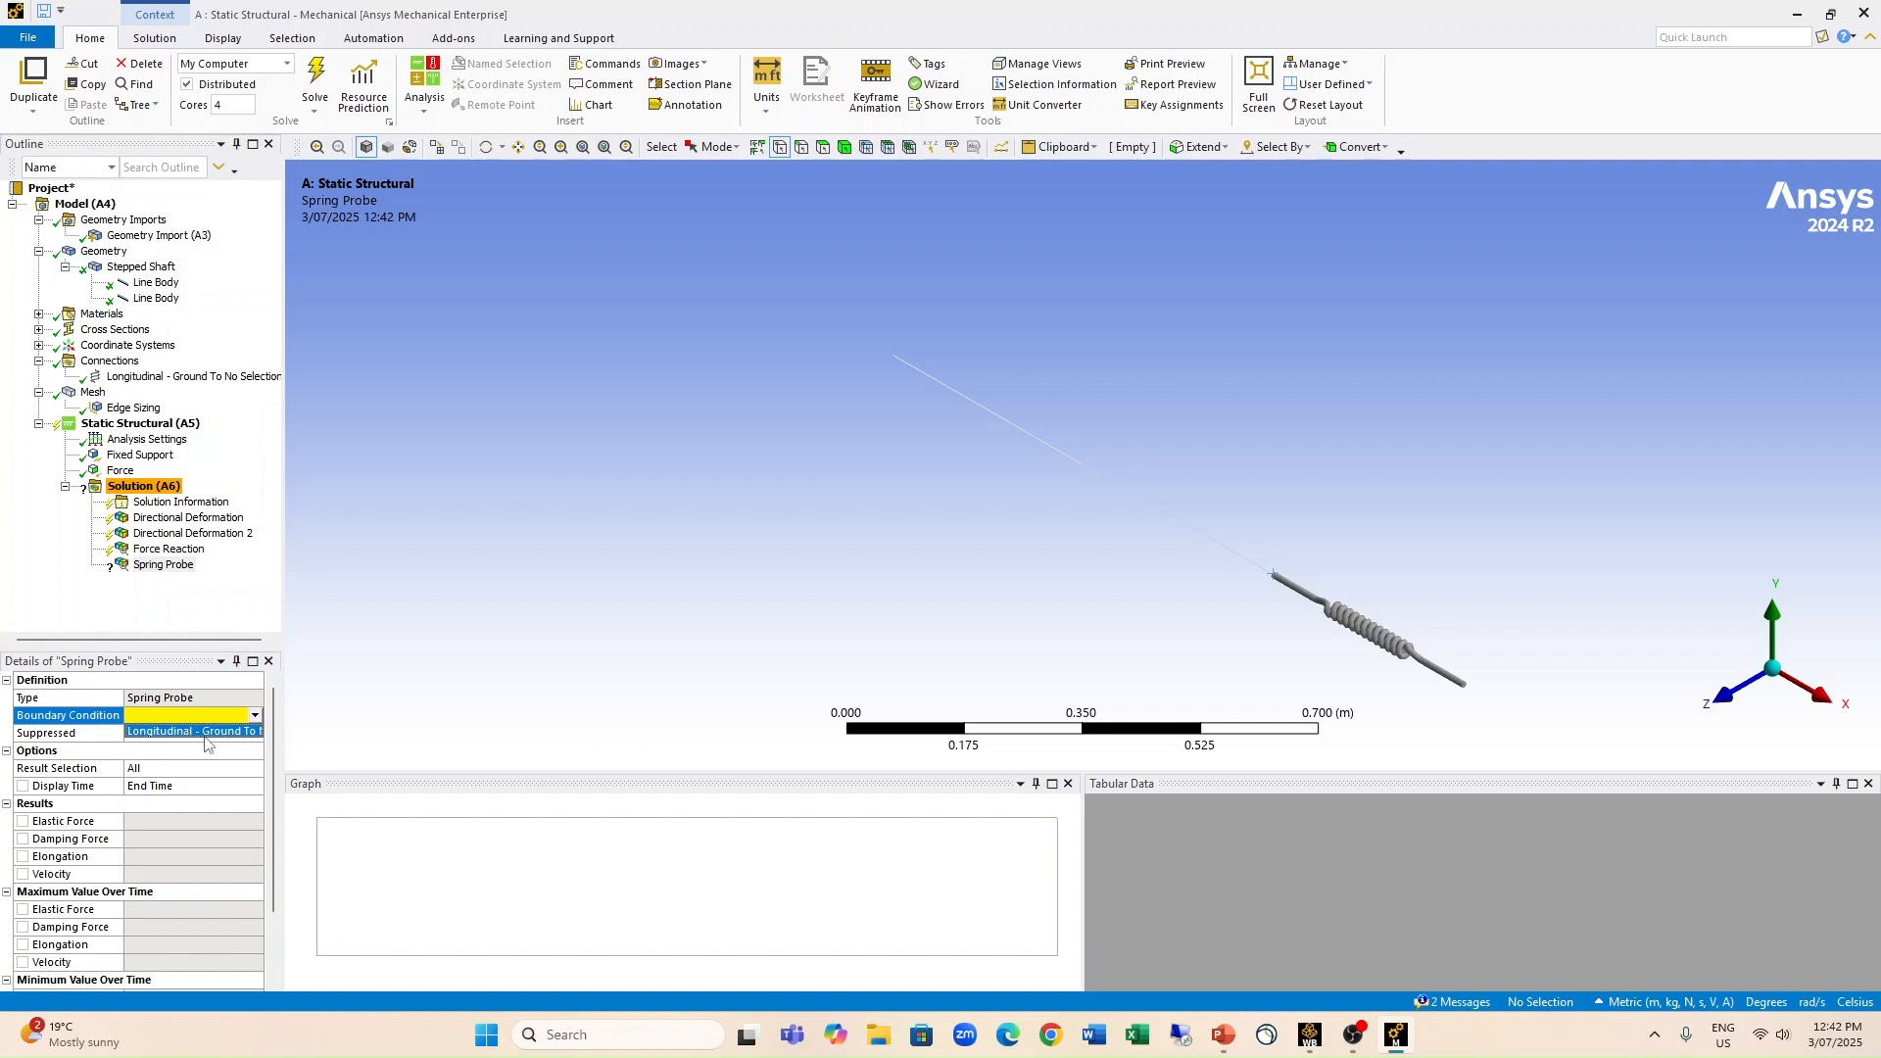
click(207, 733)
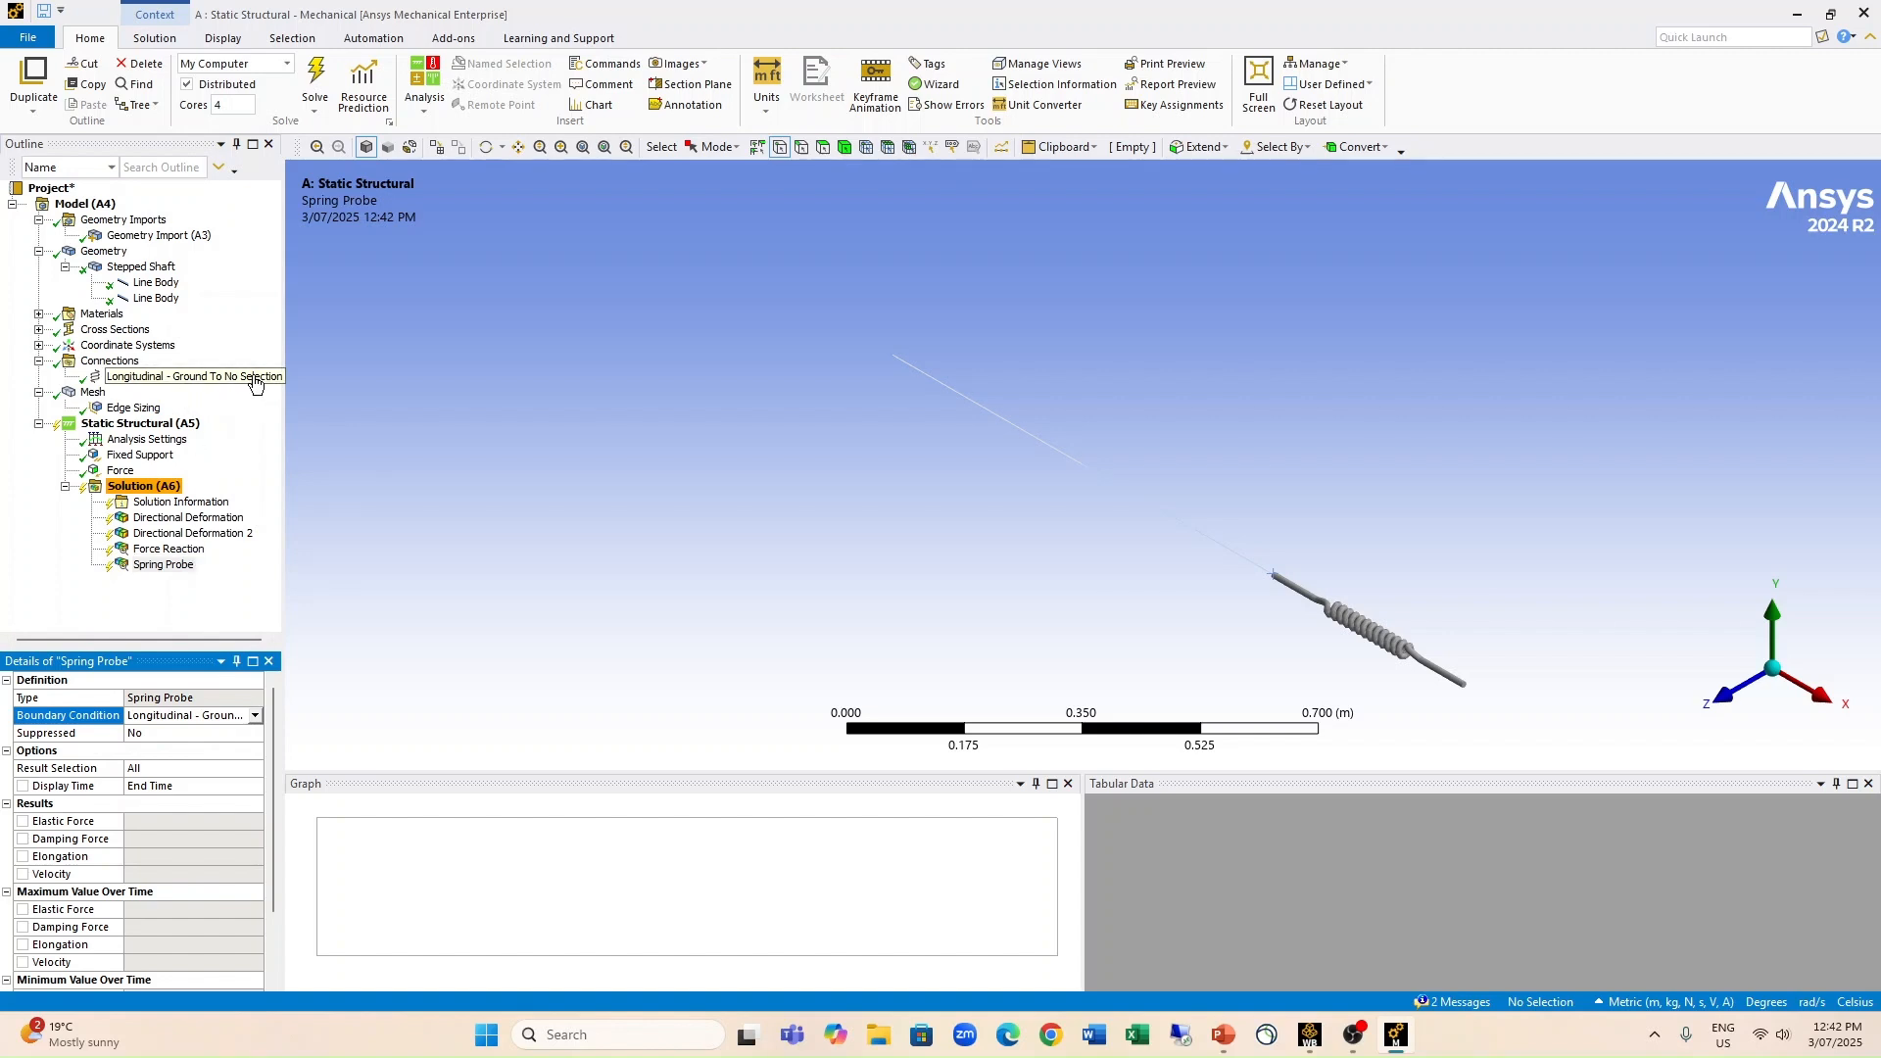
Step: Rename the longitudinal spring connection based on its definition
click(182, 377)
right_click(184, 379)
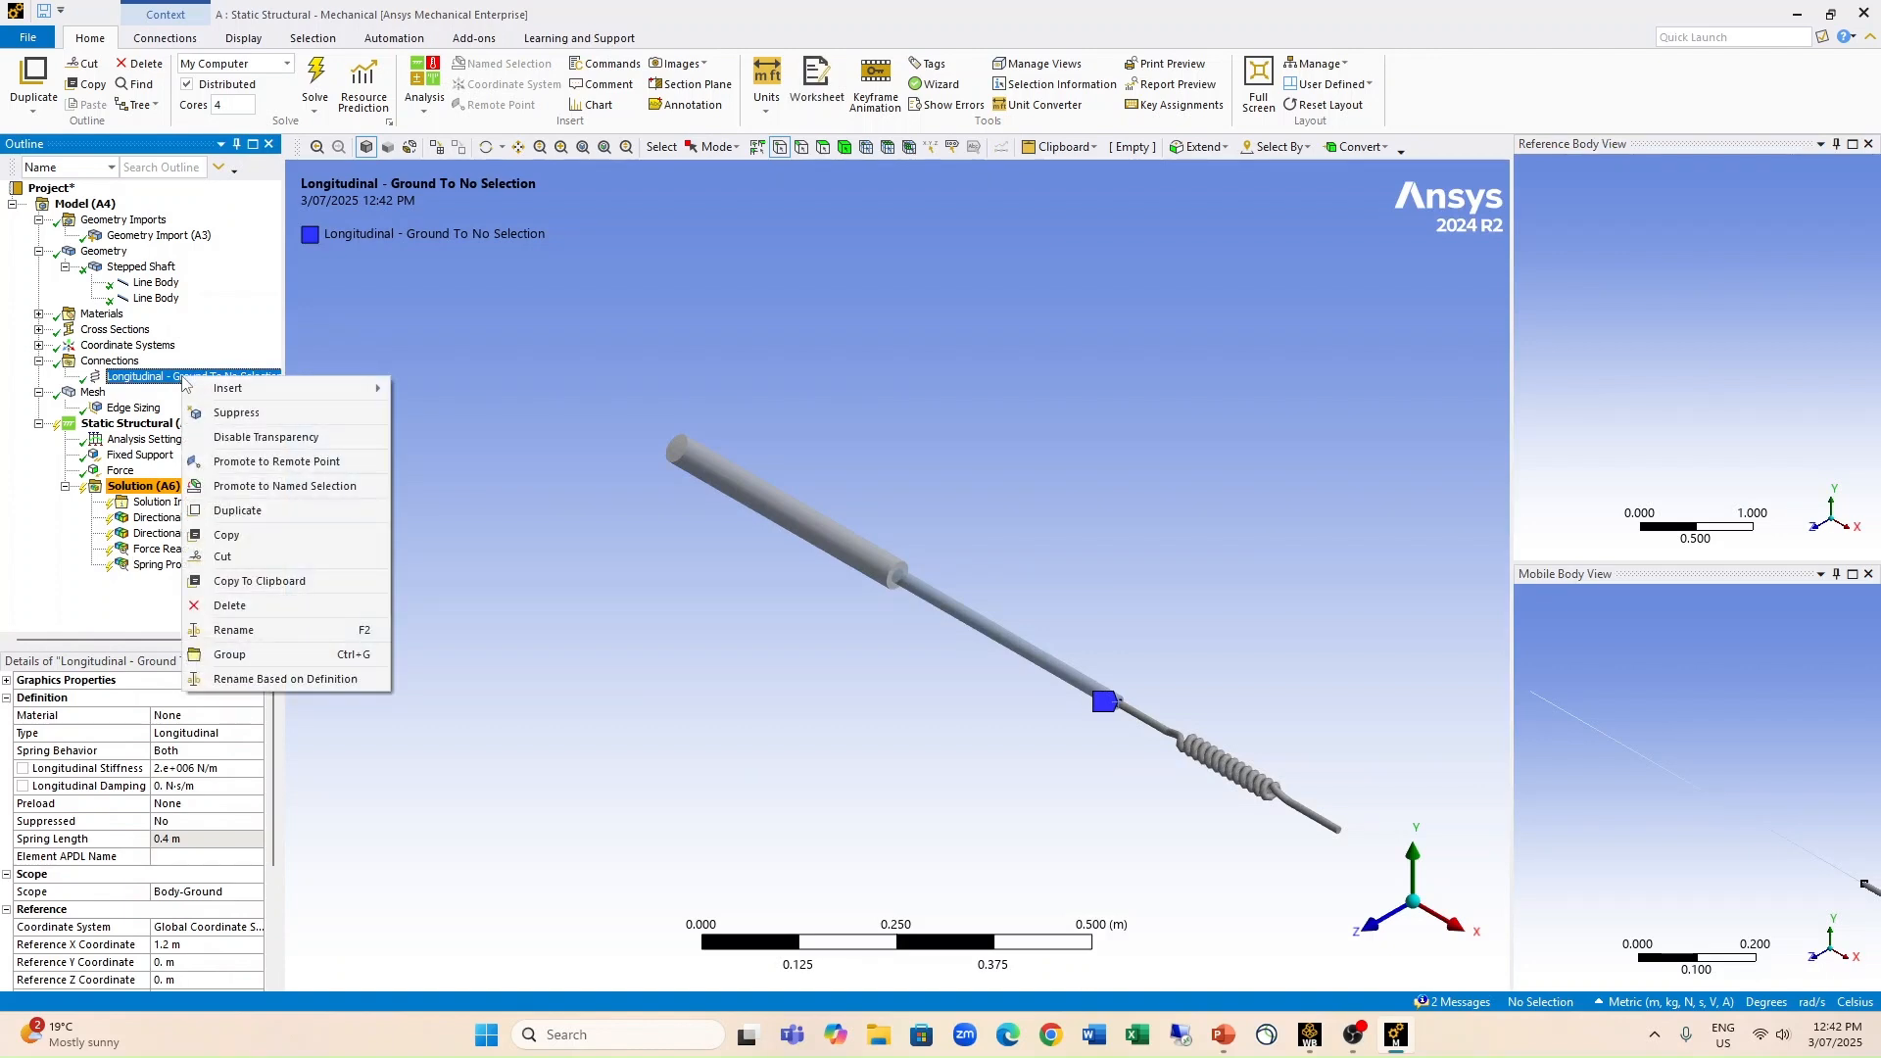
click(250, 679)
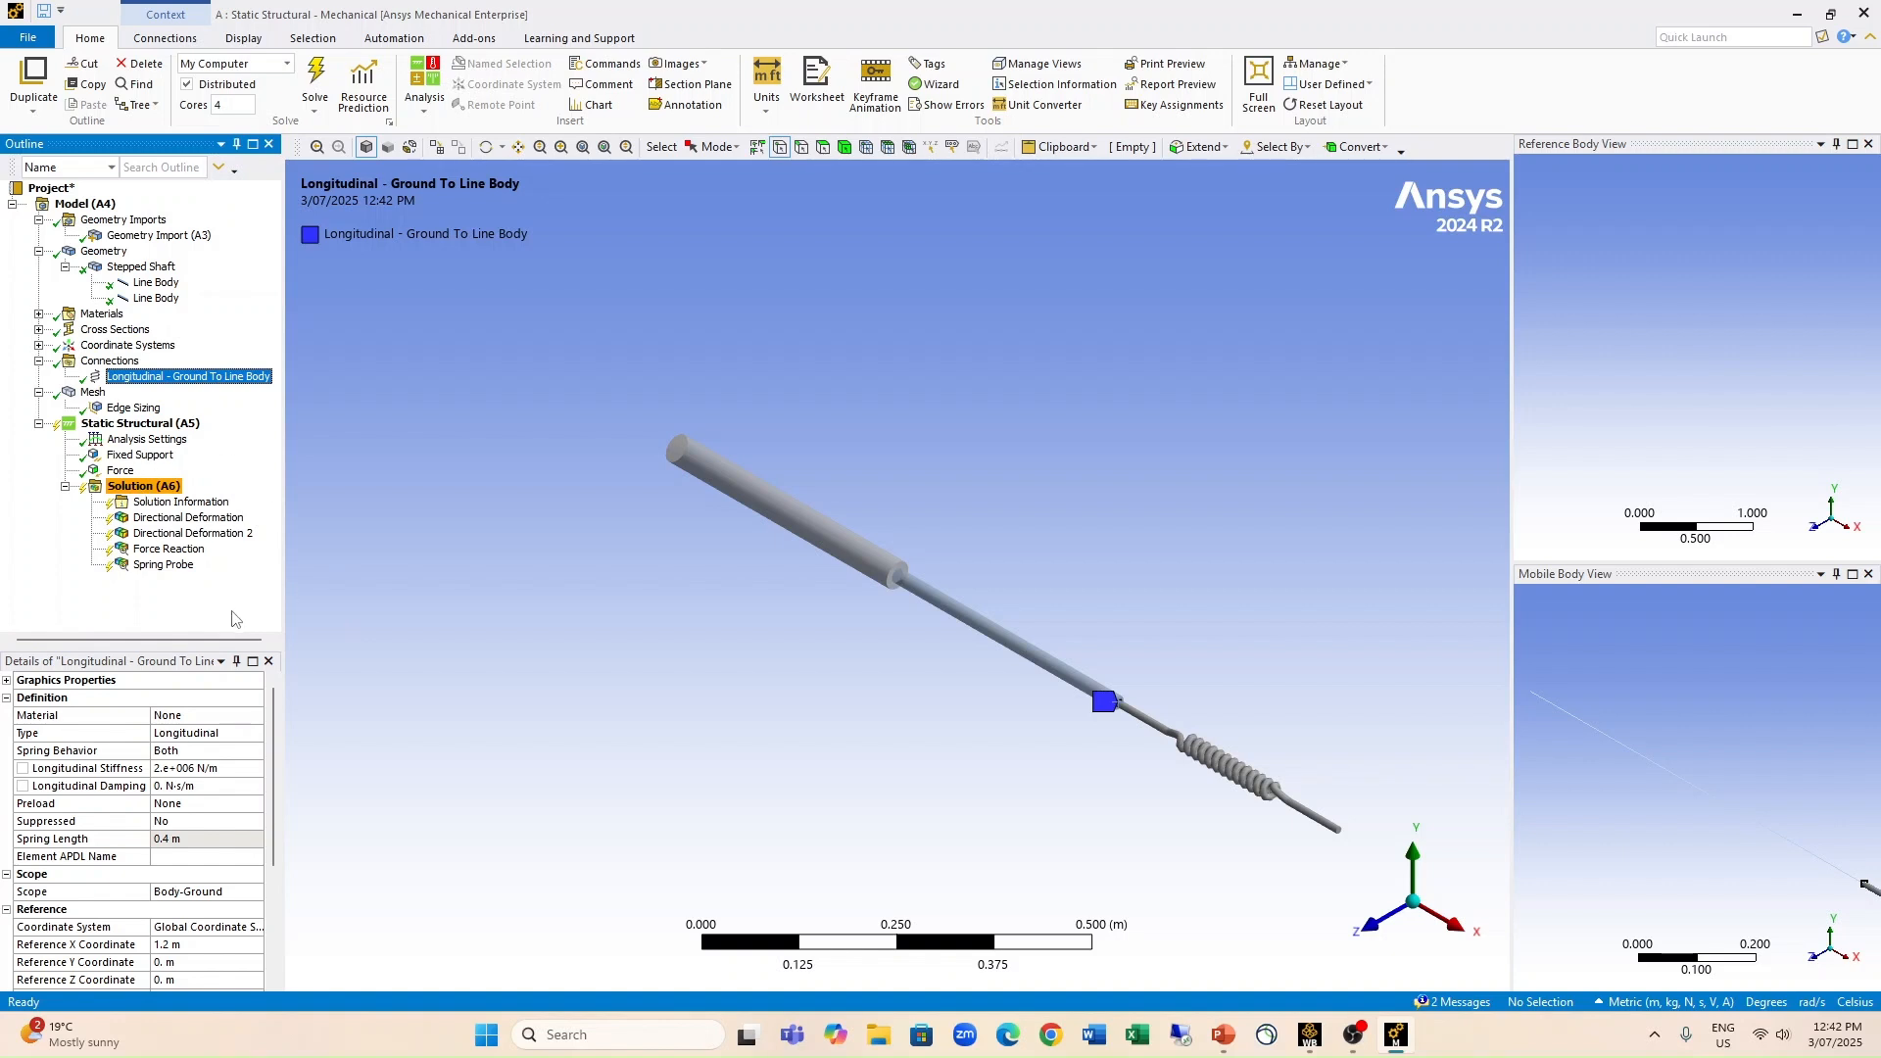
Step: Solve the static structural analysis with the spring included
right_click(143, 483)
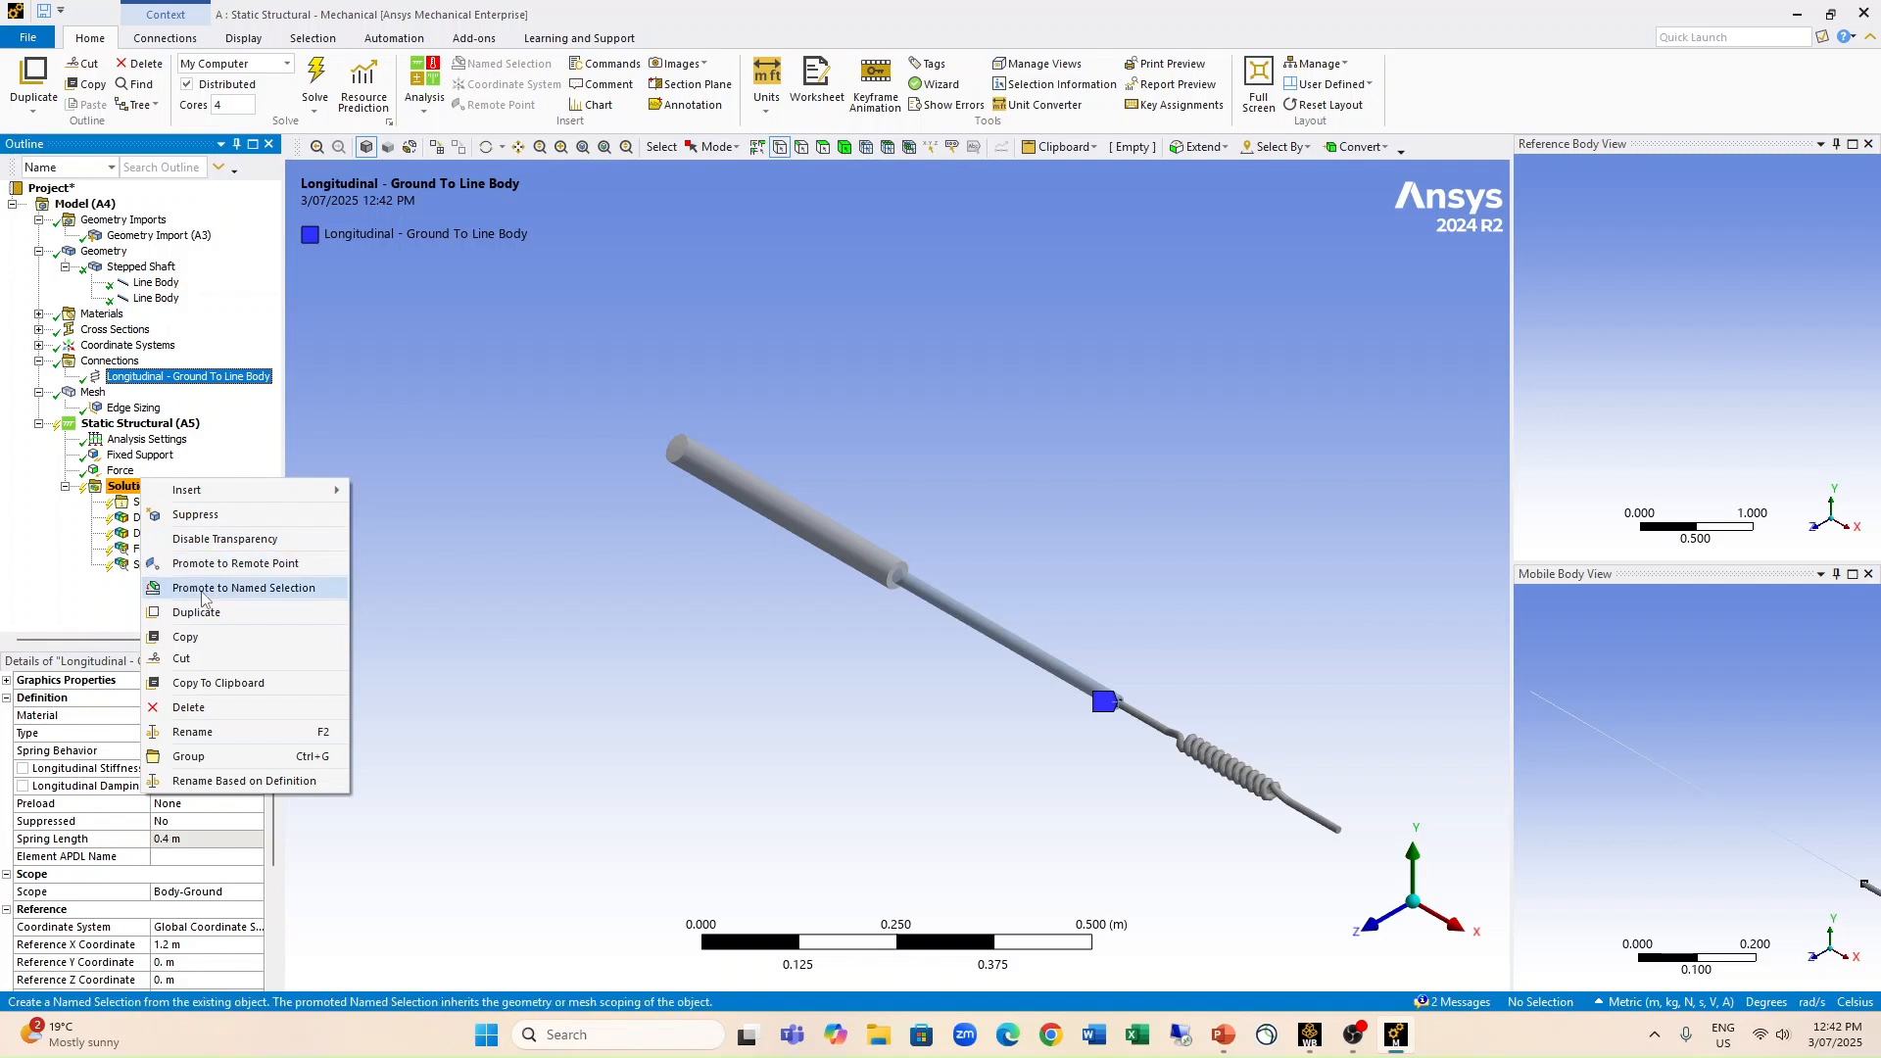
right_click(134, 423)
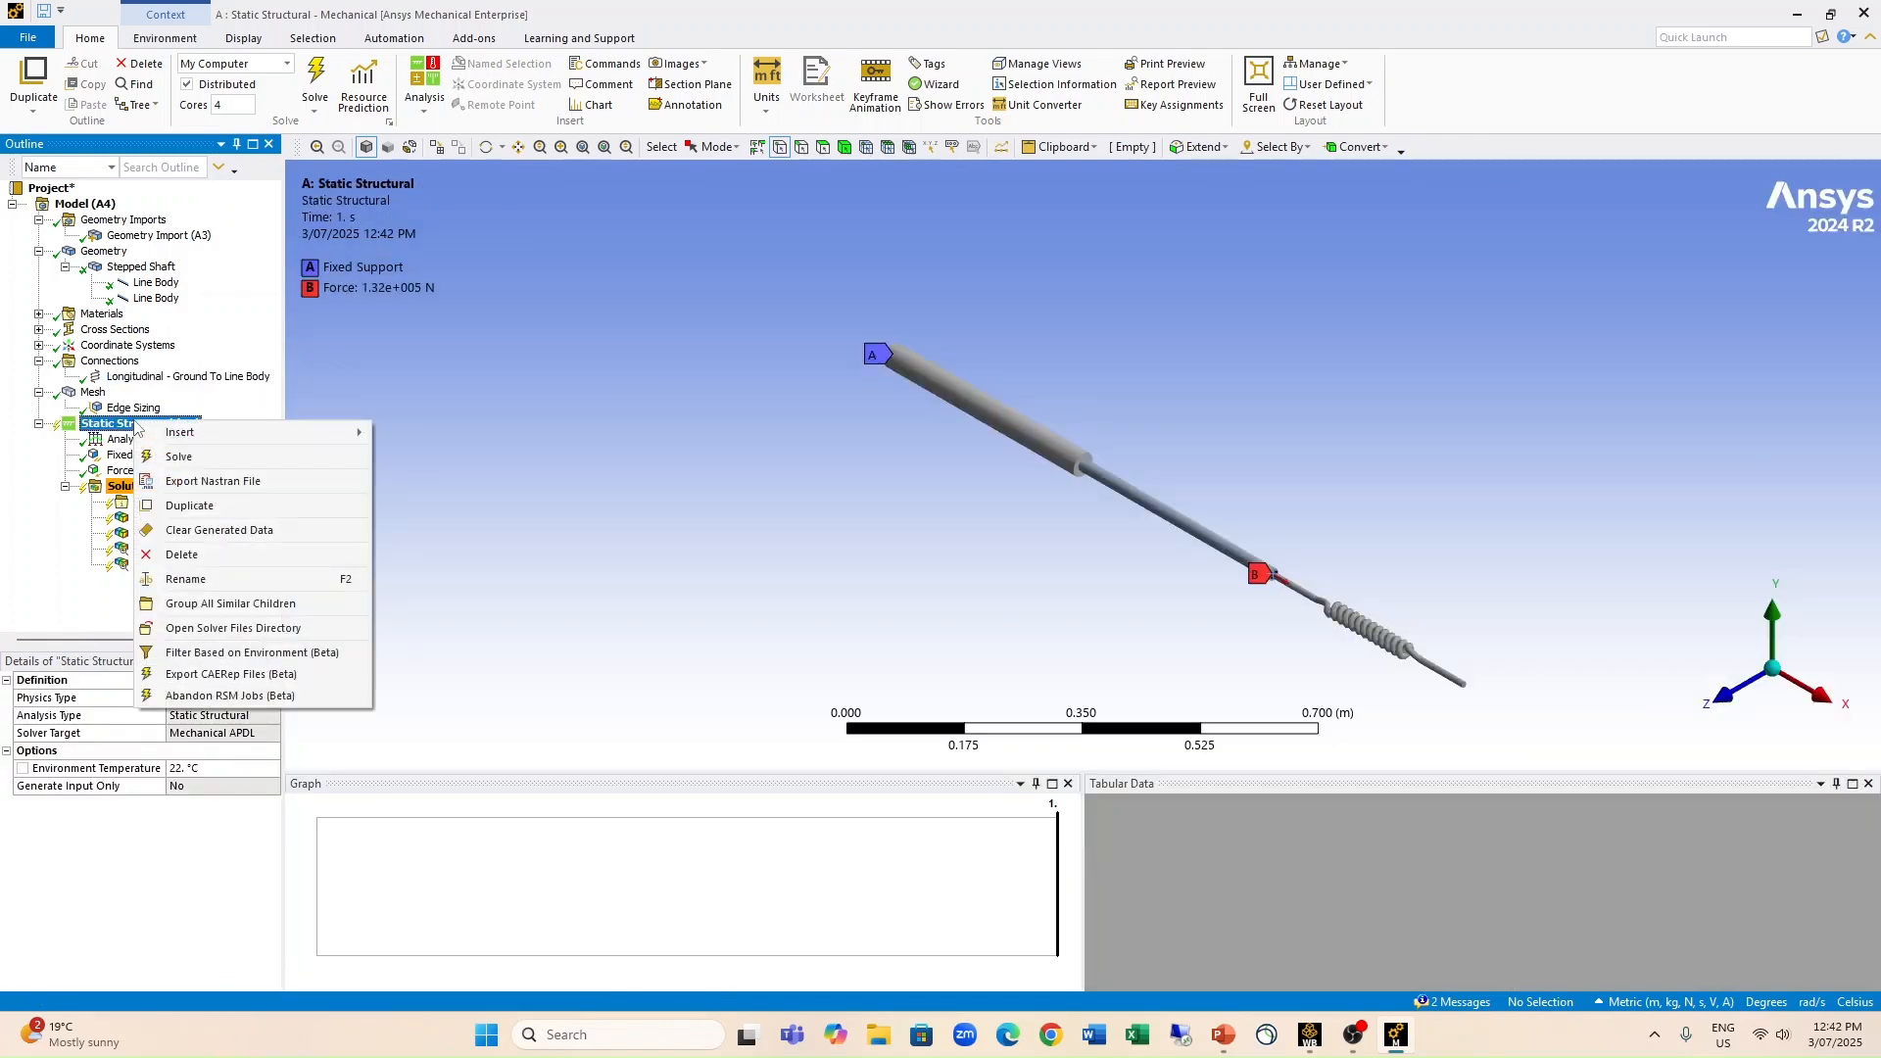
click(208, 455)
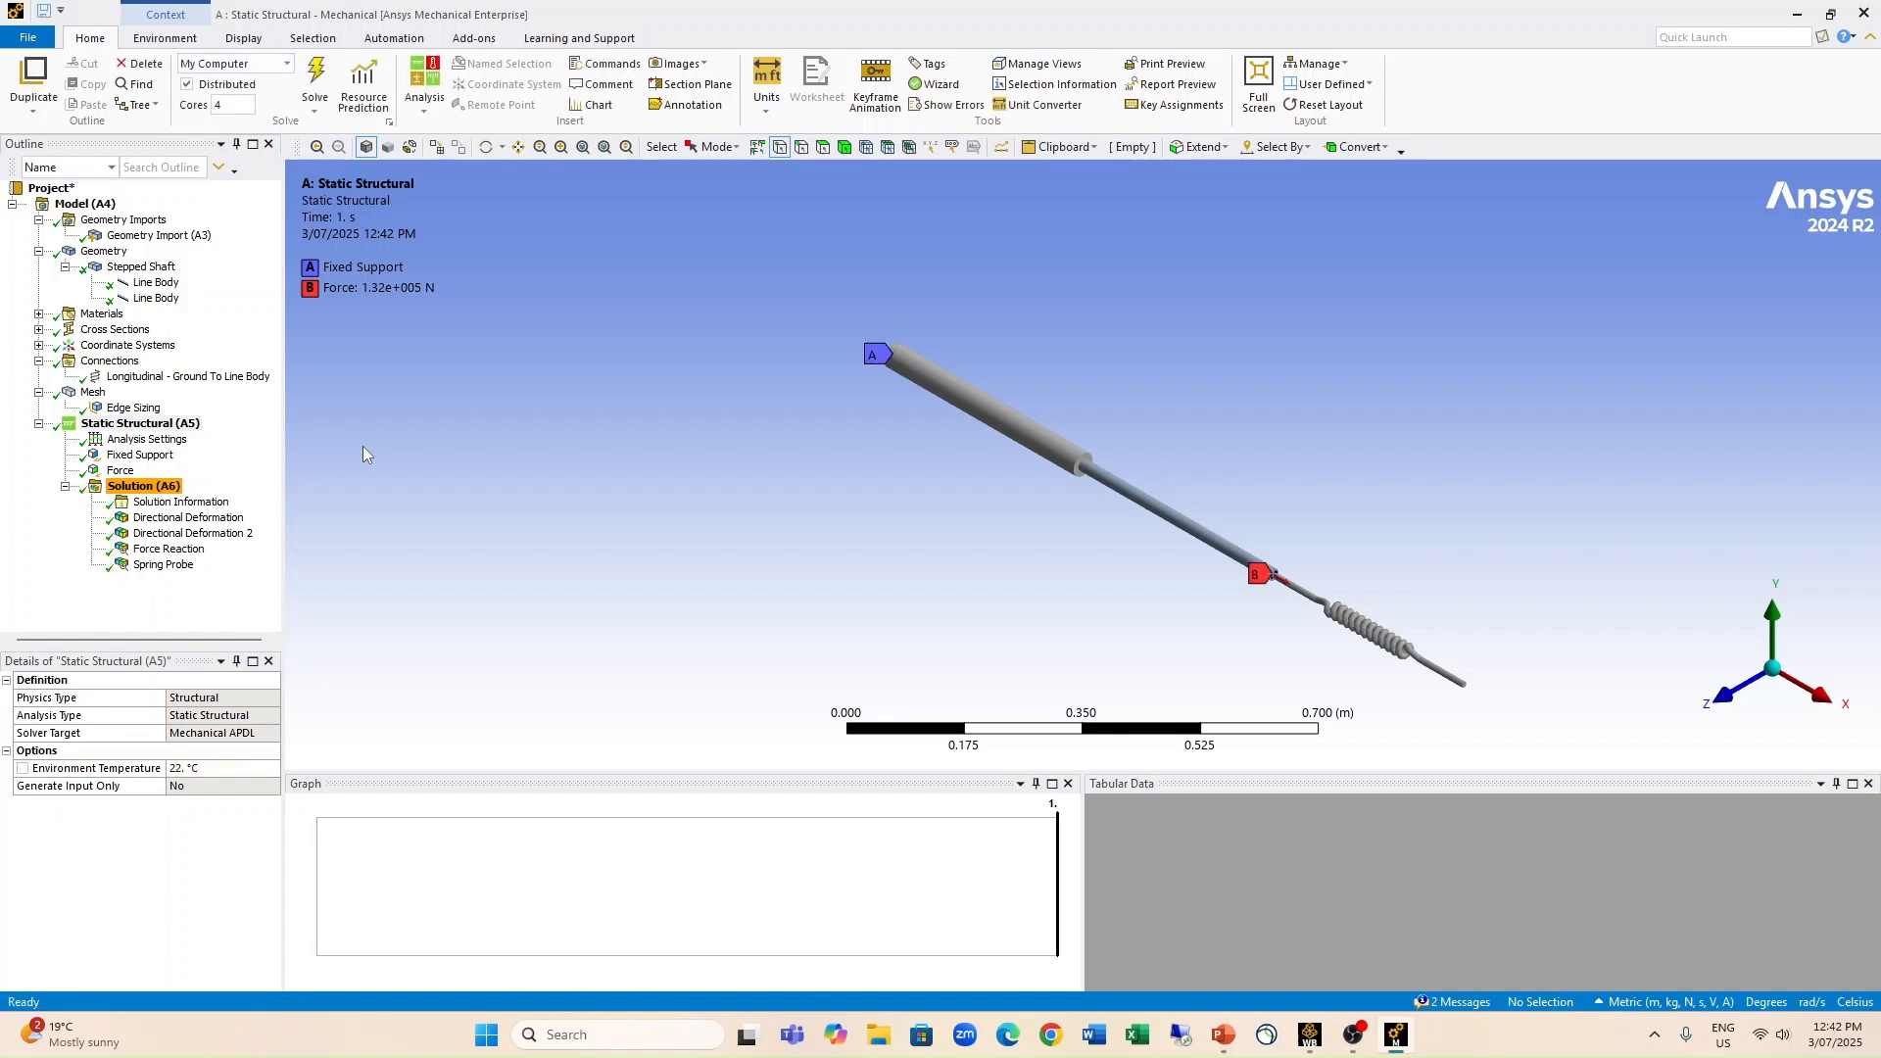
Step: Display the thicker segment's directional deformation and switch the unit system to Metric (mm, t, N, s, mV, mA)
click(217, 519)
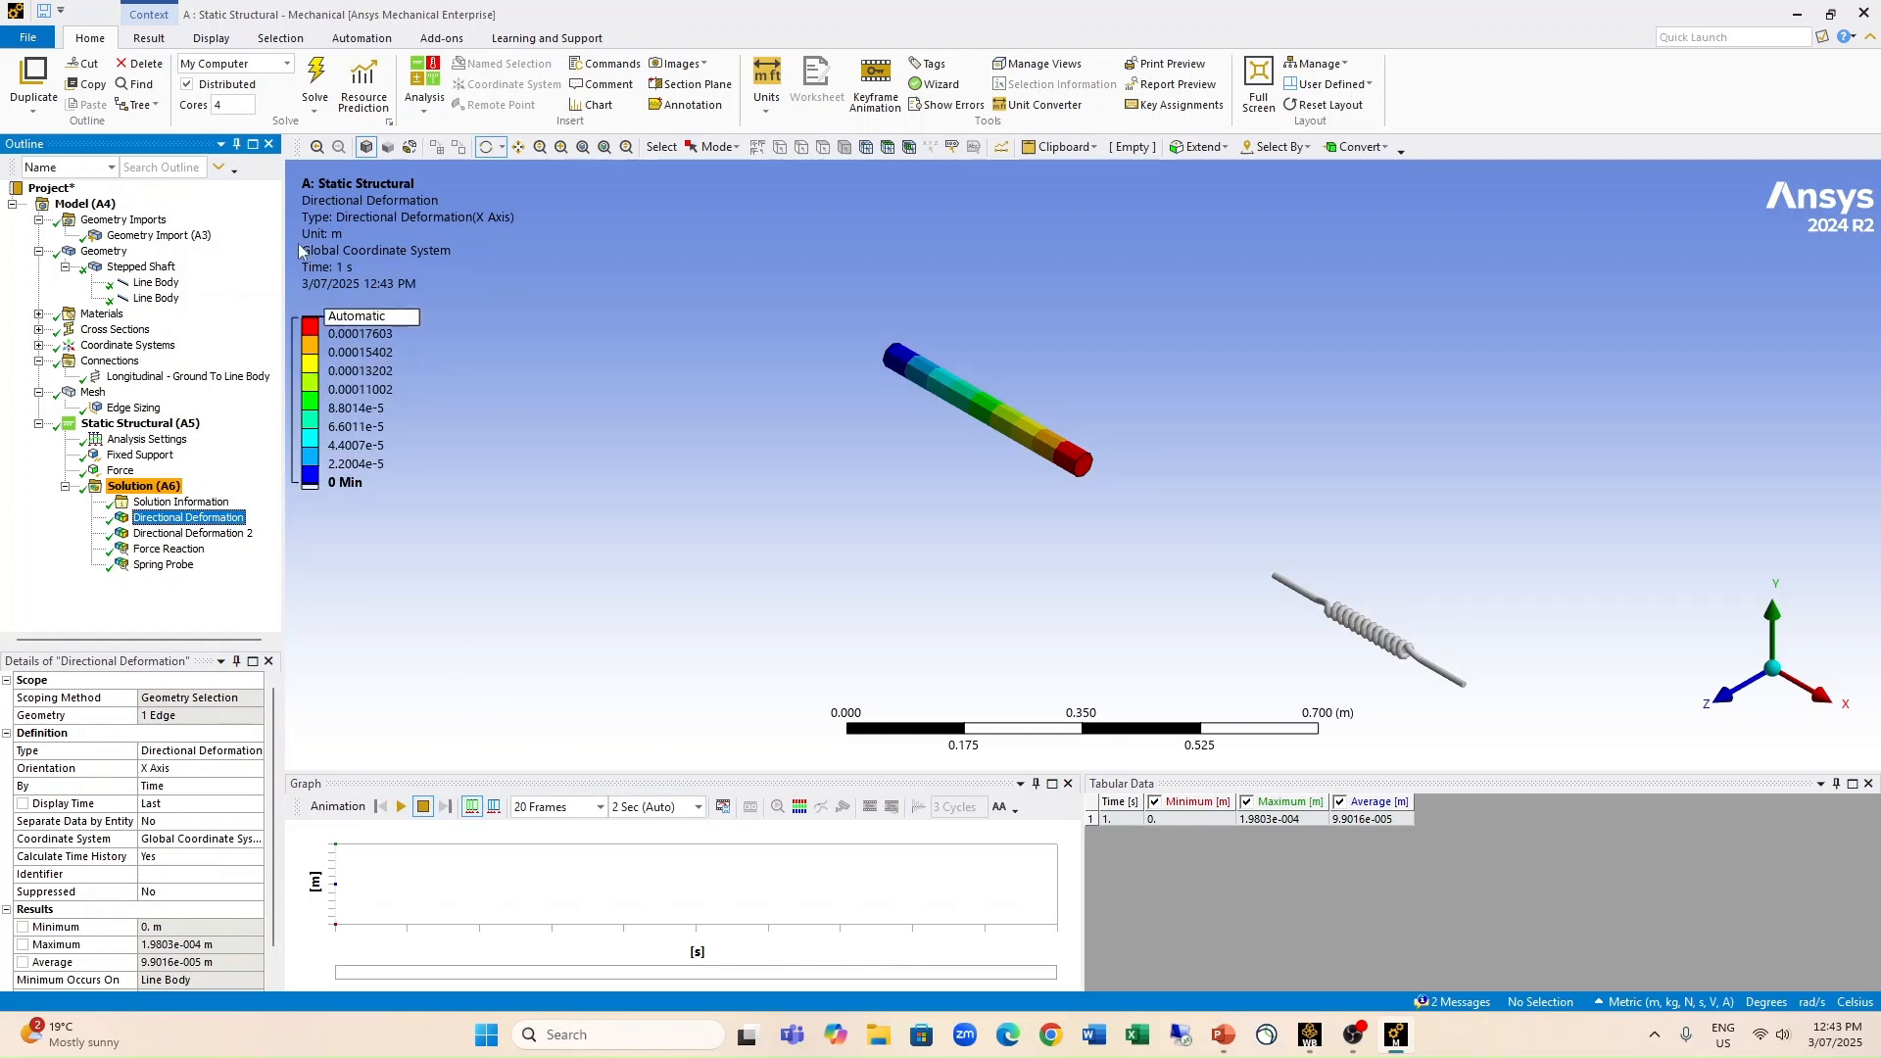
click(768, 84)
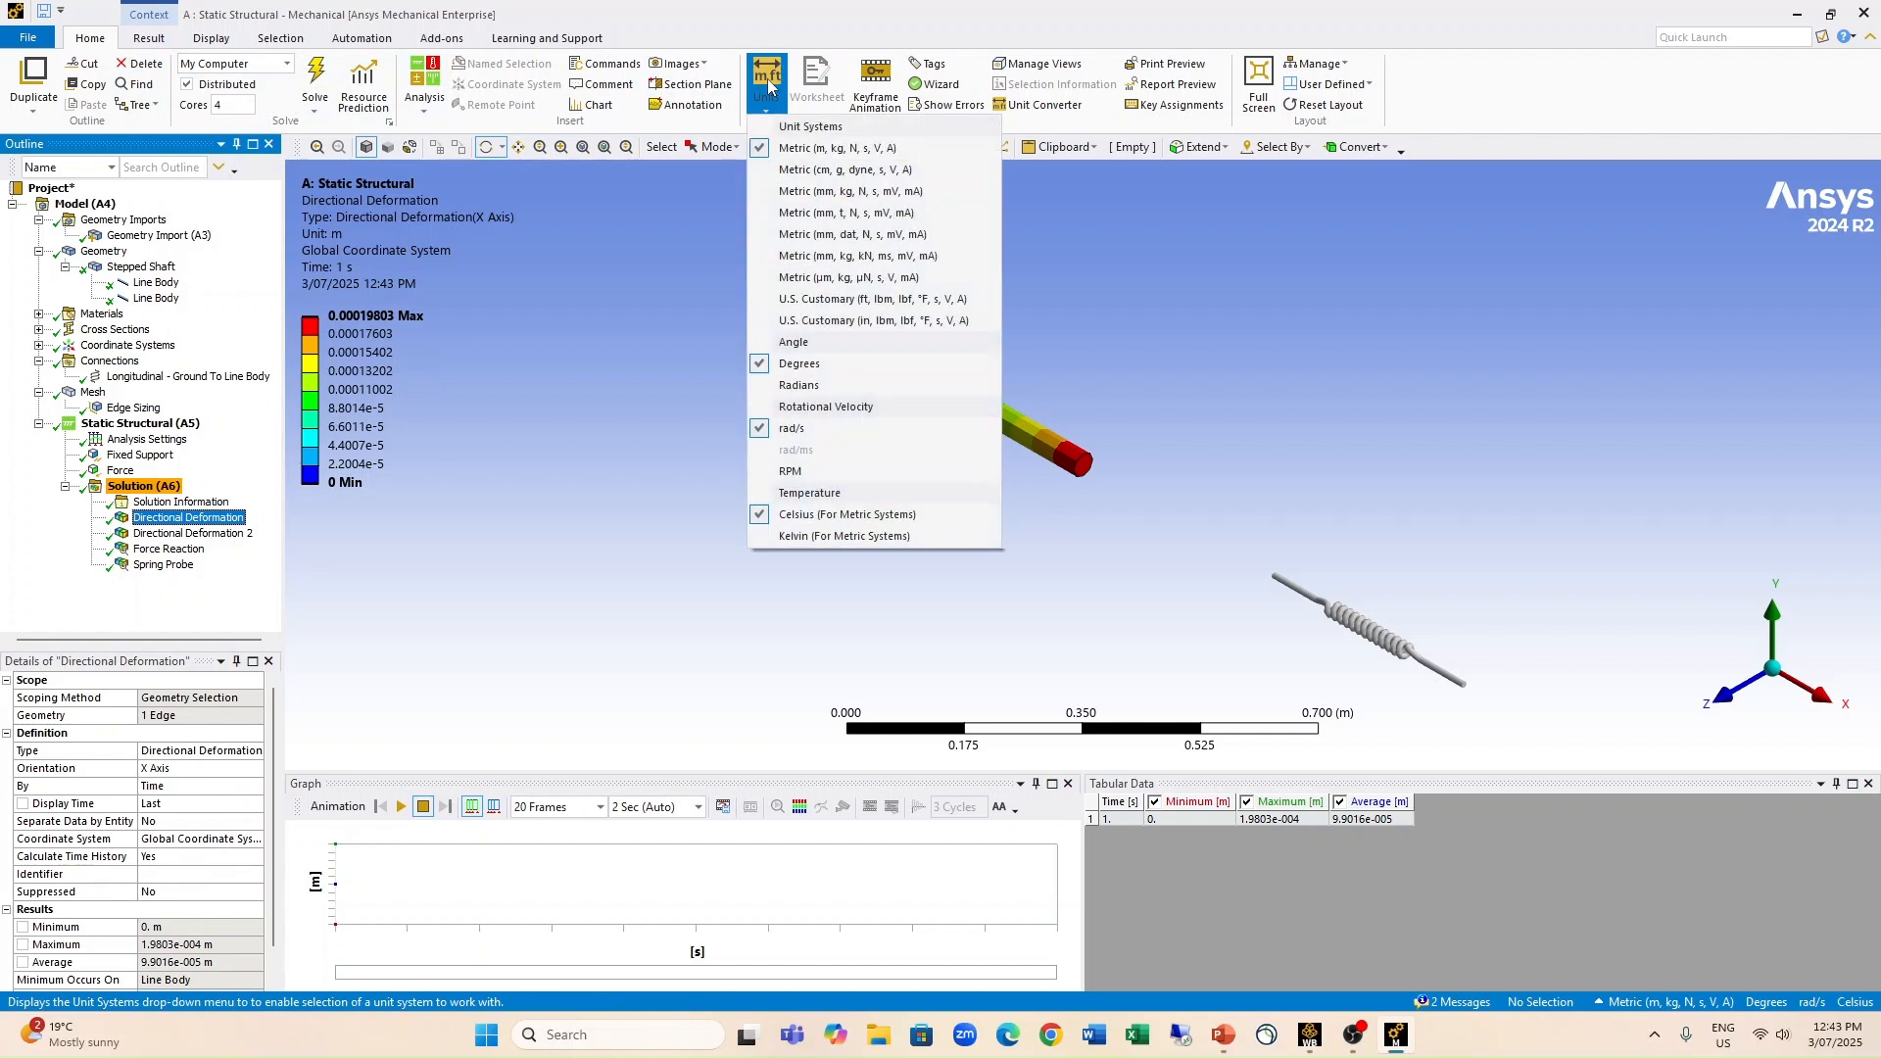
click(839, 212)
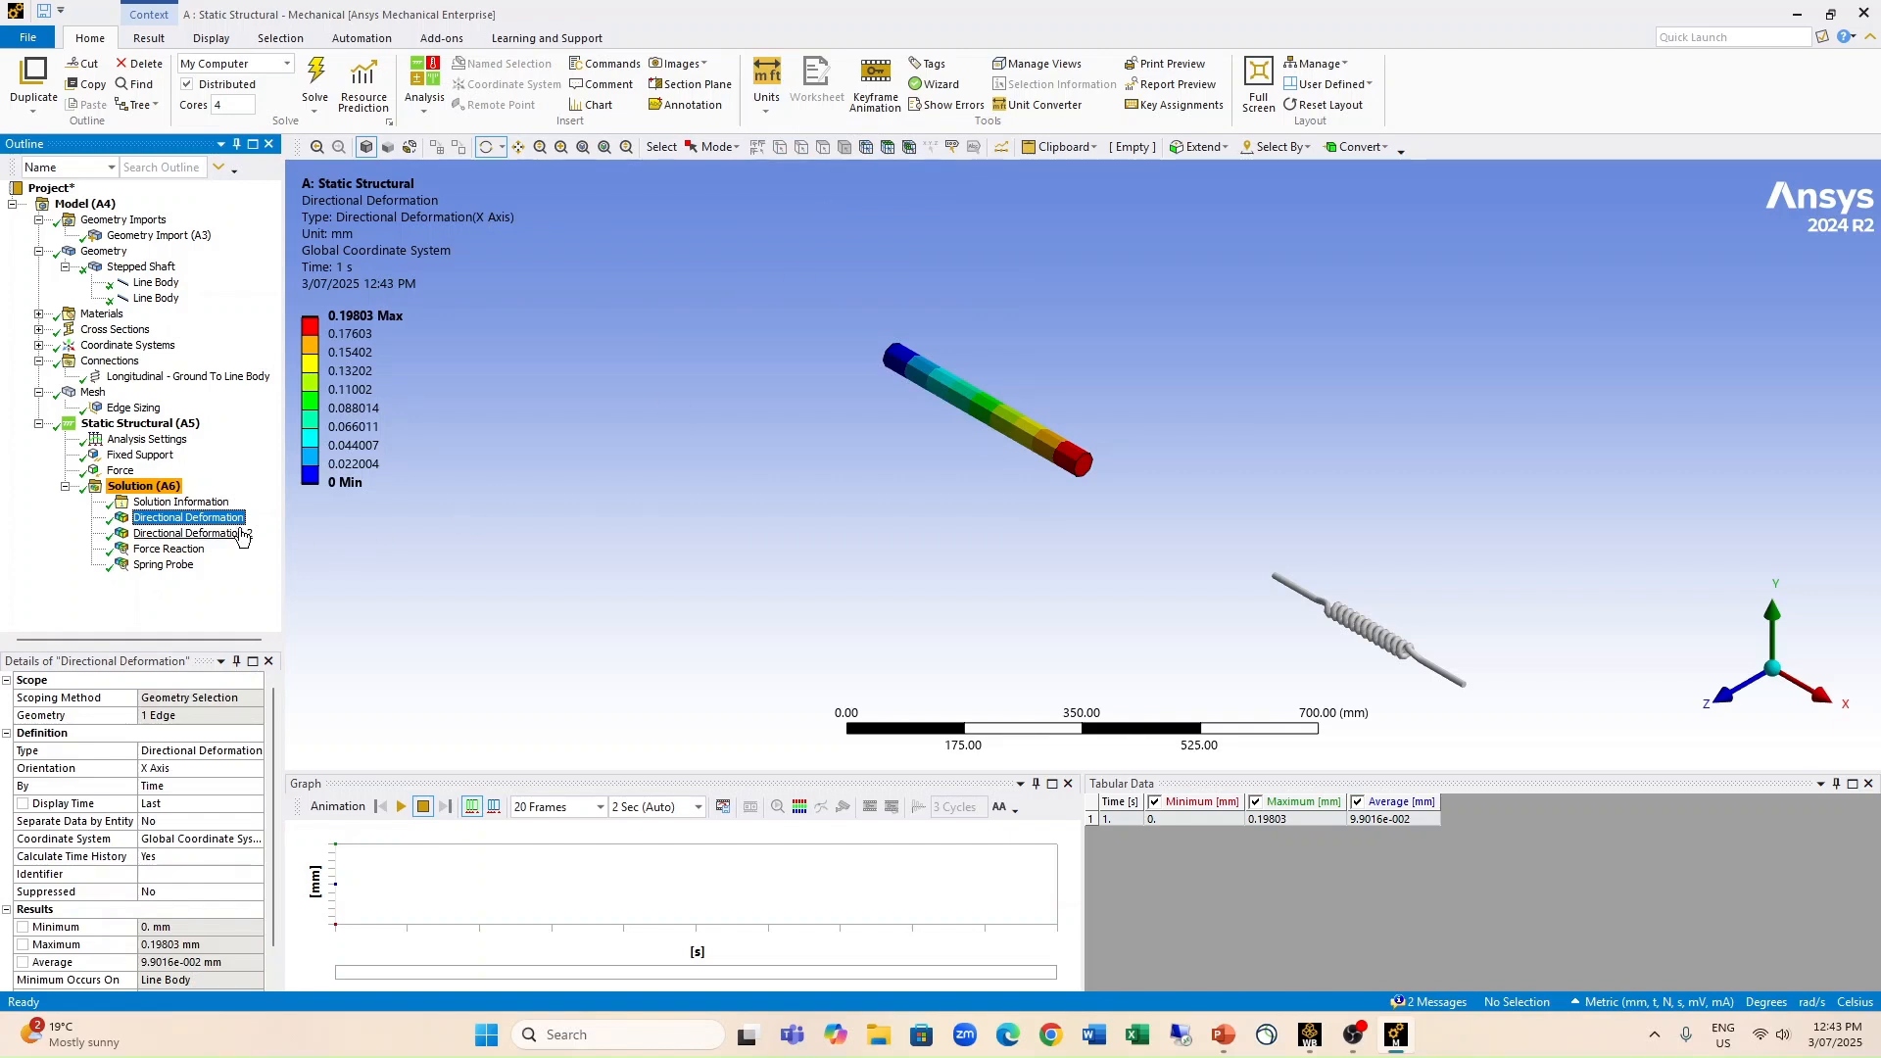
Step: Review the thinner segment's directional deformation, the support's force reaction and the spring probe results
click(224, 536)
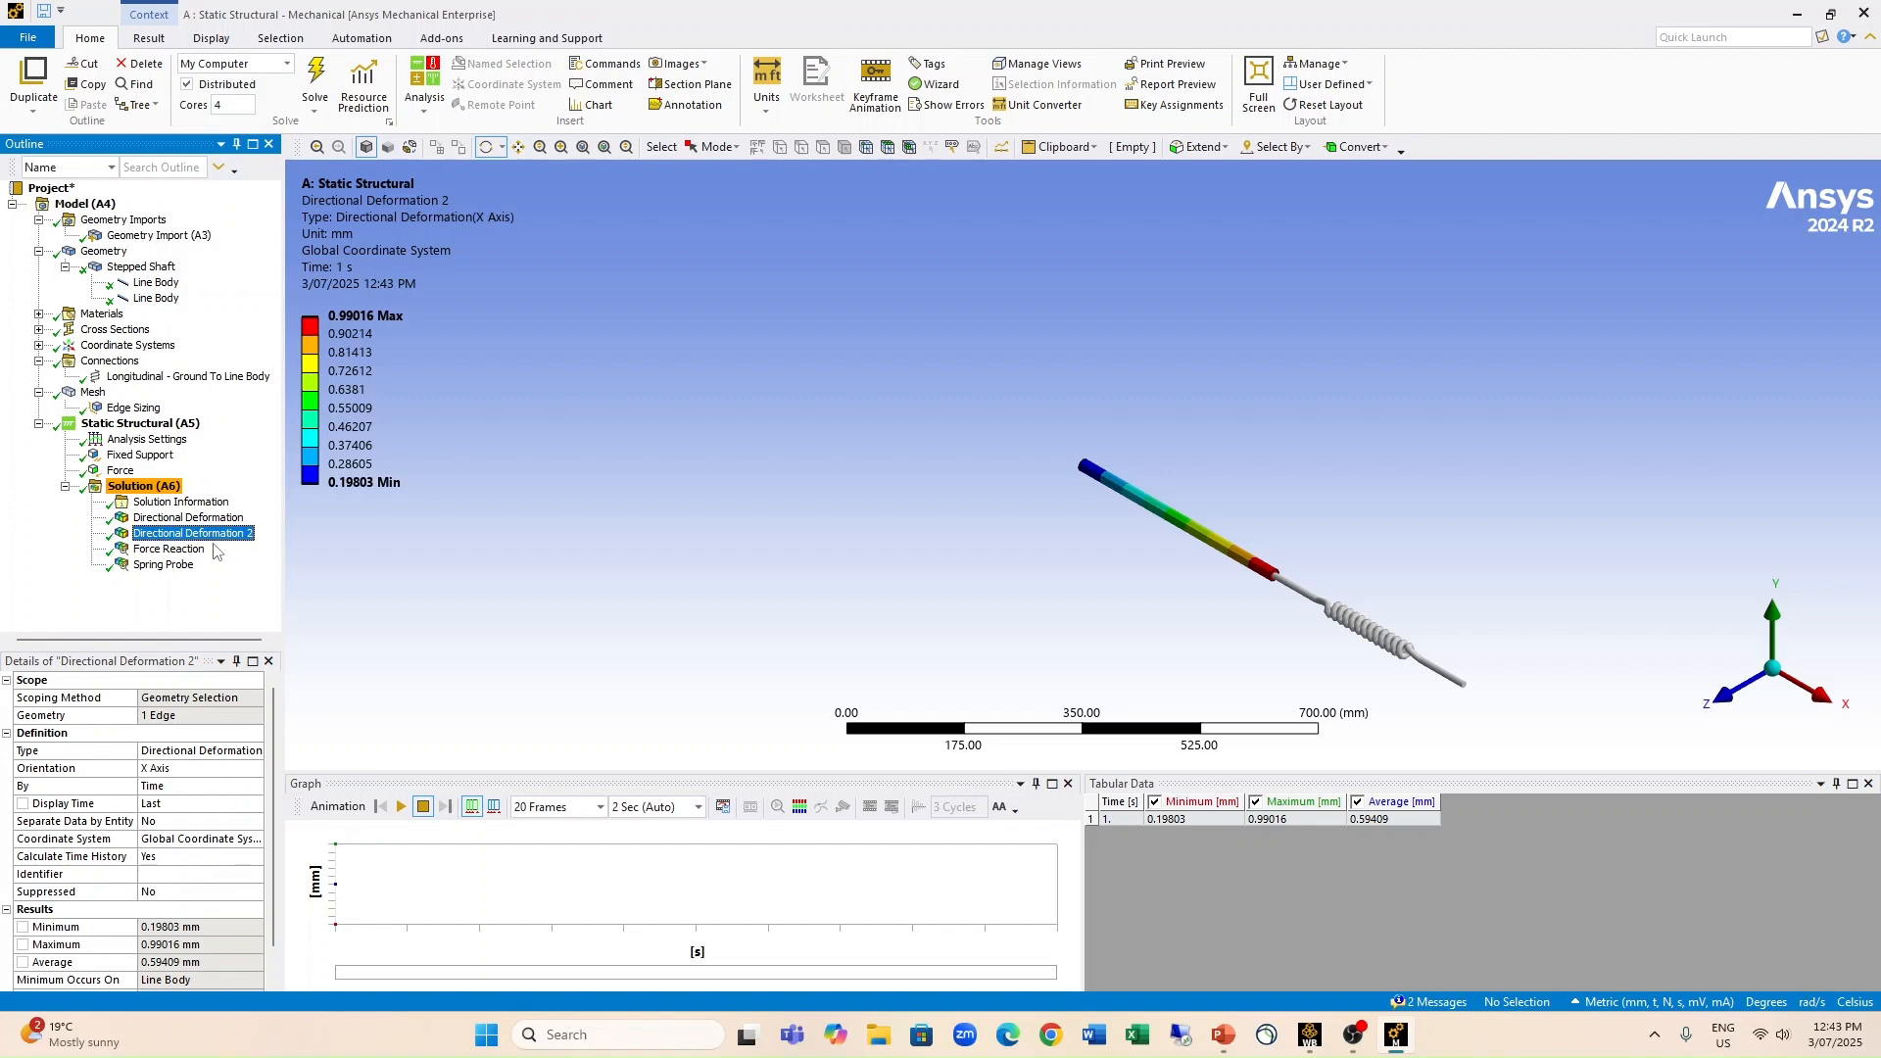
click(199, 554)
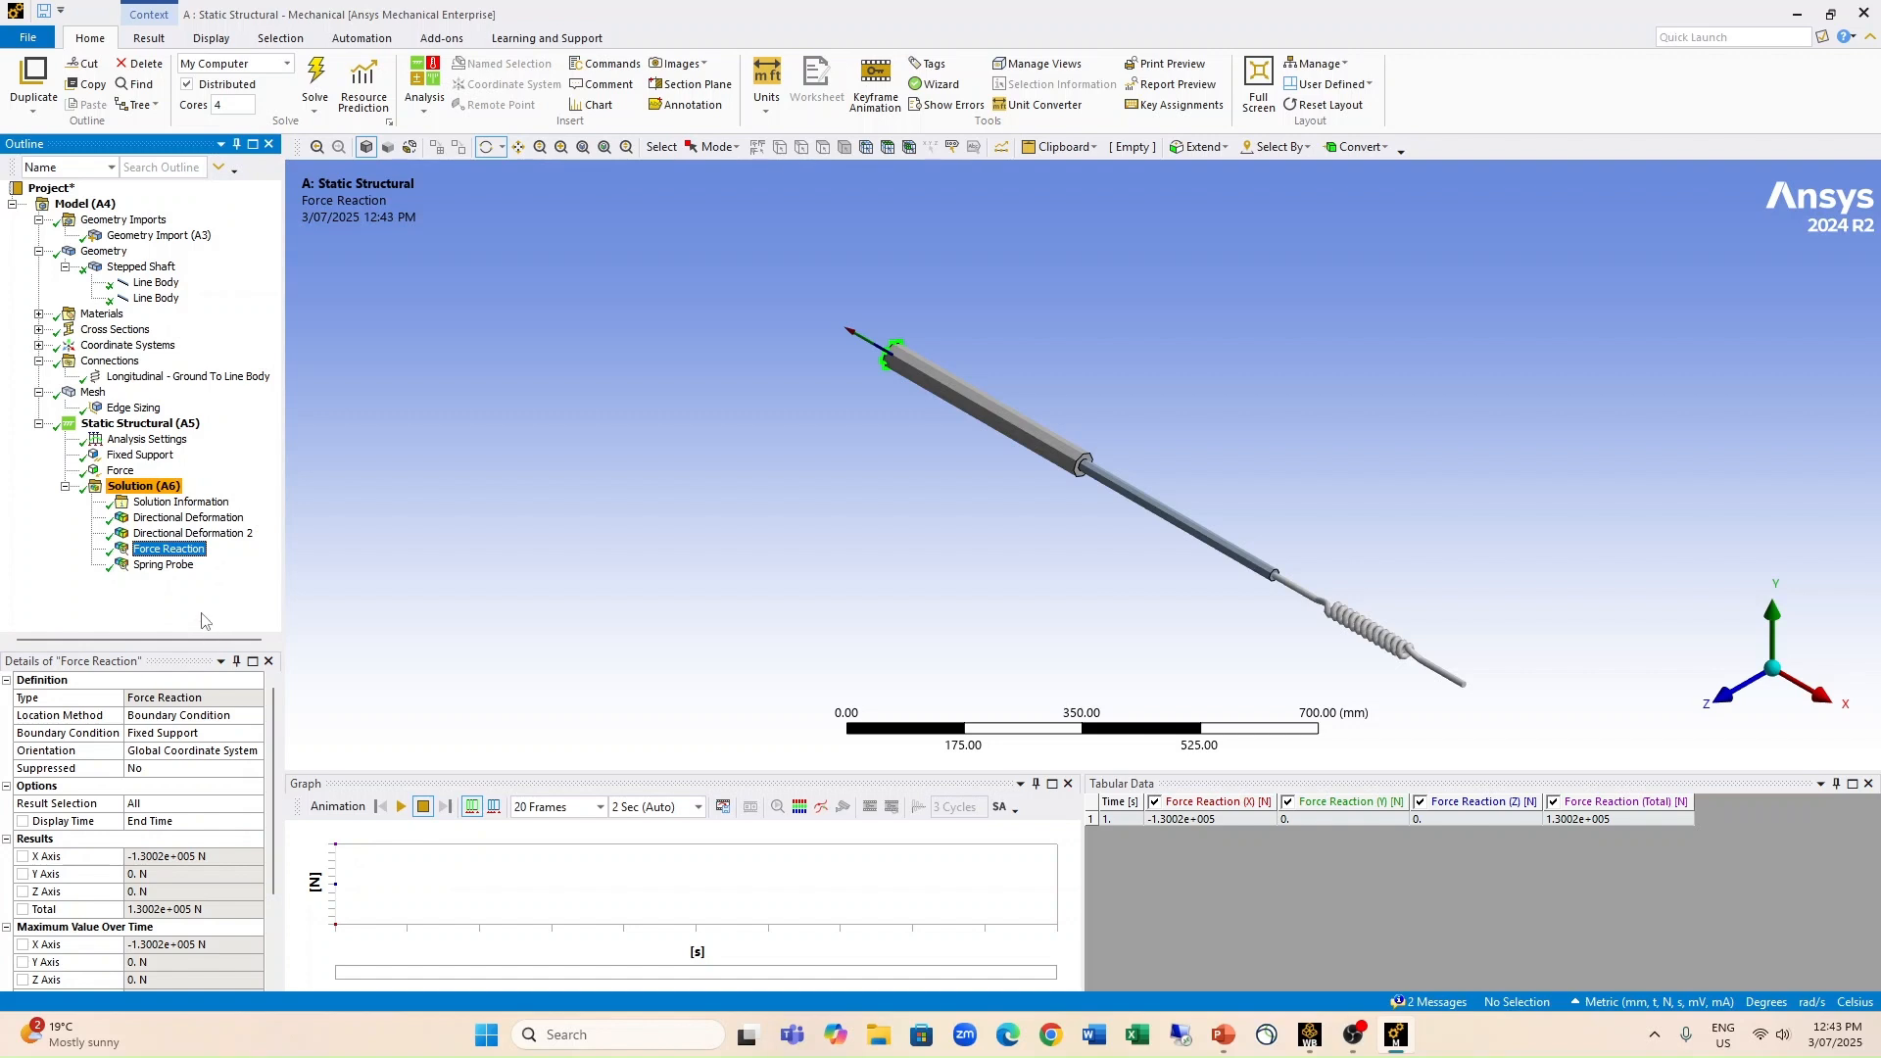
click(168, 566)
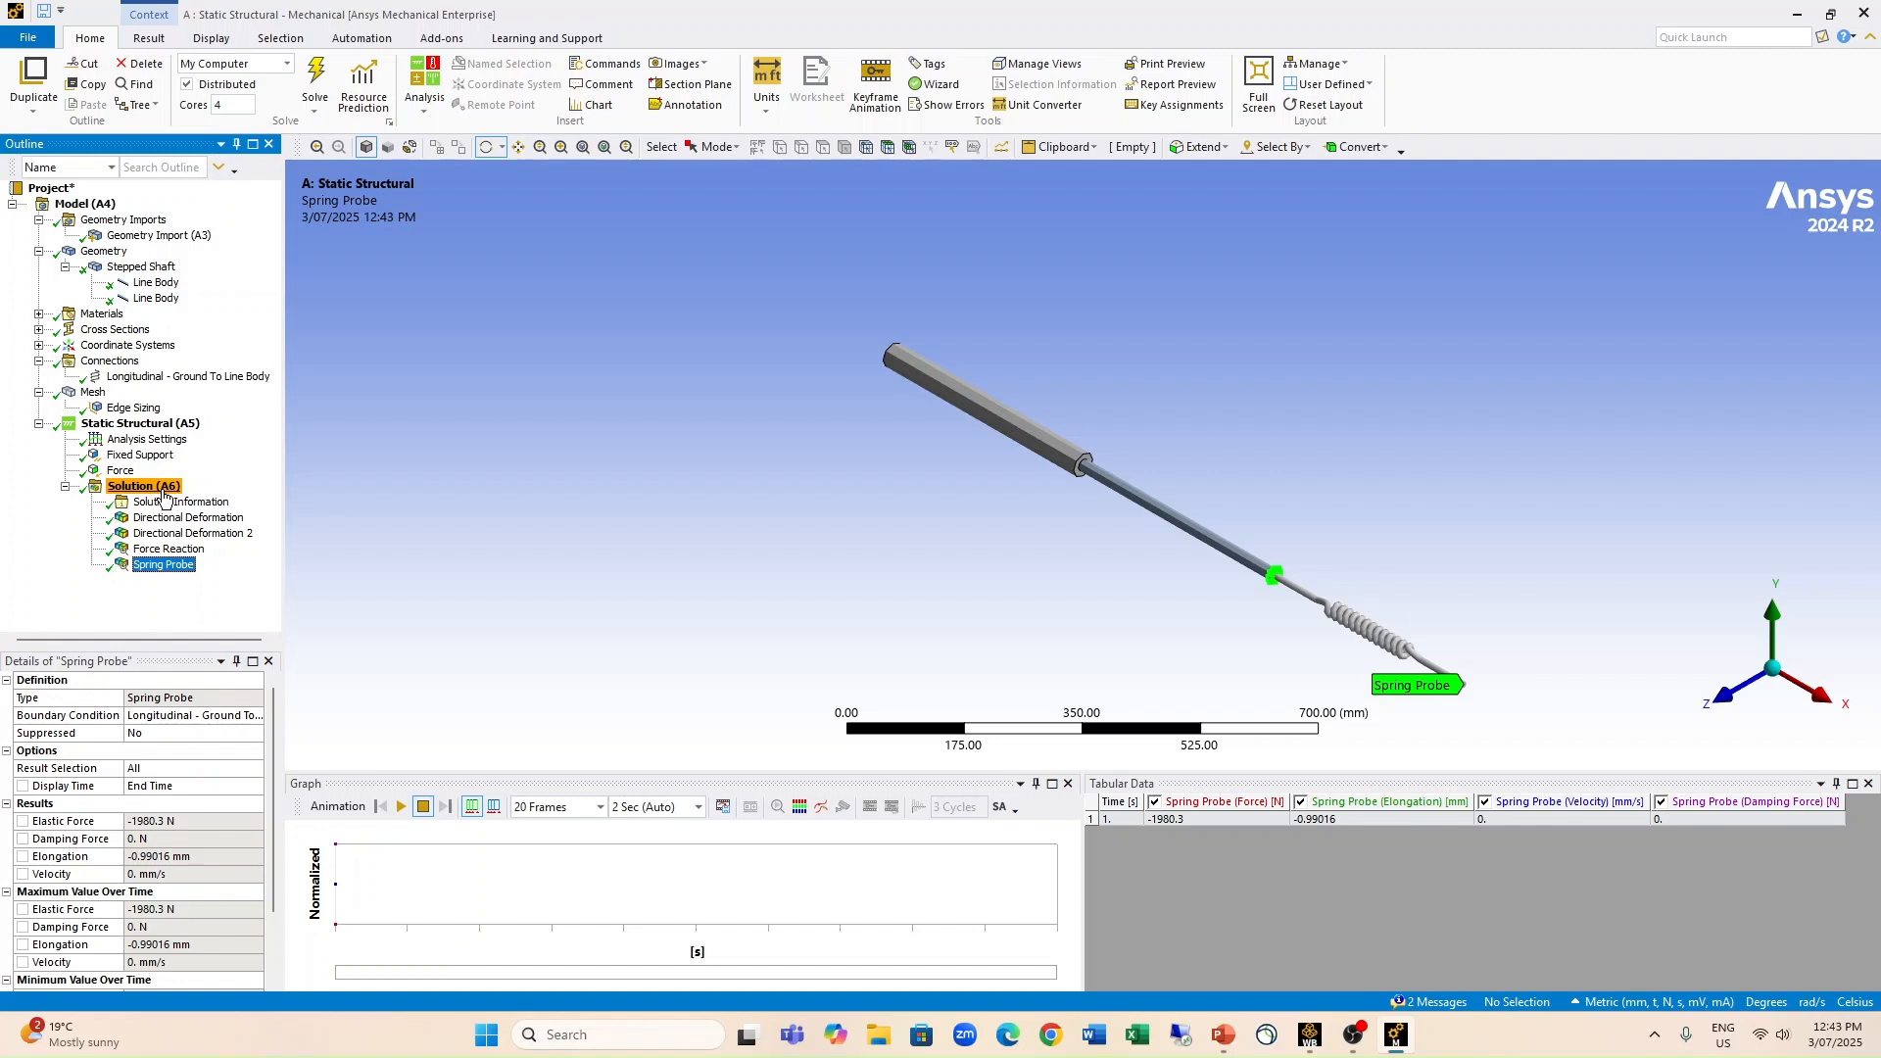
Step: Assign the Alumimium material to the thicker shaft segment's line body (cross section Circular1) and re-solve the analysis
click(162, 301)
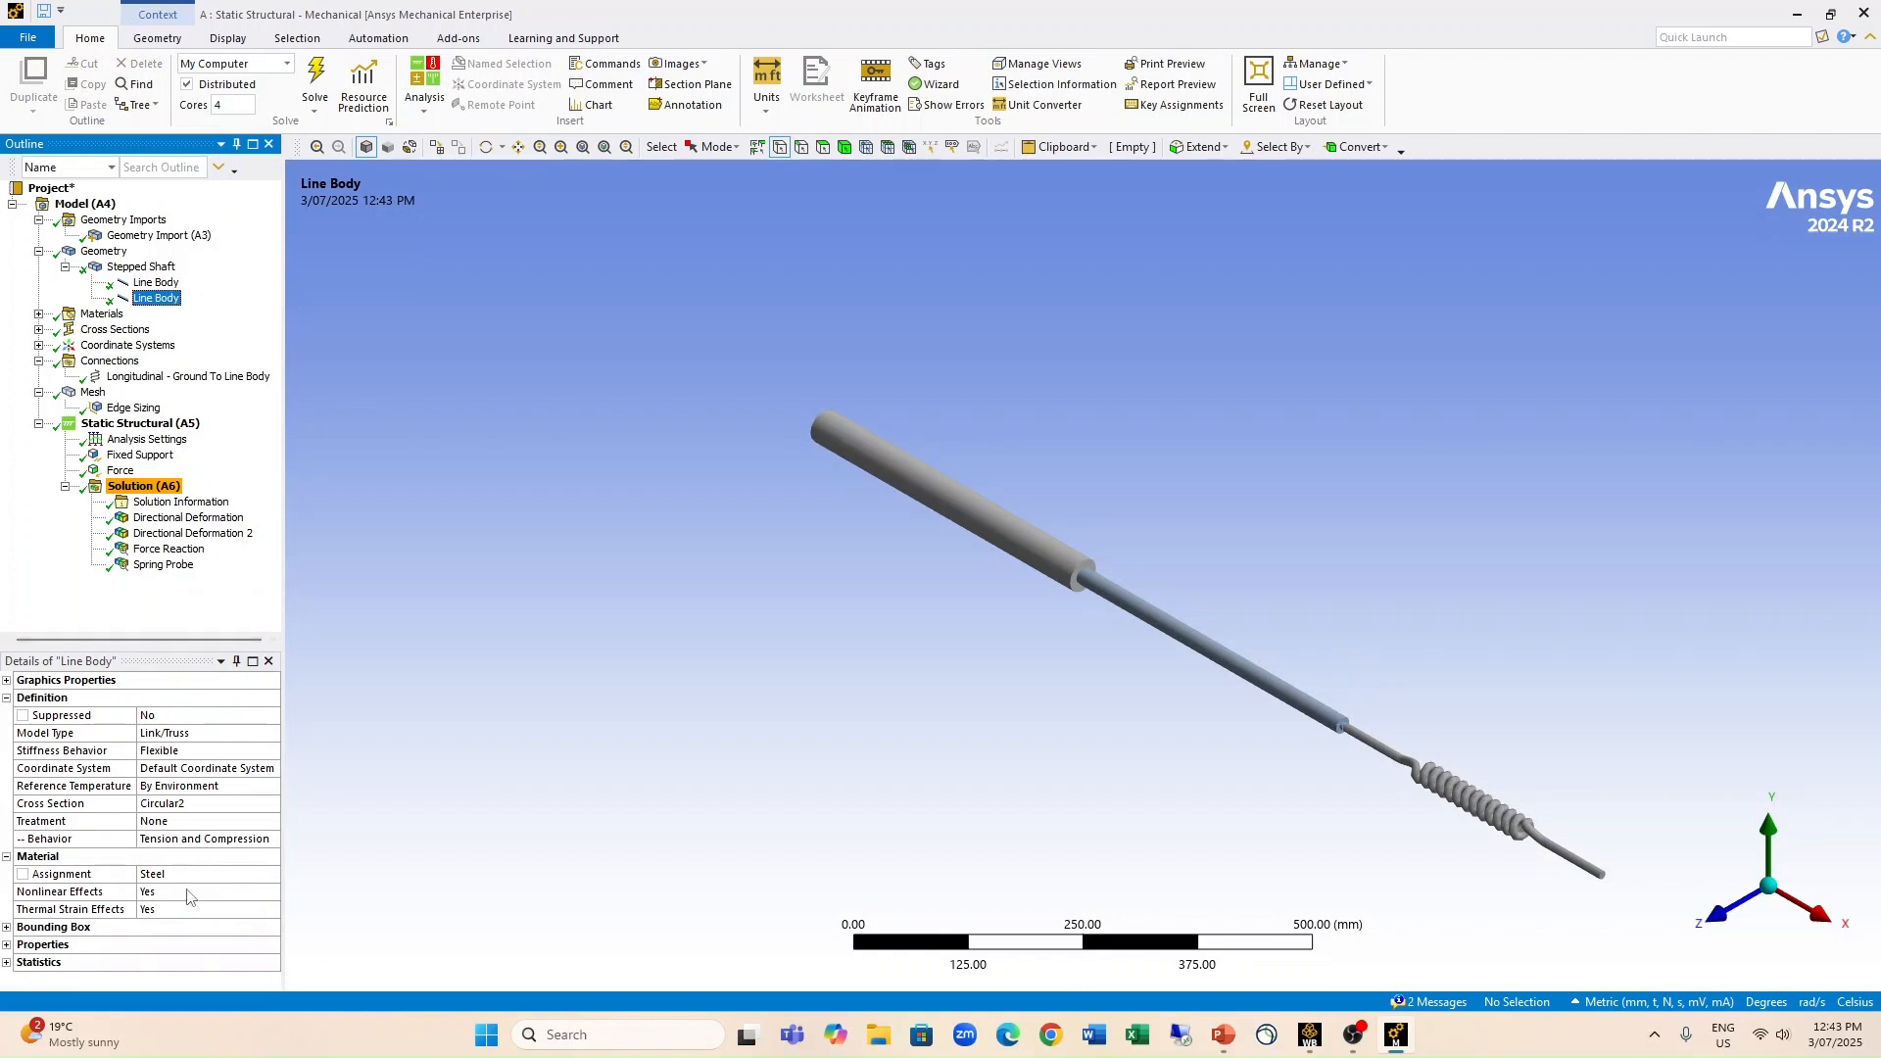
click(161, 283)
click(232, 879)
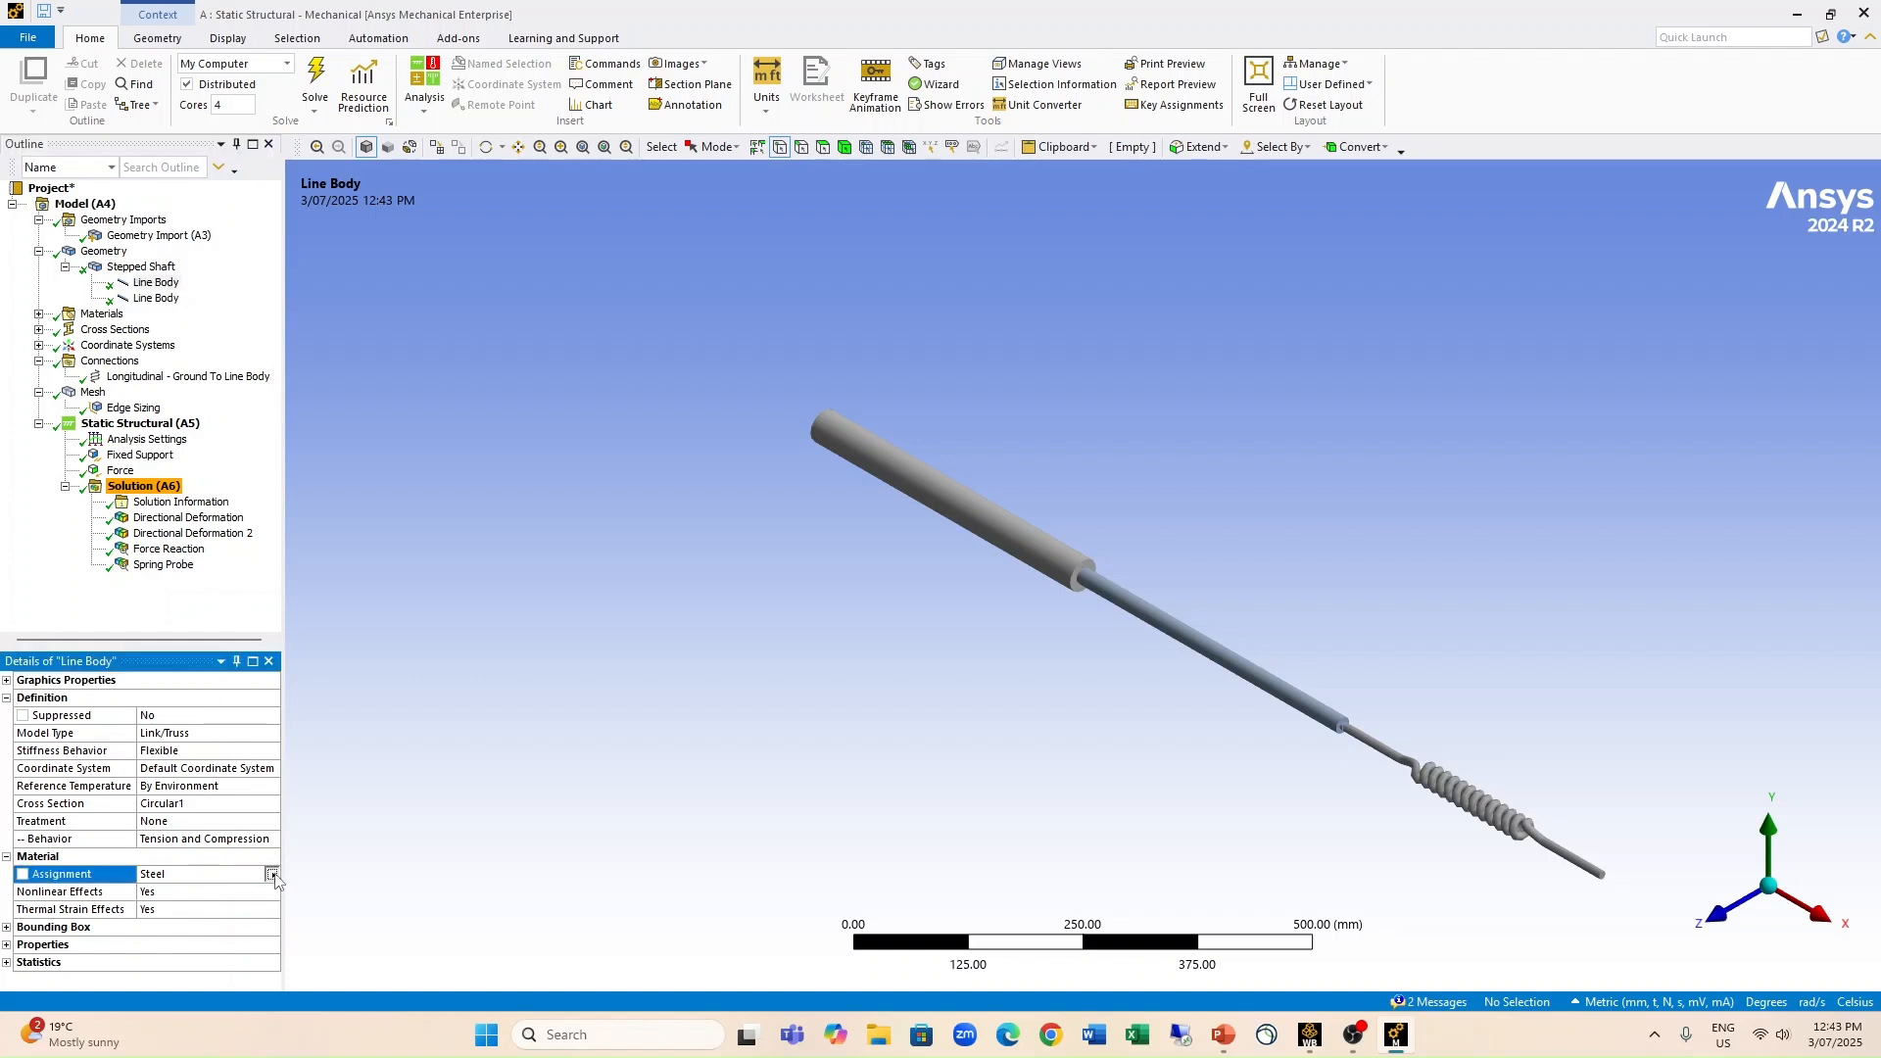
click(273, 874)
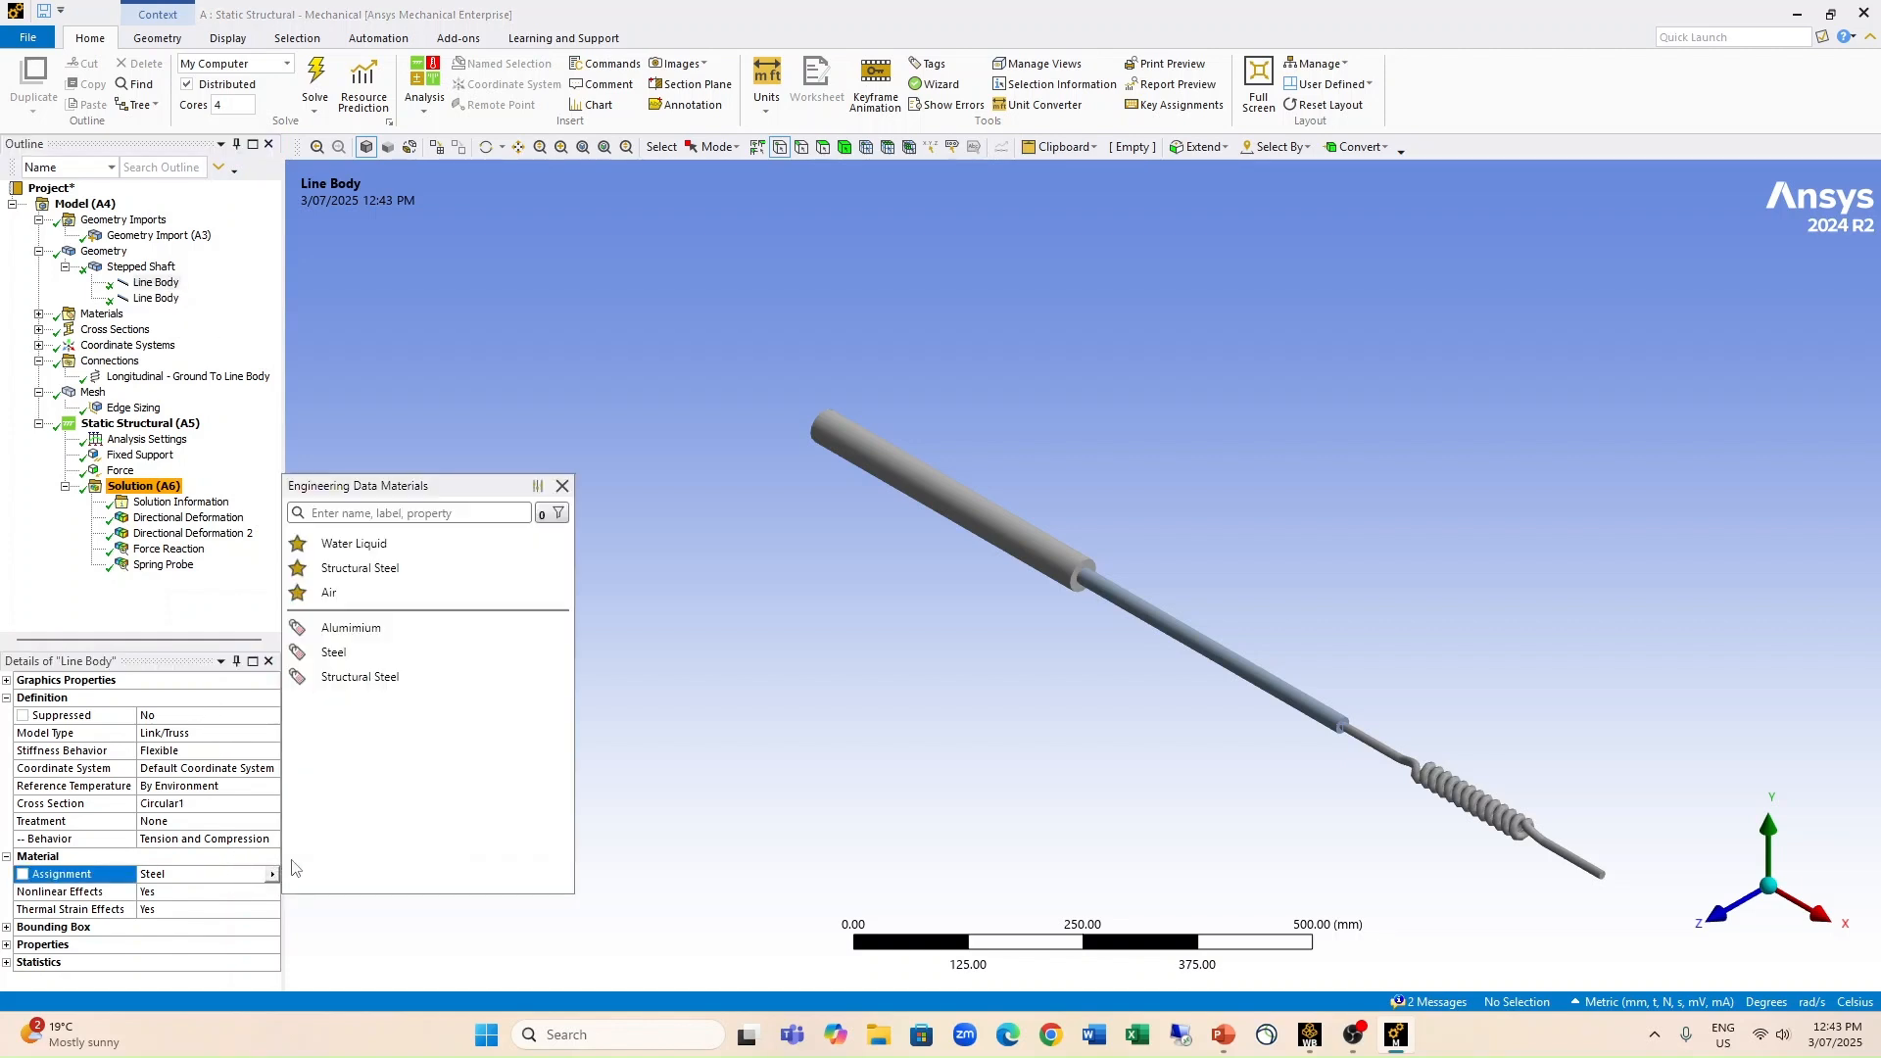
click(374, 630)
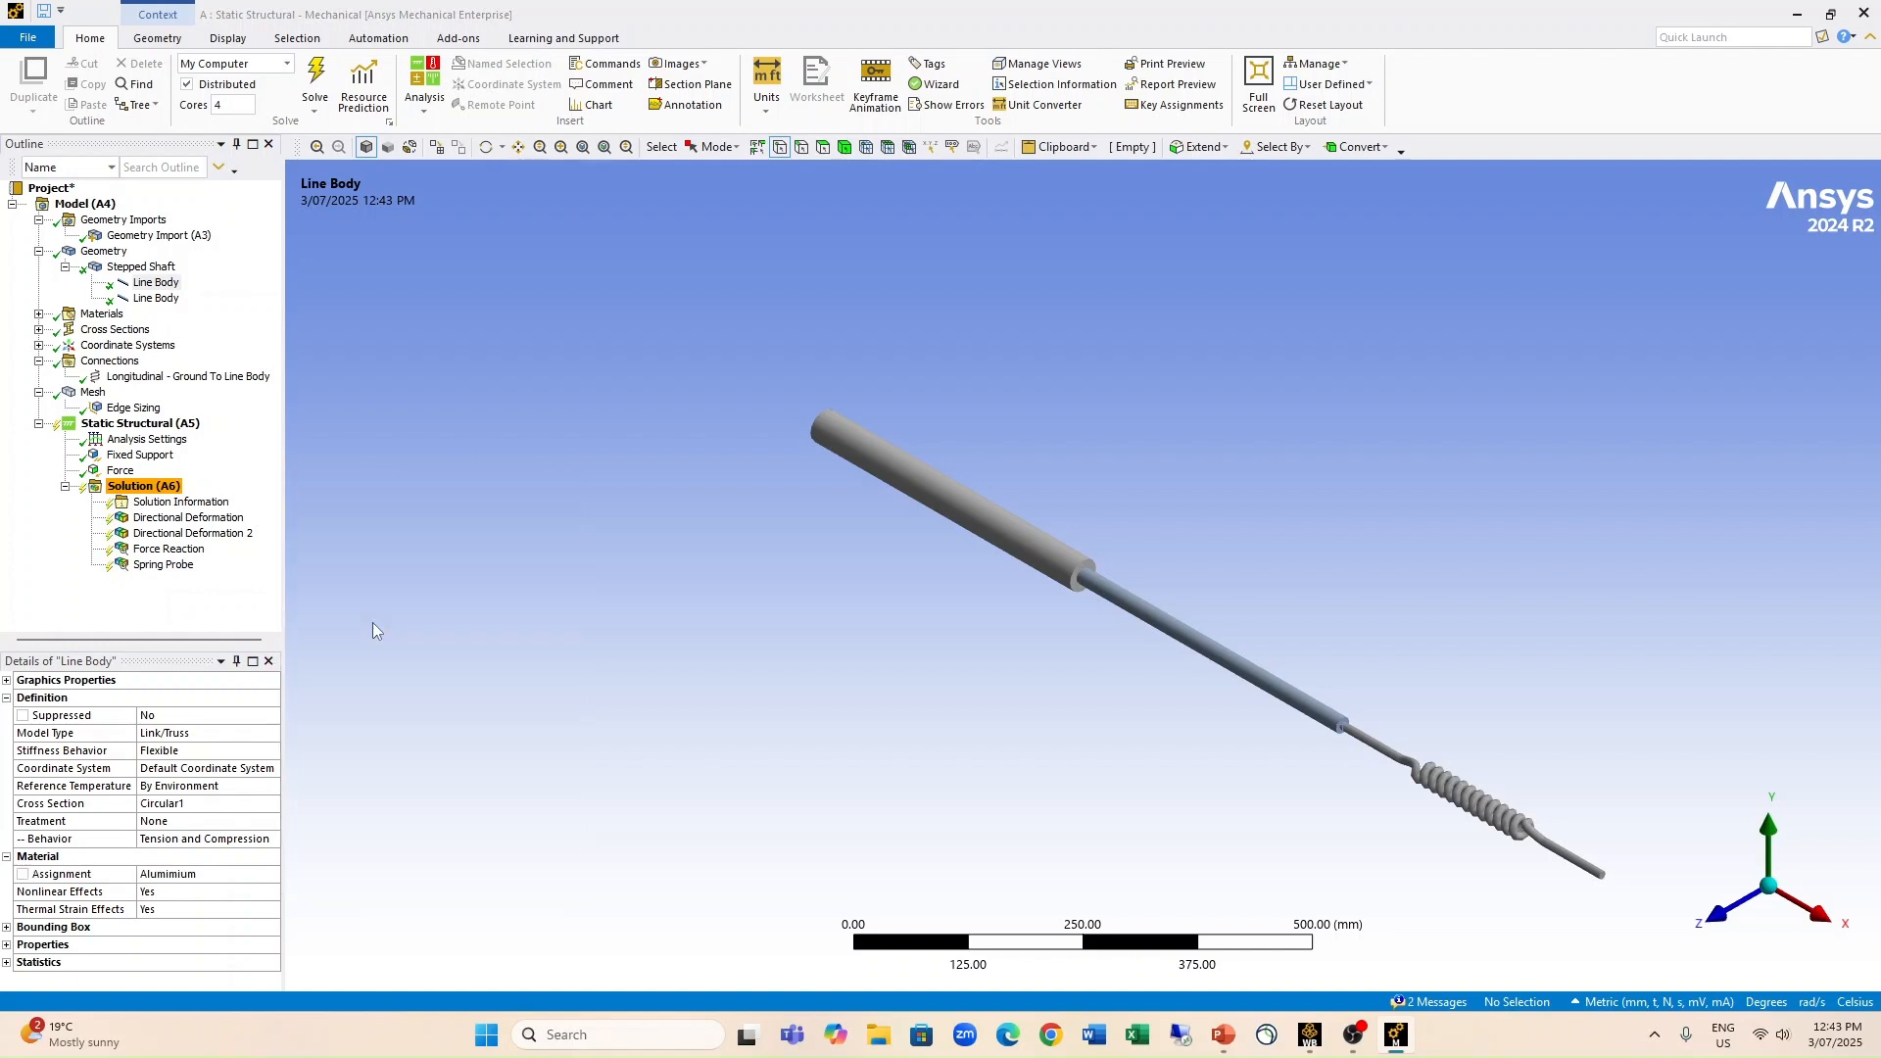
right_click(116, 486)
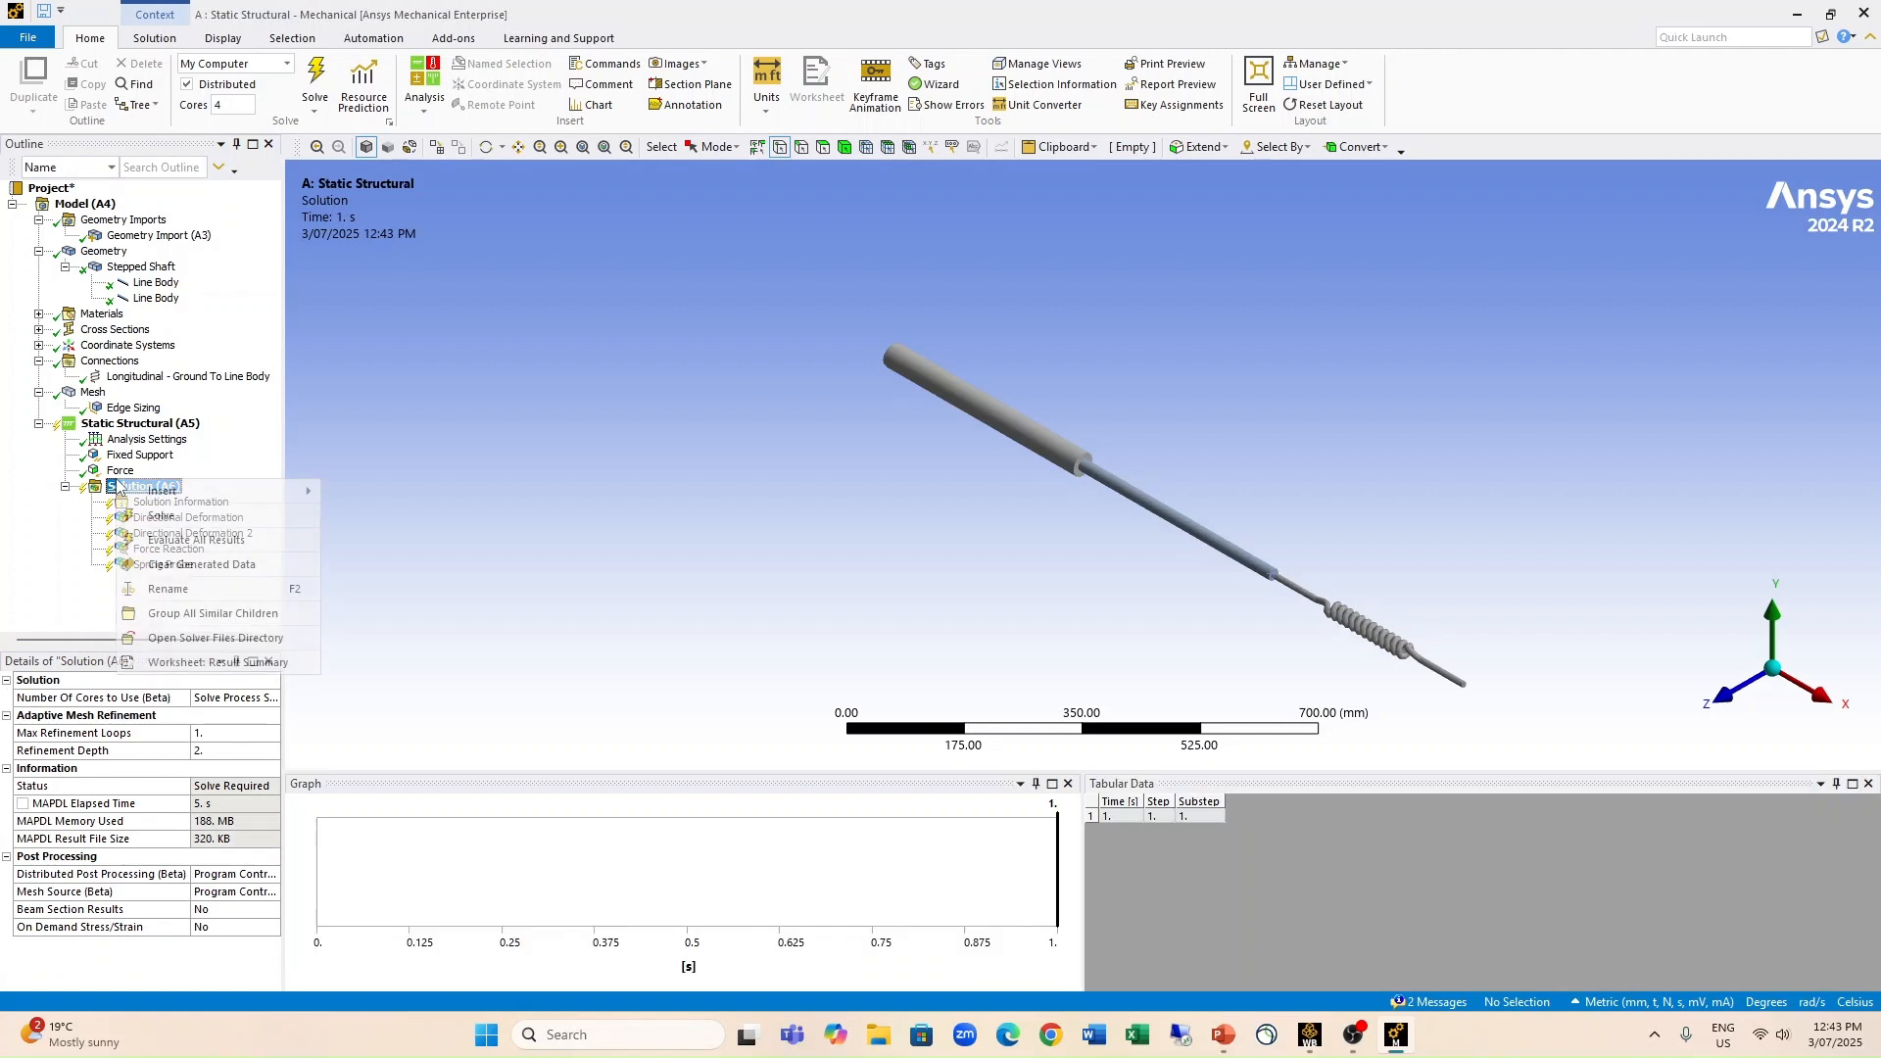
click(199, 519)
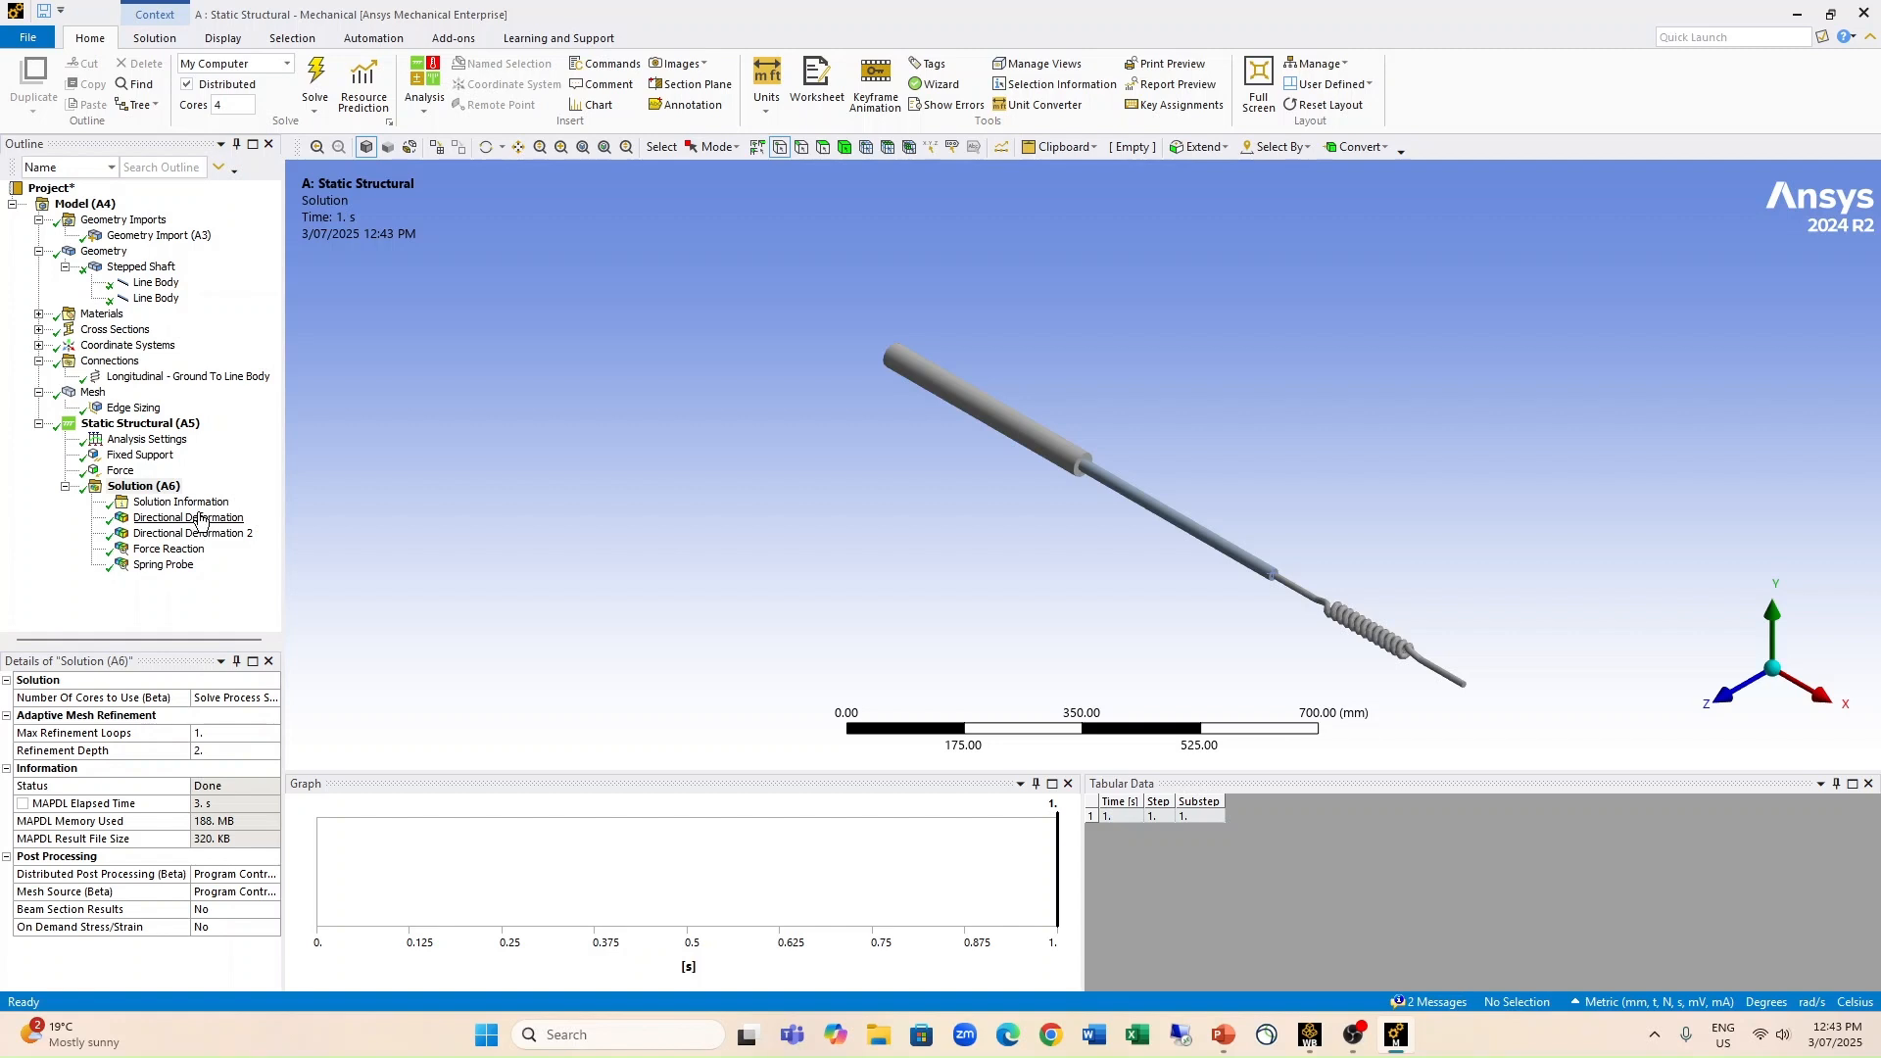
Step: Examine both directional deformations, the force reaction and the spring probe for the updated material, and close the Mechanical window
click(199, 519)
click(202, 534)
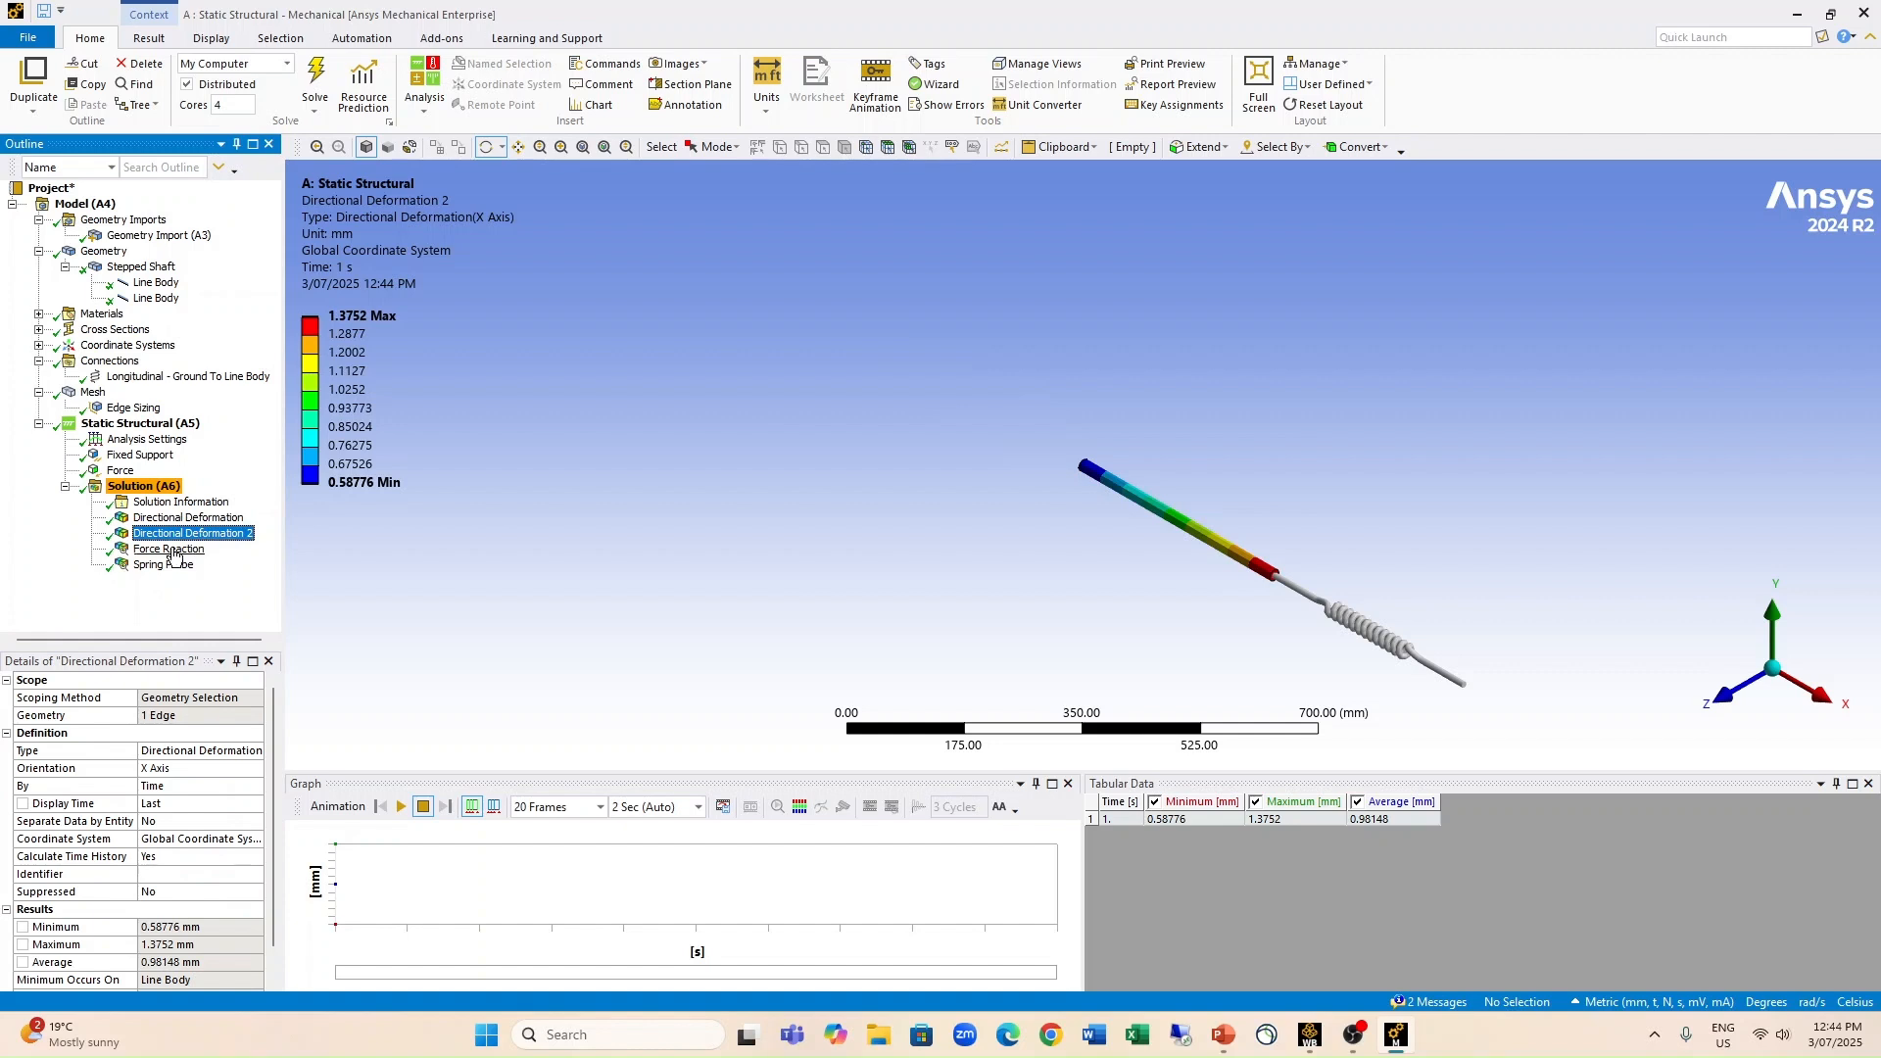
click(172, 550)
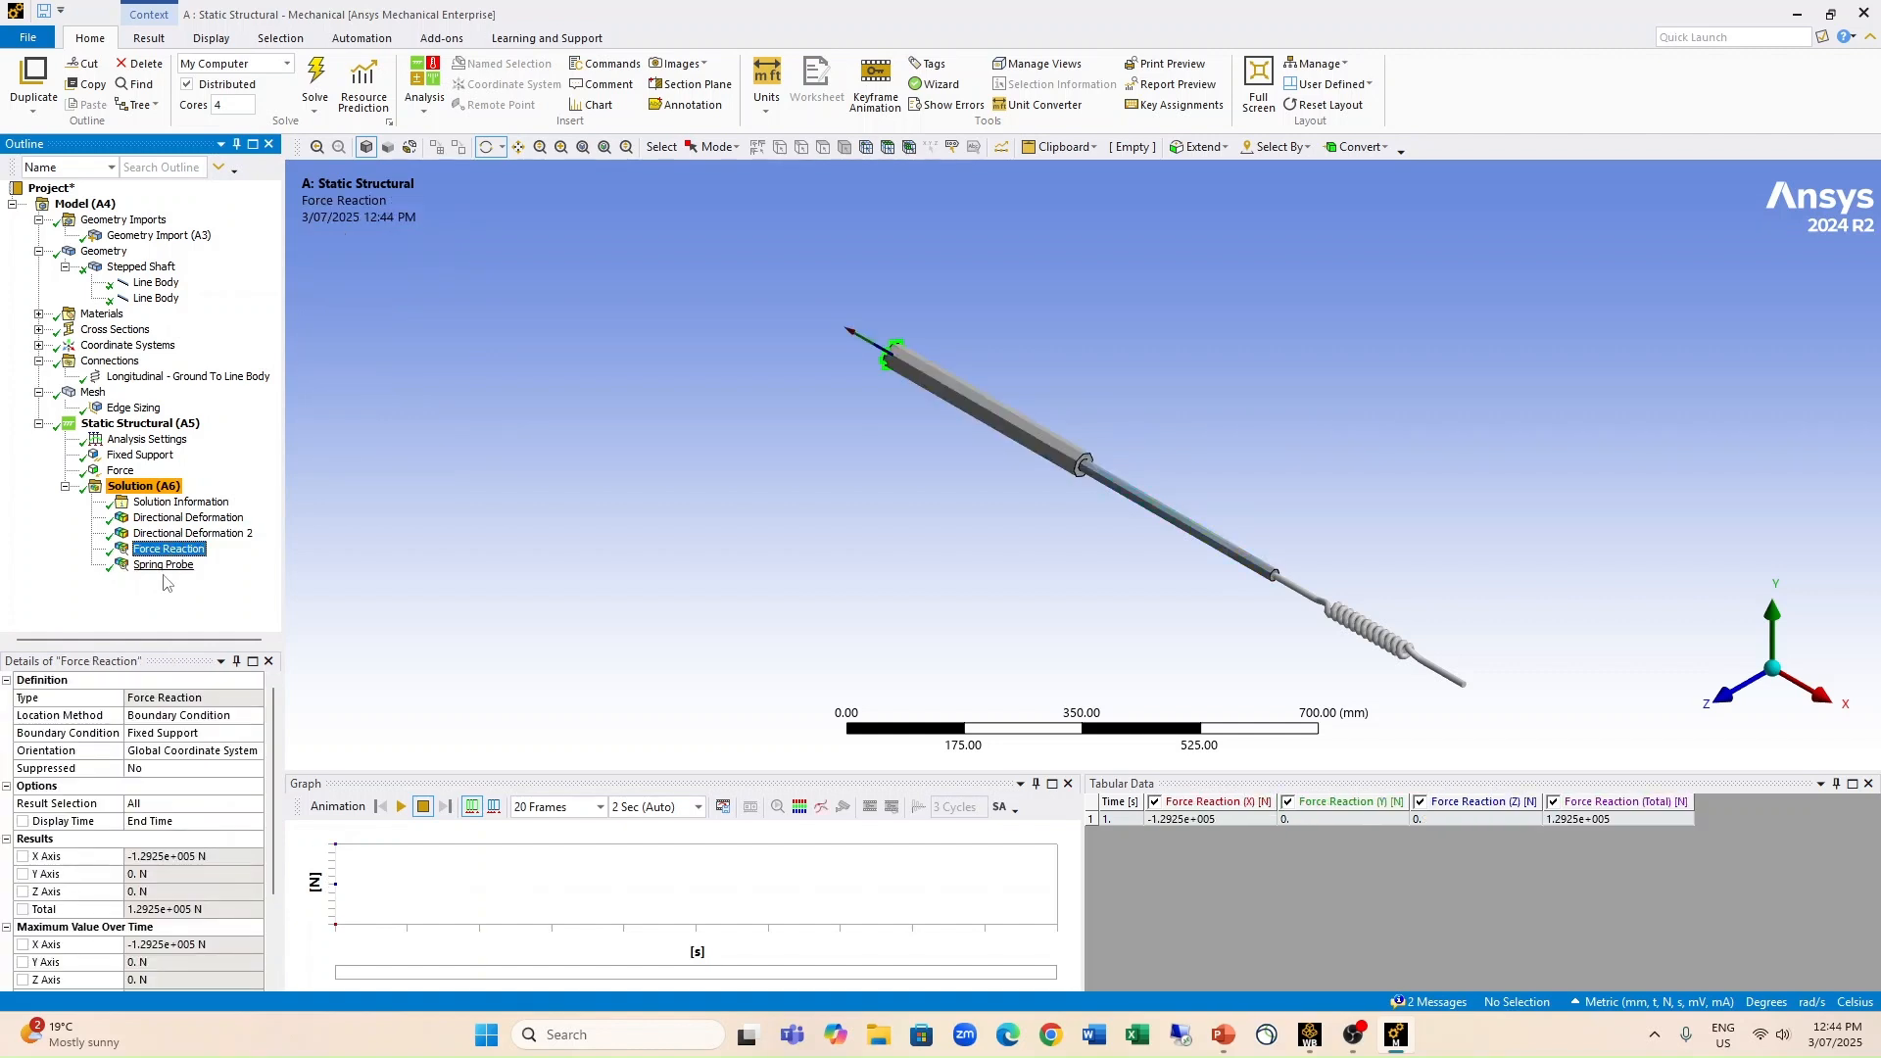
click(163, 568)
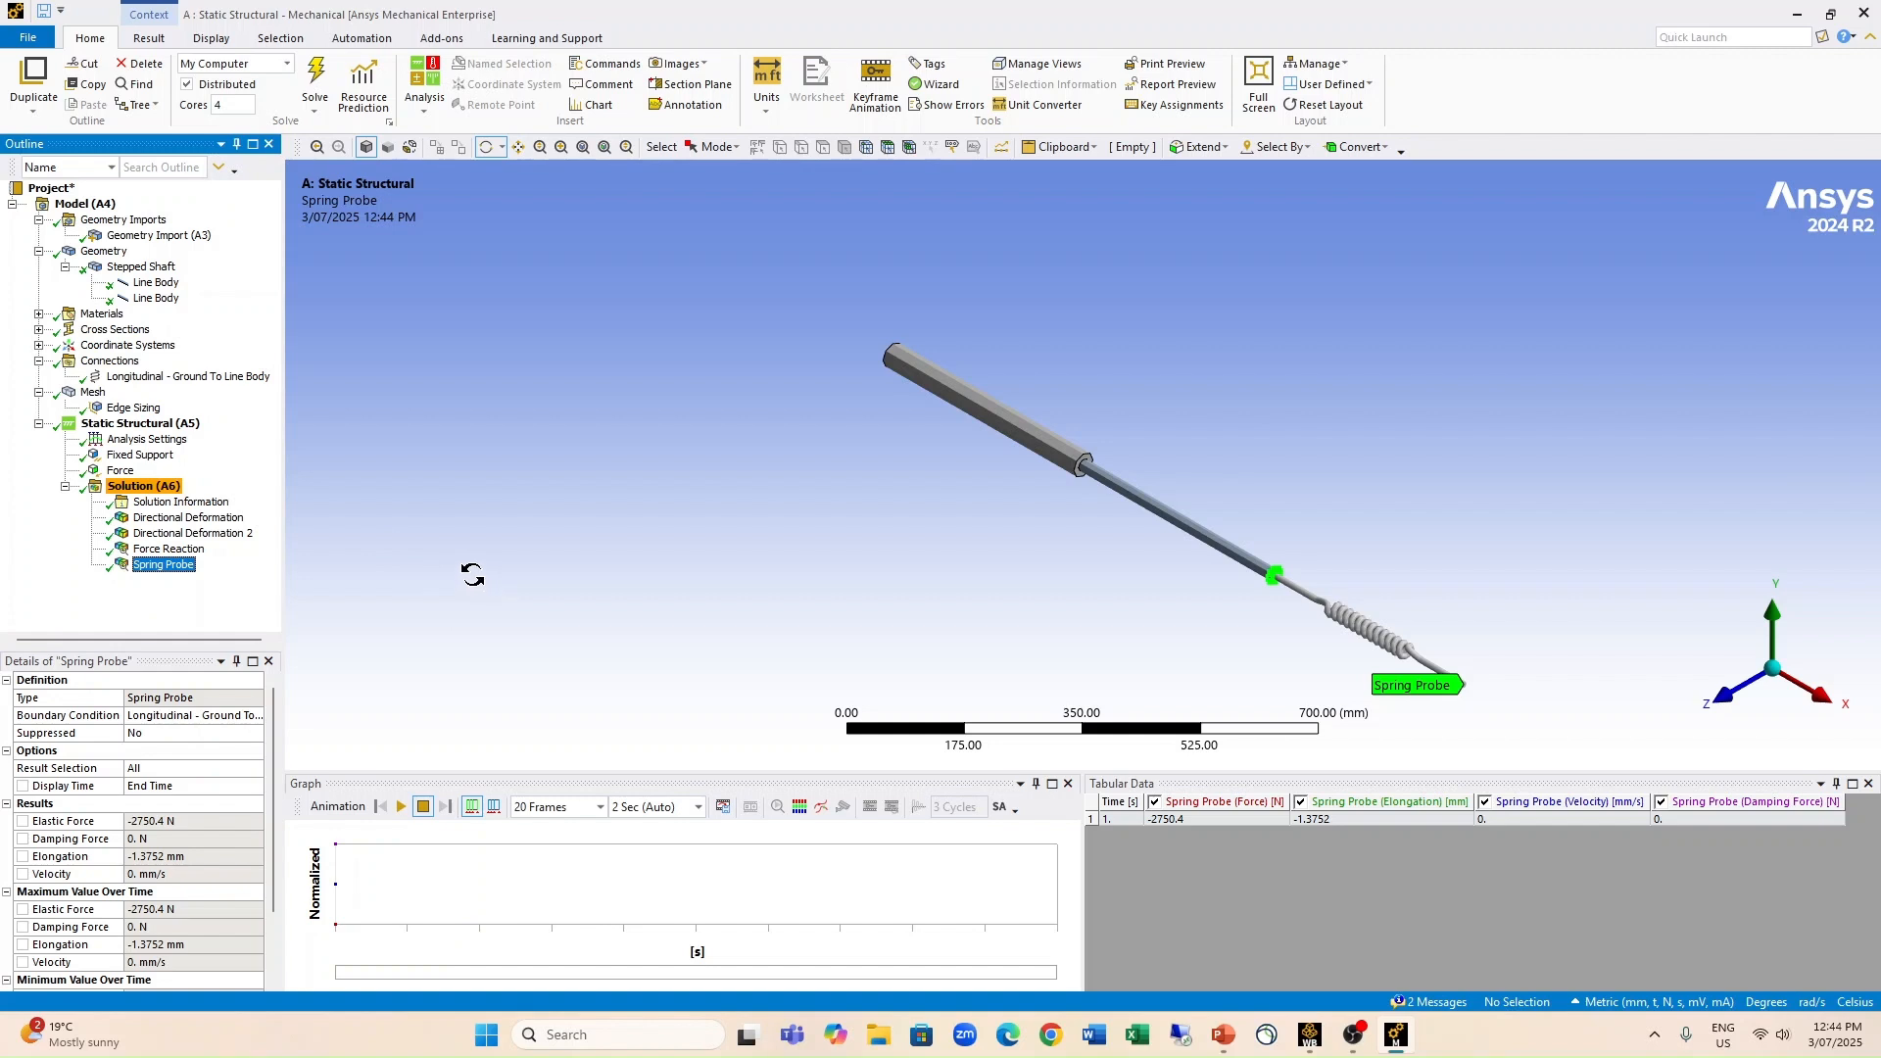
click(1865, 14)
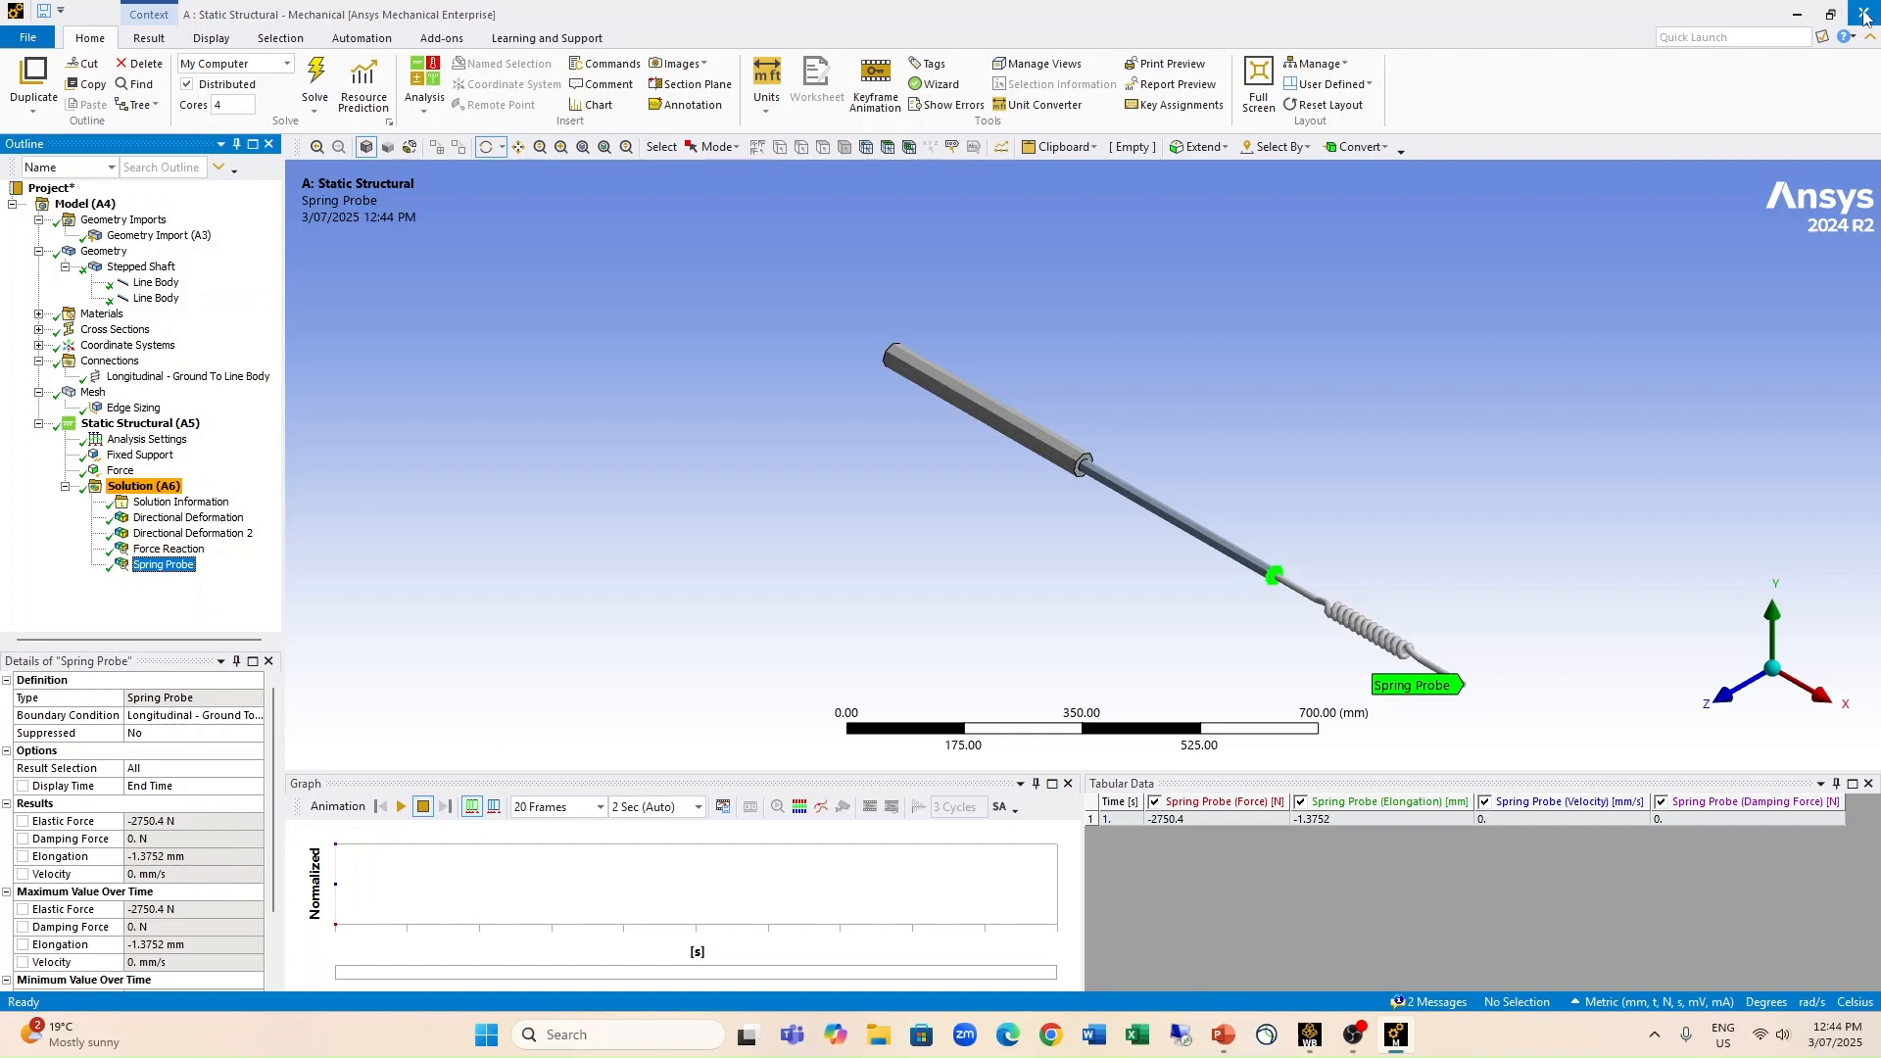